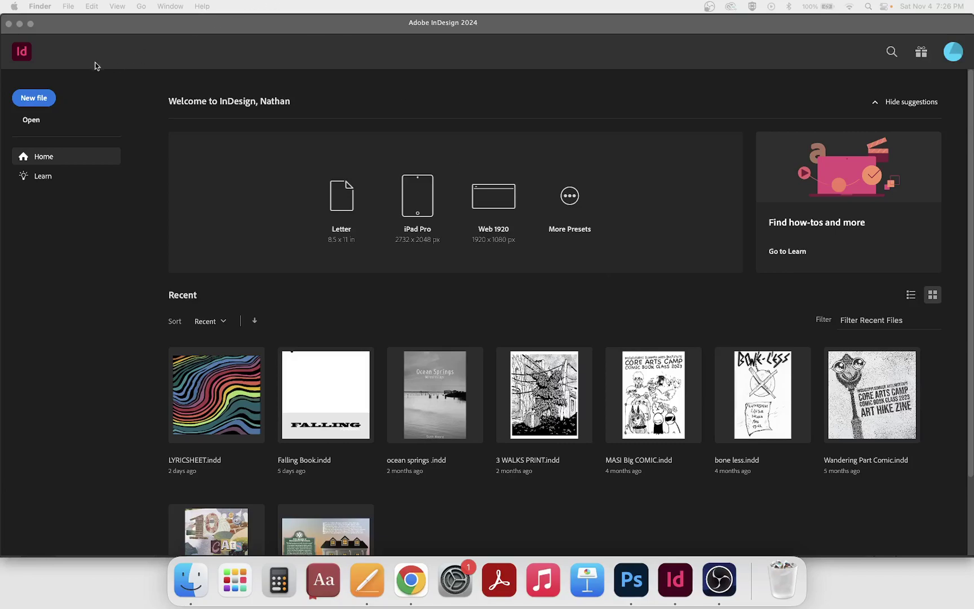
# - Start a new document with the live preview enabled and move the setup dialog off the page area
pyautogui.click(40, 98)
pyautogui.click(41, 98)
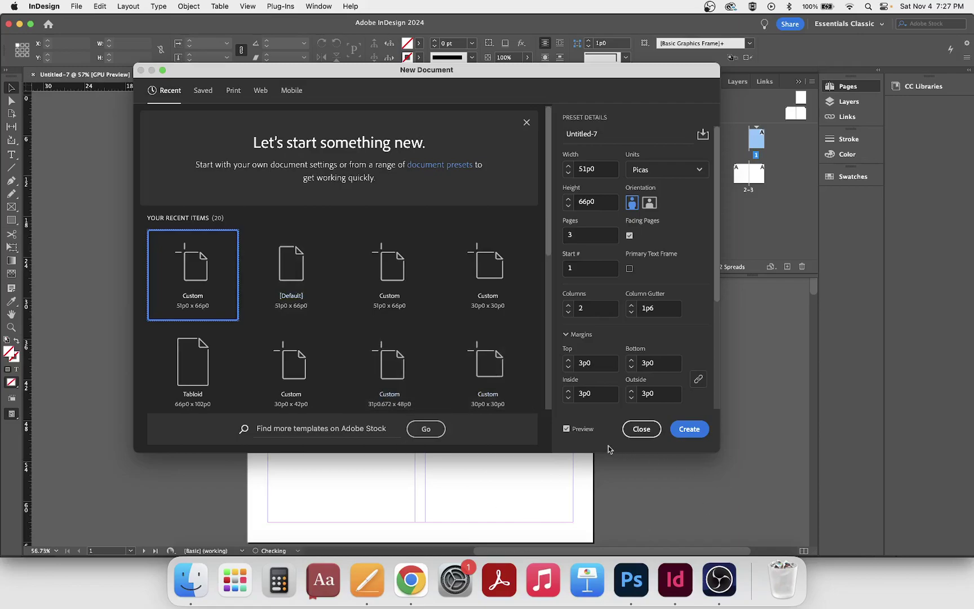
pyautogui.click(566, 430)
pyautogui.click(566, 429)
pyautogui.press('Escape')
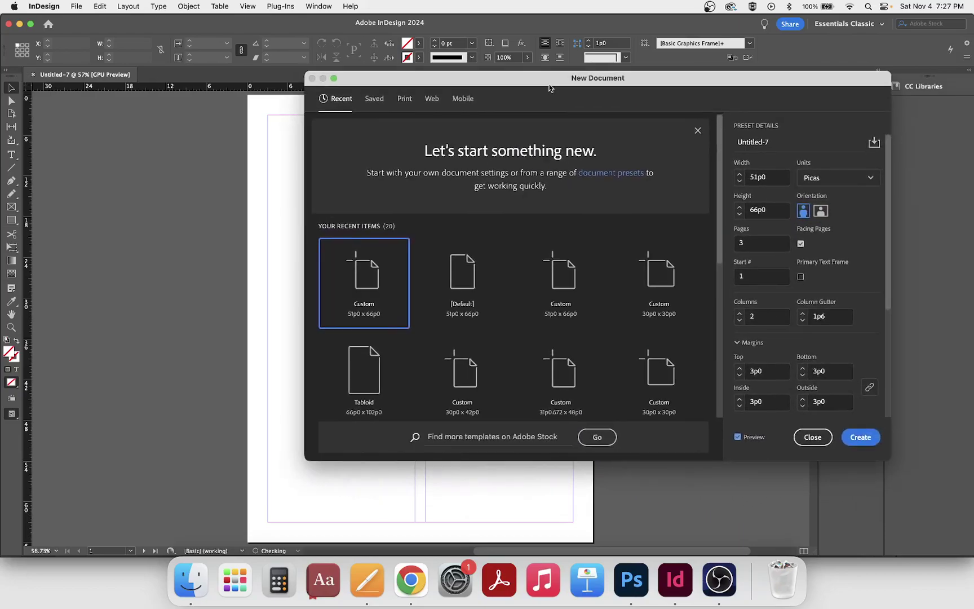
pyautogui.moveTo(544, 70); pyautogui.dragTo(150, 73)
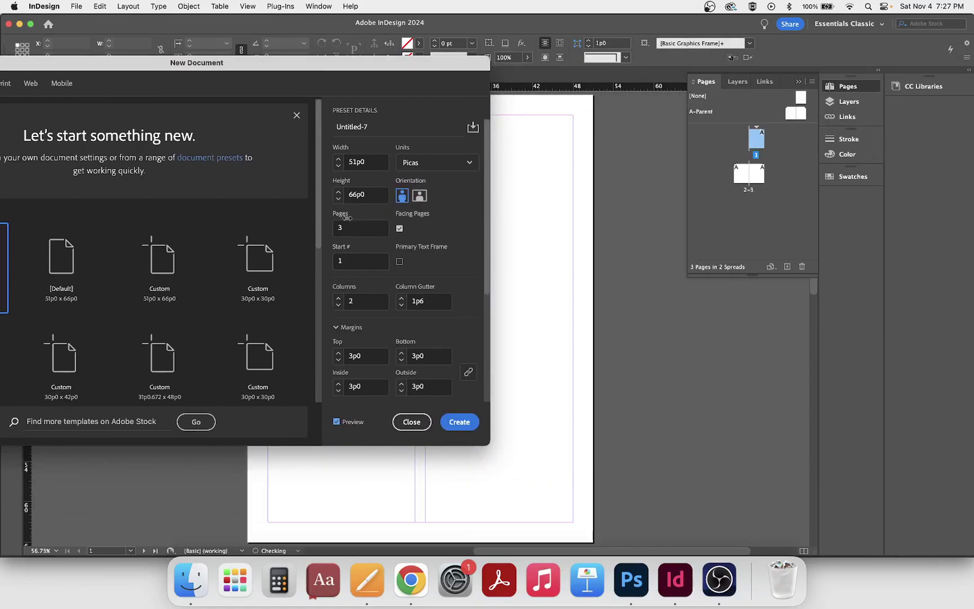
# - Try a four-column layout in the document preview, then restore the column count to 2
pyautogui.click(338, 297)
pyautogui.click(338, 298)
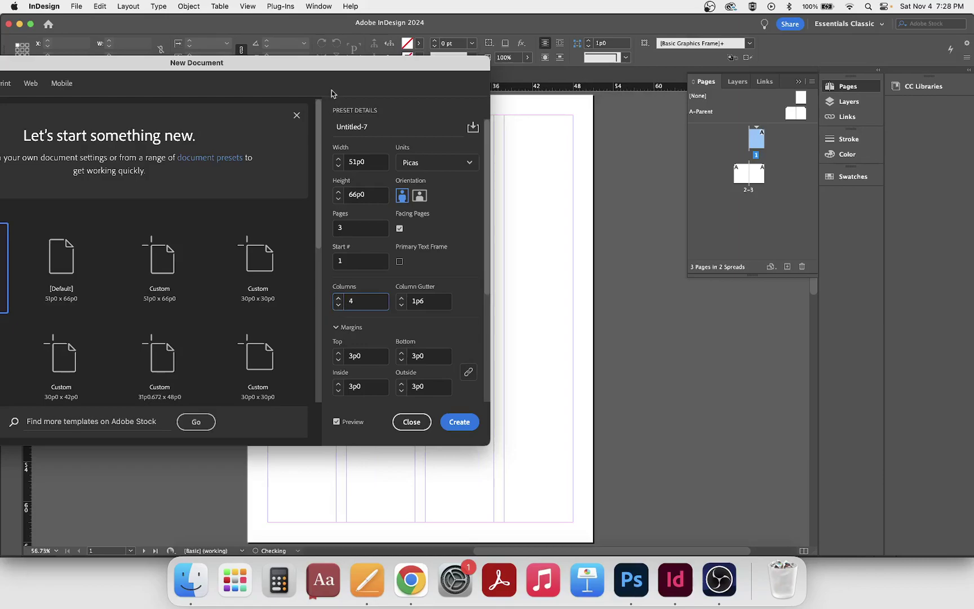
pyautogui.moveTo(336, 65); pyautogui.dragTo(512, 29)
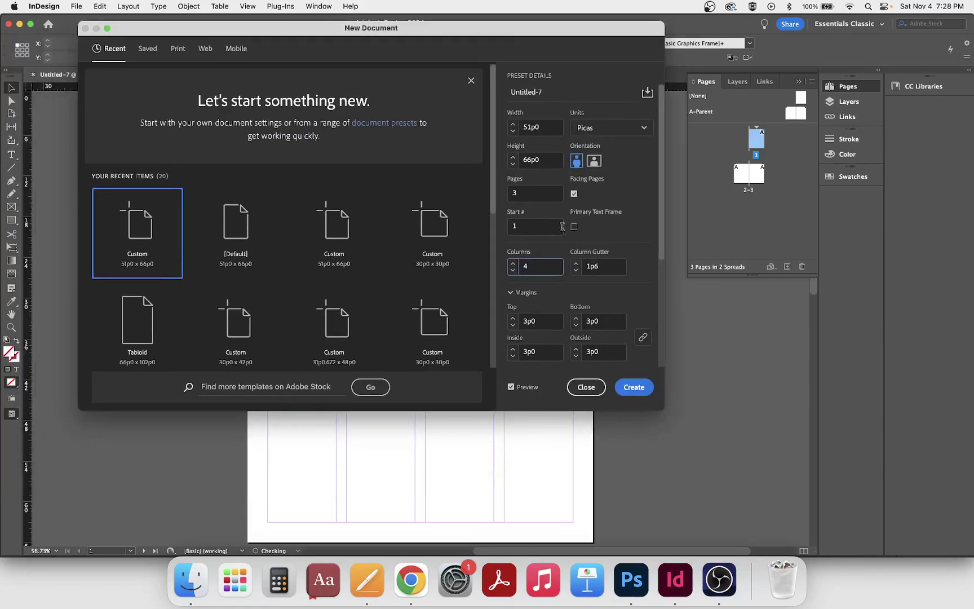
pyautogui.click(512, 271)
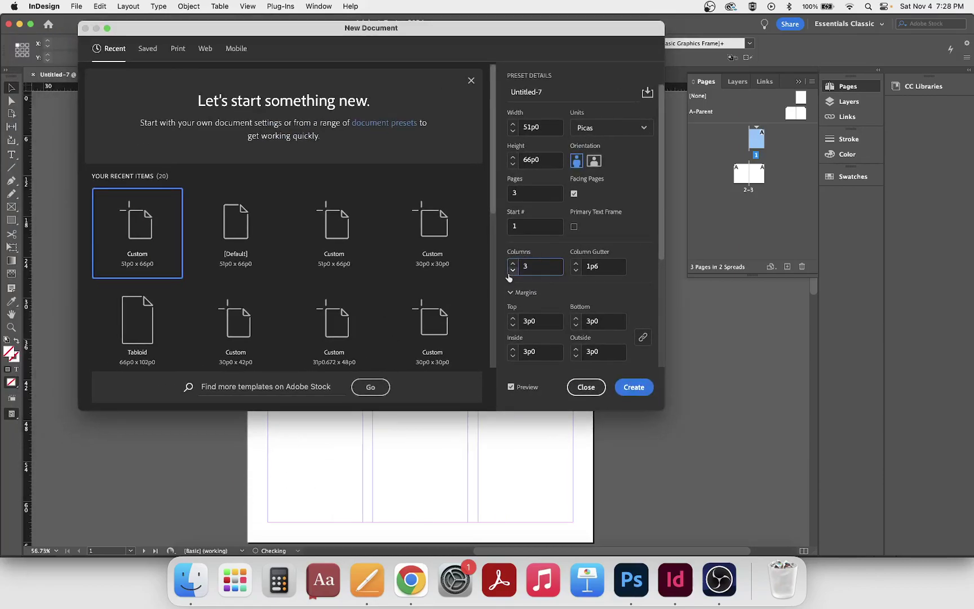
pyautogui.click(512, 270)
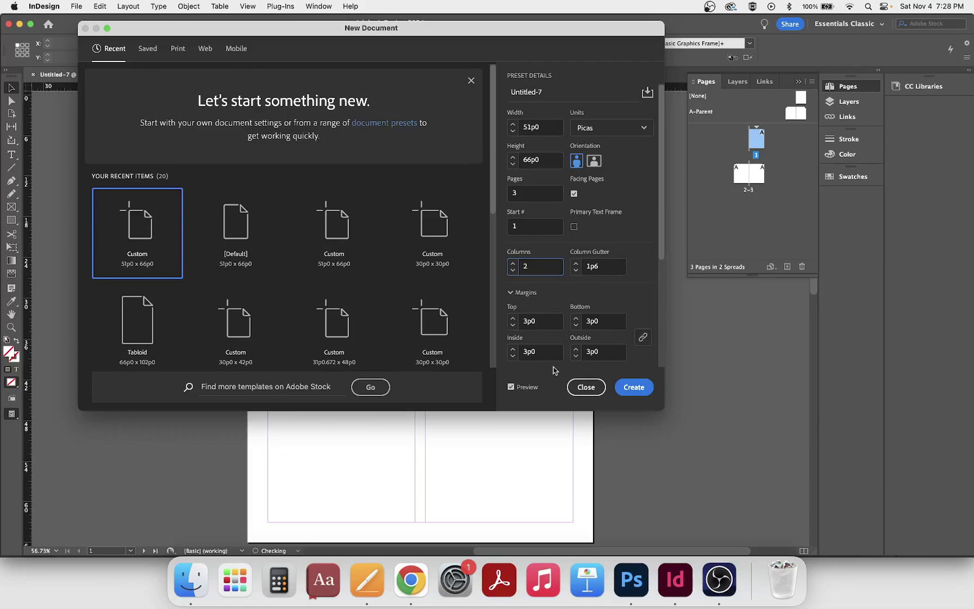
# - Set the new document's measurement units to inches
pyautogui.click(588, 129)
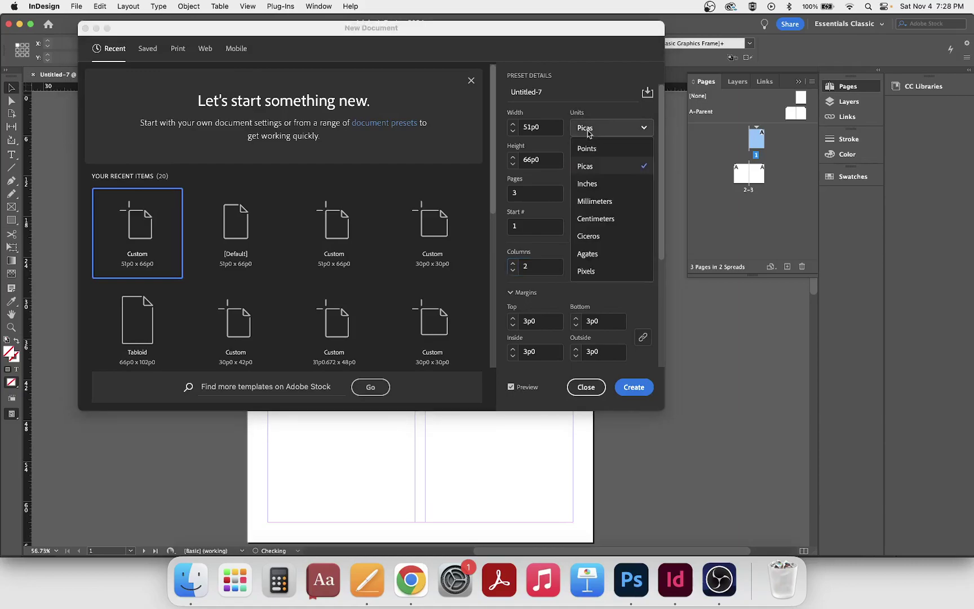
pyautogui.click(594, 190)
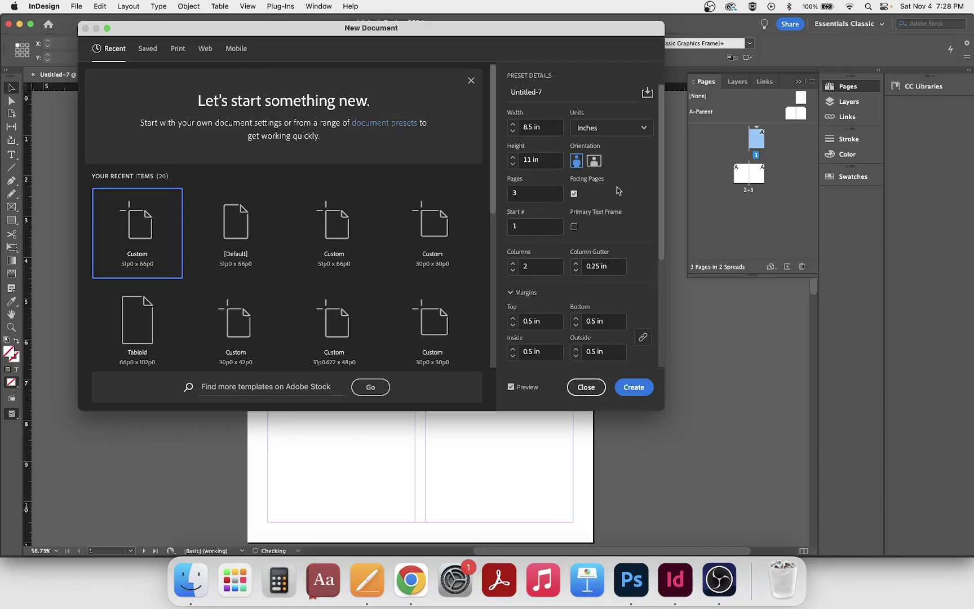
# - Try the new document without facing pages and with start page number 2, restoring facing pages and start number 1
pyautogui.click(574, 194)
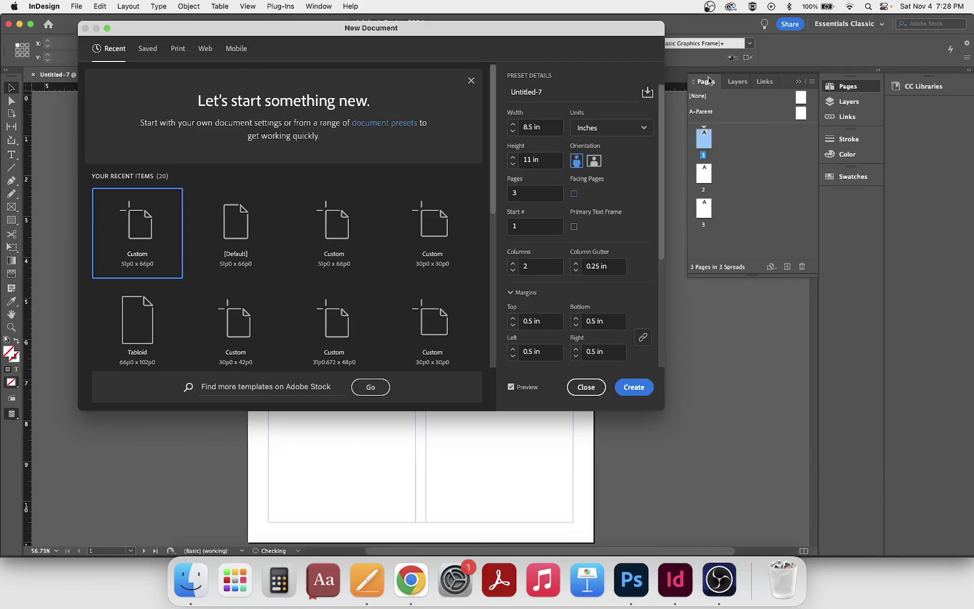
pyautogui.click(574, 194)
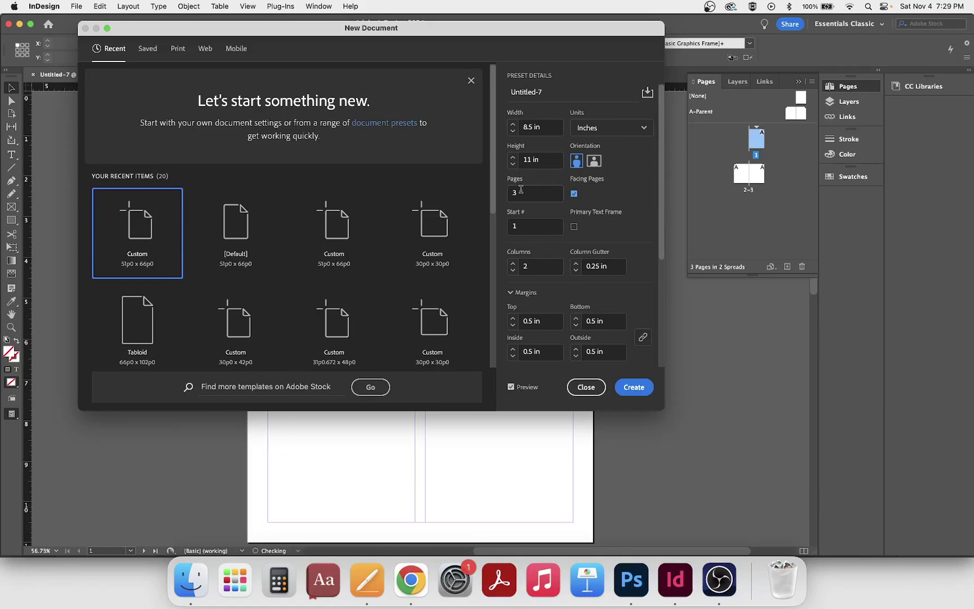
pyautogui.click(522, 233)
pyautogui.write('2')
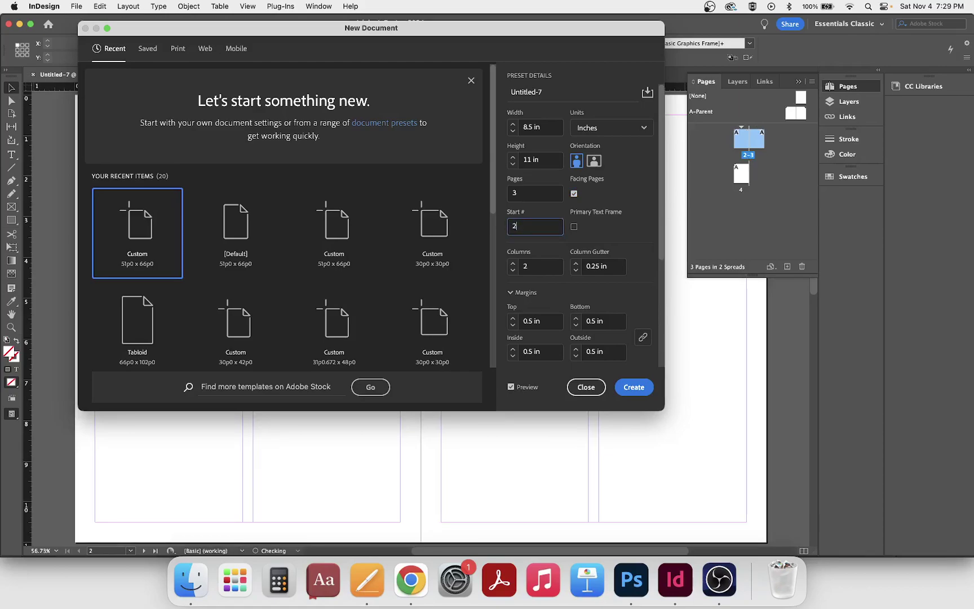
pyautogui.press('BackSpace')
pyautogui.write('1')
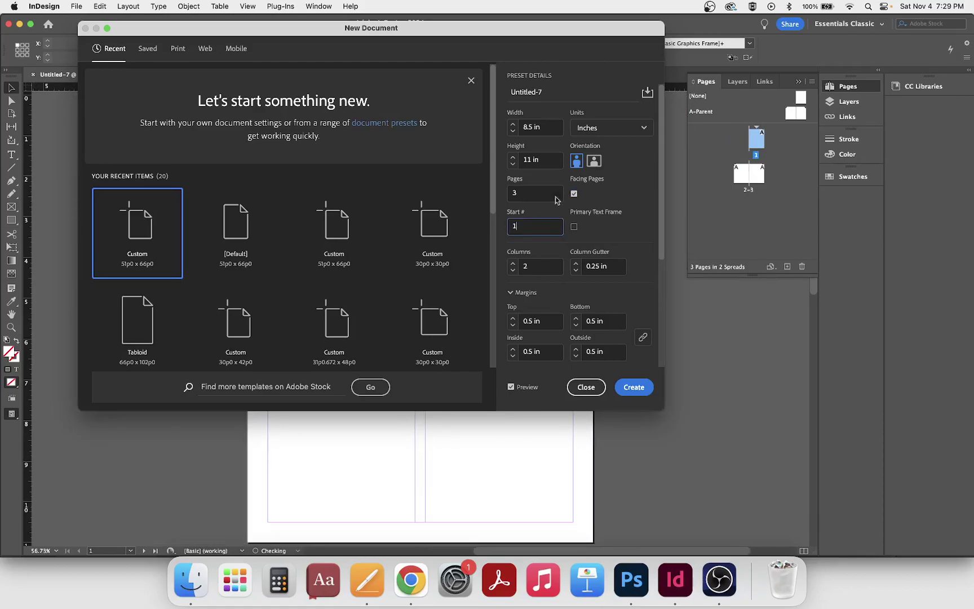
# - Try a three-column layout for the new document and set the column count back to 2
pyautogui.moveTo(473, 35); pyautogui.dragTo(973, 83)
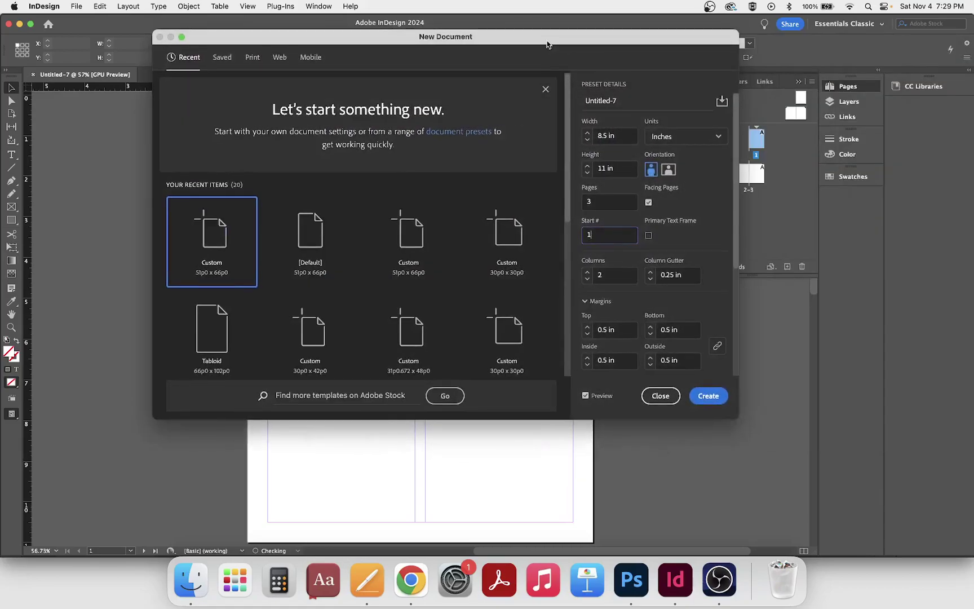
pyautogui.click(588, 272)
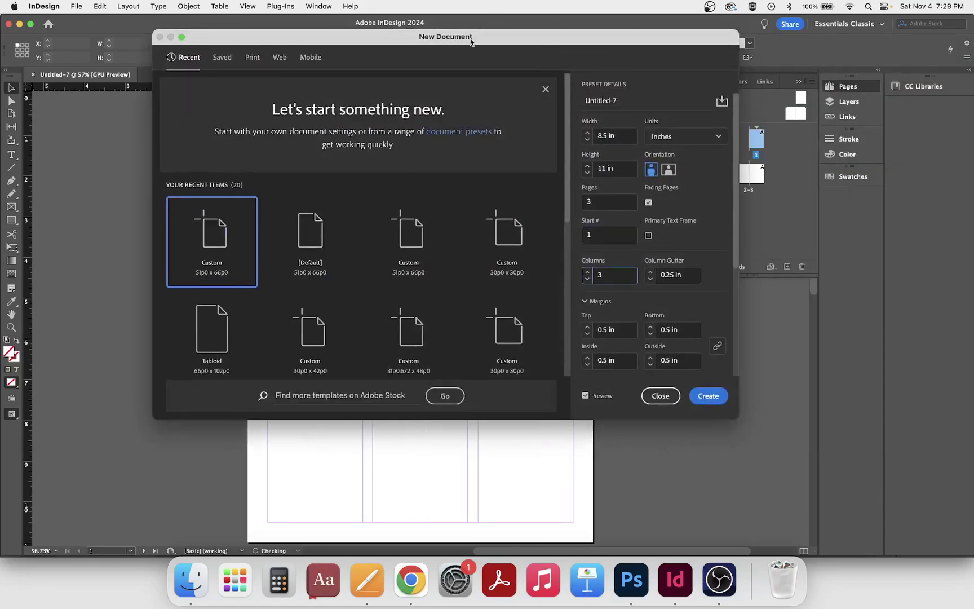
pyautogui.moveTo(472, 39); pyautogui.dragTo(966, 86)
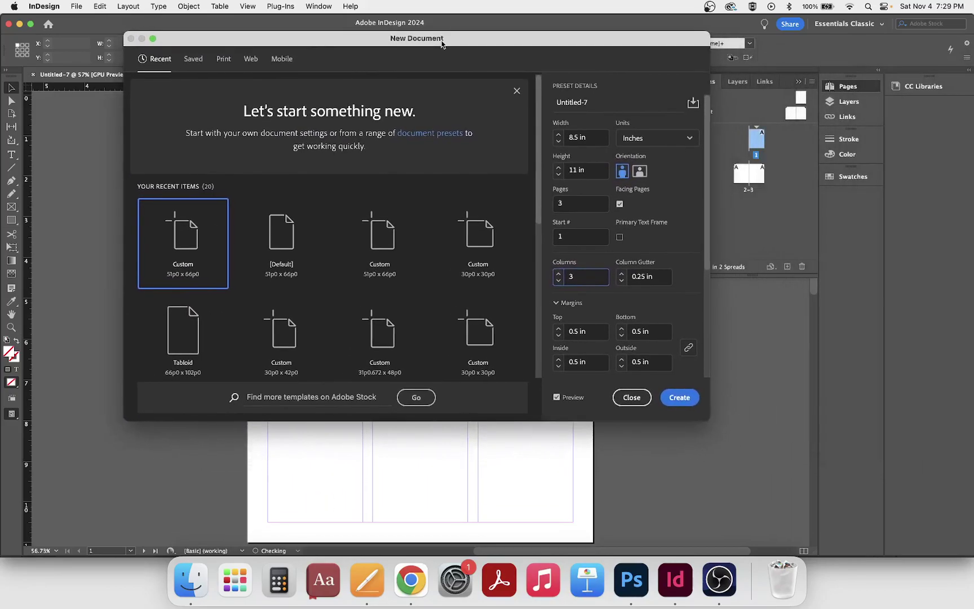
pyautogui.click(558, 281)
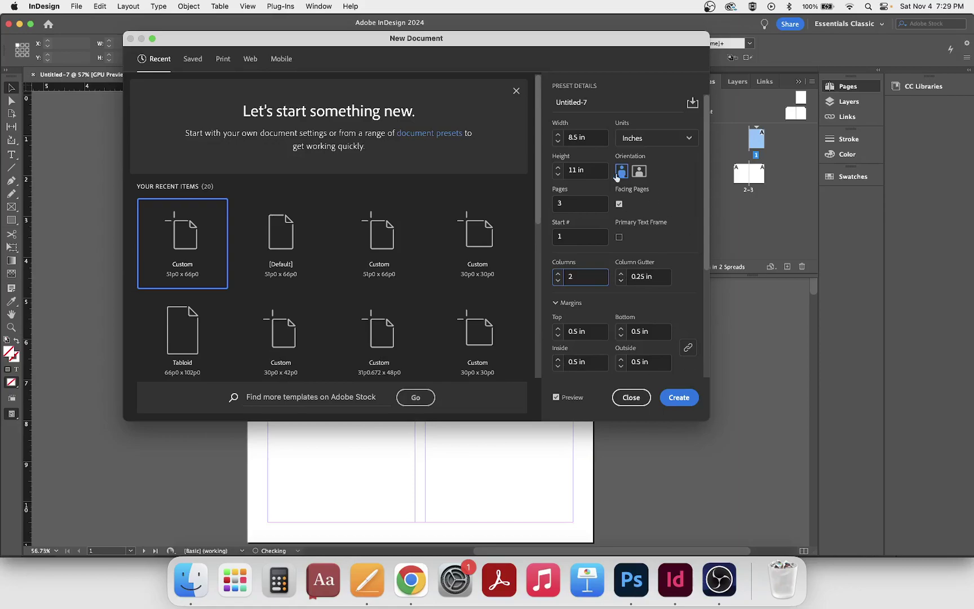
# - Try a 0.125 in bleed on all sides and a top slug for the new document, returning both to 0 in
pyautogui.scroll(-1, 687, 143)
pyautogui.scroll(-4, 688, 142)
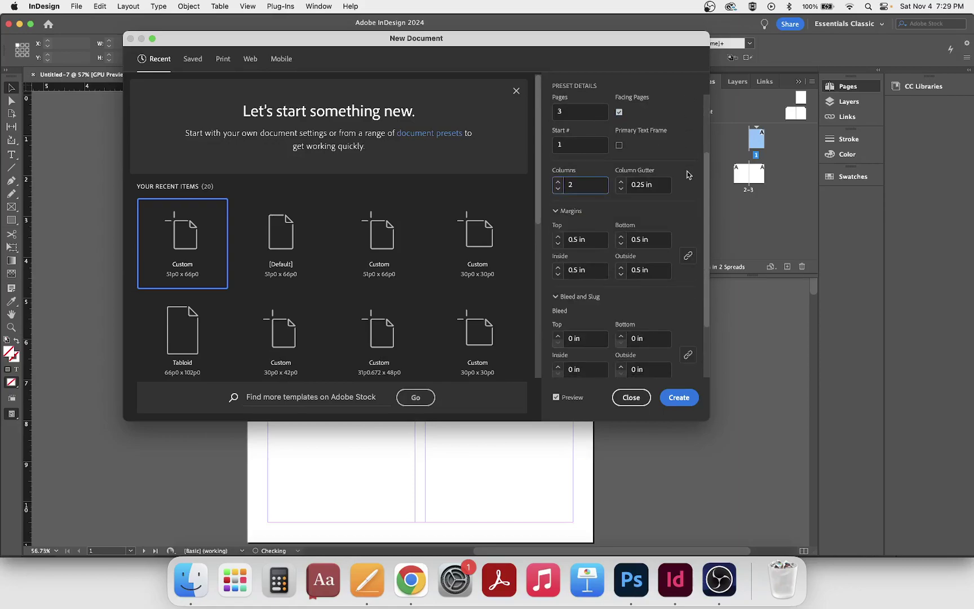
pyautogui.scroll(-1, 688, 175)
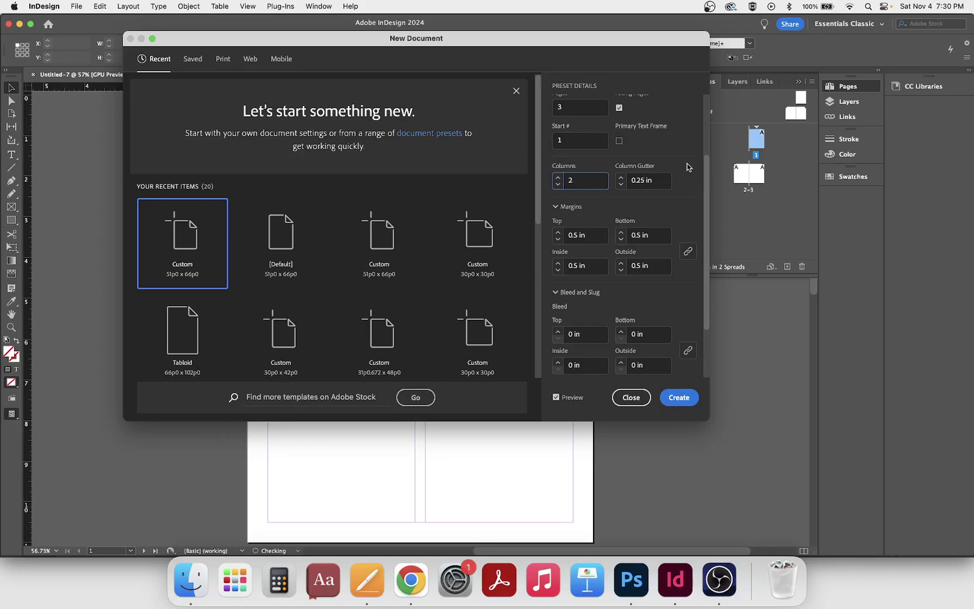
pyautogui.scroll(-3, 687, 167)
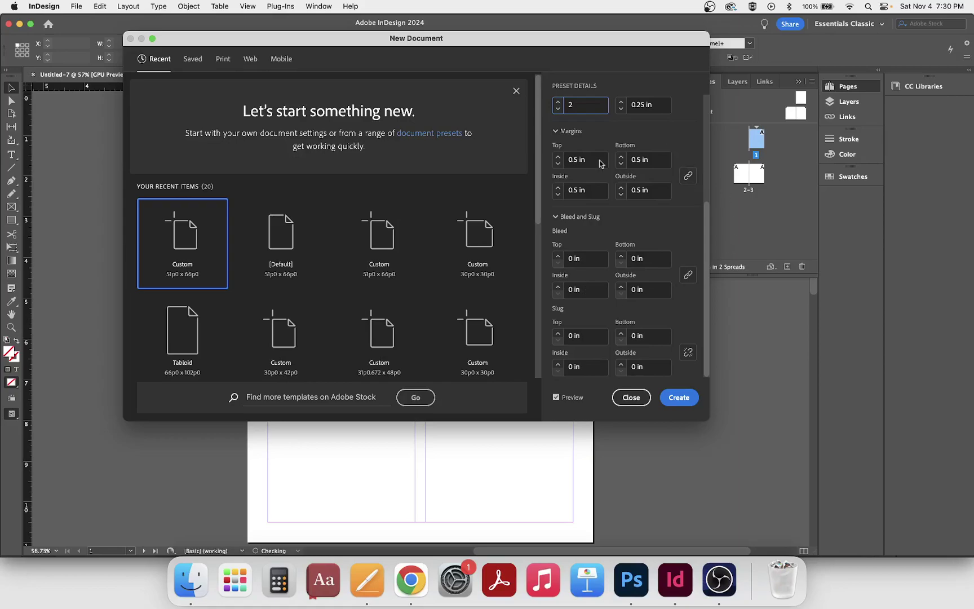
pyautogui.click(560, 256)
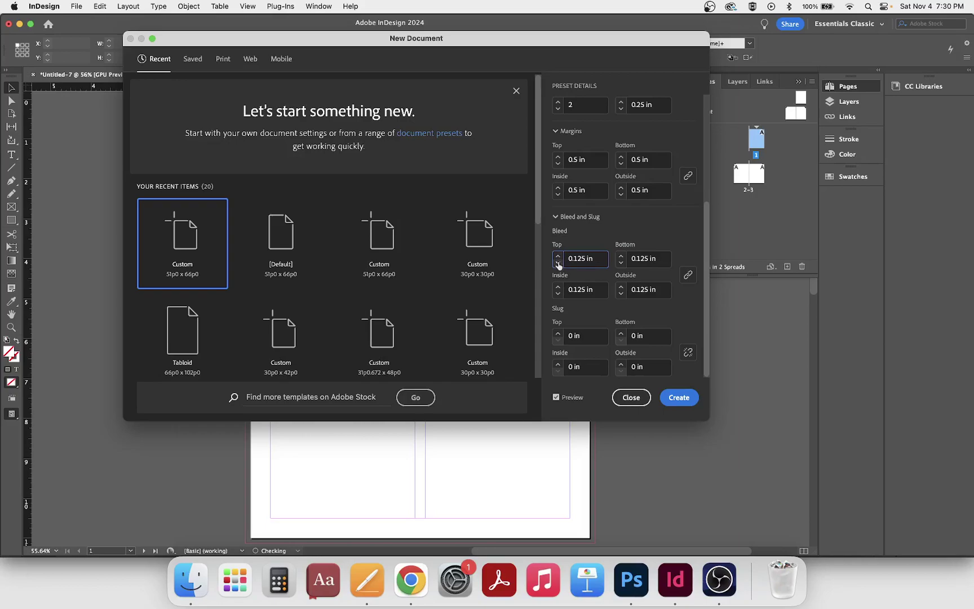
pyautogui.click(558, 263)
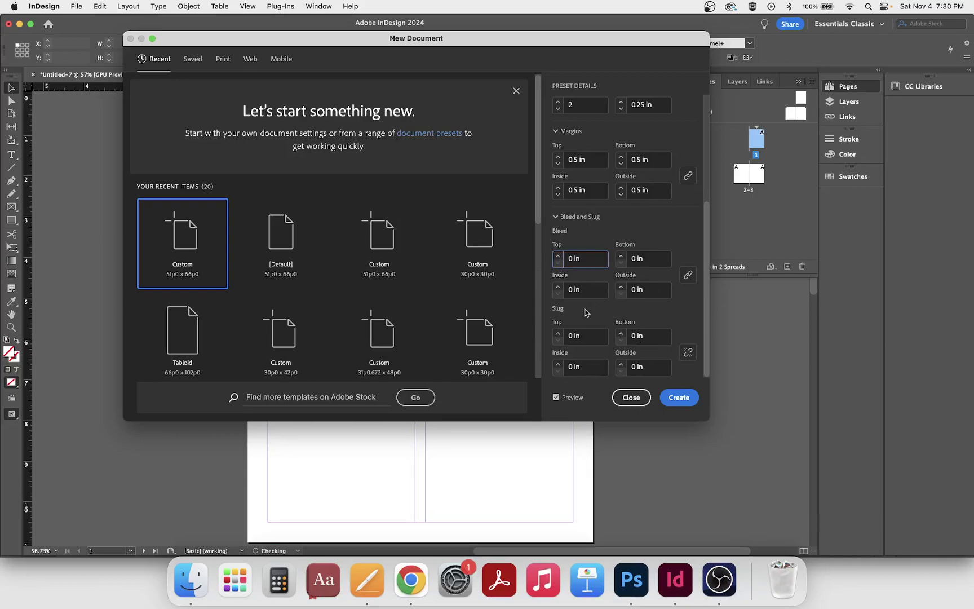
pyautogui.click(558, 333)
pyautogui.click(557, 341)
# - Create the 8.5 × 11 in document with three facing pages and two columns
pyautogui.scroll(5, 627, 251)
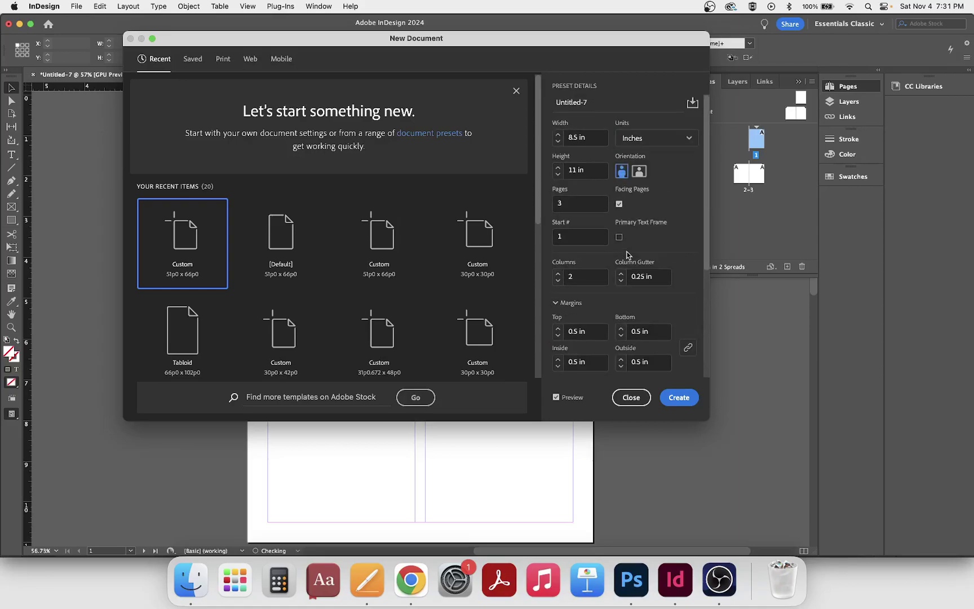
pyautogui.scroll(-1, 627, 255)
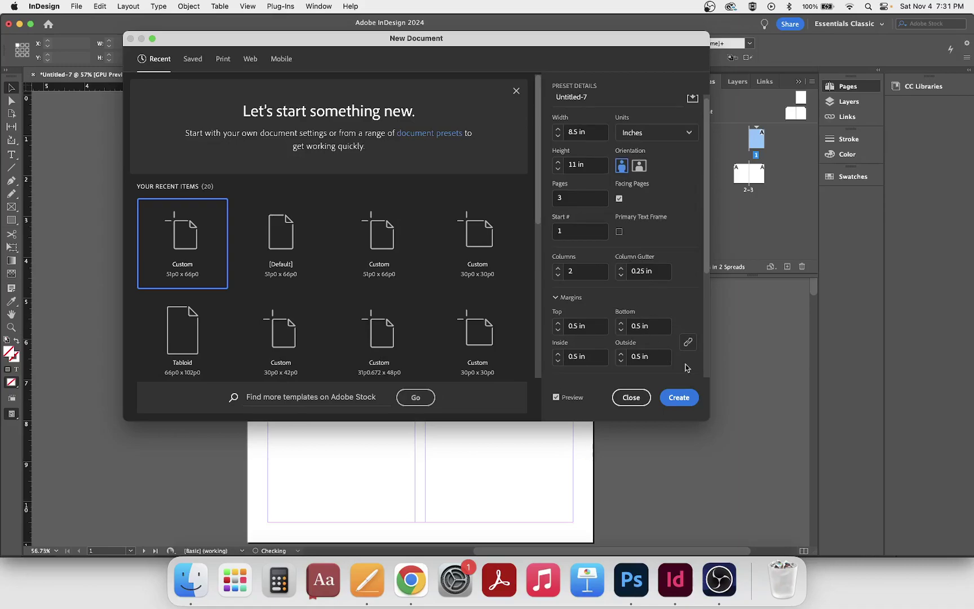
pyautogui.click(680, 397)
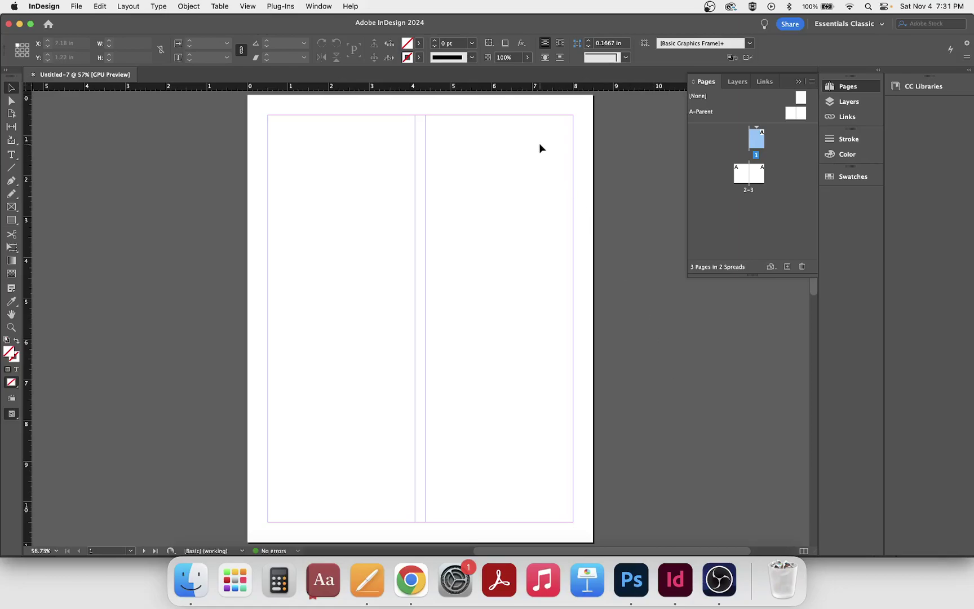
# - Apply the Essentials Classic workspace
pyautogui.click(319, 5)
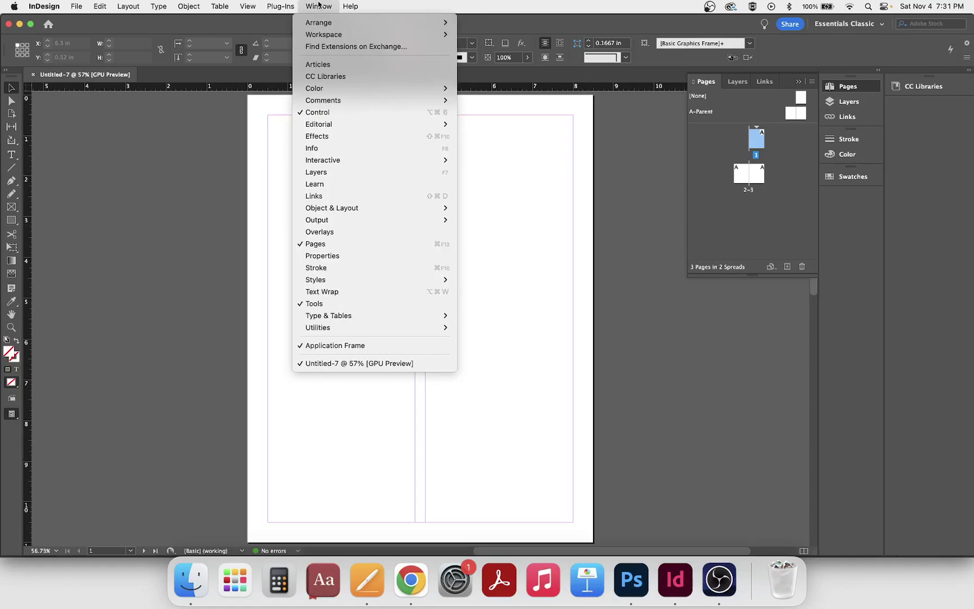
pyautogui.moveTo(338, 36)
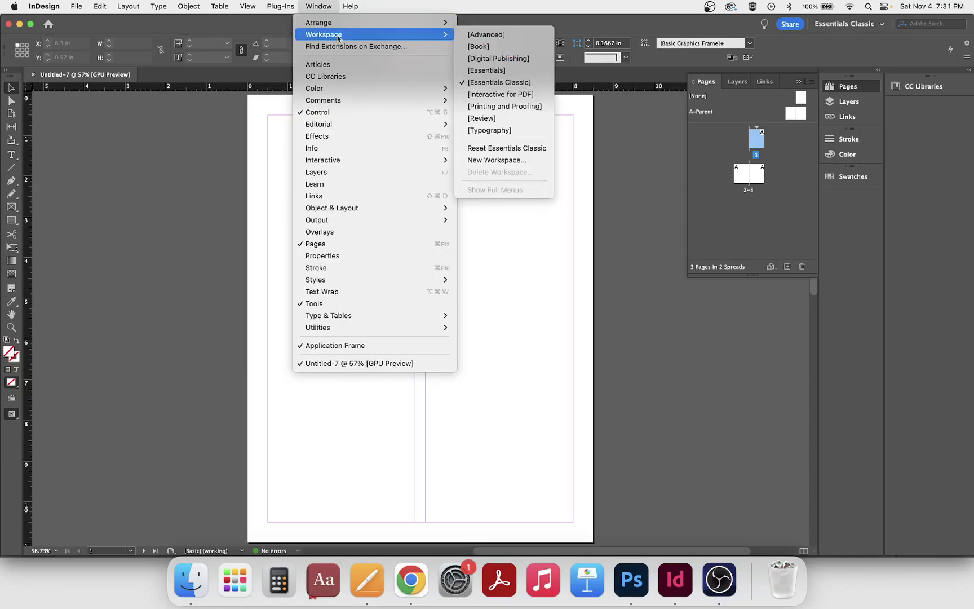
pyautogui.click(530, 83)
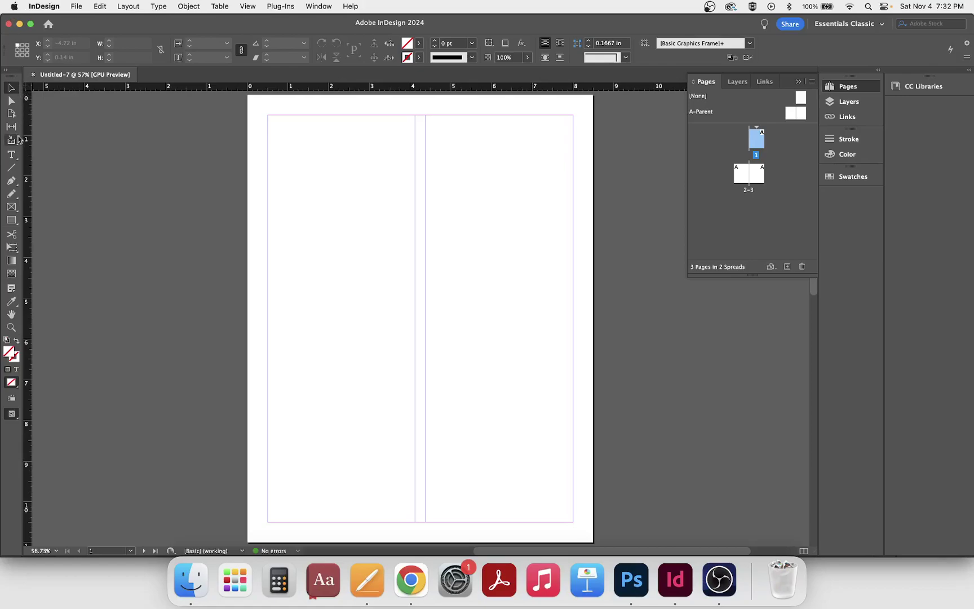
# - Try the Type, Selection, Direct Selection and Content Collector tools, ending with the Type tool active
pyautogui.click(11, 159)
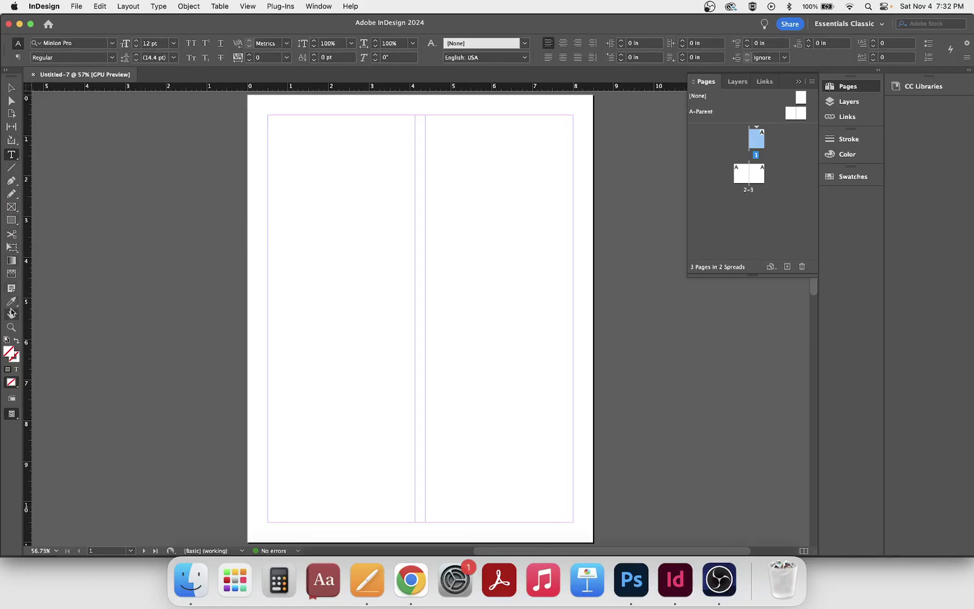
pyautogui.click(11, 89)
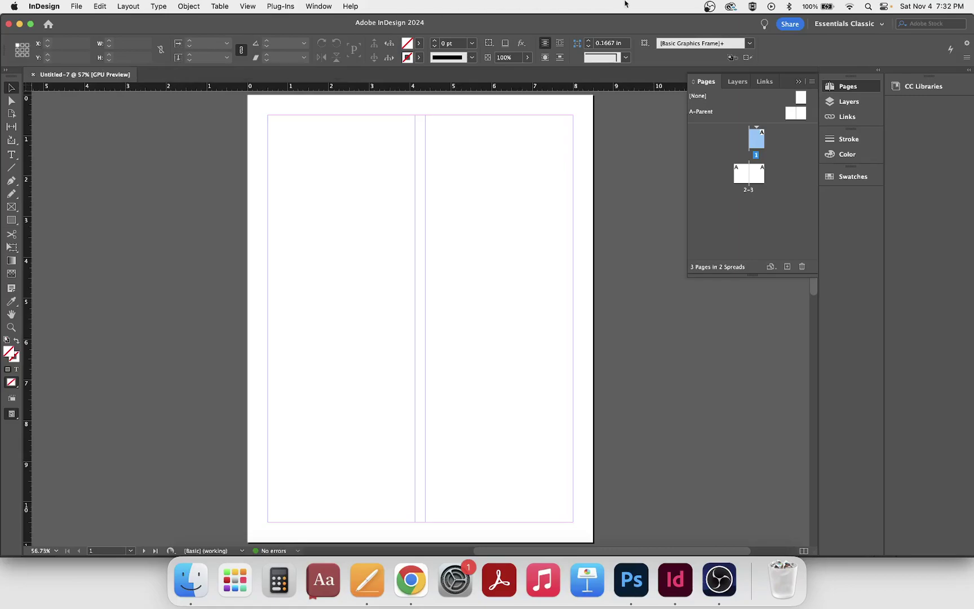
pyautogui.click(10, 102)
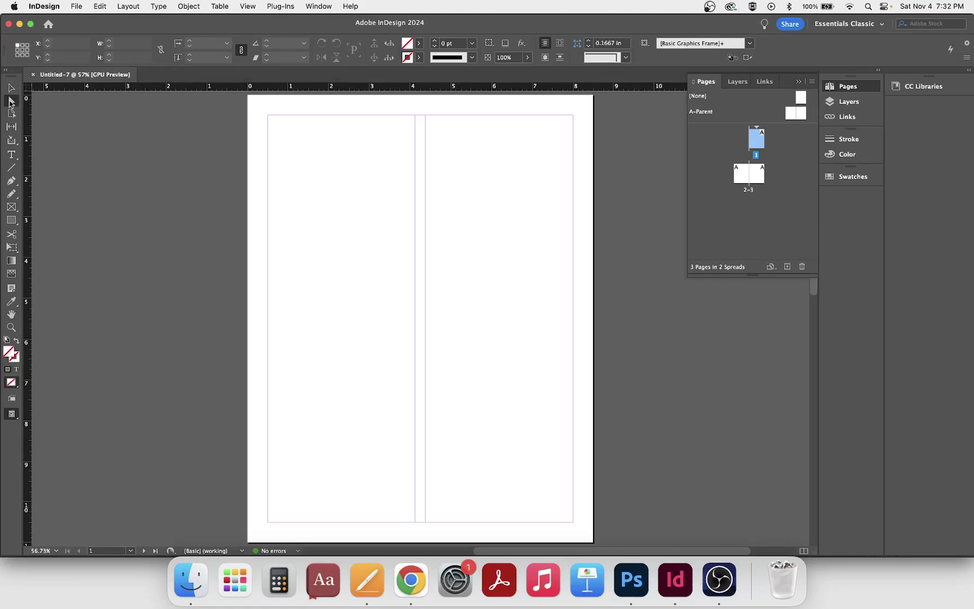
pyautogui.click(12, 141)
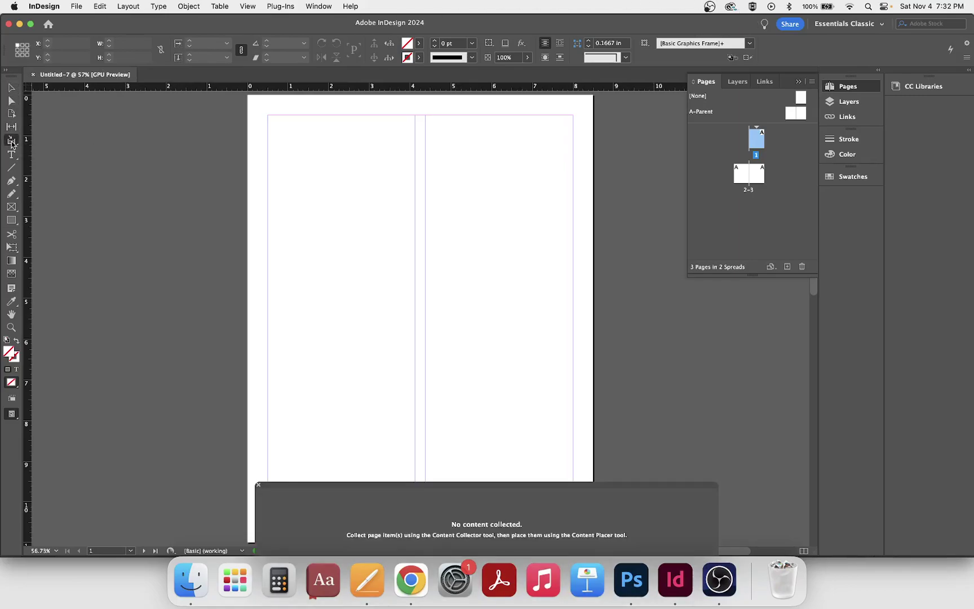
pyautogui.click(11, 155)
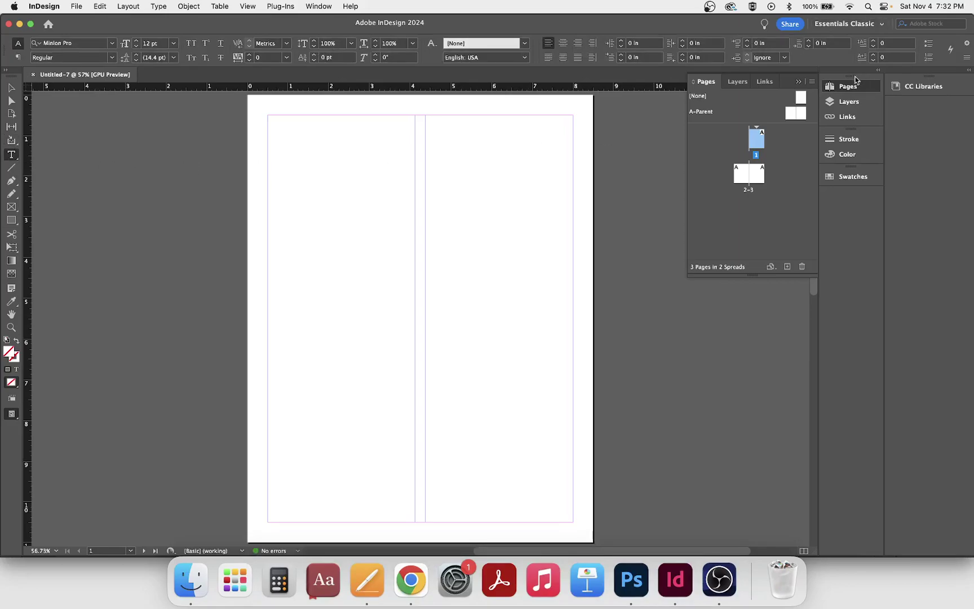
# - View page 2 and page 3 of the facing spread using their page thumbnails
pyautogui.click(849, 87)
pyautogui.click(848, 87)
pyautogui.doubleClick(749, 169)
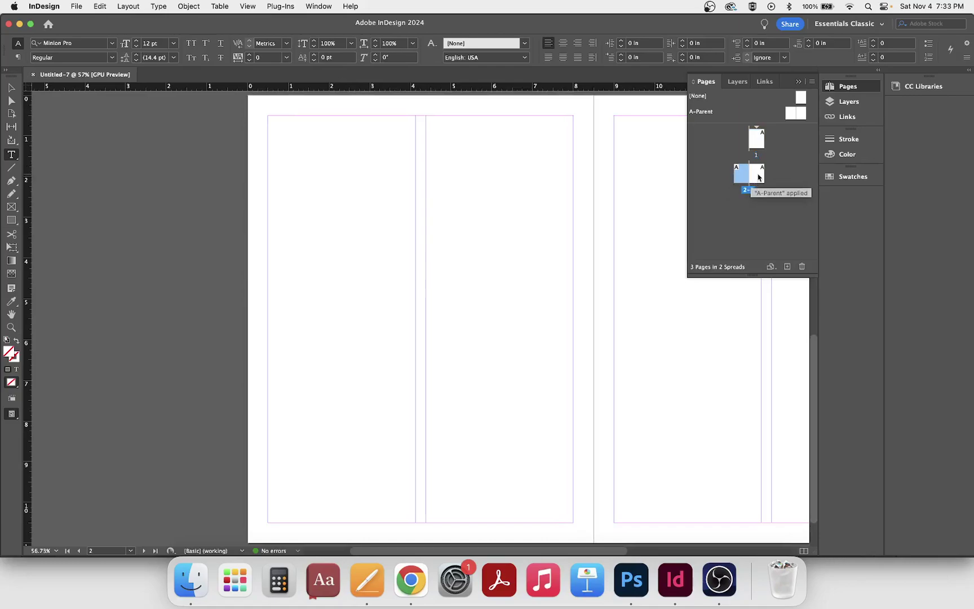
pyautogui.doubleClick(759, 177)
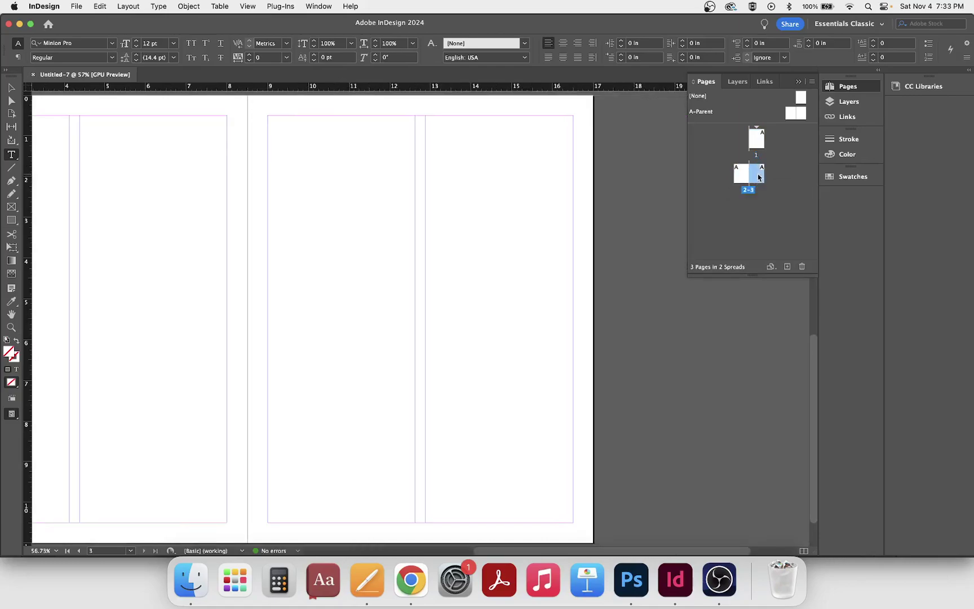
# - Add two pages after page 3 and delete them again
pyautogui.click(789, 265)
pyautogui.click(788, 265)
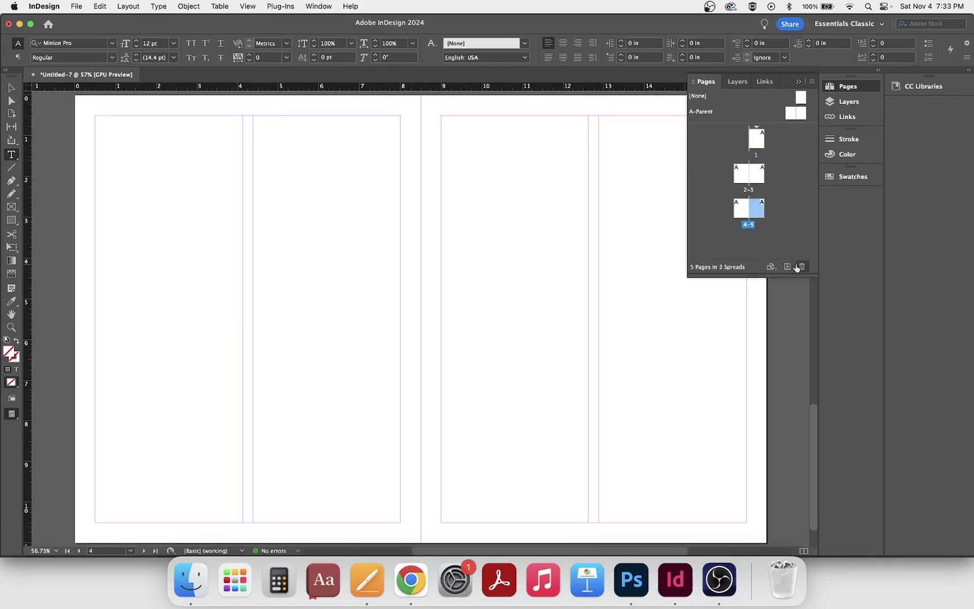
pyautogui.click(801, 267)
pyautogui.click(801, 266)
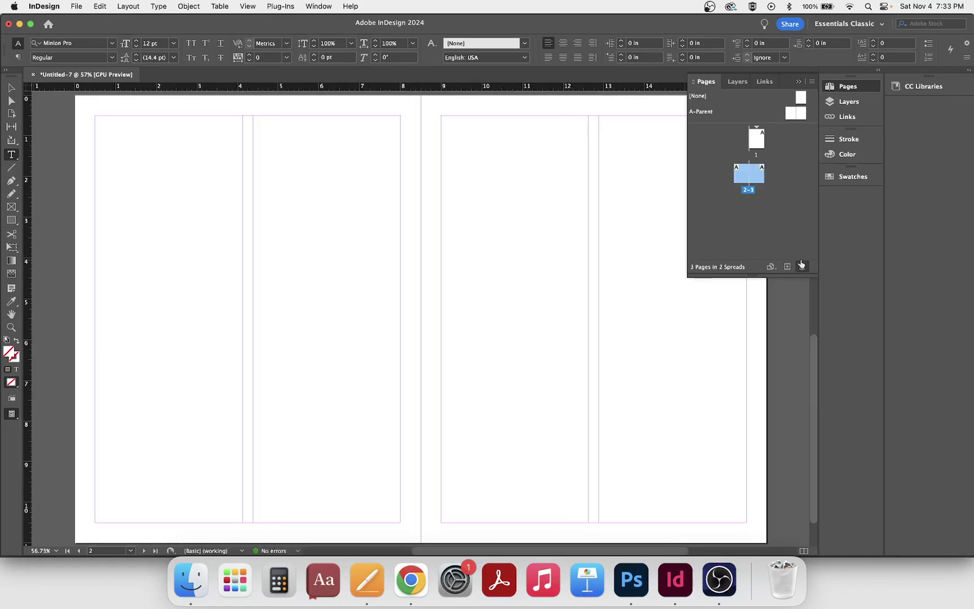
pyautogui.click(758, 150)
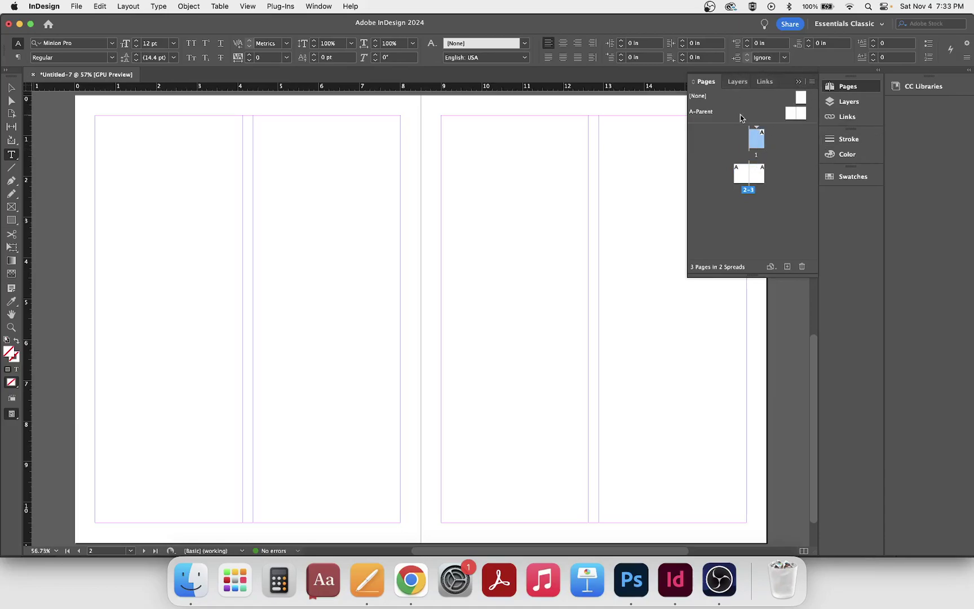
pyautogui.keyDown('shift'); pyautogui.click(749, 173); pyautogui.keyUp('shift')
pyautogui.click(575, 224)
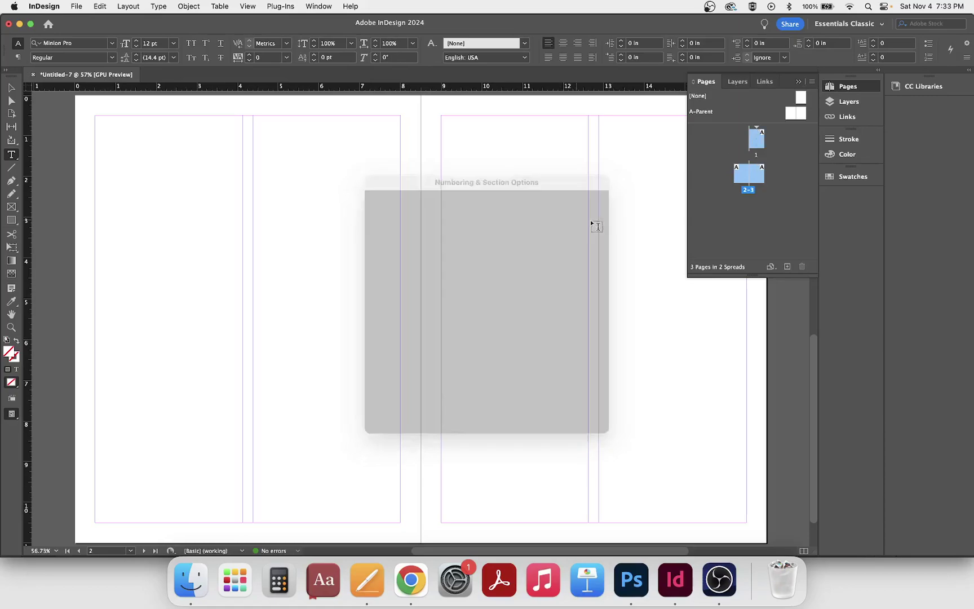
# - Look at the document's layer list and its list of linked files
pyautogui.click(742, 88)
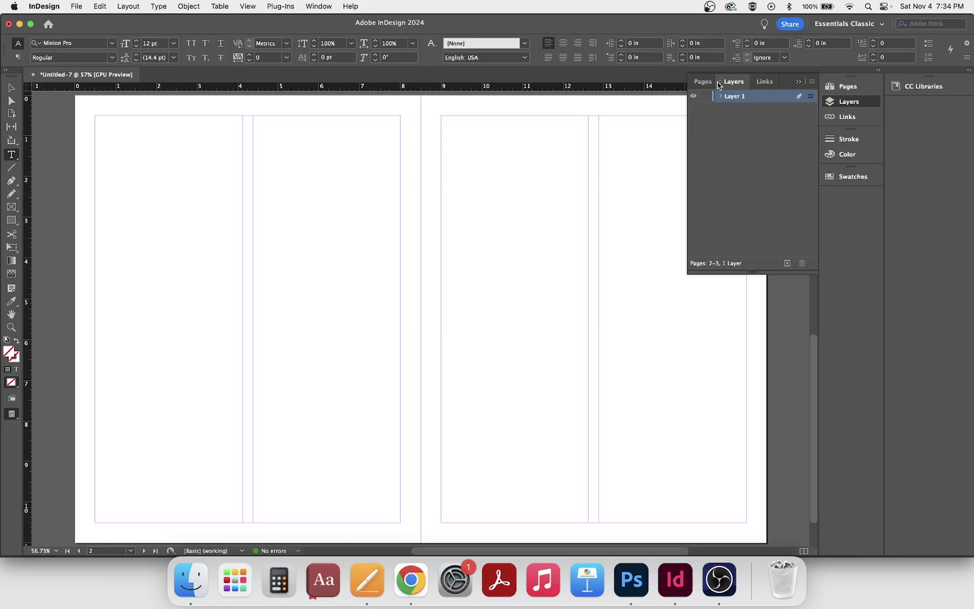
pyautogui.click(766, 82)
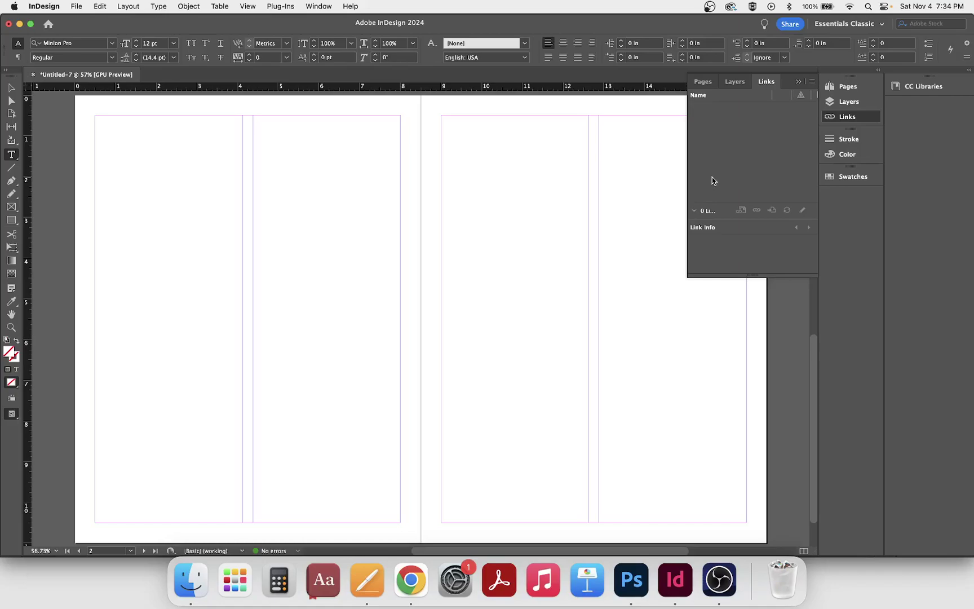
pyautogui.click(800, 82)
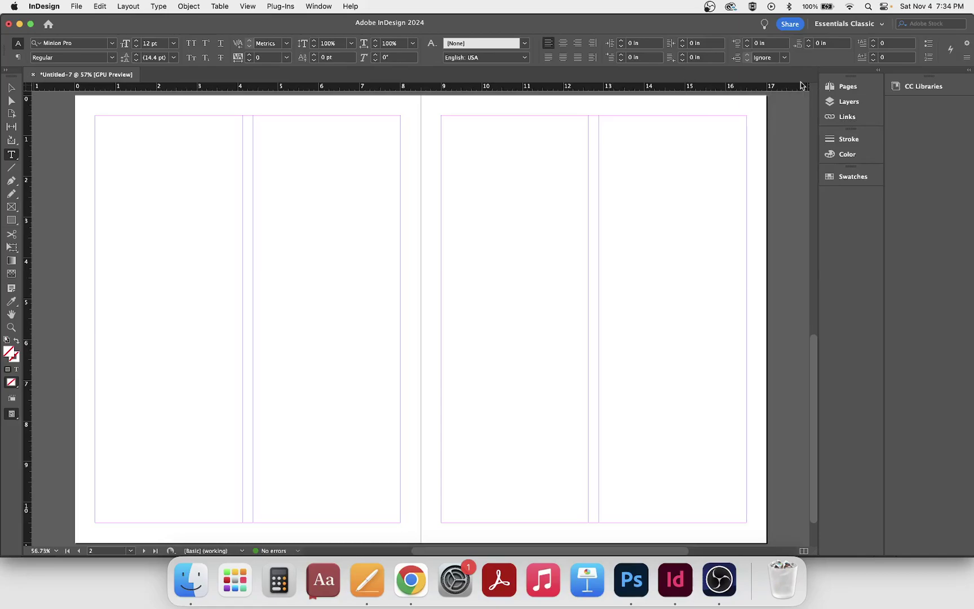
# - Place Cover Page.psd on page 1 at its original size, aligned to the page's upper-left corner
pyautogui.click(848, 86)
pyautogui.doubleClick(763, 138)
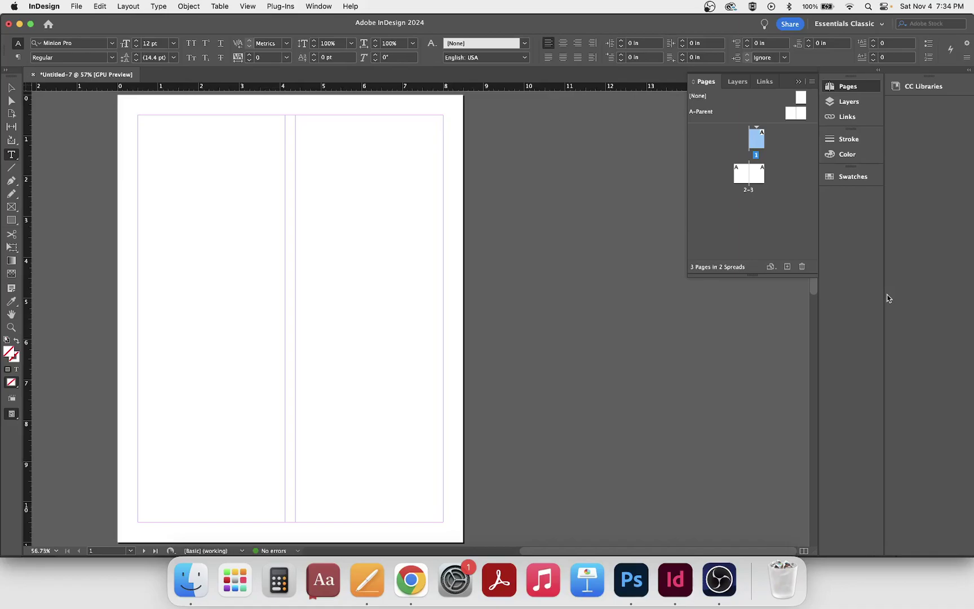
pyautogui.hscroll(-5, 618, 272)
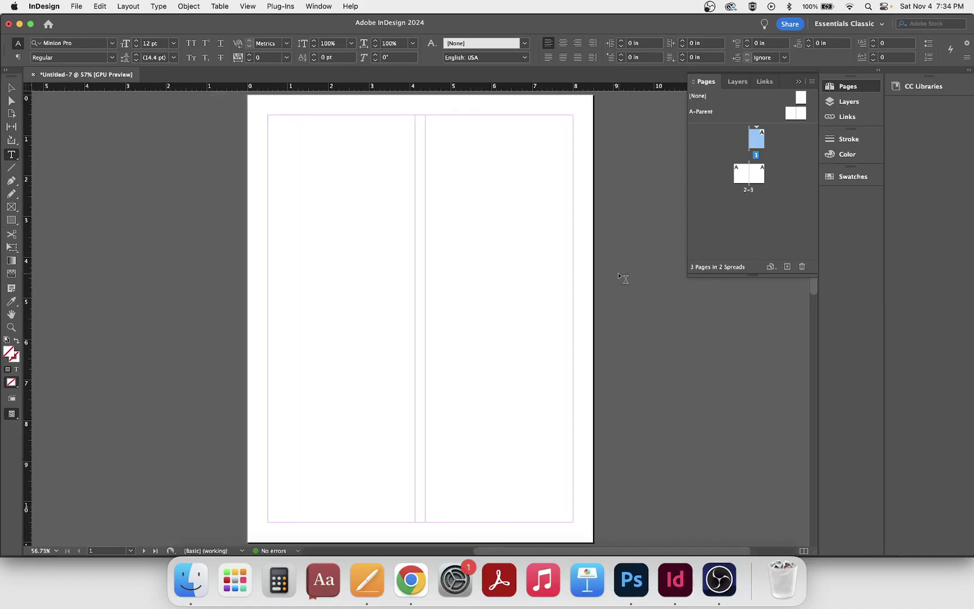
pyautogui.click(799, 81)
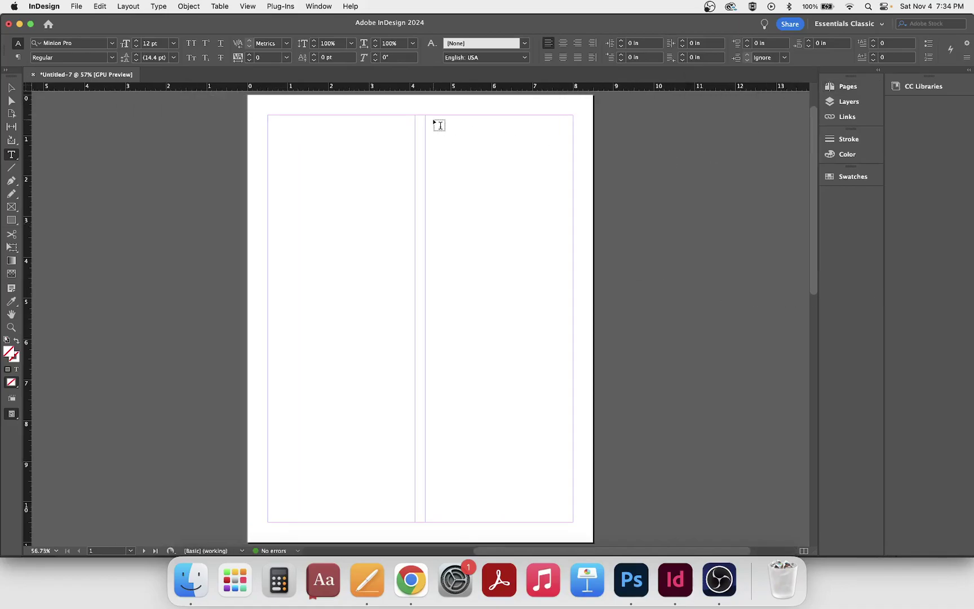
pyautogui.click(75, 7)
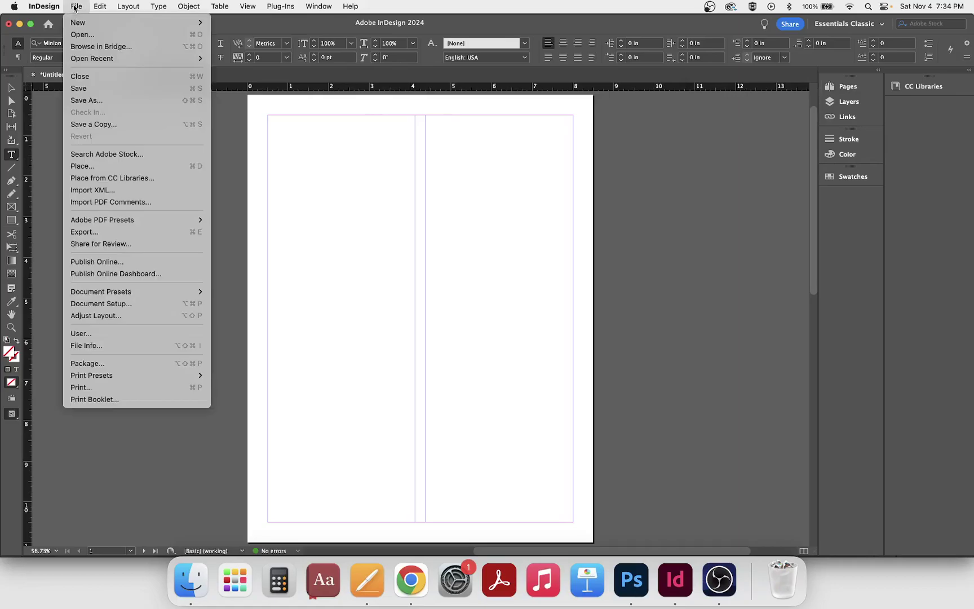
pyautogui.click(76, 165)
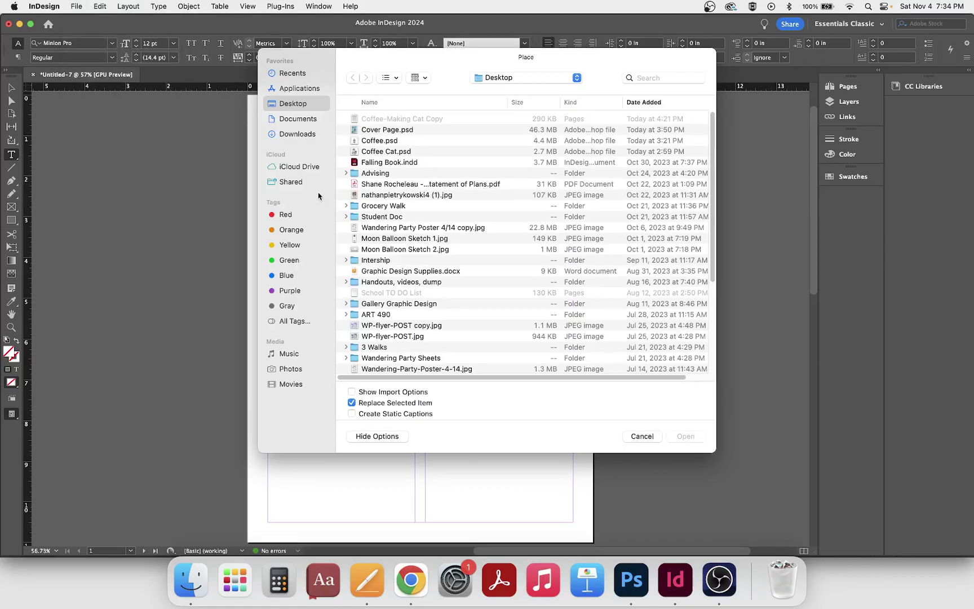
pyautogui.doubleClick(382, 133)
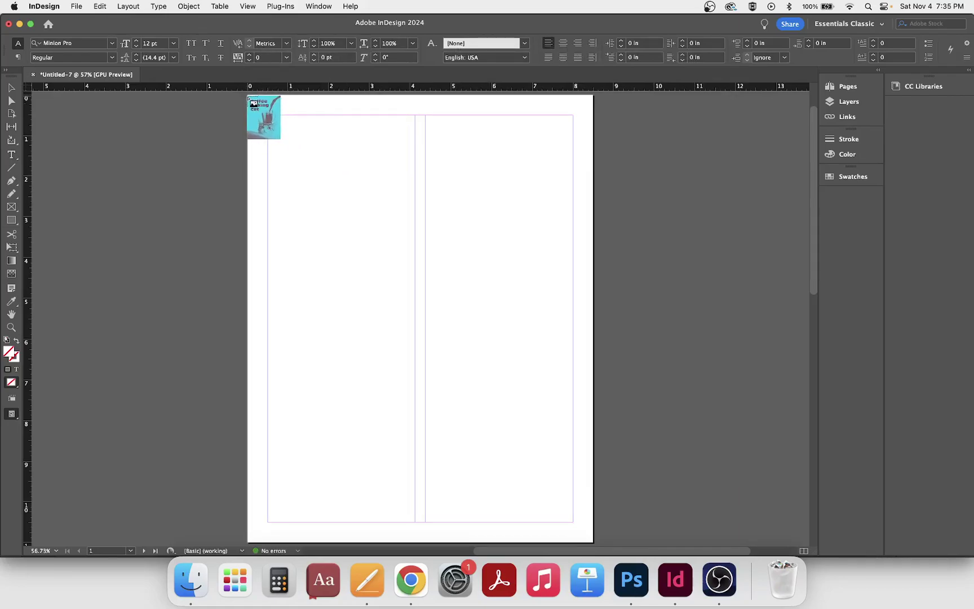
pyautogui.click(249, 97)
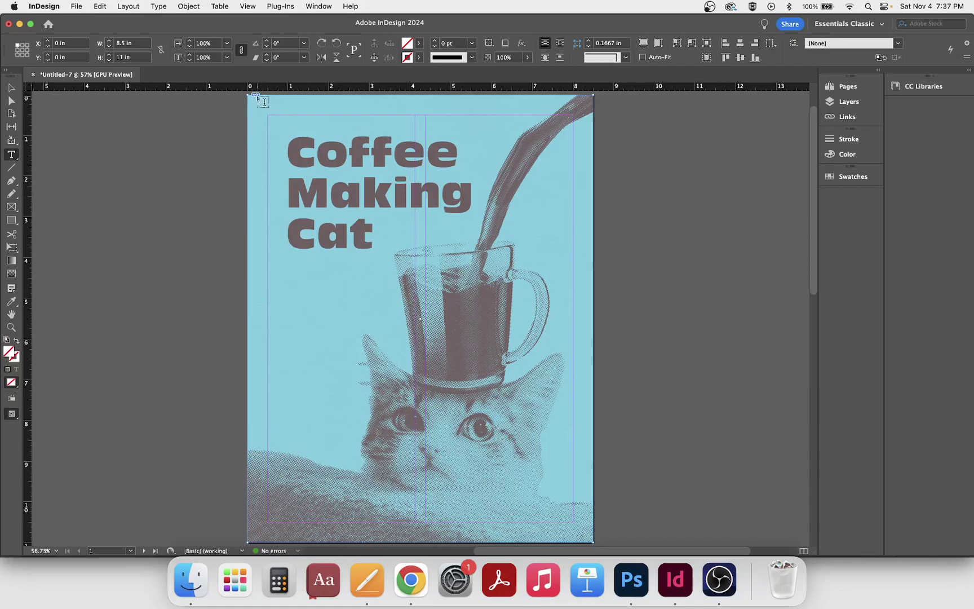
# - Switch to Photoshop to hide and save the Gradient Map 1 layer in Cover Page.psd, and update its modified link in InDesign
pyautogui.click(847, 116)
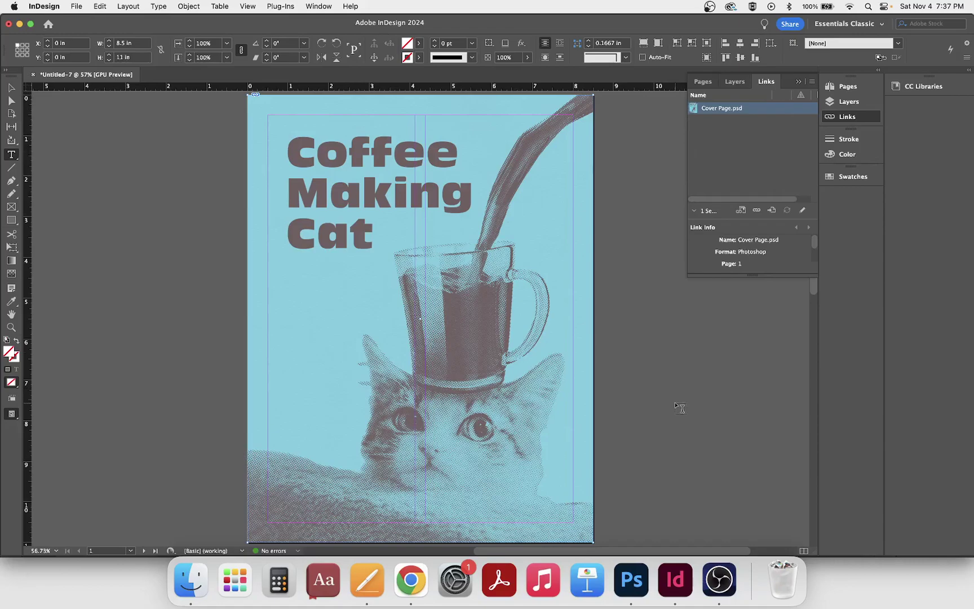
pyautogui.click(638, 576)
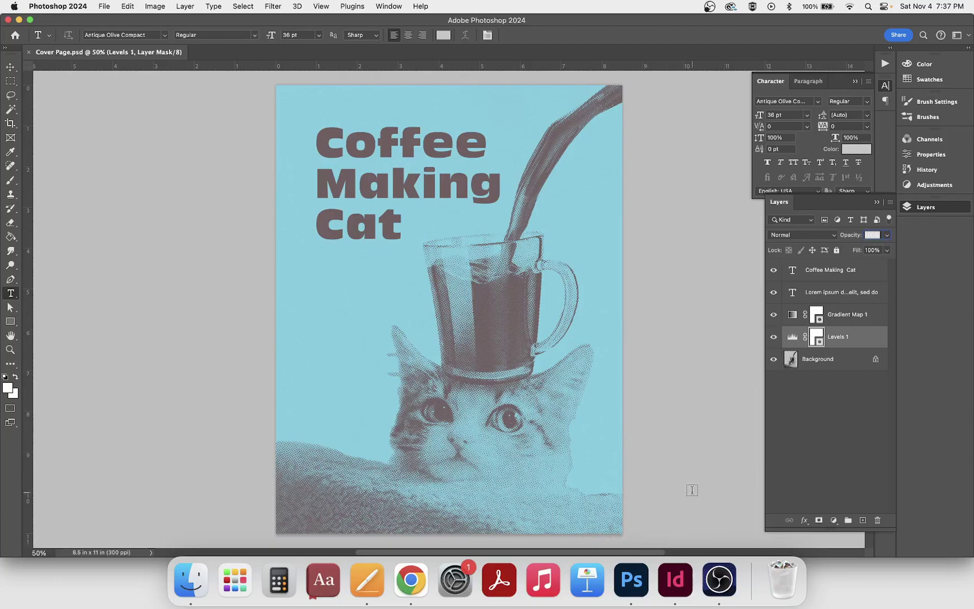
pyautogui.click(774, 314)
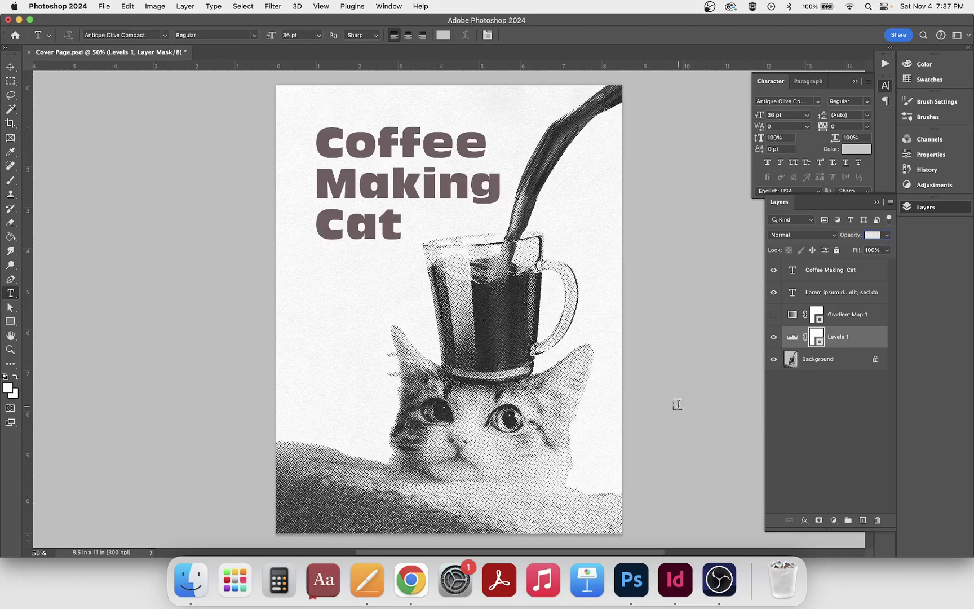
pyautogui.press('super+s')
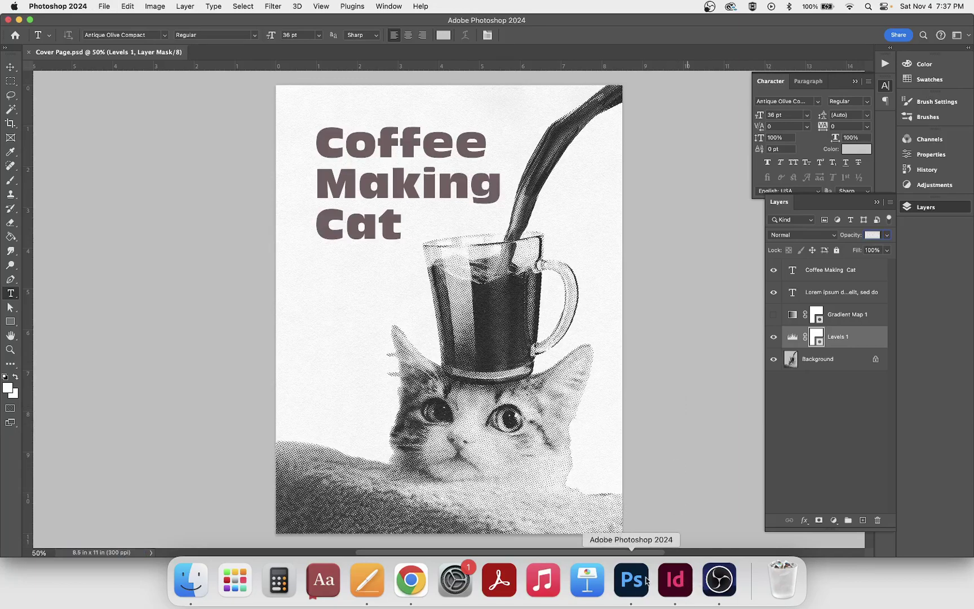
pyautogui.click(686, 581)
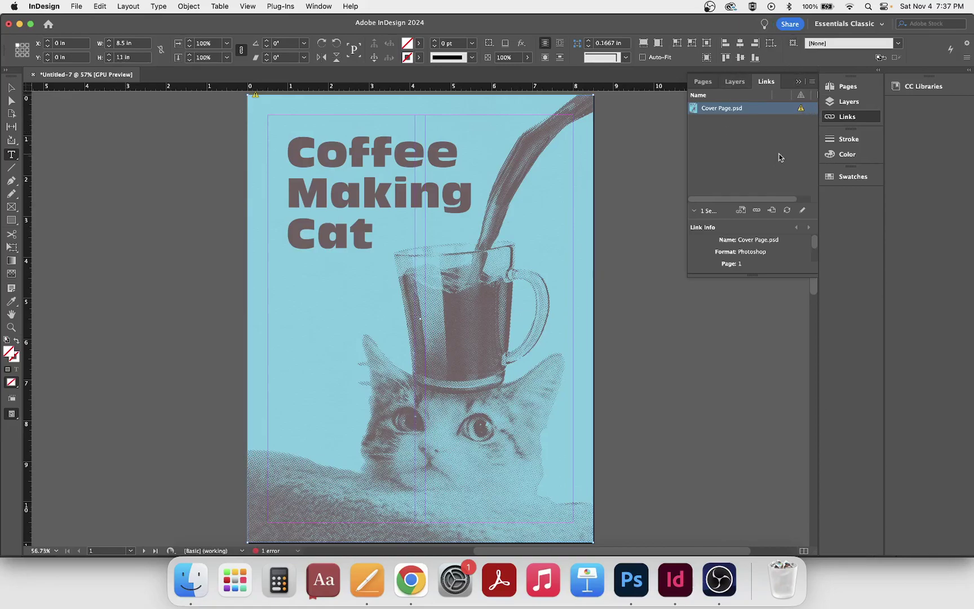
pyautogui.doubleClick(801, 110)
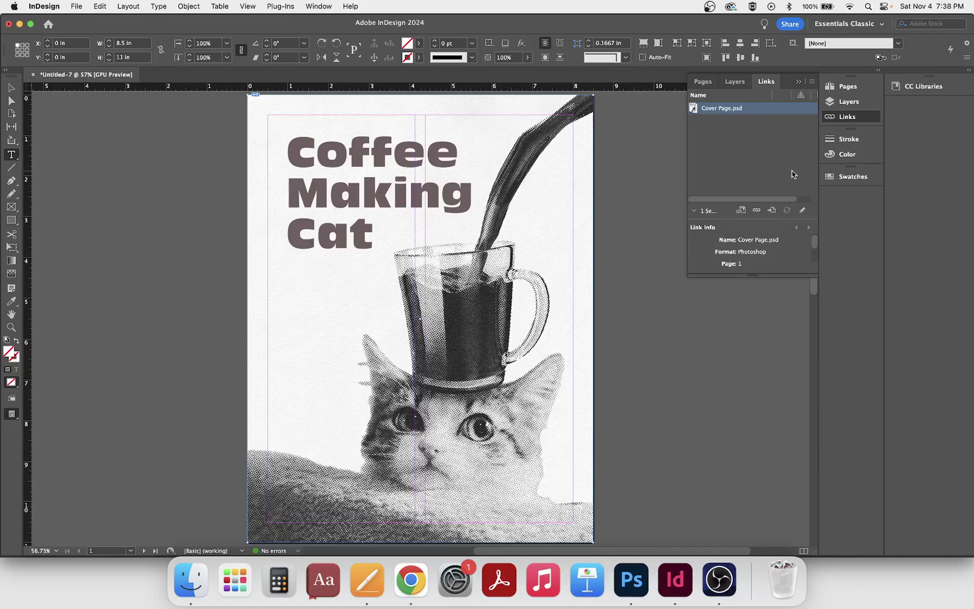
# - Show the Gradient Map 1 layer again in Photoshop, save Cover Page.psd, and refresh the linked cover in InDesign
pyautogui.click(632, 580)
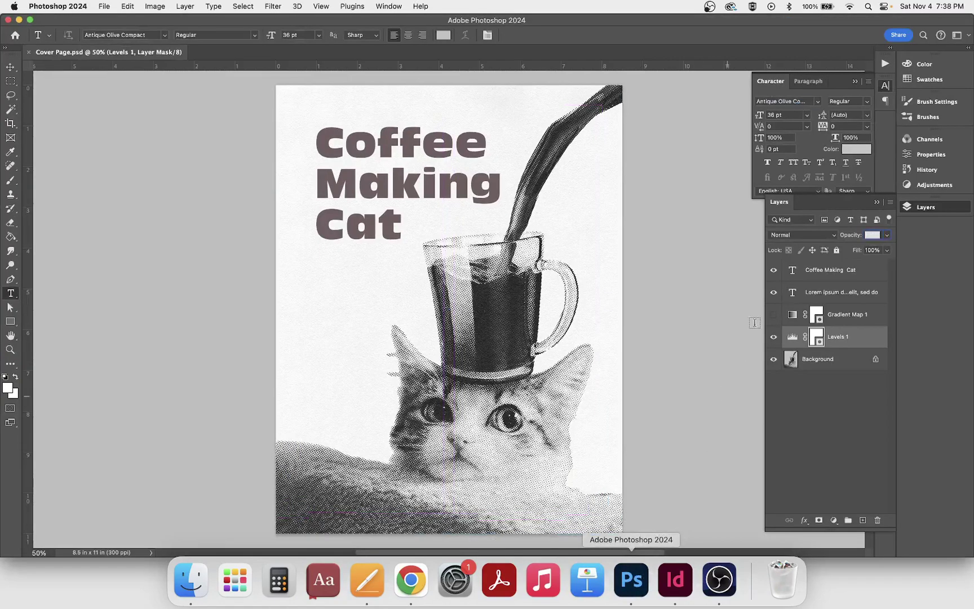
pyautogui.click(773, 315)
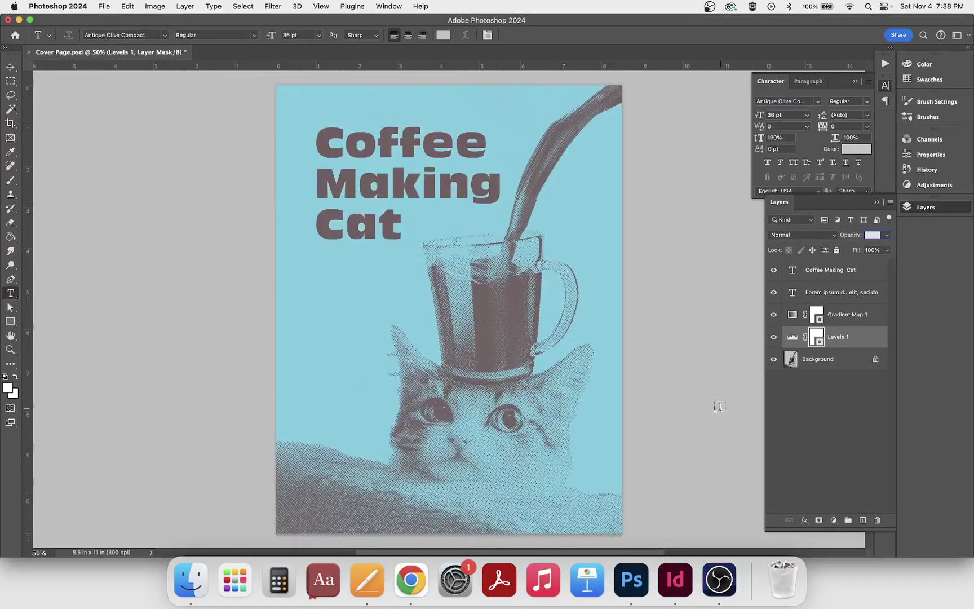
pyautogui.press('super+s')
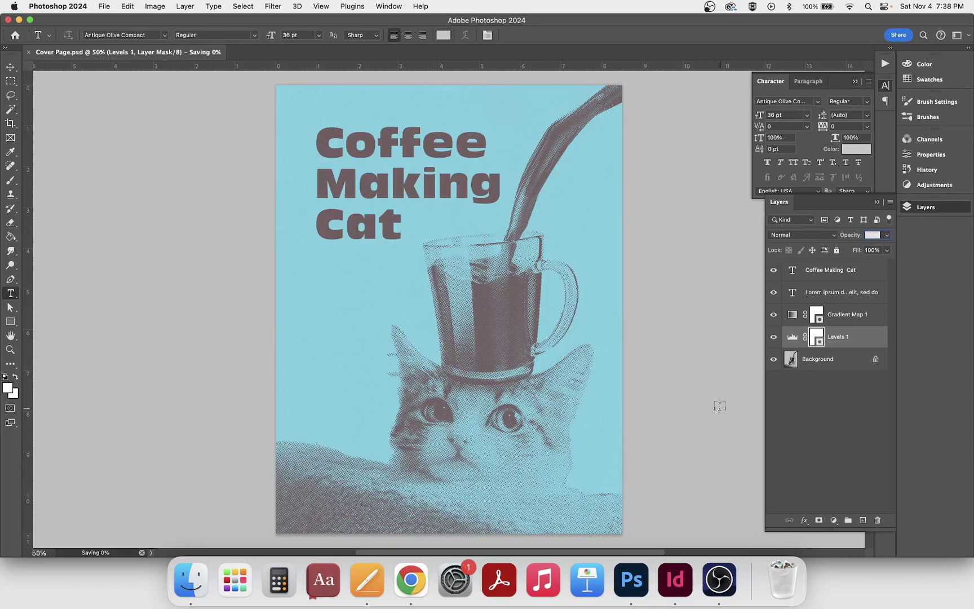
pyautogui.click(689, 586)
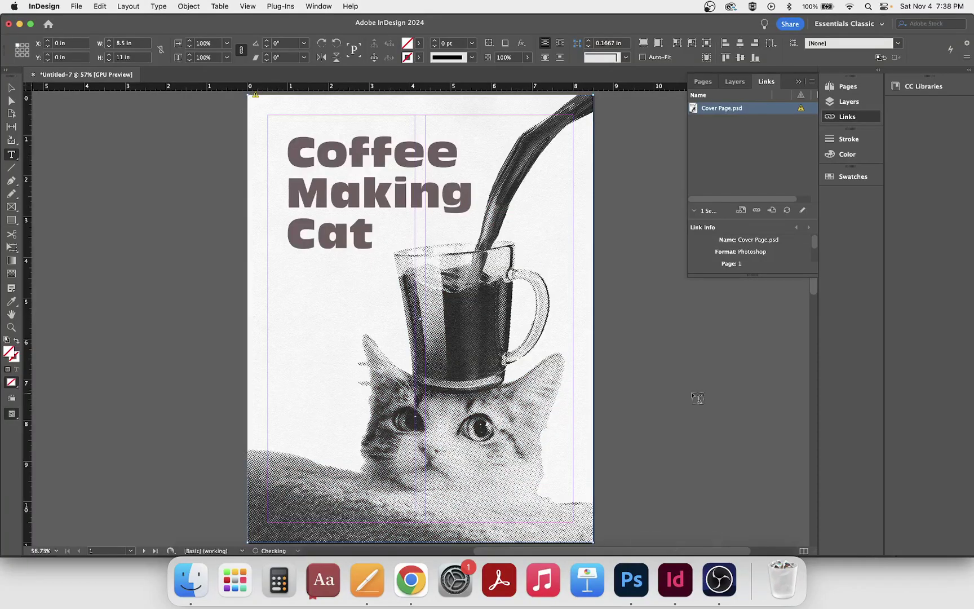
pyautogui.doubleClick(801, 110)
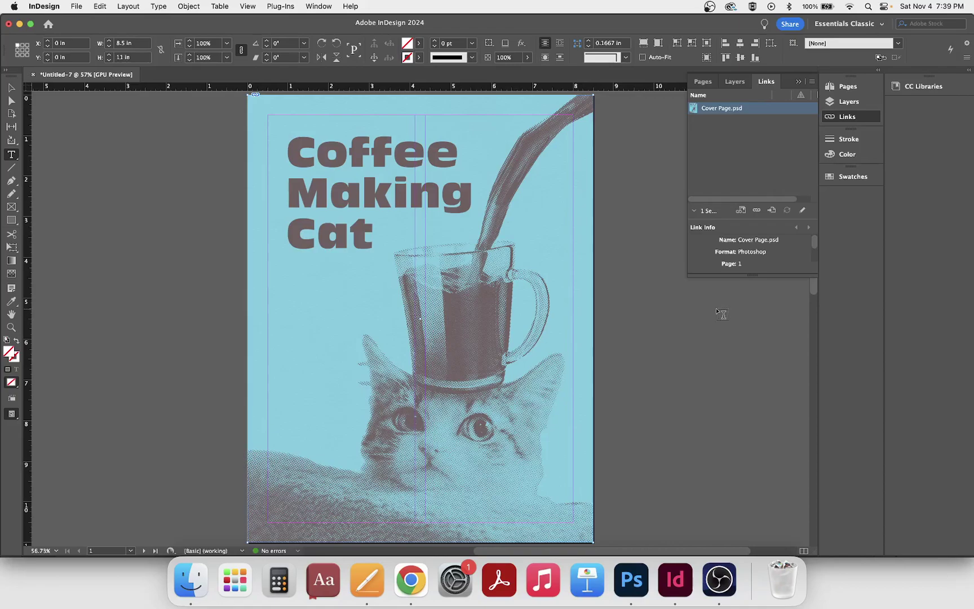
# - Embed the linked Cover Page.psd image in the document
pyautogui.rightClick(782, 113)
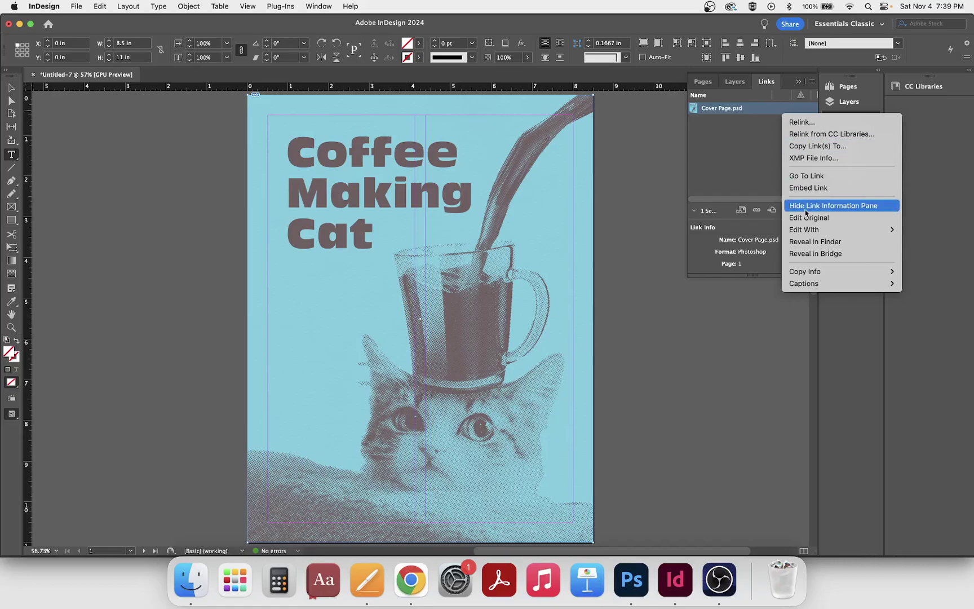
pyautogui.click(807, 188)
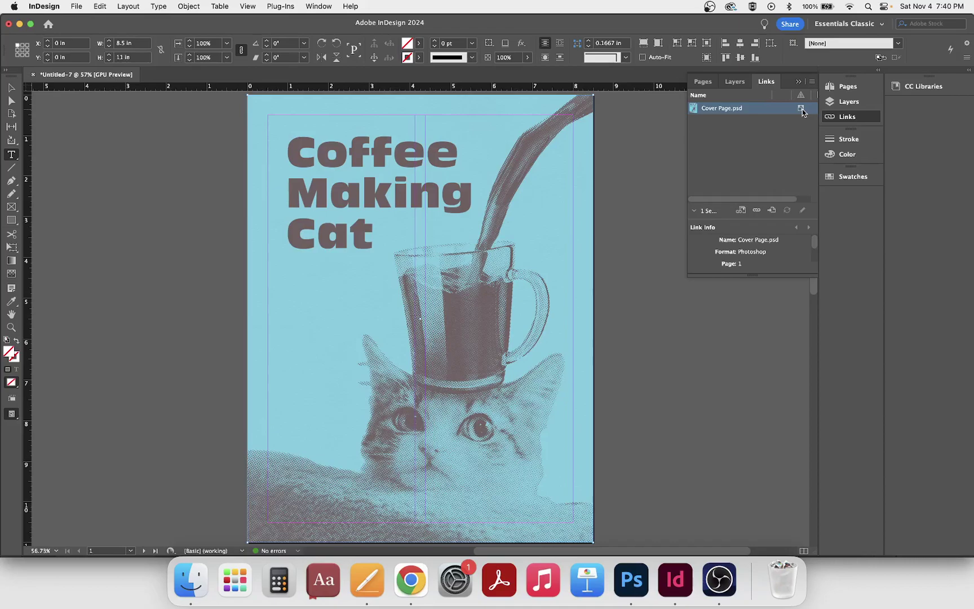
pyautogui.click(860, 108)
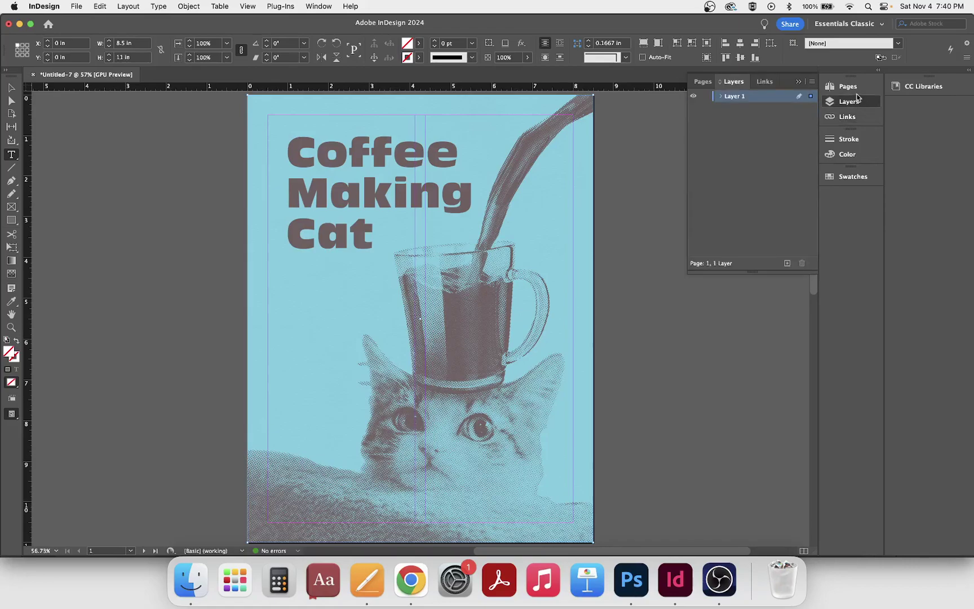
# - Draw a 17 × 11 in rectangle covering the whole spread of pages 2 and 3
pyautogui.click(858, 89)
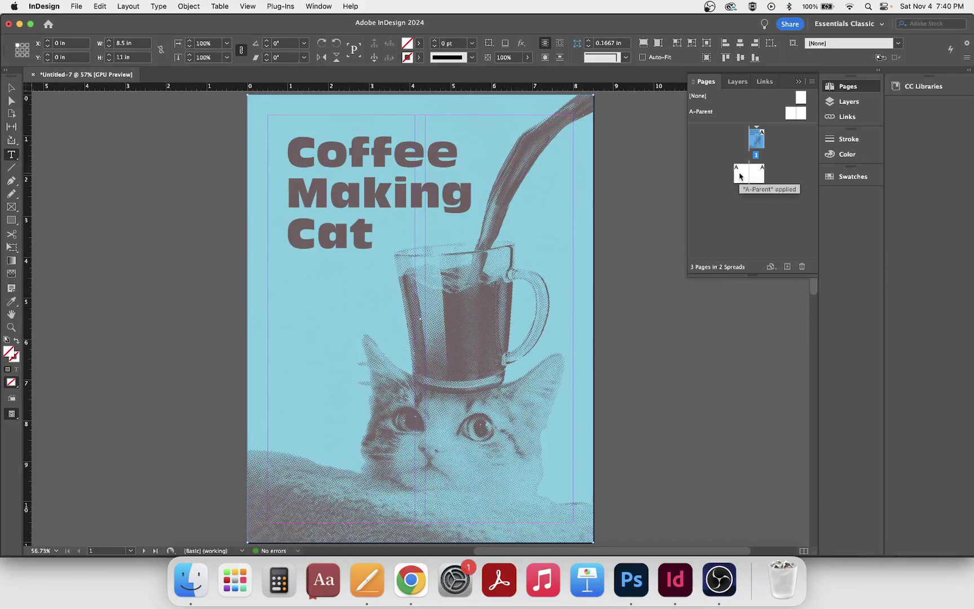
pyautogui.doubleClick(741, 177)
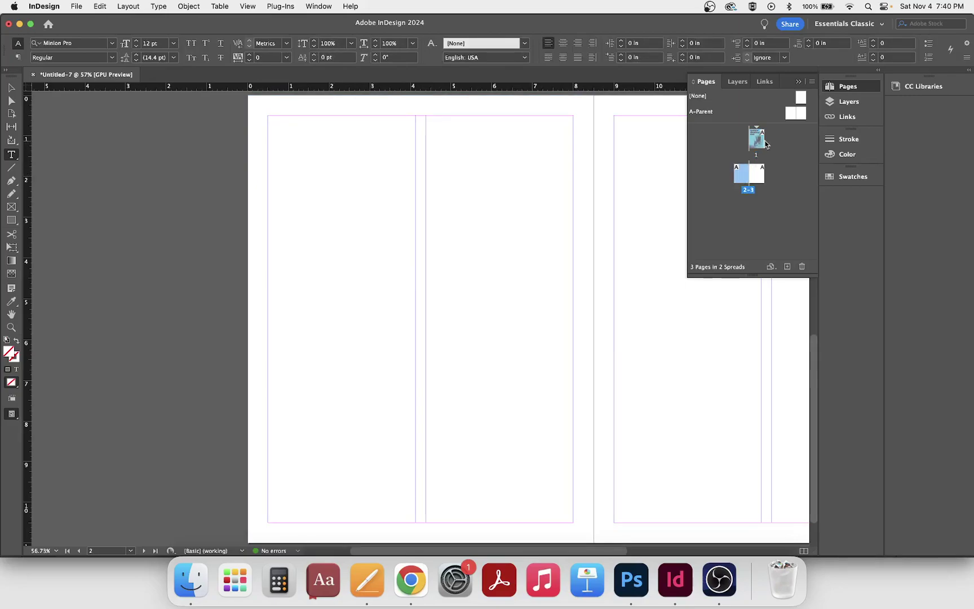
pyautogui.keyDown('shift'); pyautogui.click(761, 174); pyautogui.keyUp('shift')
pyautogui.doubleClick(761, 174)
pyautogui.doubleClick(742, 175)
pyautogui.click(12, 220)
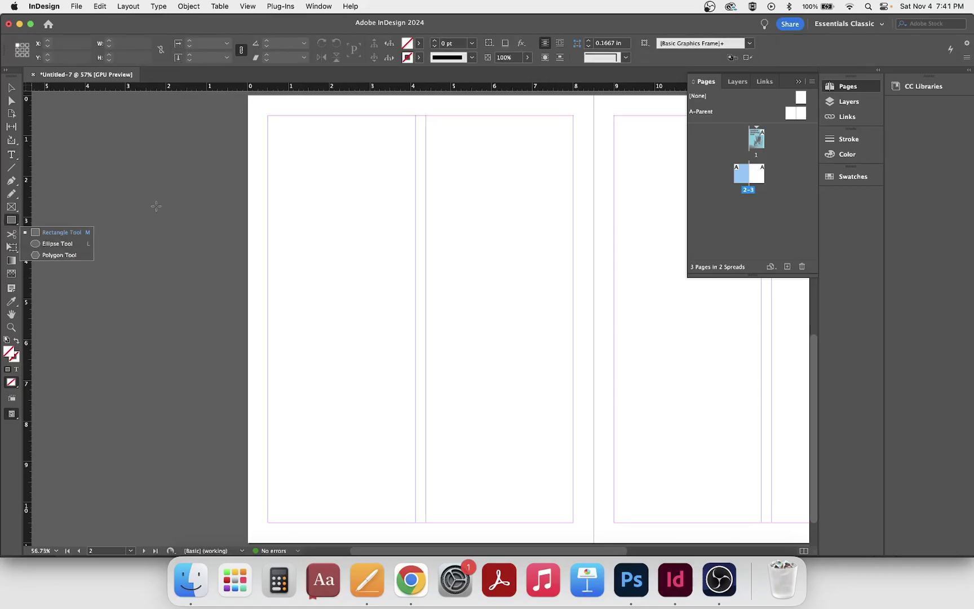
pyautogui.moveTo(246, 97); pyautogui.dragTo(747, 543)
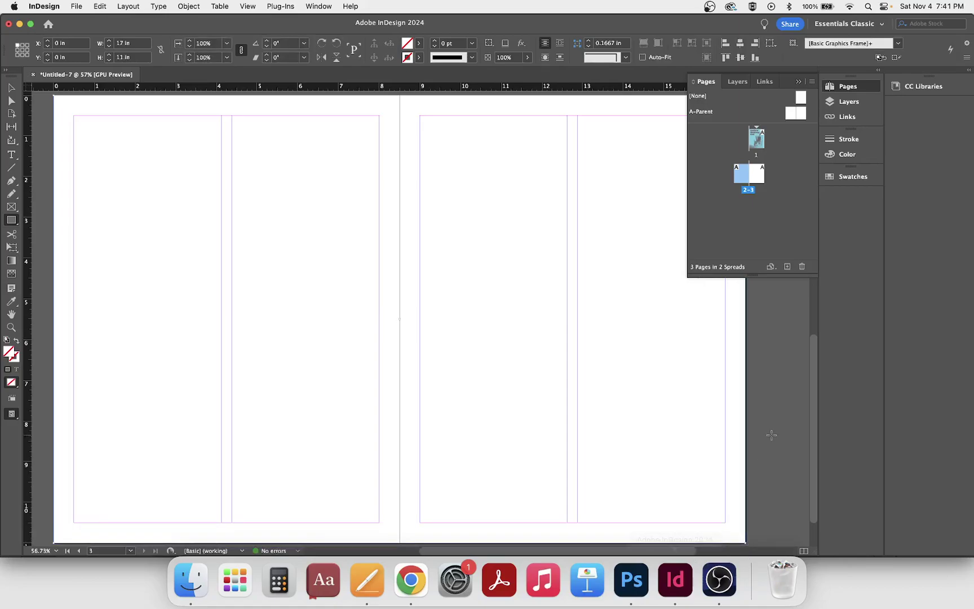
# - Sample the light blue from the cover image with the Eyedropper and select its hex code in the Color settings
pyautogui.moveTo(634, 551); pyautogui.dragTo(595, 551)
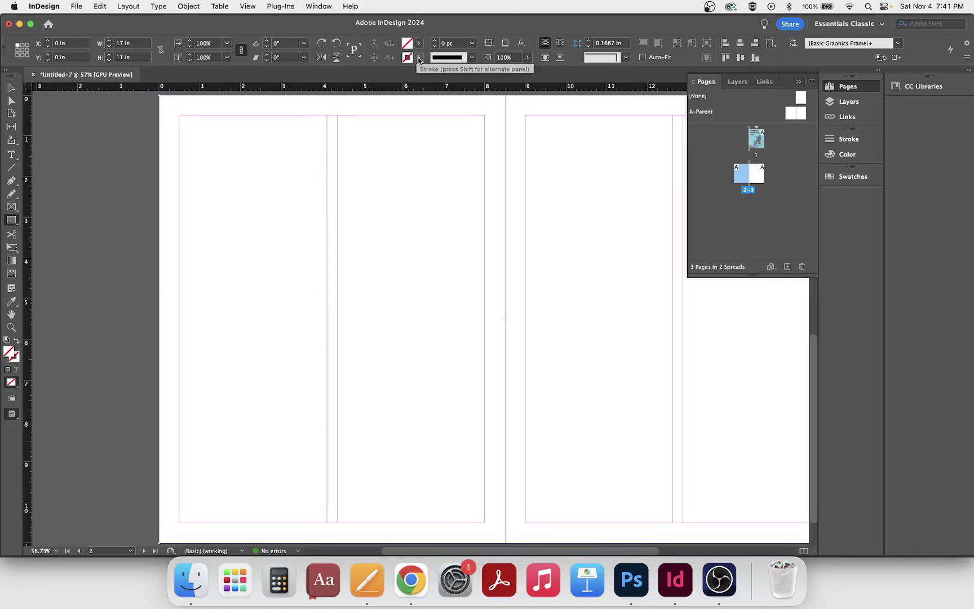
pyautogui.scroll(10, 554, 169)
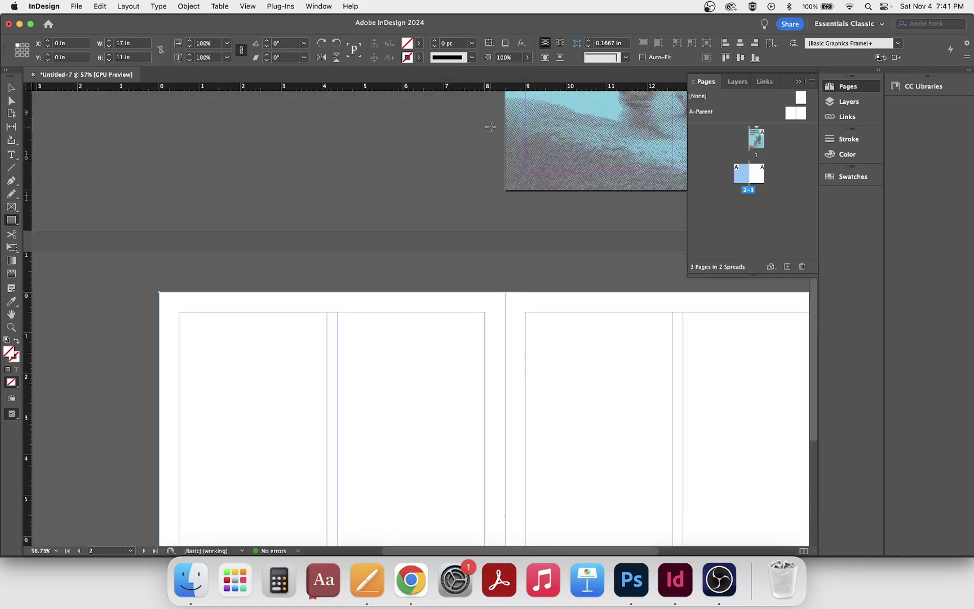
pyautogui.scroll(-3, 376, 147)
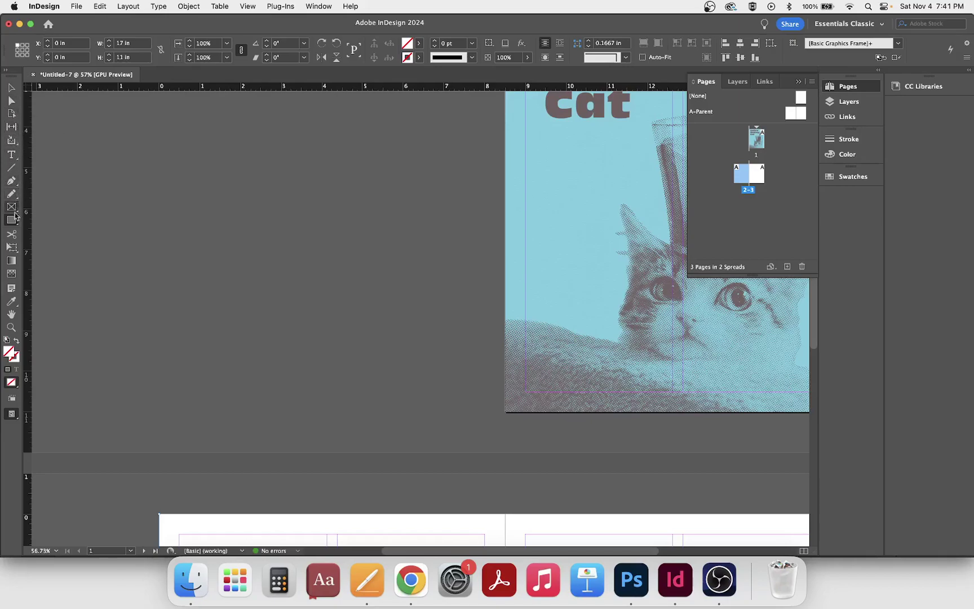
pyautogui.click(11, 302)
pyautogui.click(569, 175)
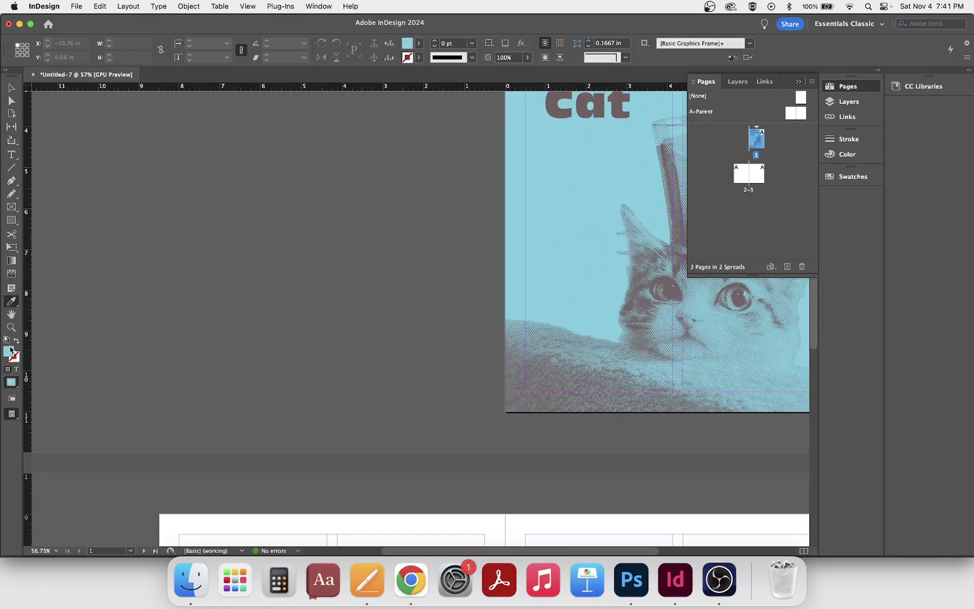
pyautogui.click(852, 158)
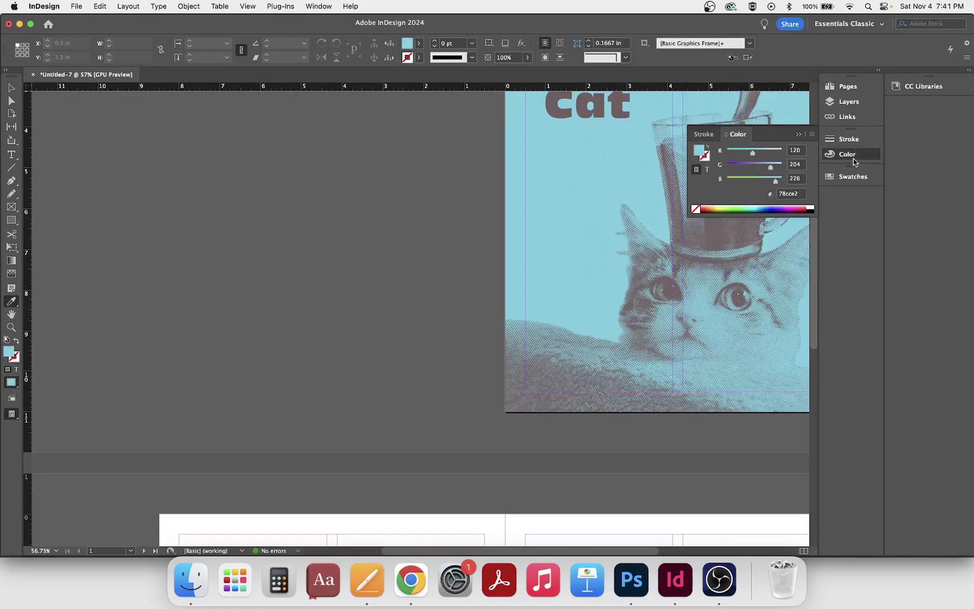
pyautogui.click(800, 195)
pyautogui.doubleClick(800, 195)
# - Fill the rectangle across pages 2 and 3 with the sampled light blue, hex 78cce2
pyautogui.scroll(-8, 629, 148)
pyautogui.scroll(3, 487, 142)
pyautogui.click(11, 87)
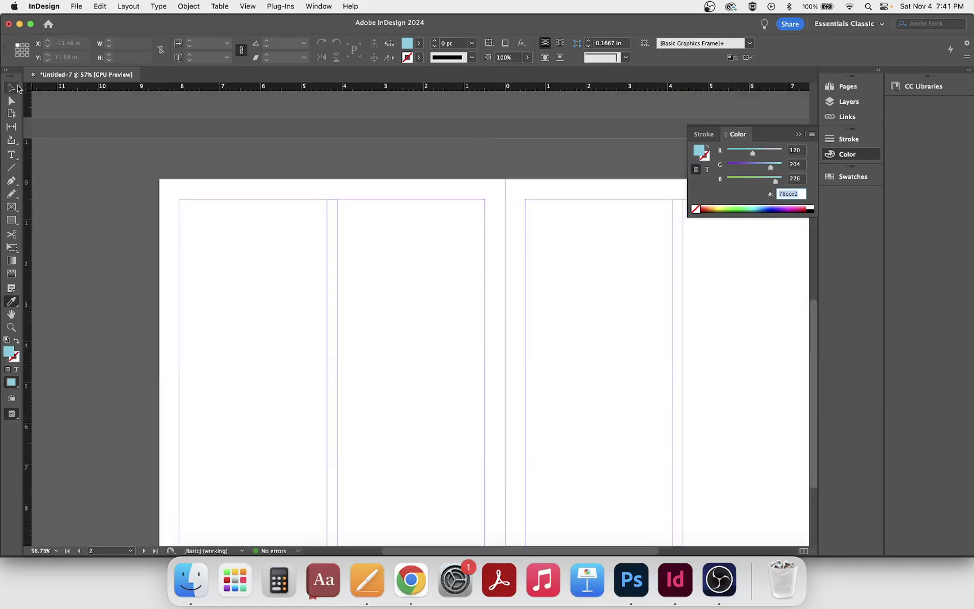
pyautogui.click(242, 180)
pyautogui.click(418, 43)
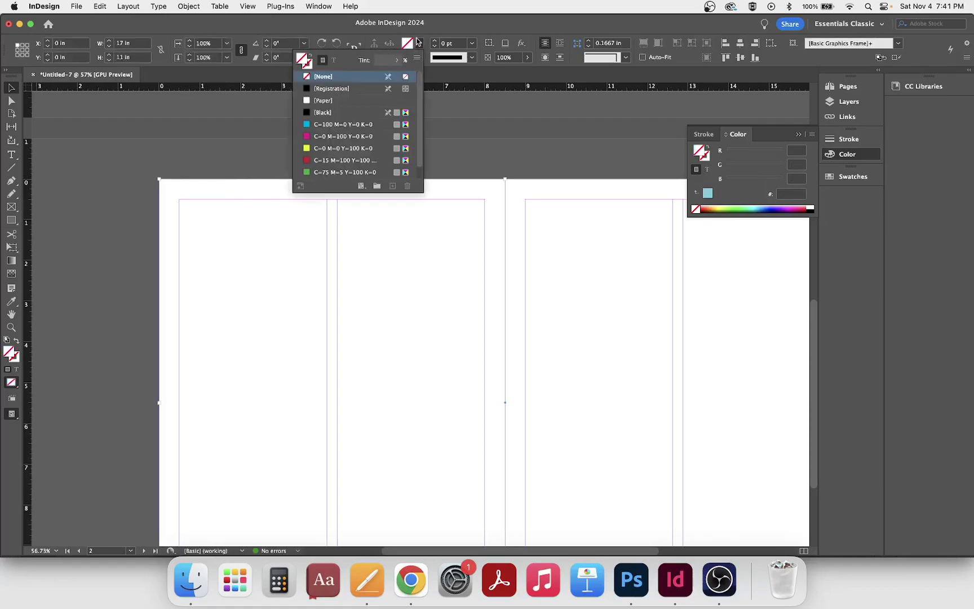
pyautogui.click(706, 195)
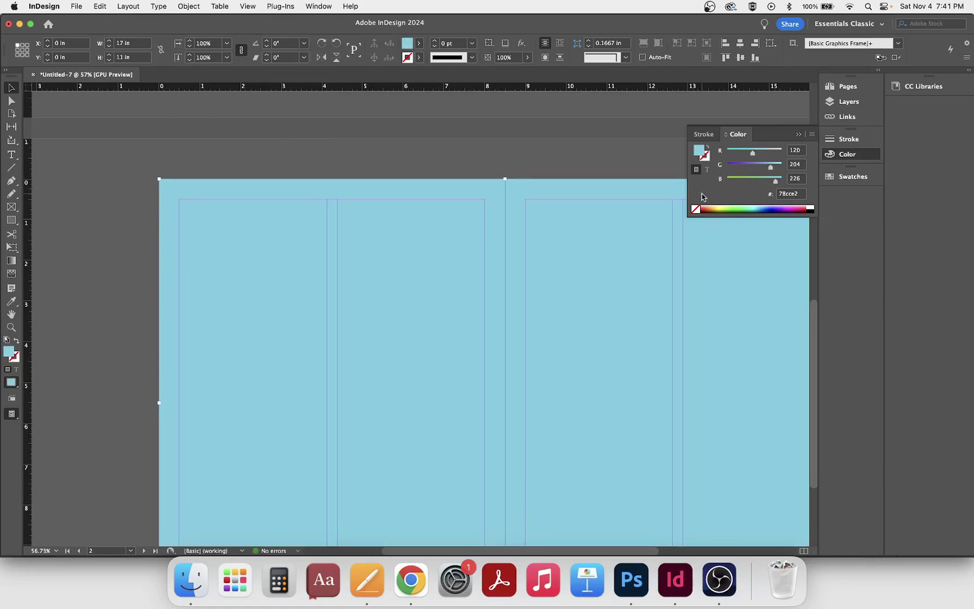
# - Lock Layer 1, which holds the cover and the blue background, and add a new layer
pyautogui.scroll(6, 654, 192)
pyautogui.scroll(-8, 654, 191)
pyautogui.scroll(3, 654, 192)
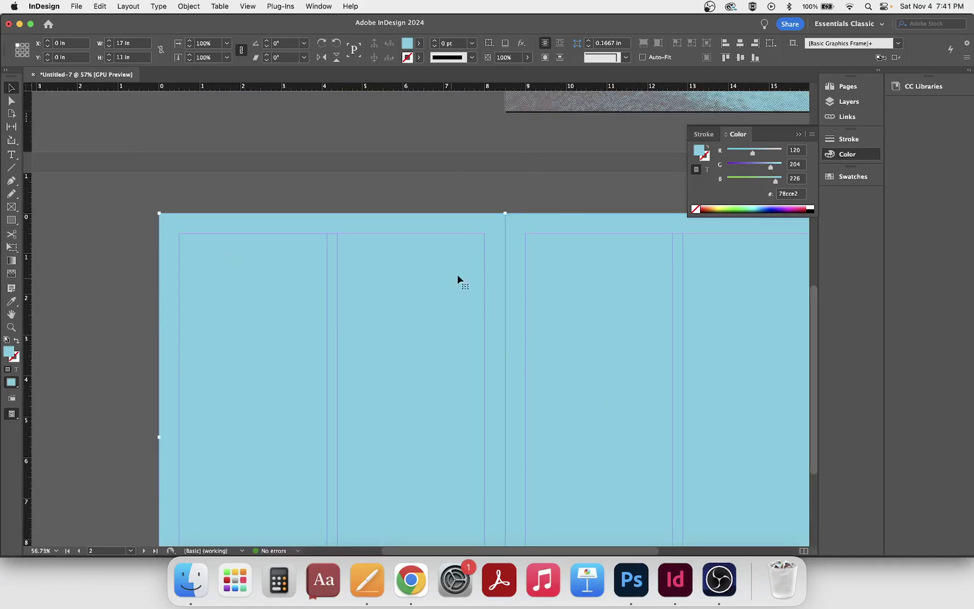
pyautogui.scroll(-5, 438, 186)
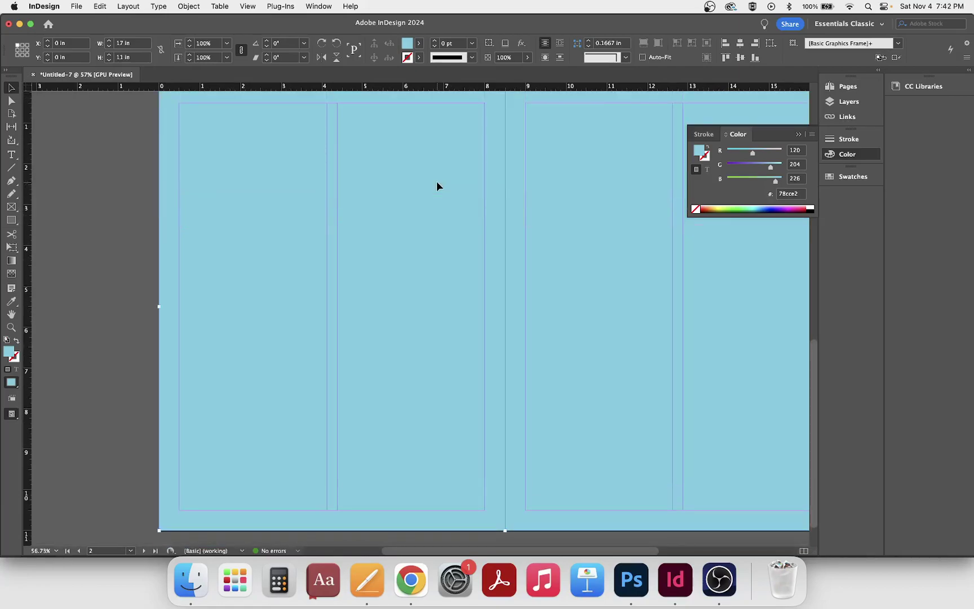
pyautogui.click(840, 102)
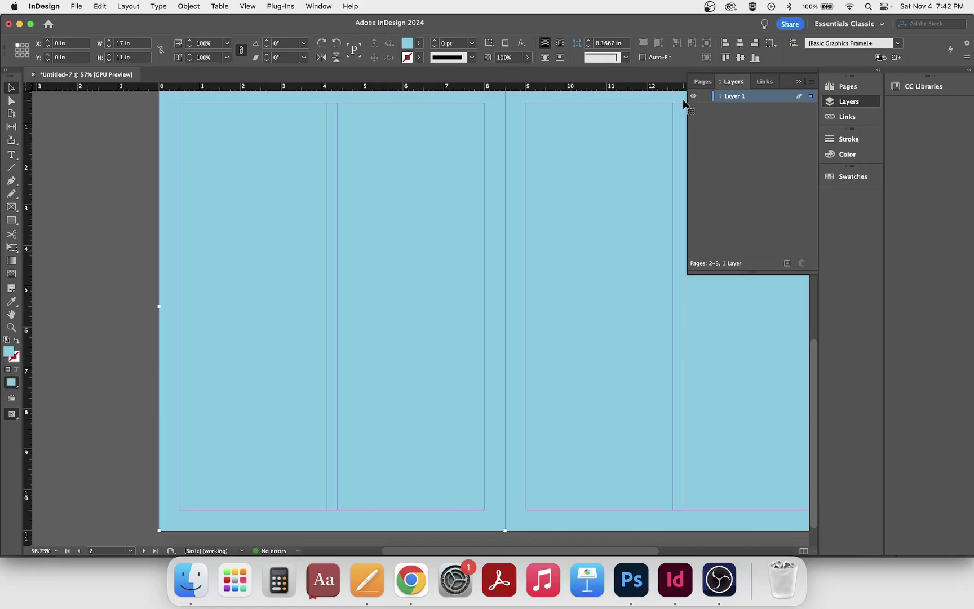
pyautogui.click(705, 96)
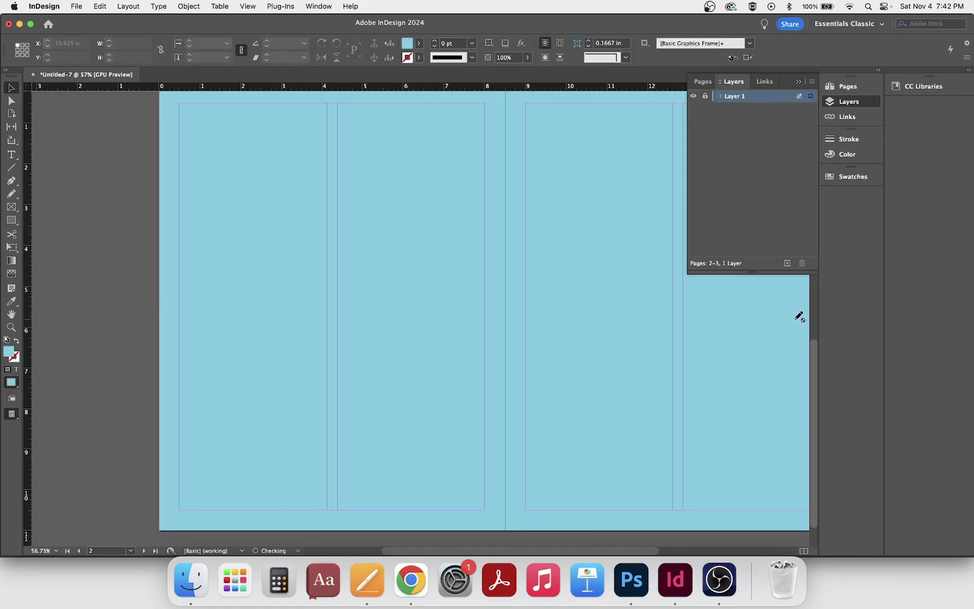
pyautogui.click(788, 265)
# - Rename the locked Layer 1 as "Cover and Background"
pyautogui.click(735, 109)
pyautogui.doubleClick(734, 109)
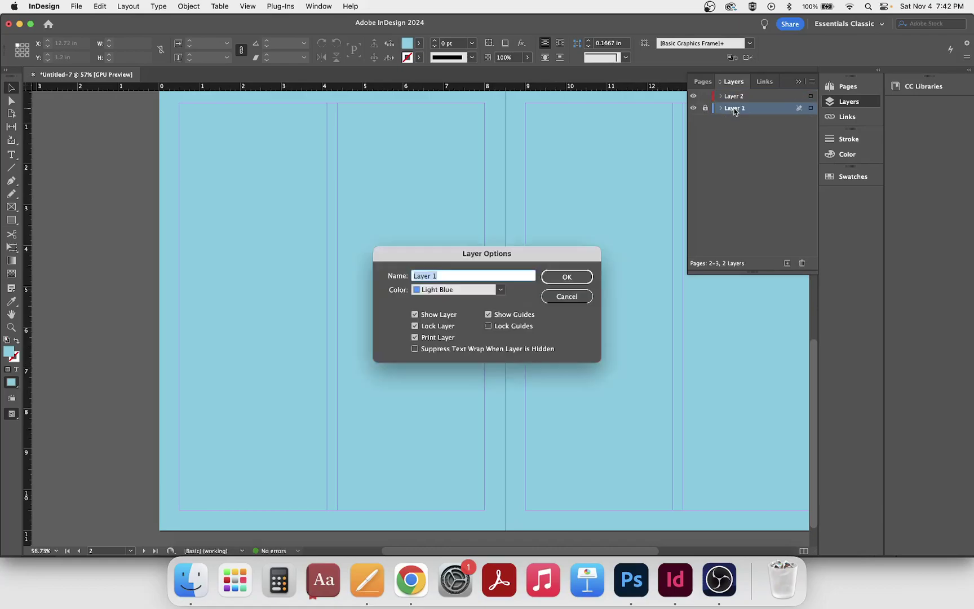
pyautogui.write('Cover and Background')
pyautogui.click(572, 275)
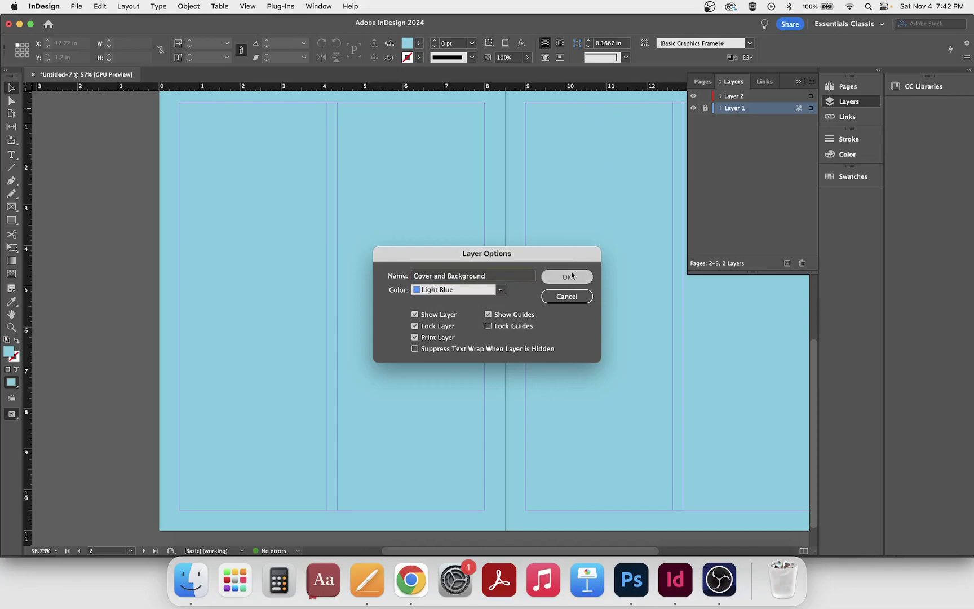
# - Rename Layer 2 as "Text and Graphics"
pyautogui.doubleClick(728, 97)
pyautogui.write('Text and')
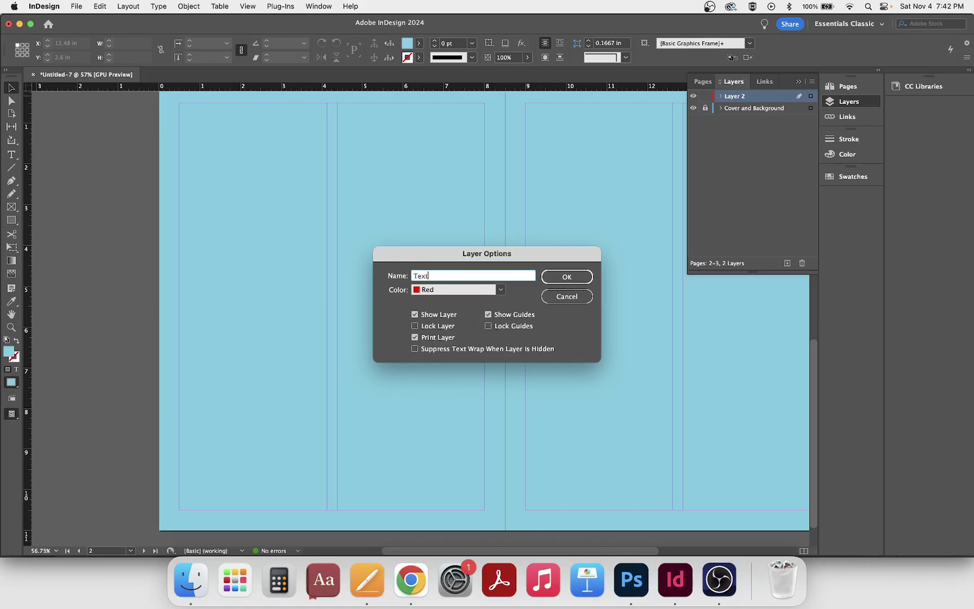
pyautogui.write('aphics')
pyautogui.press('Return')
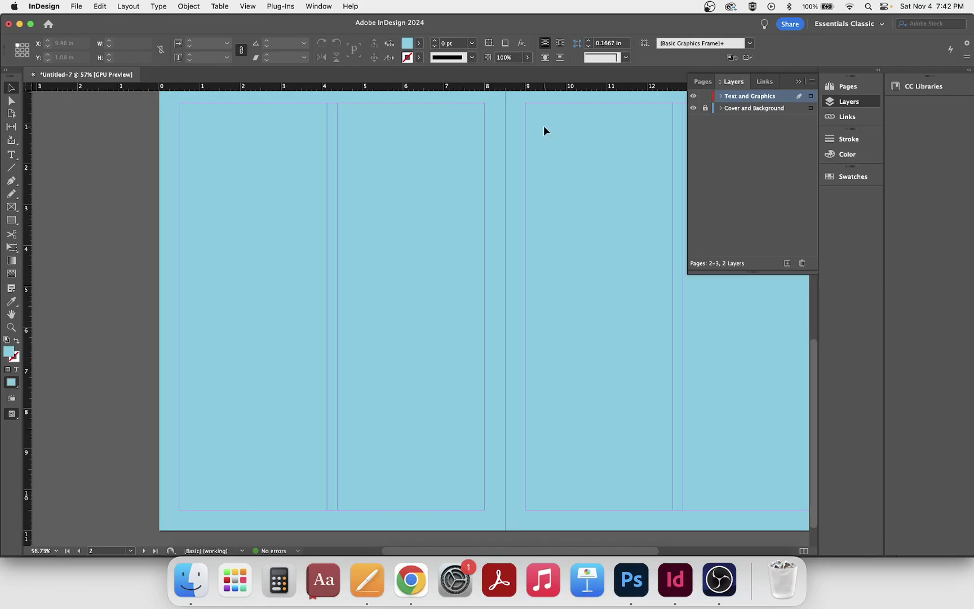
# - Draw four text frames of about 3.625 × 10 in, one filling each column of pages 2 and 3
pyautogui.click(12, 157)
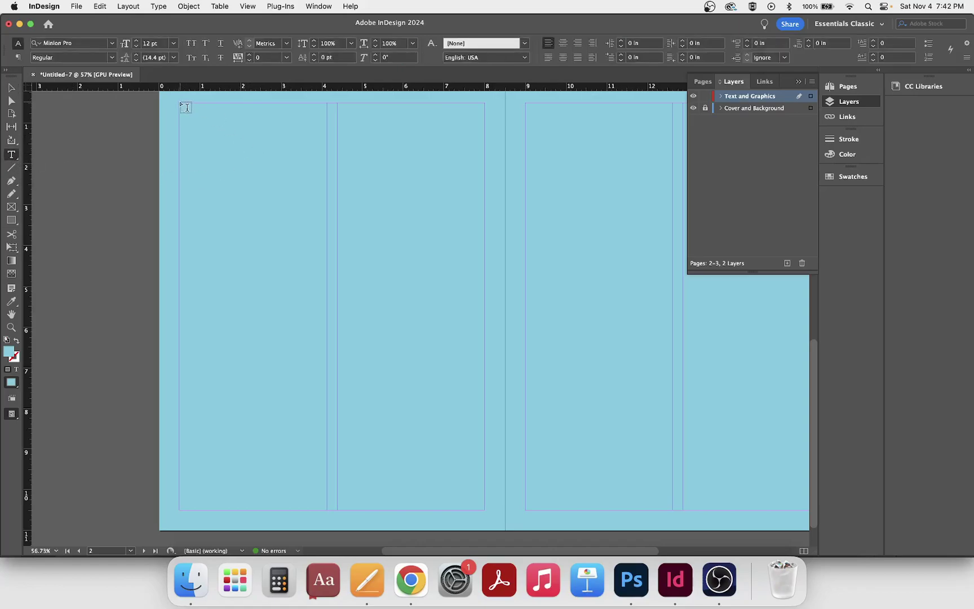
pyautogui.moveTo(180, 103); pyautogui.dragTo(327, 513)
pyautogui.moveTo(337, 104); pyautogui.dragTo(485, 510)
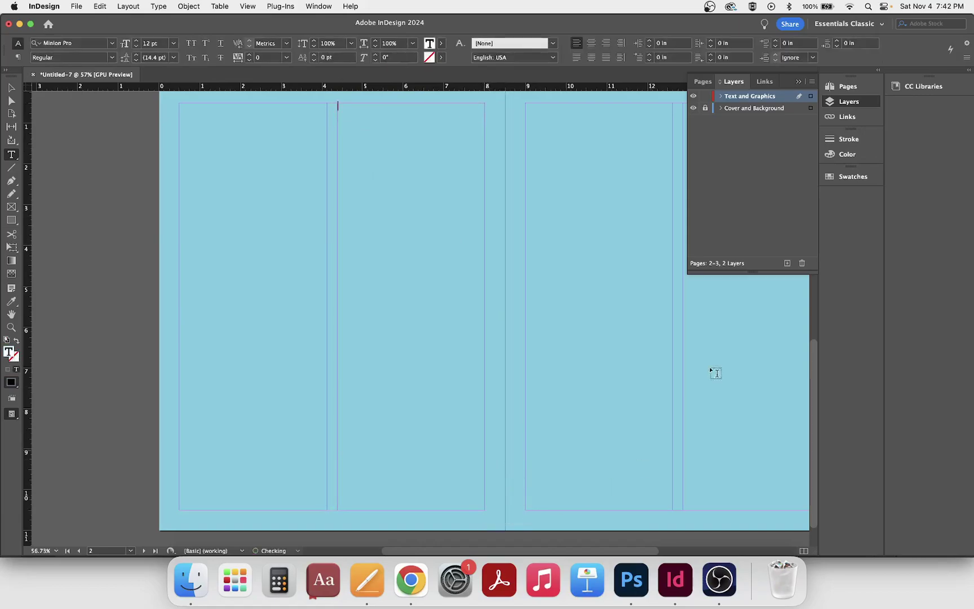
pyautogui.moveTo(526, 104); pyautogui.dragTo(675, 512)
pyautogui.hscroll(5, 594, 530)
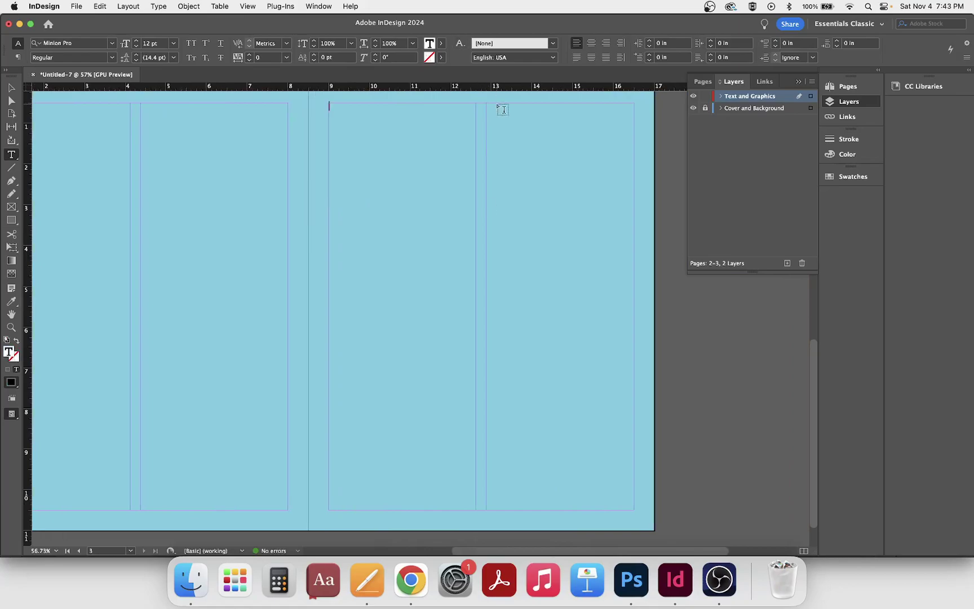
pyautogui.moveTo(486, 105); pyautogui.dragTo(644, 514)
# - Thread the text frame in page 2's first column to the frame in its second column
pyautogui.moveTo(674, 552); pyautogui.dragTo(581, 555)
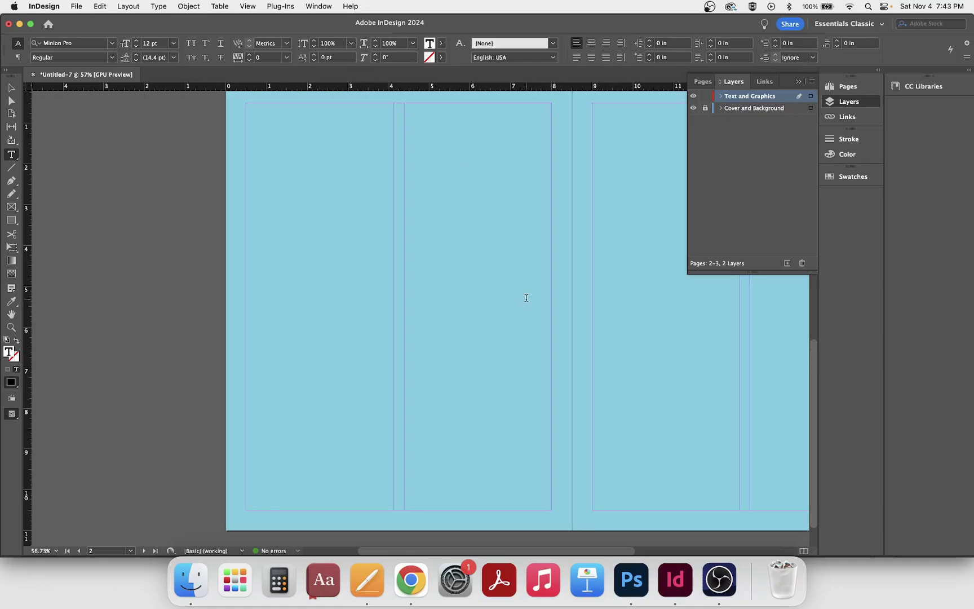
pyautogui.click(9, 88)
pyautogui.click(348, 104)
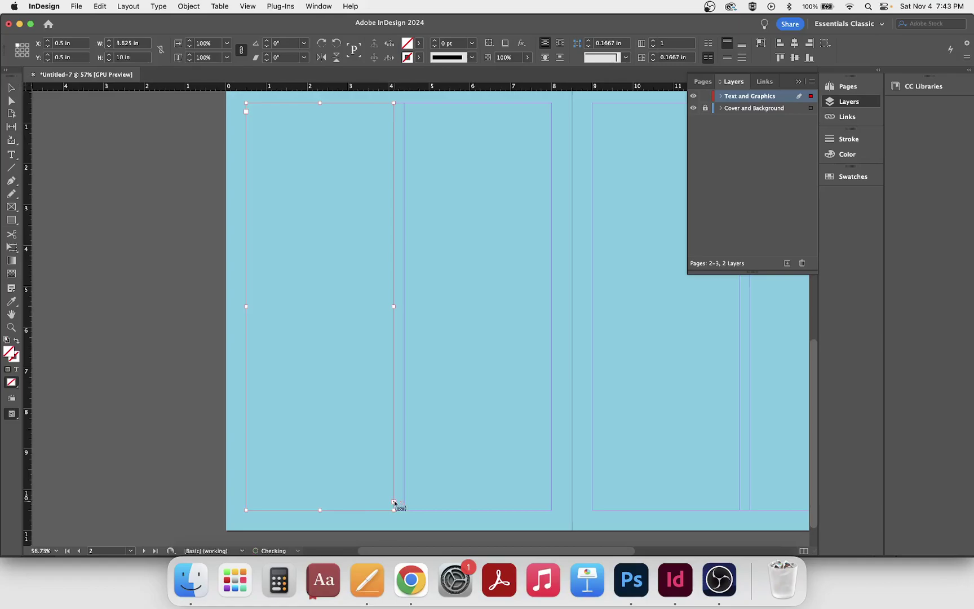
pyautogui.click(394, 502)
pyautogui.click(423, 186)
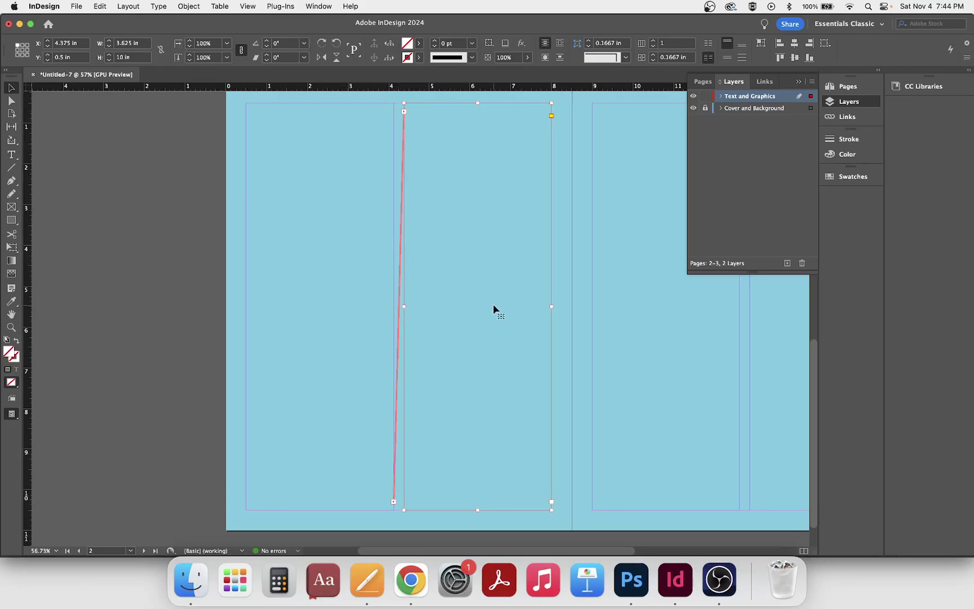
pyautogui.click(309, 7)
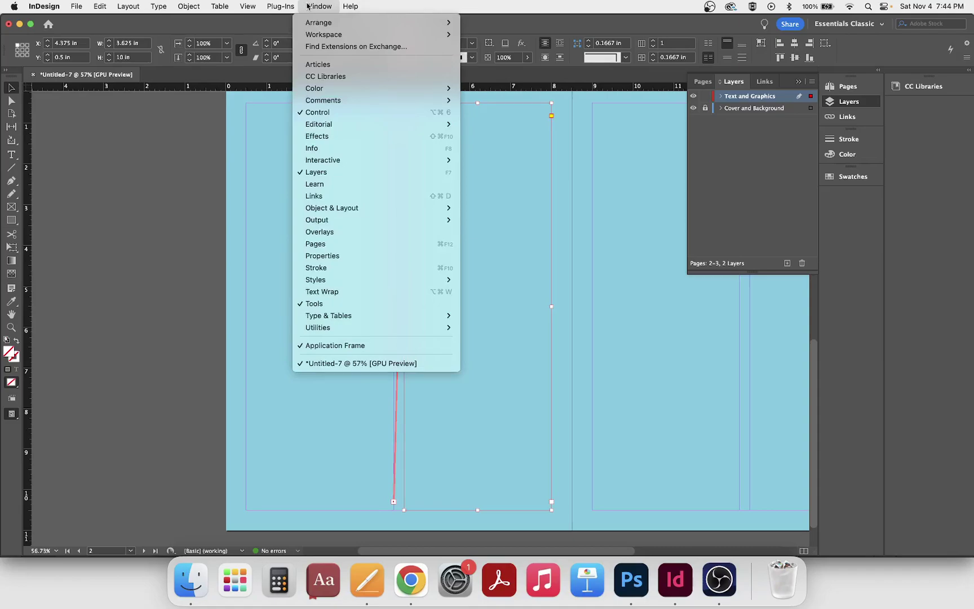
pyautogui.moveTo(249, 6)
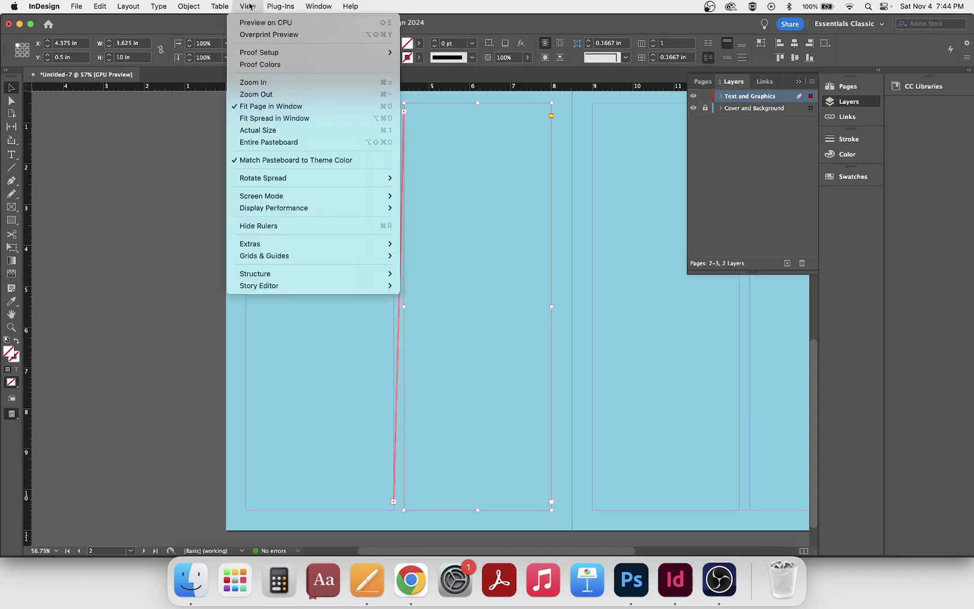
pyautogui.moveTo(291, 243)
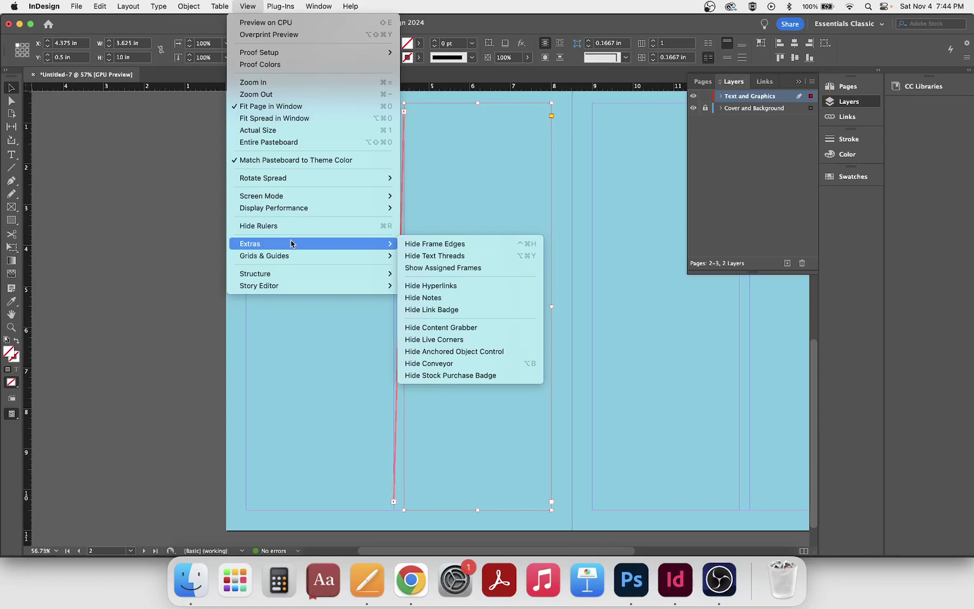
pyautogui.click(435, 243)
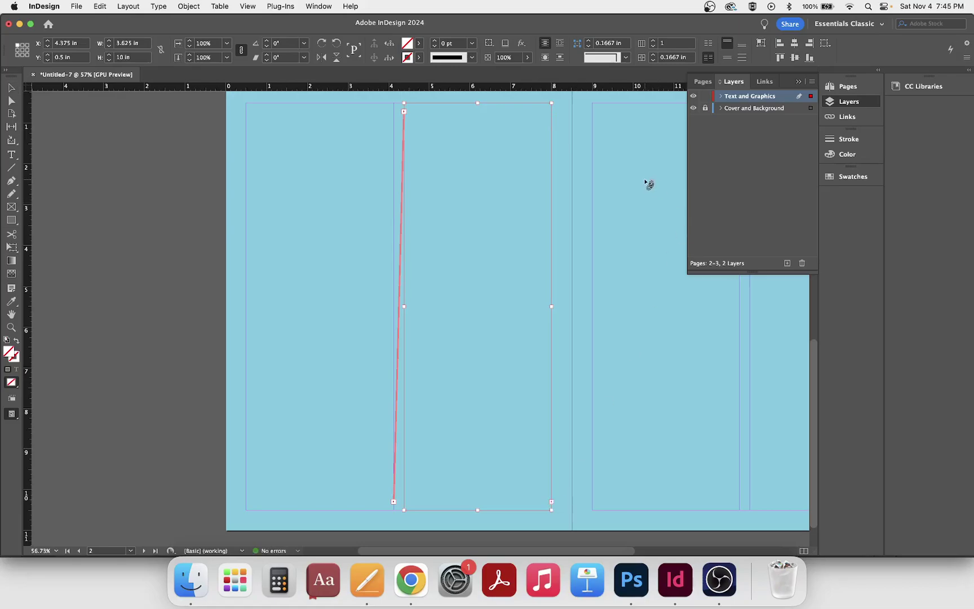
# - Continue the text thread from page 2's second column through both column frames on page 3
pyautogui.press('super+alt+shift+d')
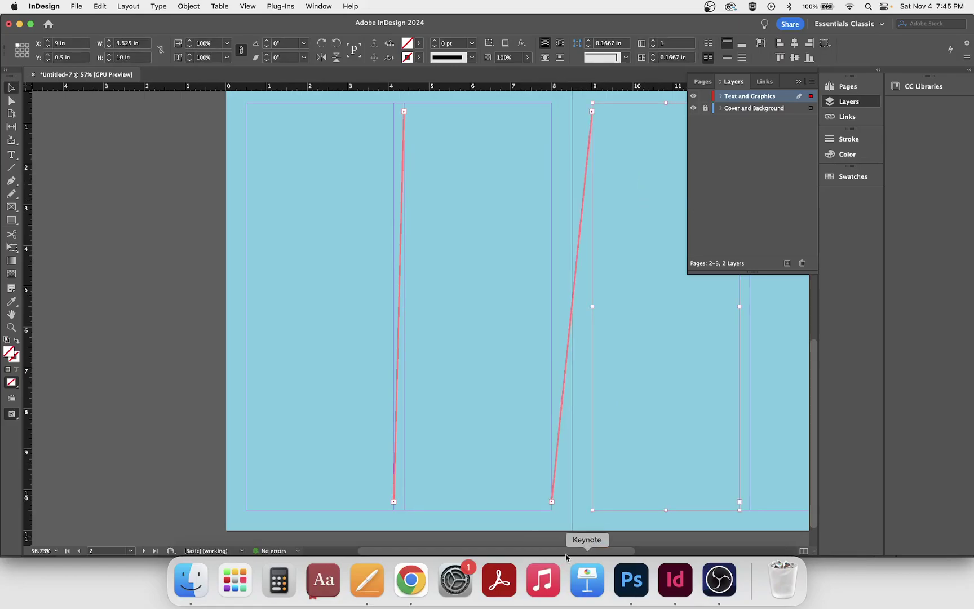
pyautogui.moveTo(568, 553); pyautogui.dragTo(656, 546)
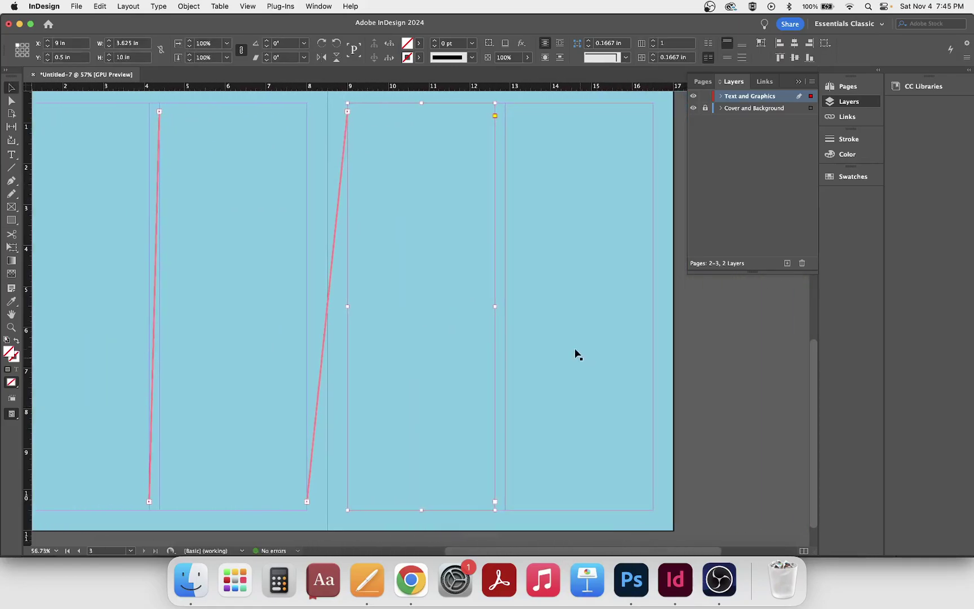
pyautogui.click(495, 501)
pyautogui.click(579, 319)
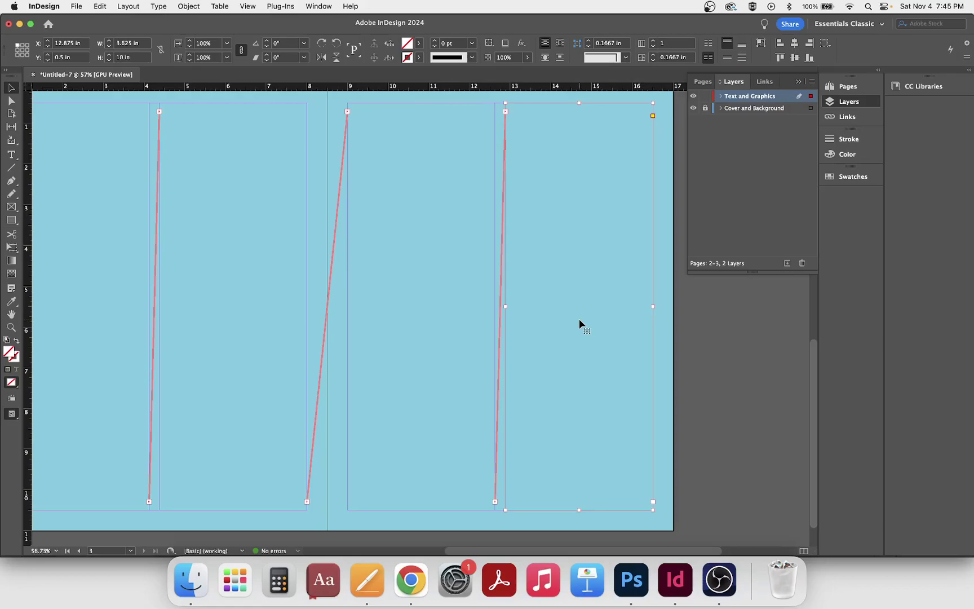
# - Hide the text threads linking the four column frames on pages 2 and 3
pyautogui.press('super+minus')
pyautogui.press('super+minus')
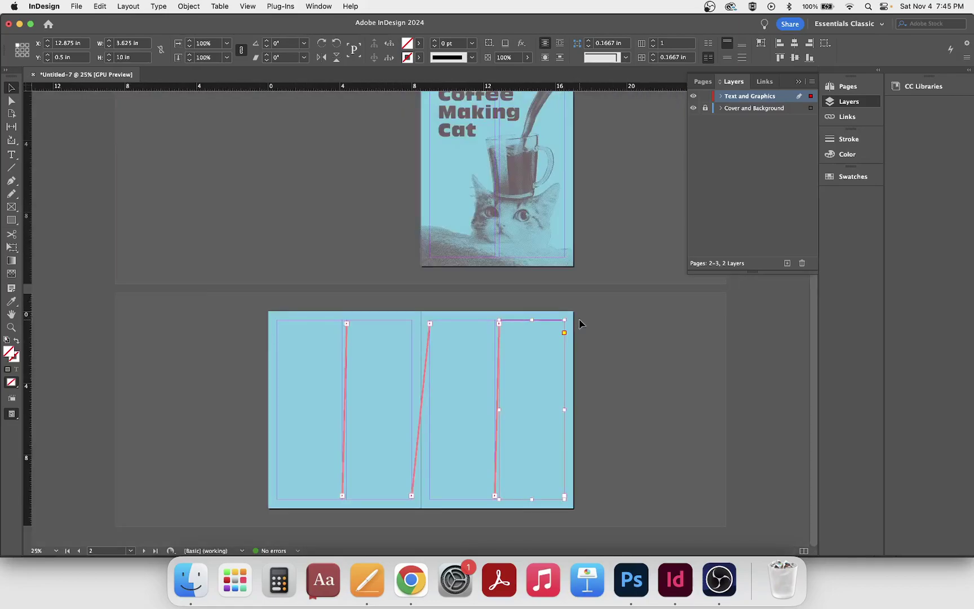
pyautogui.press('super+0')
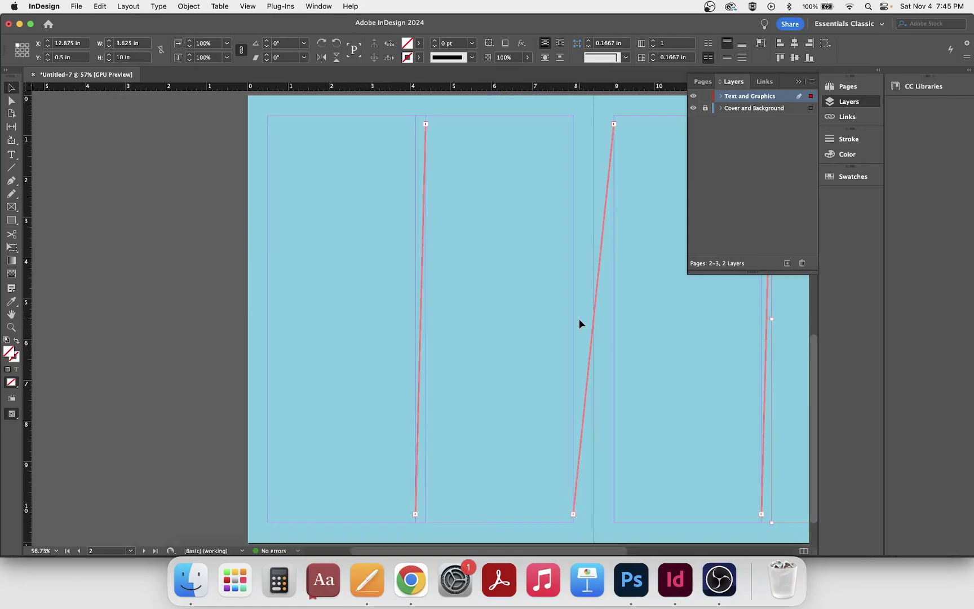
pyautogui.press('BackSpace')
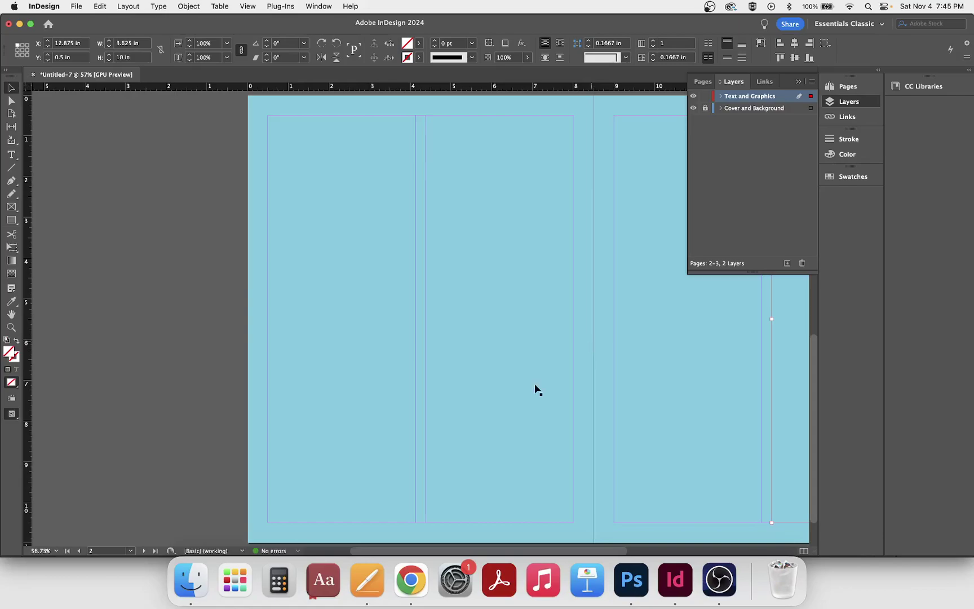
# - Switch to the Coffee-Making Cat Copy document in Pages and copy the entire story, including its title line
pyautogui.click(365, 585)
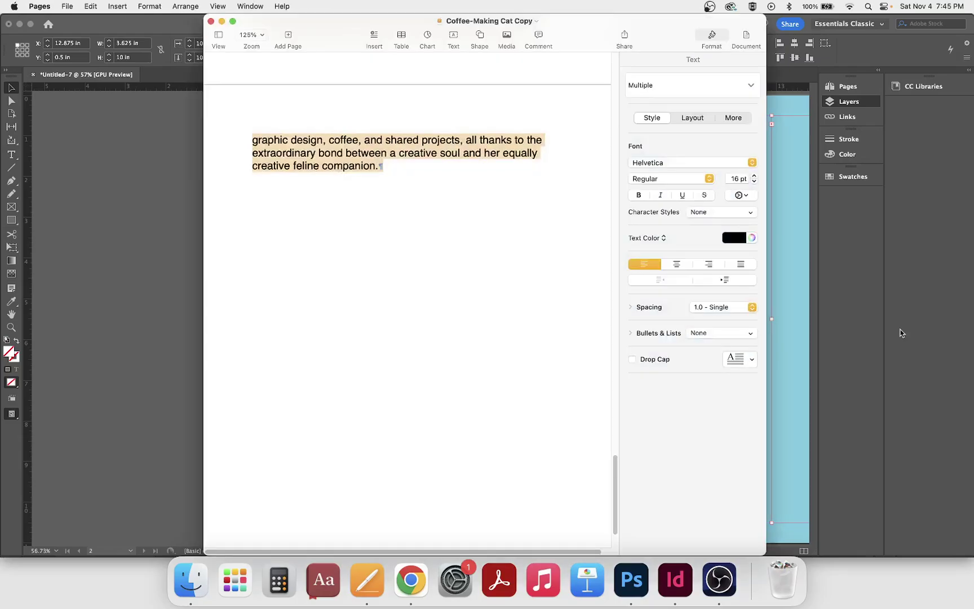
pyautogui.scroll(15, 391, 272)
pyautogui.scroll(15, 432, 288)
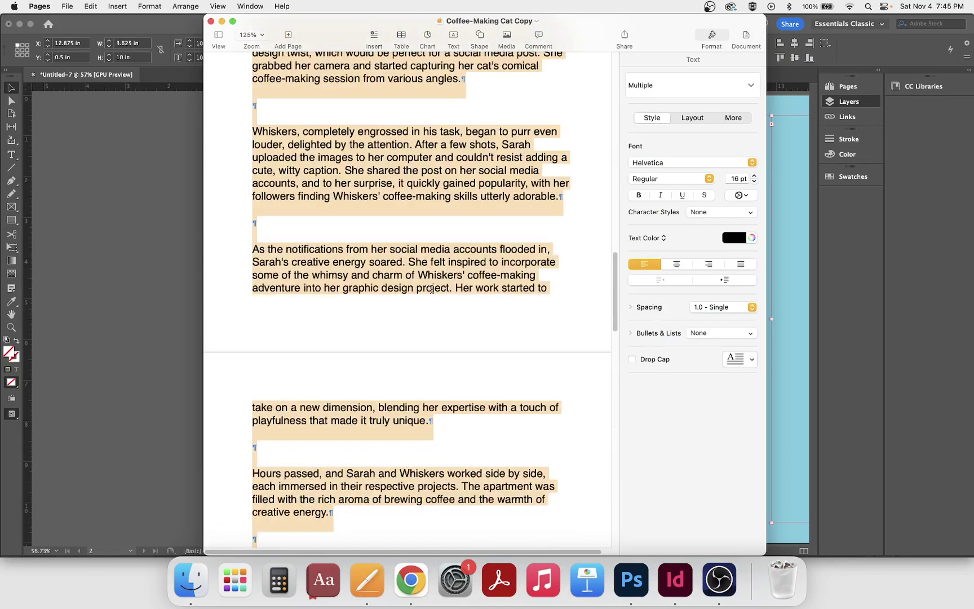
pyautogui.scroll(5, 432, 290)
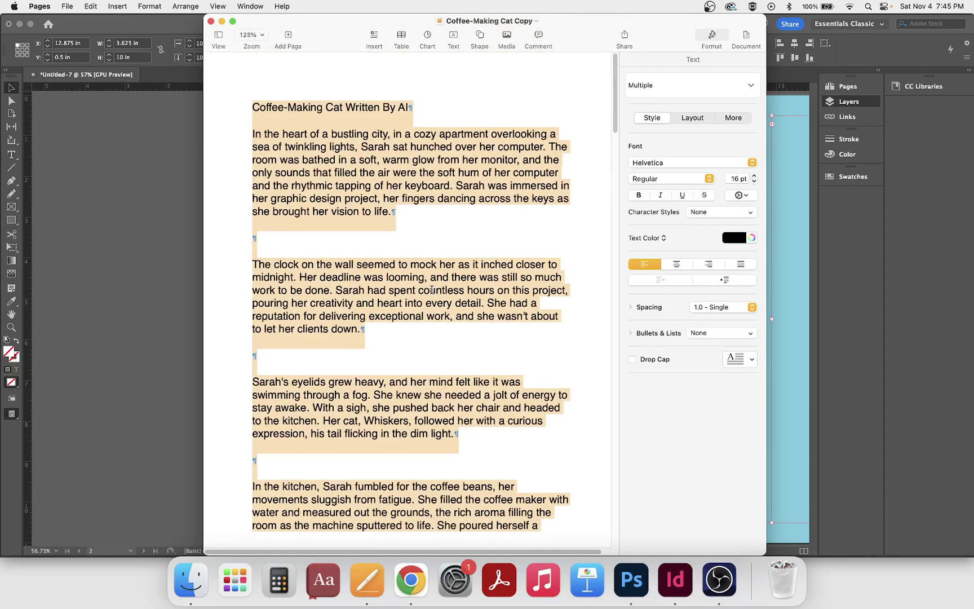
pyautogui.rightClick(351, 117)
pyautogui.click(364, 168)
pyautogui.scroll(-4, 366, 180)
pyautogui.scroll(-11, 371, 194)
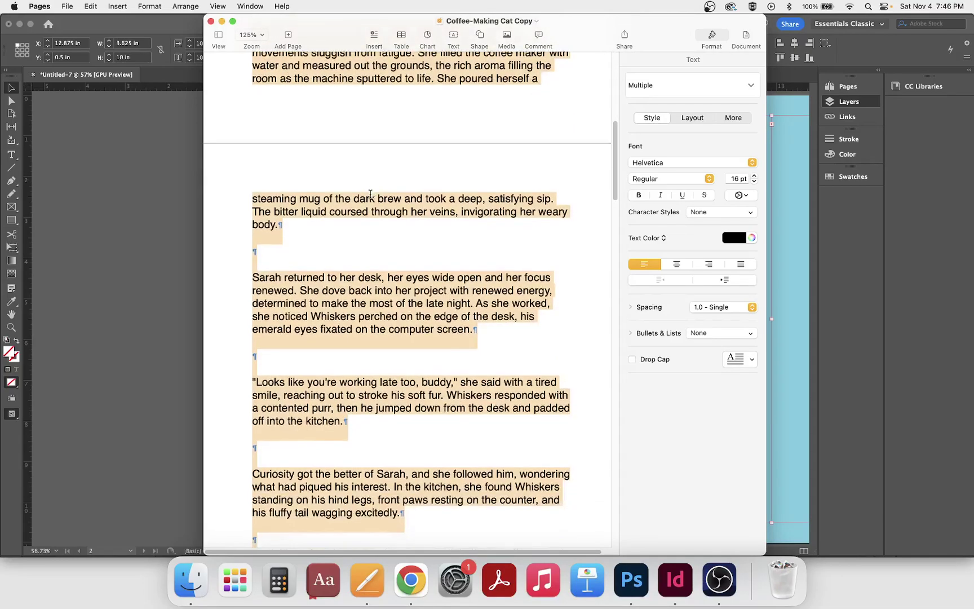
pyautogui.scroll(-3, 371, 194)
pyautogui.scroll(-8, 370, 194)
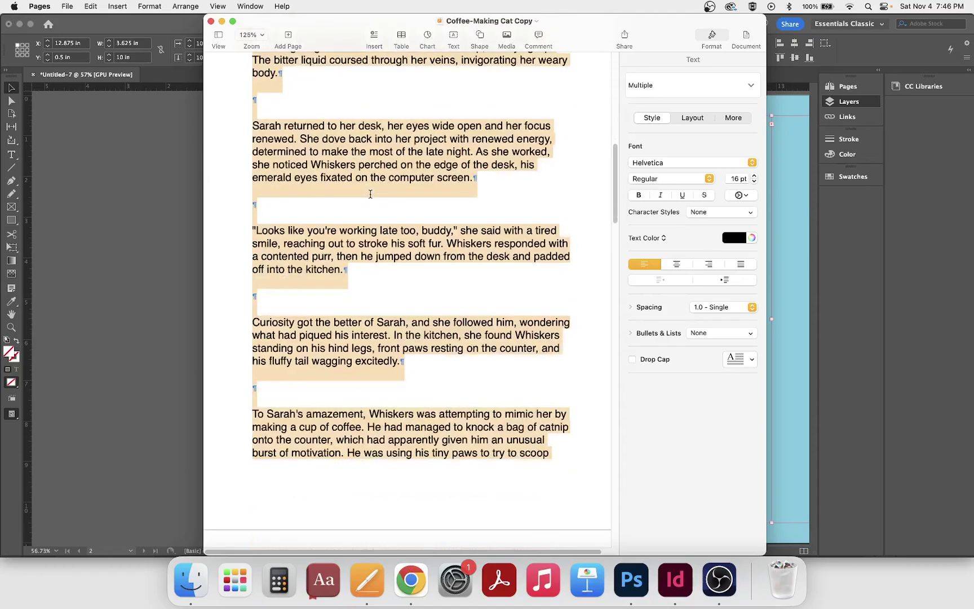
pyautogui.scroll(-9, 371, 194)
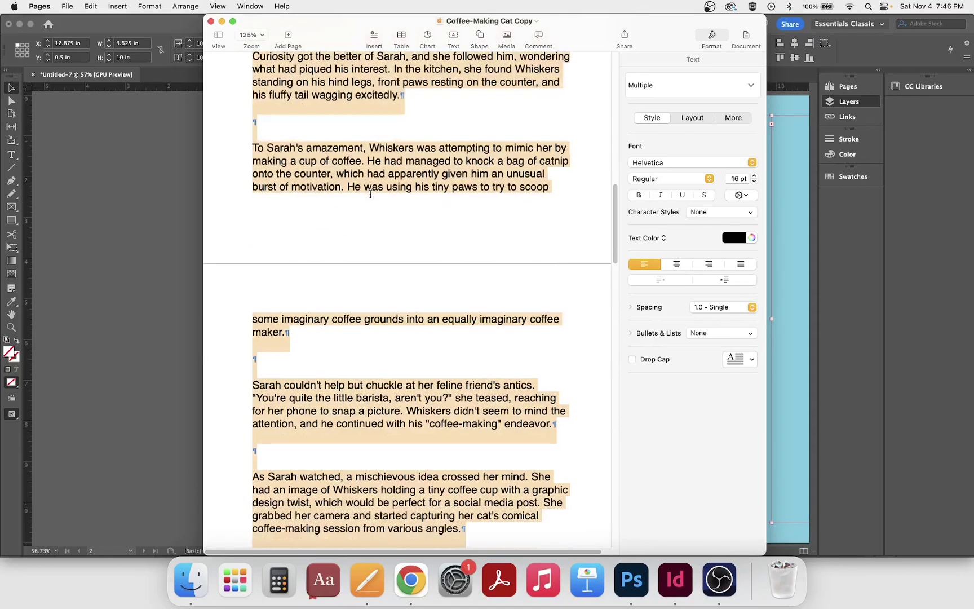
pyautogui.scroll(-6, 370, 194)
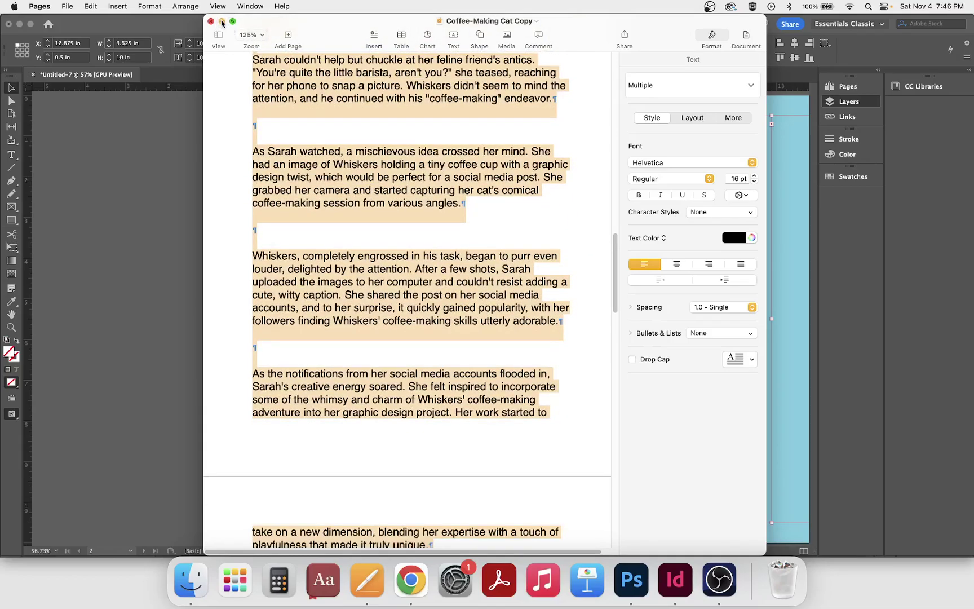
# - Return to InDesign and paste the copied story into the threaded text frame in page 2's first column
pyautogui.click(222, 21)
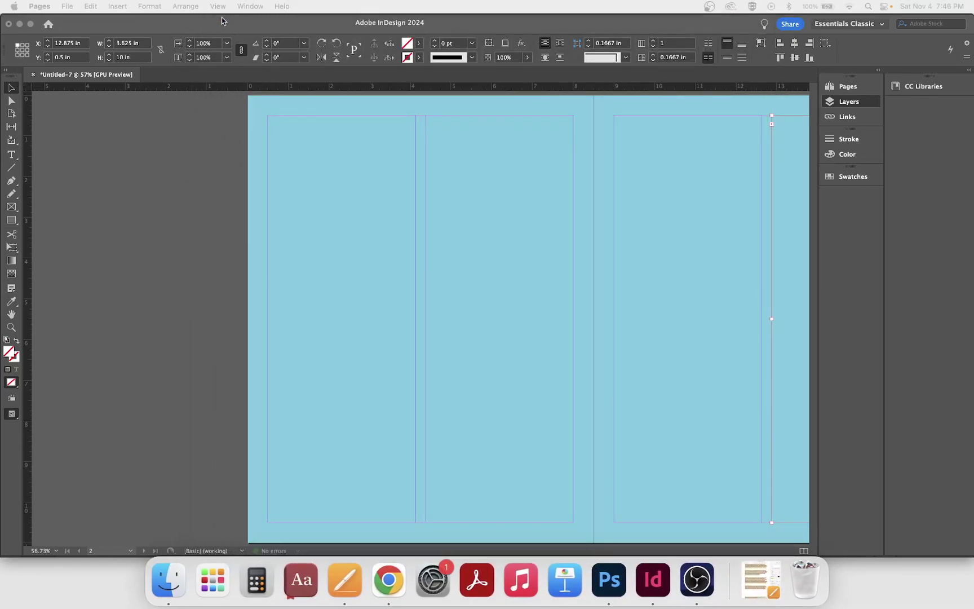
pyautogui.click(277, 125)
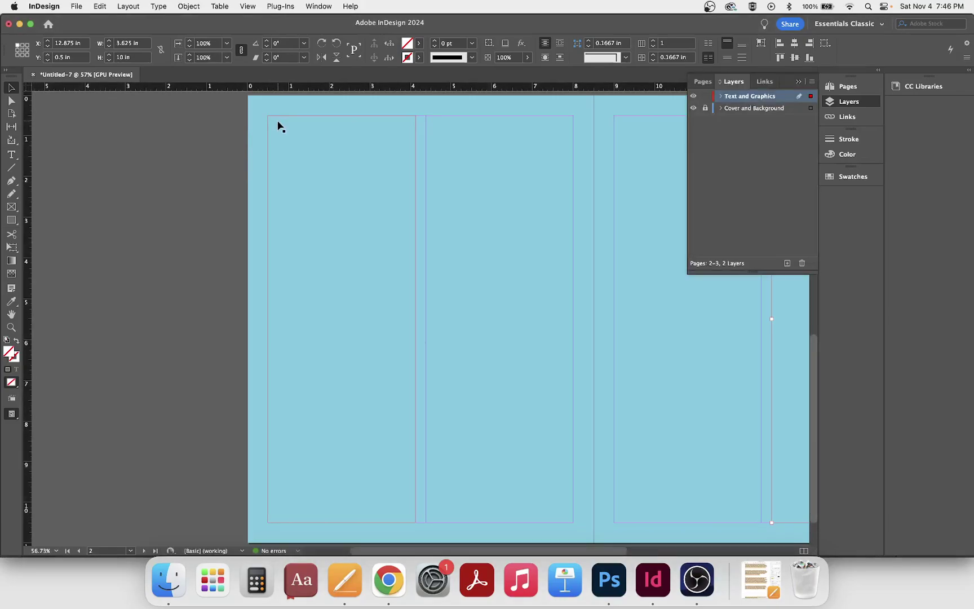
pyautogui.click(11, 154)
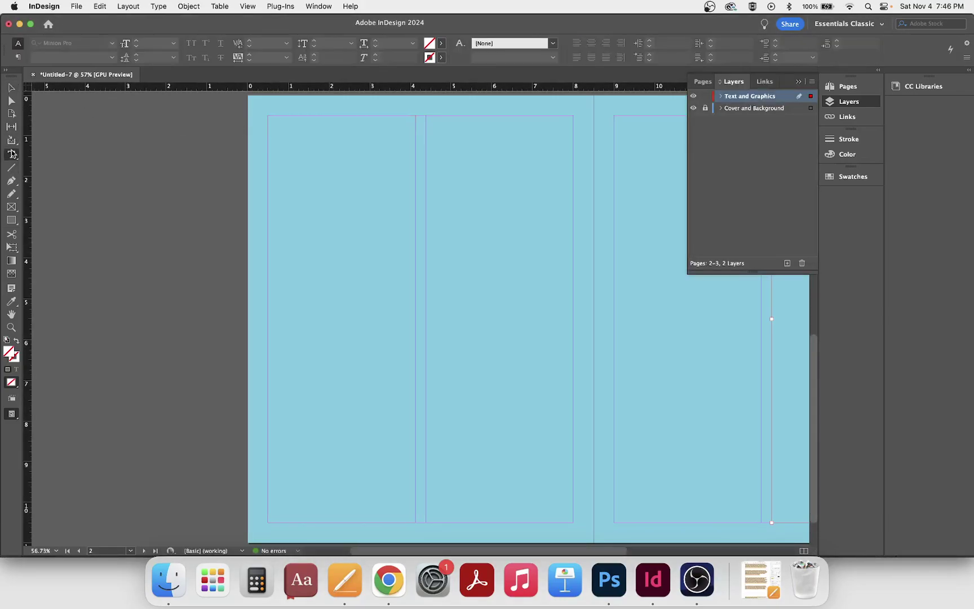
pyautogui.click(269, 119)
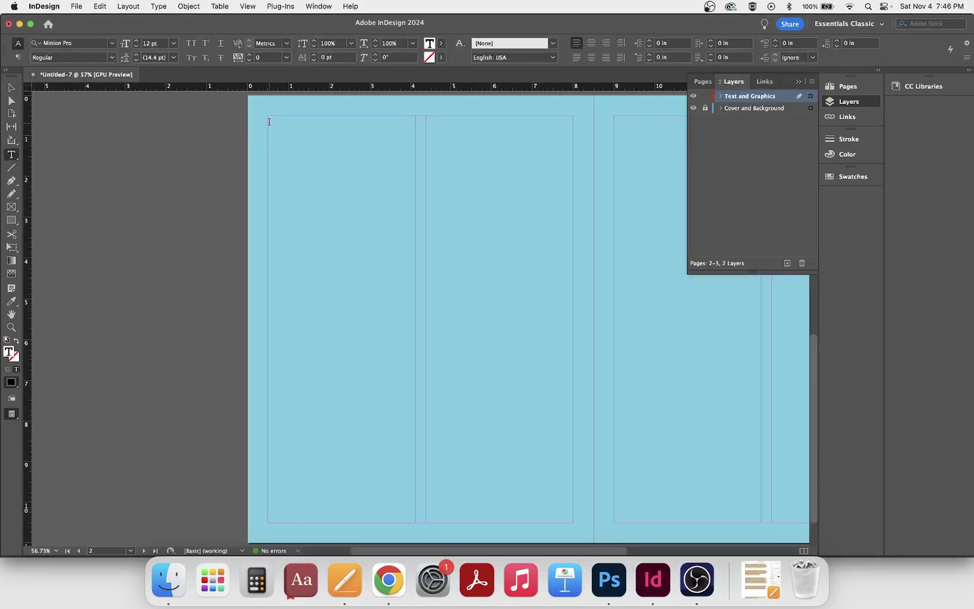
pyautogui.press('super+v')
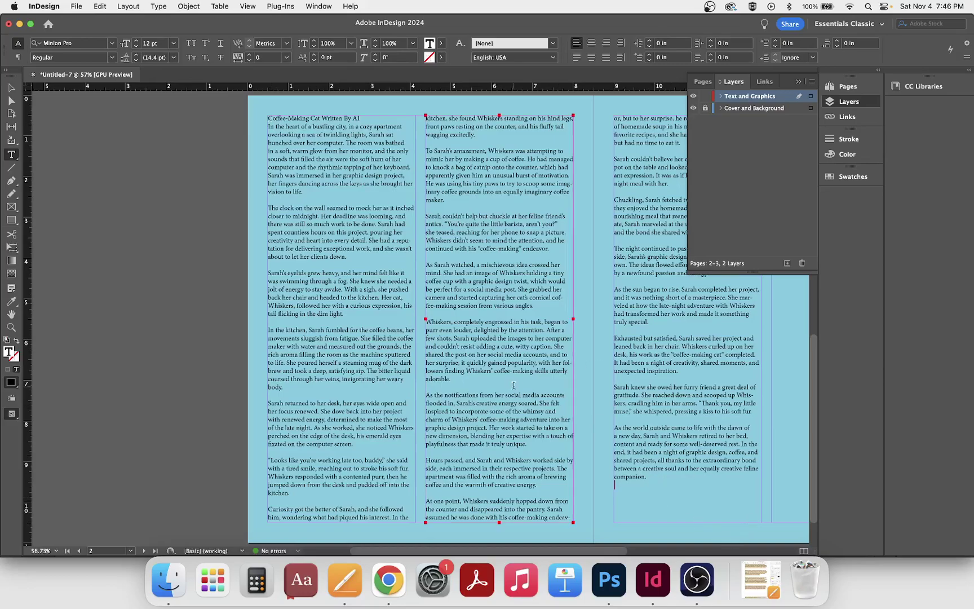
# - Increase the font size of the entire threaded story to 18 pt
pyautogui.press('super+a')
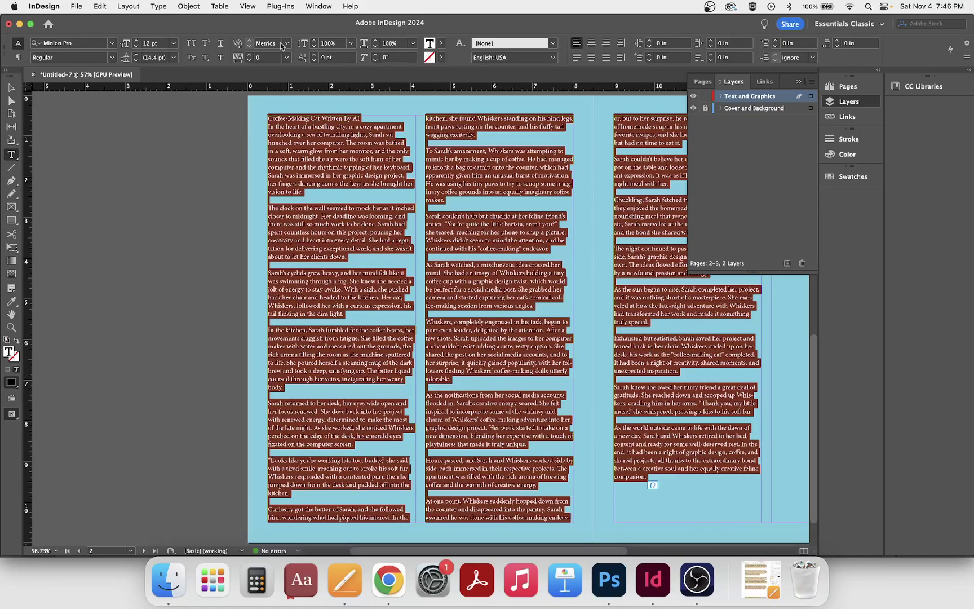
pyautogui.click(136, 41)
pyautogui.click(136, 40)
pyautogui.click(137, 40)
pyautogui.click(136, 42)
pyautogui.click(137, 41)
pyautogui.click(137, 41)
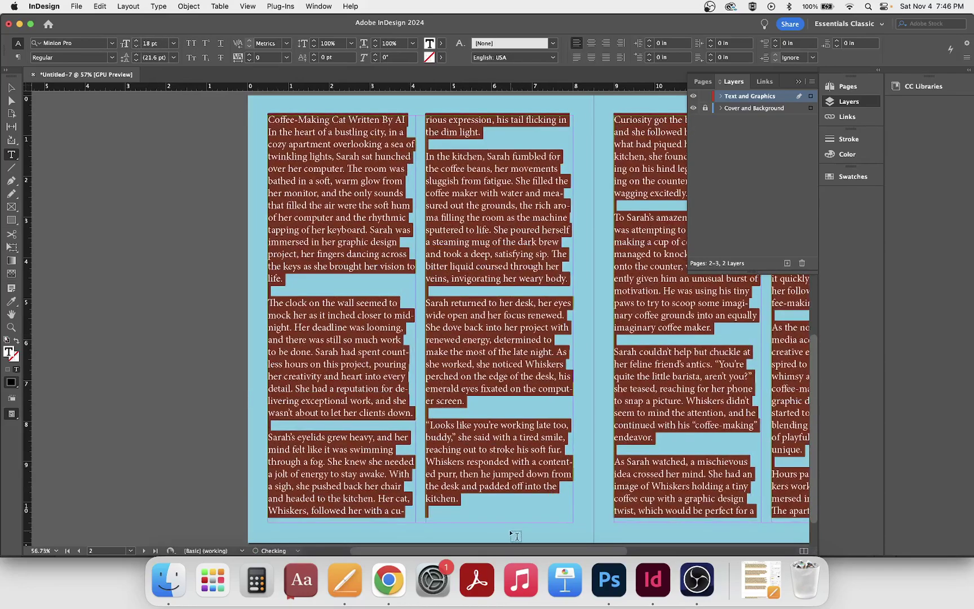
# - Reduce the font size of the entire threaded story to 12 pt
pyautogui.moveTo(499, 555); pyautogui.dragTo(553, 550)
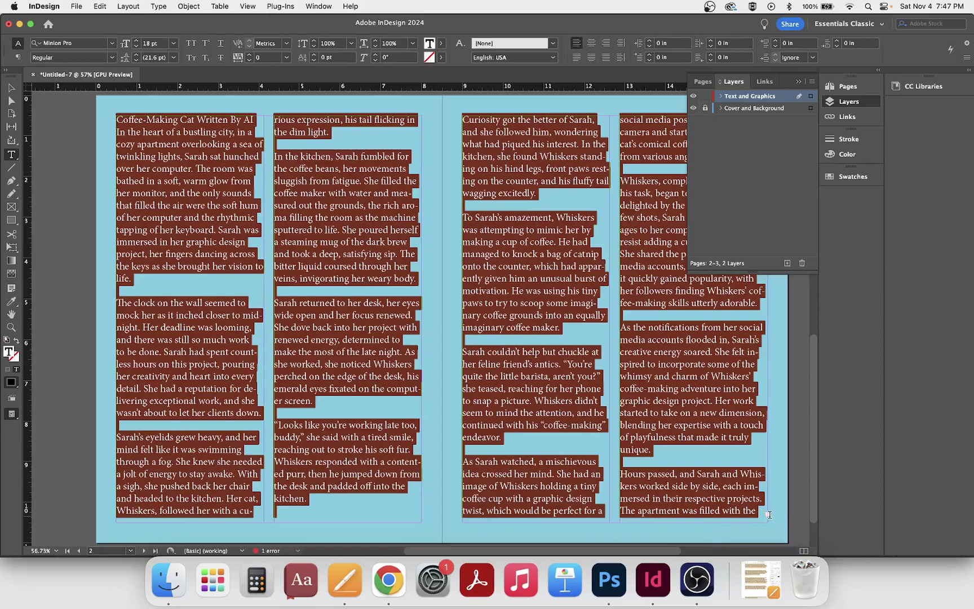
pyautogui.press('super+shift+comma')
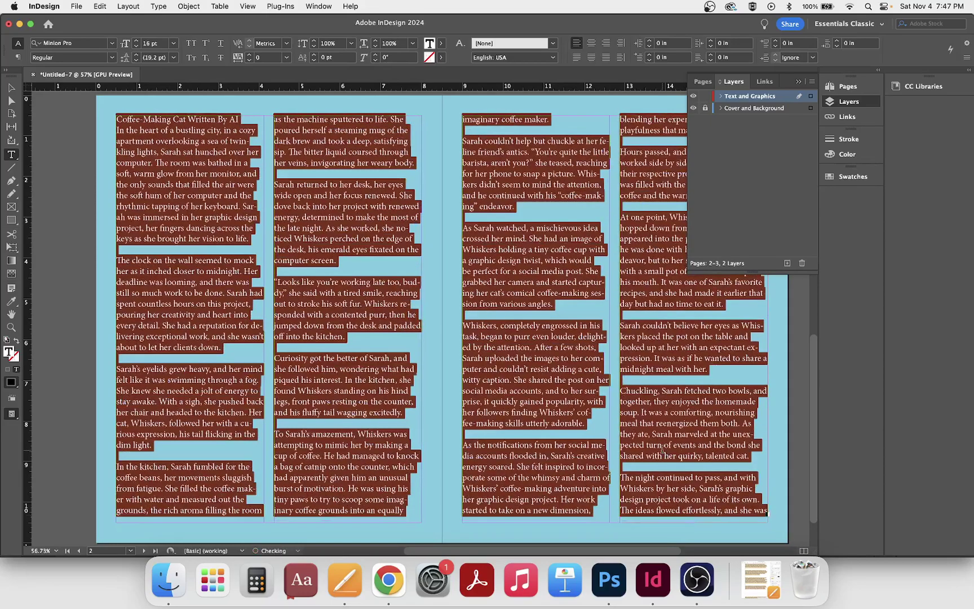
pyautogui.press('super+shift+comma')
pyautogui.press('super+shift+comma')
pyautogui.press('super+shift+comma')
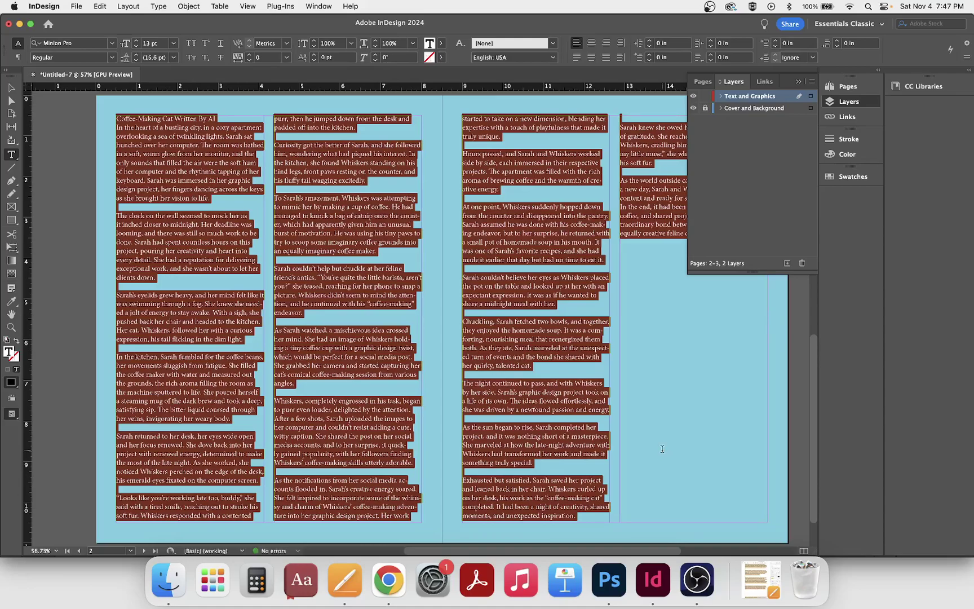
pyautogui.press('super+shift+comma')
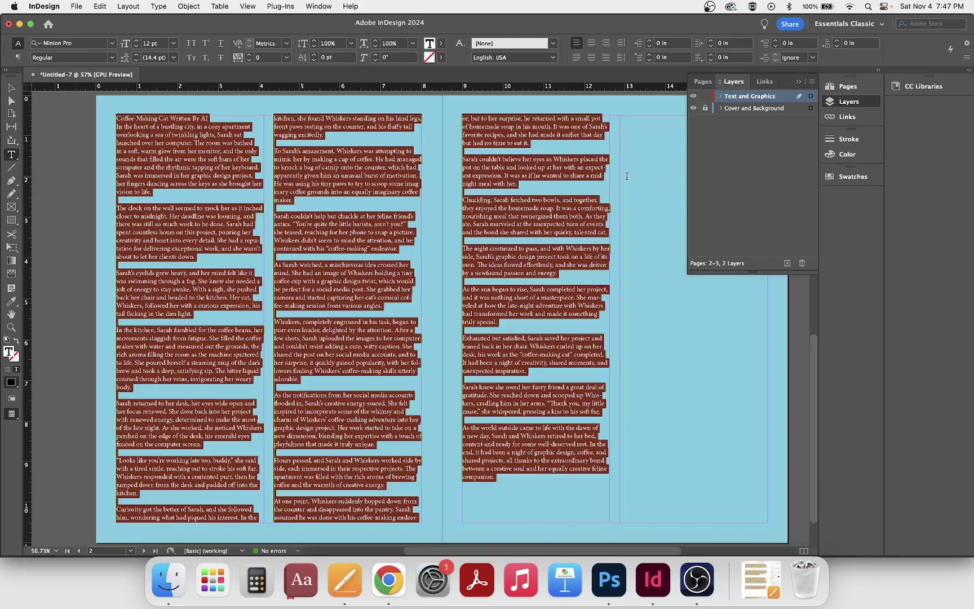
# - Set the font of the entire threaded story to Helvetica
pyautogui.click(113, 45)
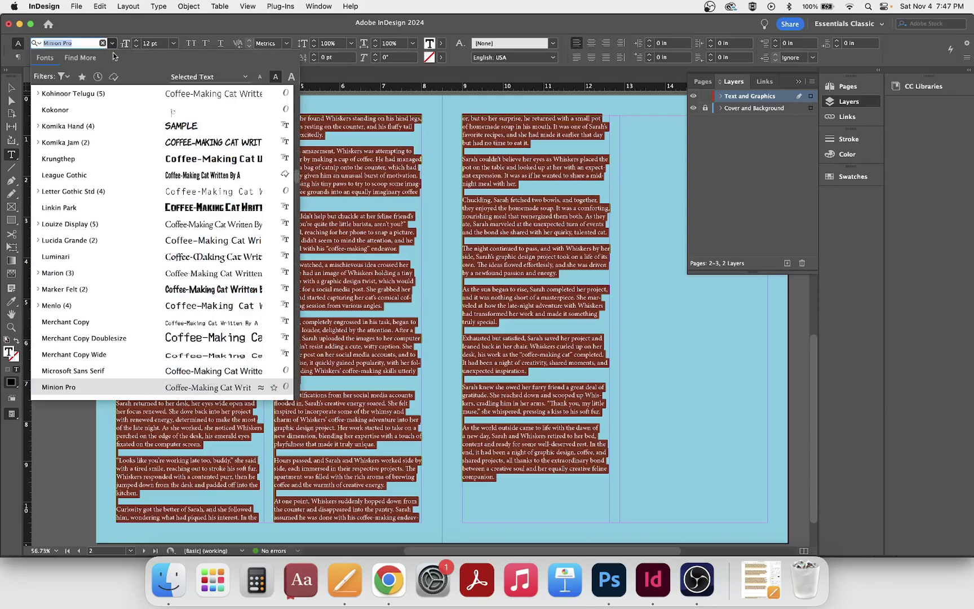
pyautogui.scroll(-5, 125, 148)
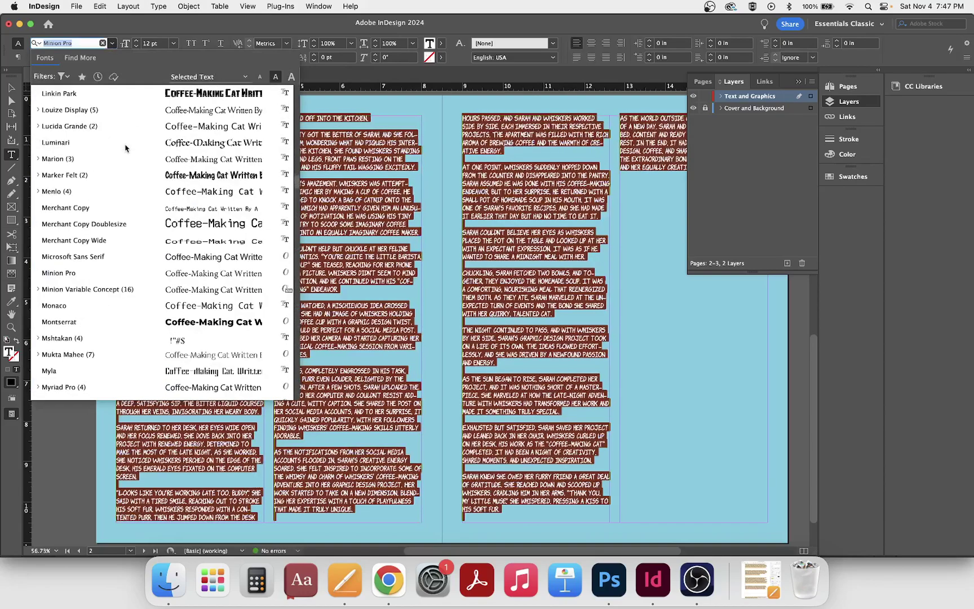
pyautogui.scroll(15, 107, 225)
pyautogui.scroll(-10, 111, 229)
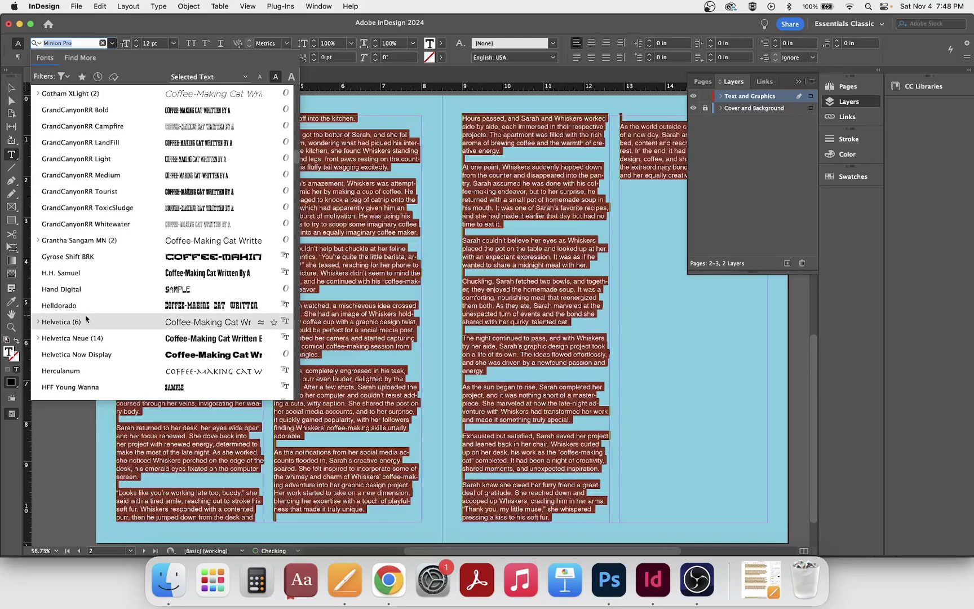
pyautogui.click(86, 320)
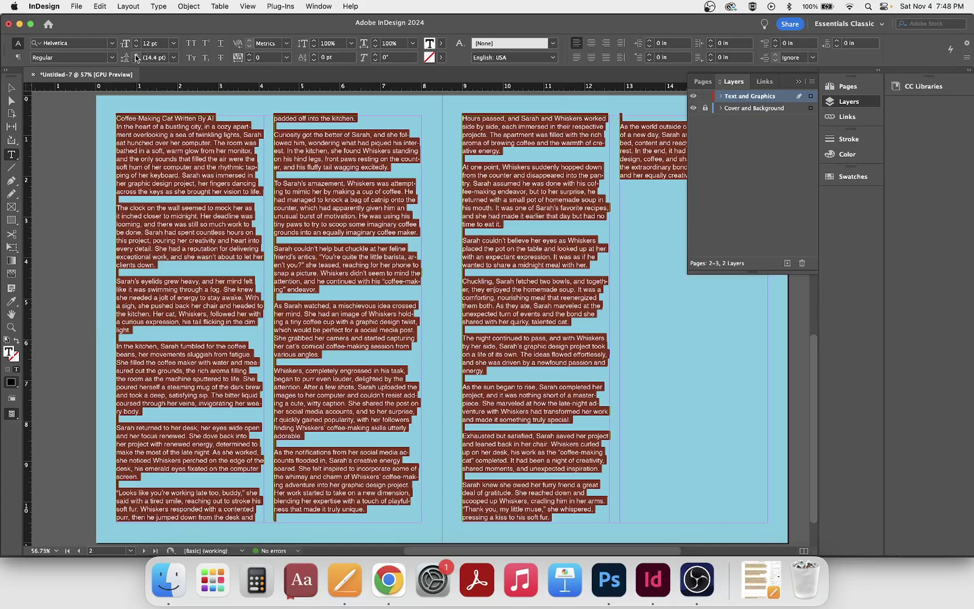
# - Insert a blank line below the story's title line and break "Written By AI" onto its own line
pyautogui.click(212, 118)
pyautogui.click(215, 117)
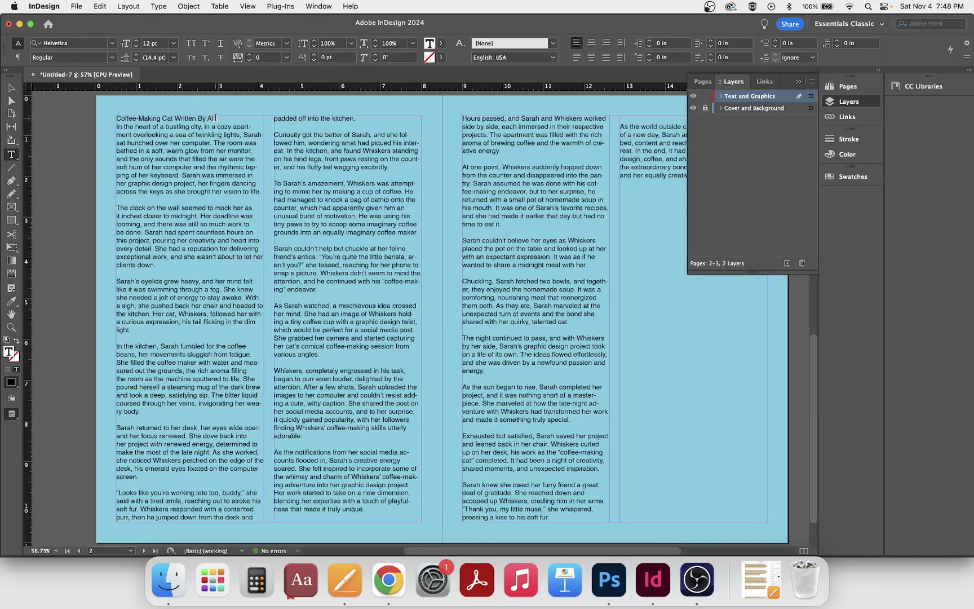
pyautogui.press('Return')
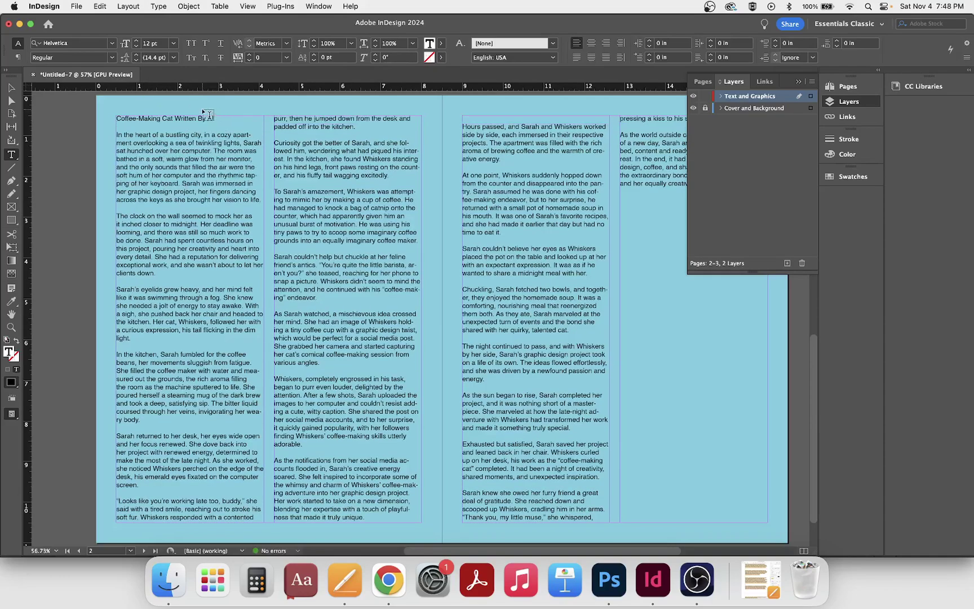
pyautogui.click(176, 147)
pyautogui.press('Return')
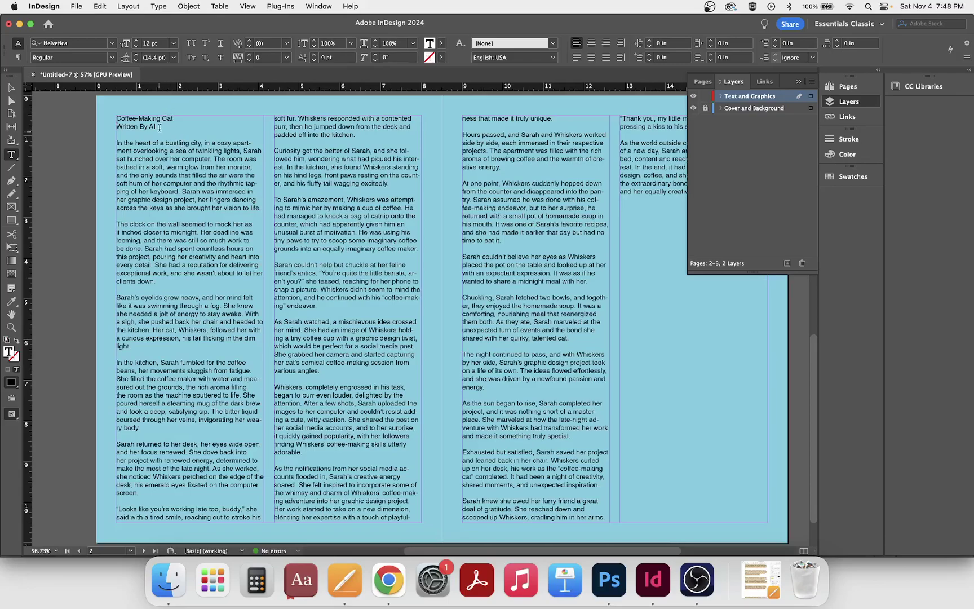
# - Set the two heading lines, "Coffee-Making Cat" and "Written By AI", to 16 pt
pyautogui.moveTo(159, 128); pyautogui.dragTo(103, 105)
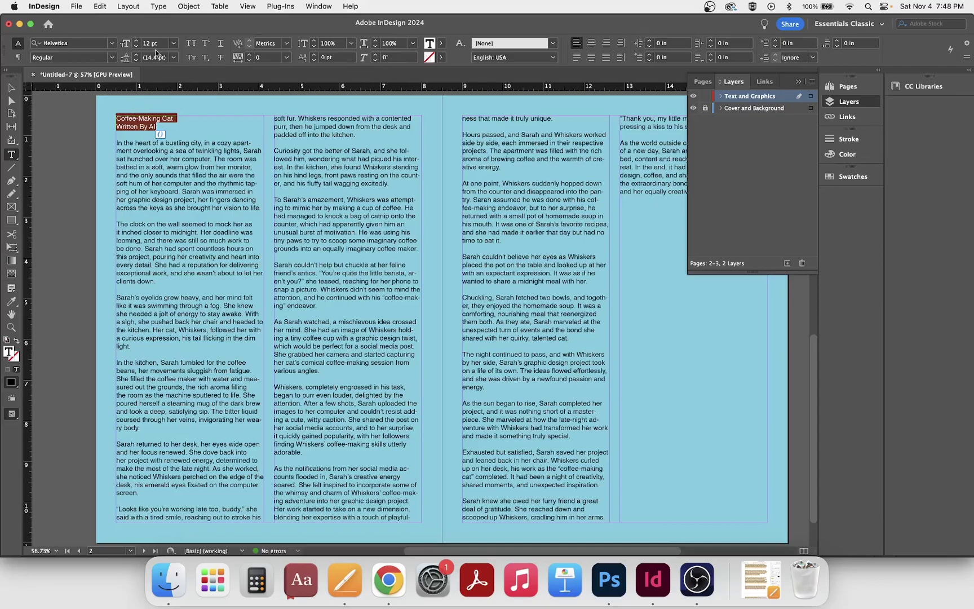
pyautogui.click(137, 42)
pyautogui.click(137, 43)
pyautogui.click(137, 43)
pyautogui.click(137, 43)
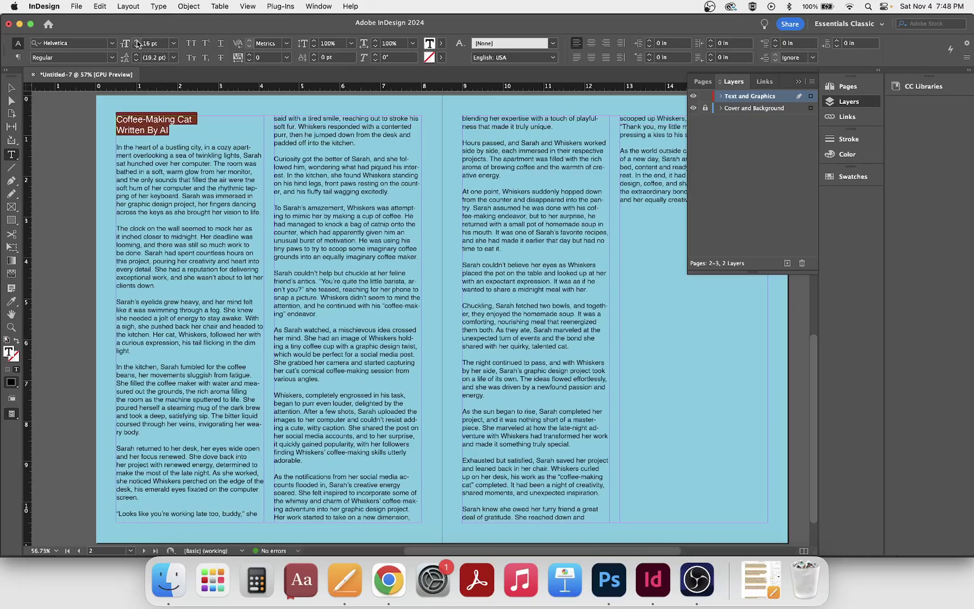
# - Set the "Coffee-Making Cat" title line to the Bold Oblique font style
pyautogui.click(192, 119)
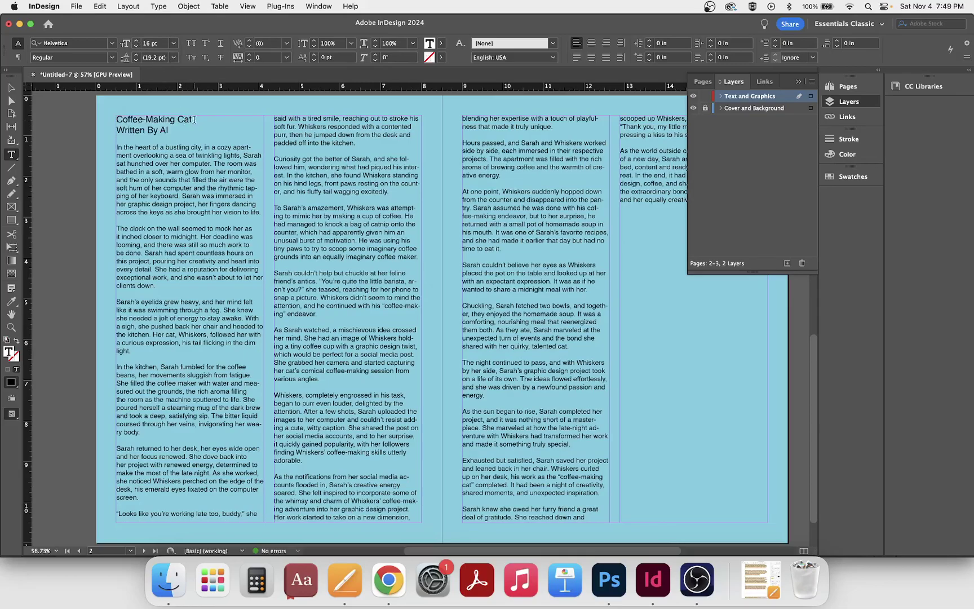
pyautogui.moveTo(192, 119); pyautogui.dragTo(83, 108)
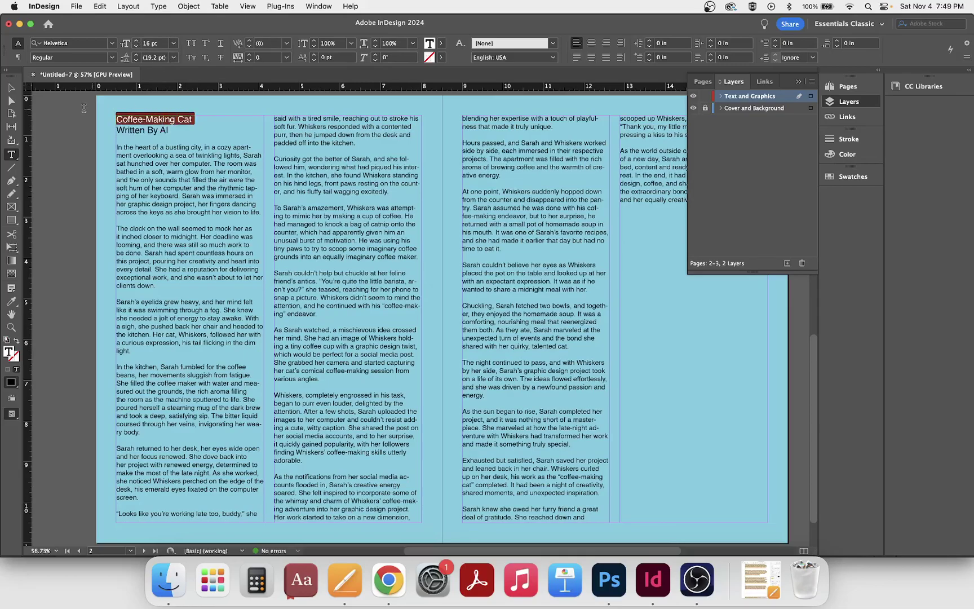
pyautogui.click(113, 58)
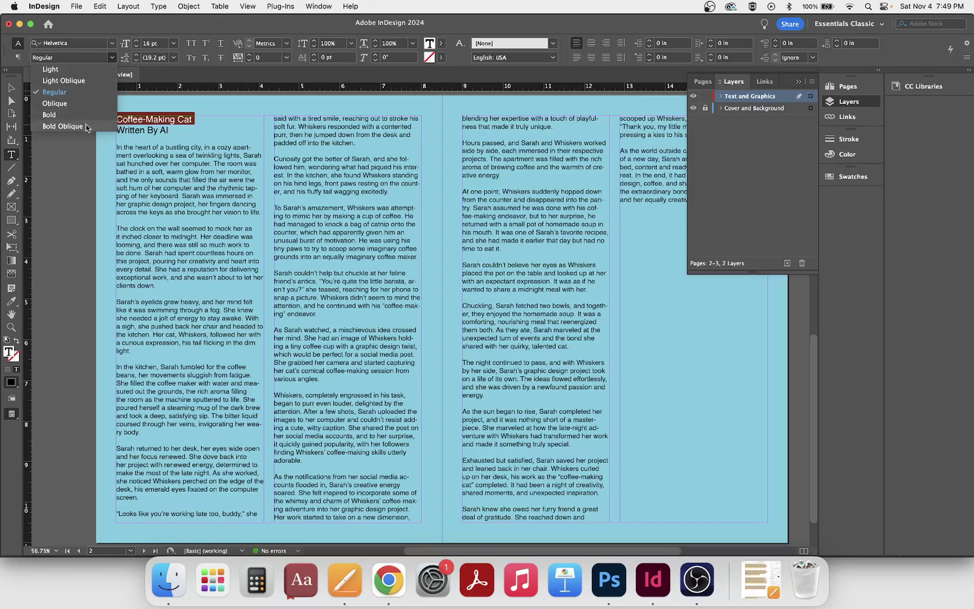
pyautogui.click(63, 127)
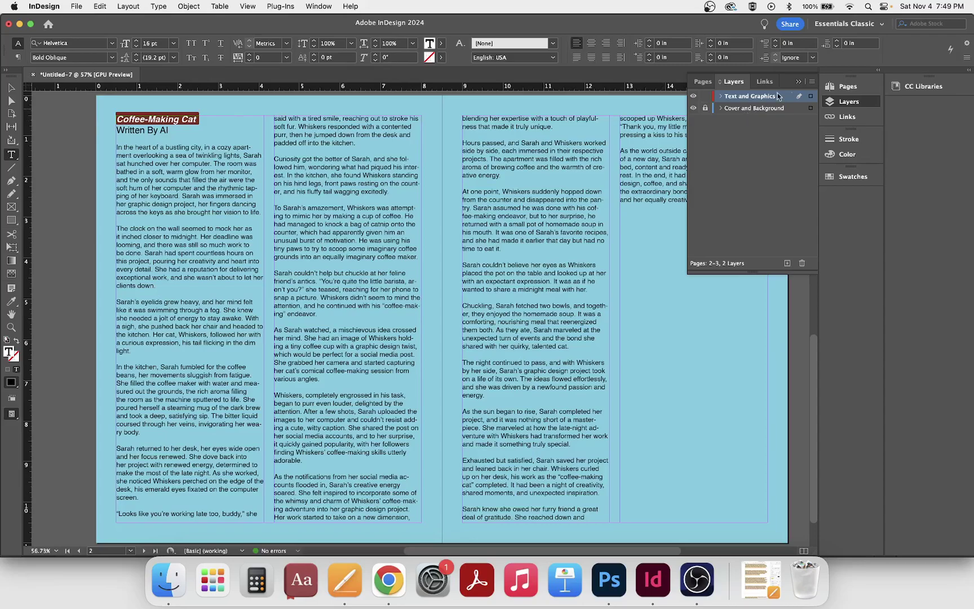
# - Turn off hyphenation for the entire threaded story
pyautogui.click(800, 83)
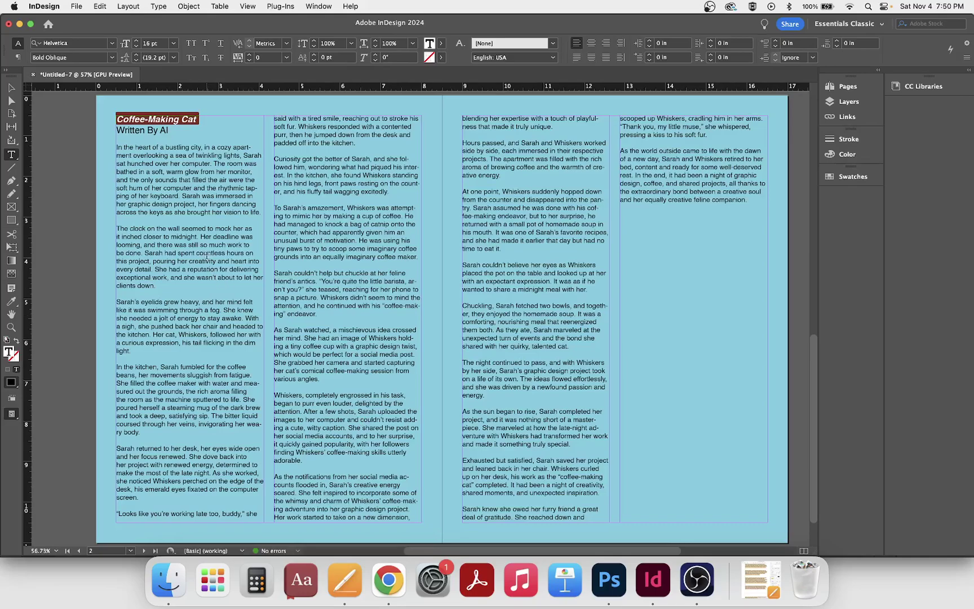
pyautogui.tripleClick(216, 123)
pyautogui.click(216, 123)
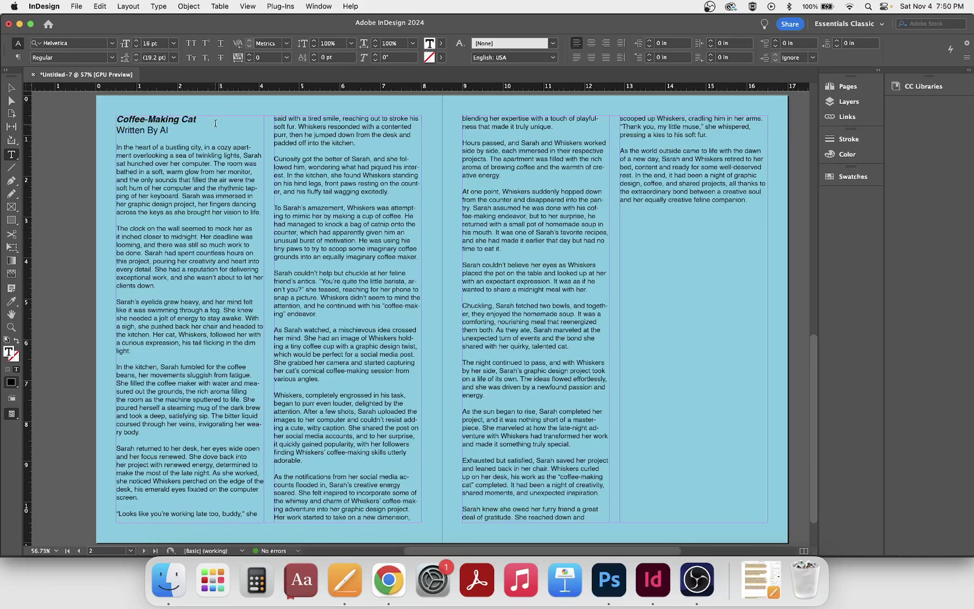
pyautogui.press('super+a')
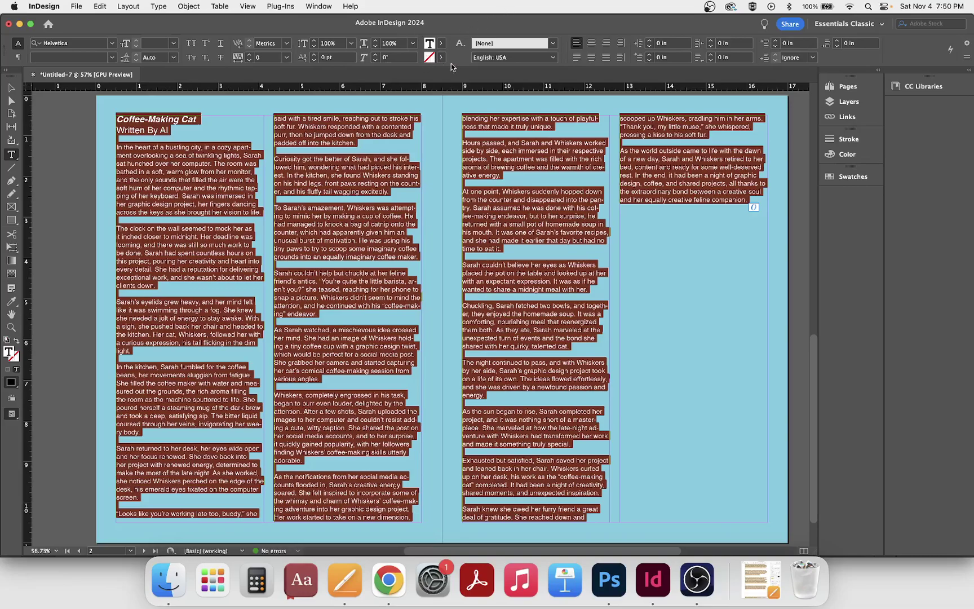
pyautogui.click(968, 66)
pyautogui.moveTo(969, 65)
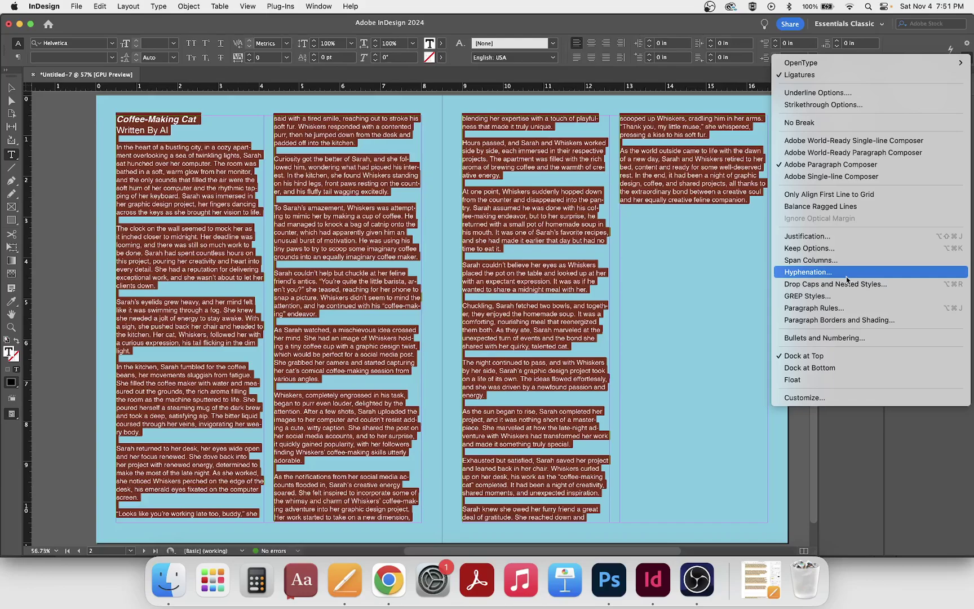
pyautogui.click(846, 278)
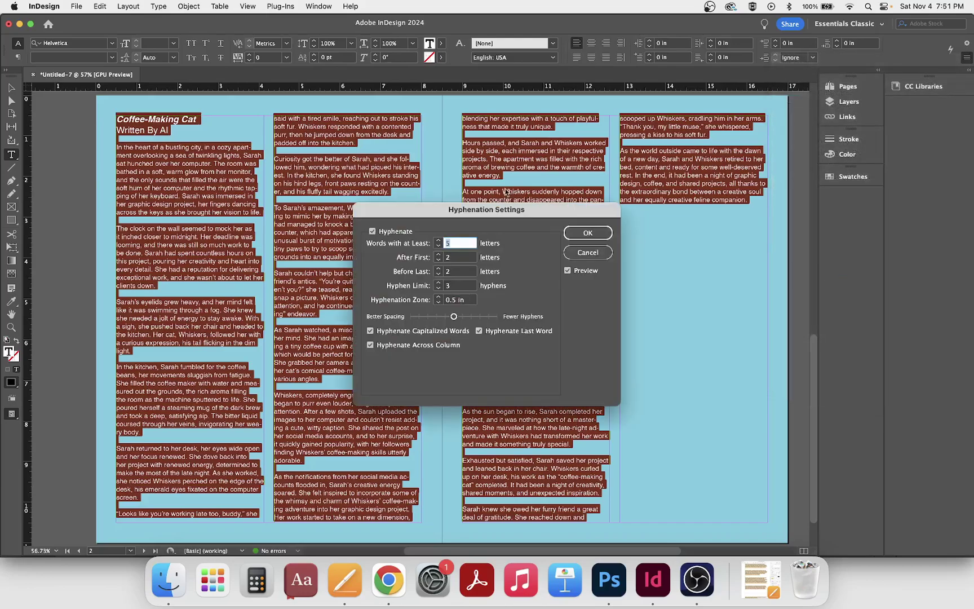
pyautogui.moveTo(478, 216); pyautogui.dragTo(753, 154)
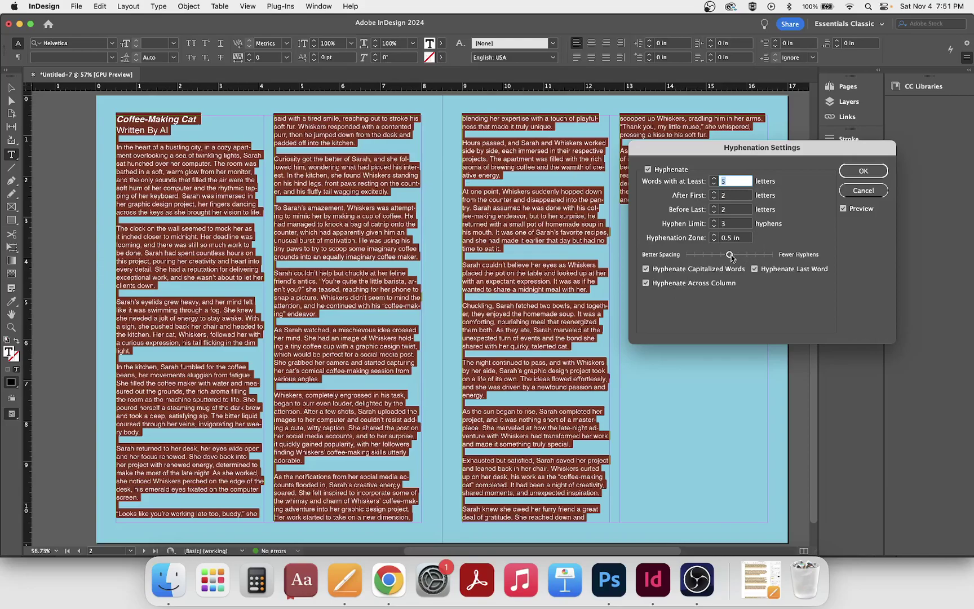
pyautogui.moveTo(727, 254)
pyautogui.mouseDown()
pyautogui.moveTo(696, 256)
pyautogui.moveTo(739, 255)
pyautogui.mouseUp()
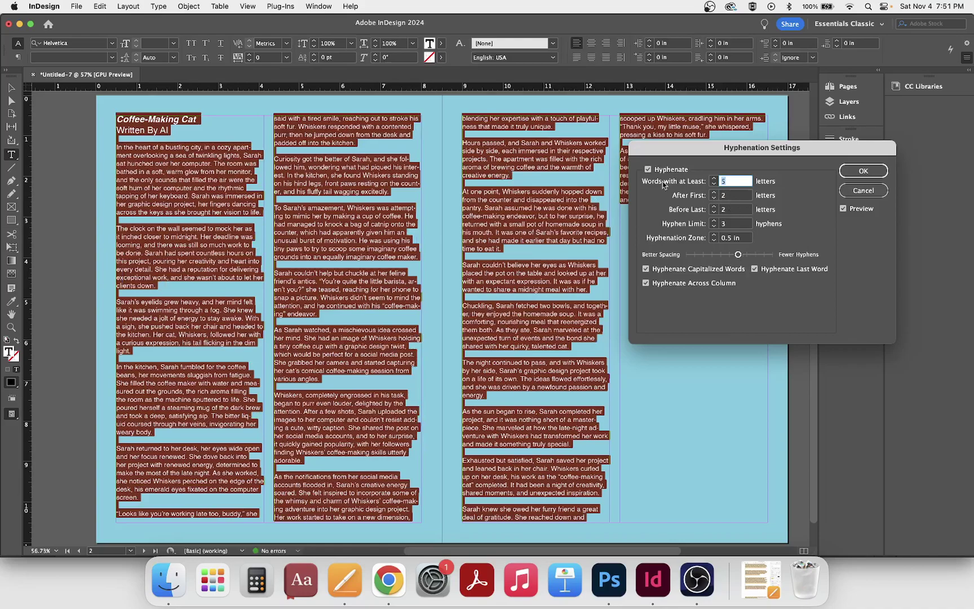
pyautogui.moveTo(739, 255)
pyautogui.mouseDown()
pyautogui.moveTo(688, 256)
pyautogui.moveTo(756, 256)
pyautogui.moveTo(730, 255)
pyautogui.mouseUp()
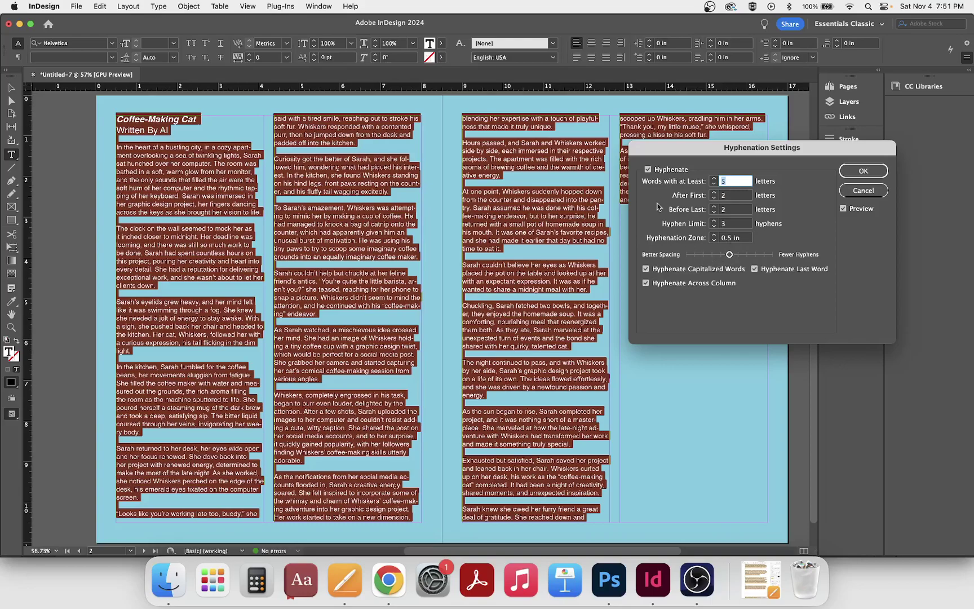
pyautogui.click(649, 170)
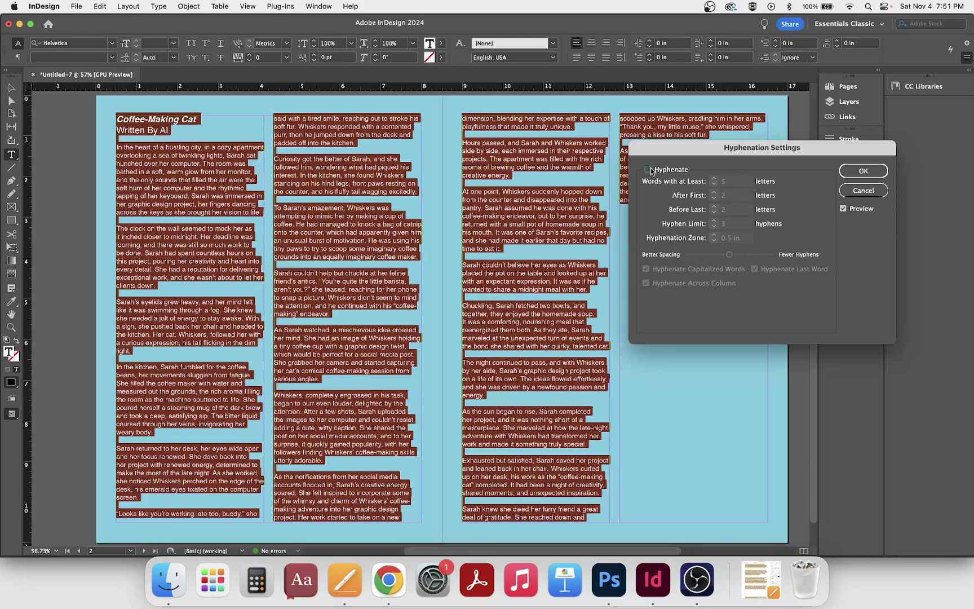
pyautogui.click(859, 171)
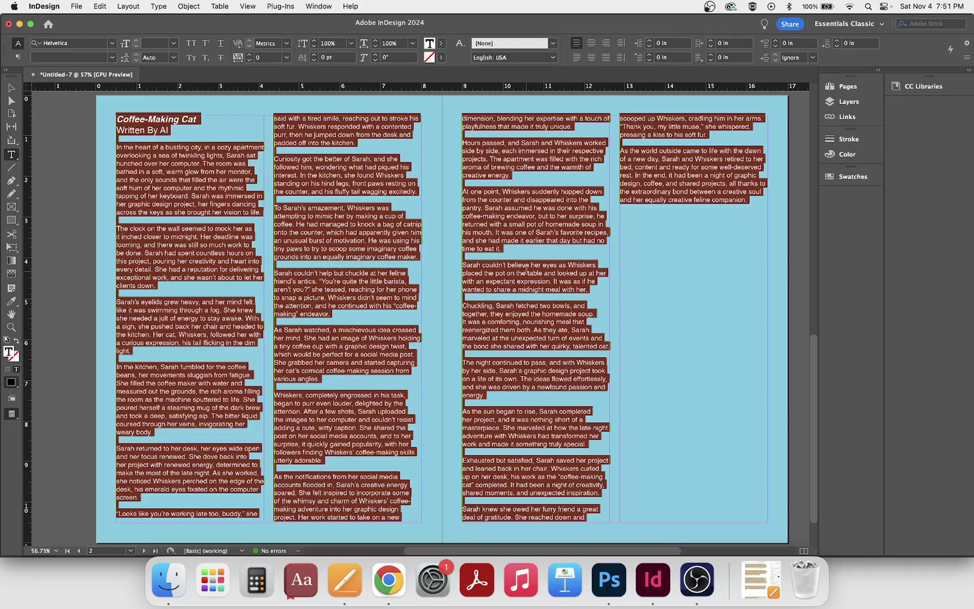
# - Try justified with the last line left-aligned and full justification on the whole story, and return it to left alignment
pyautogui.click(576, 57)
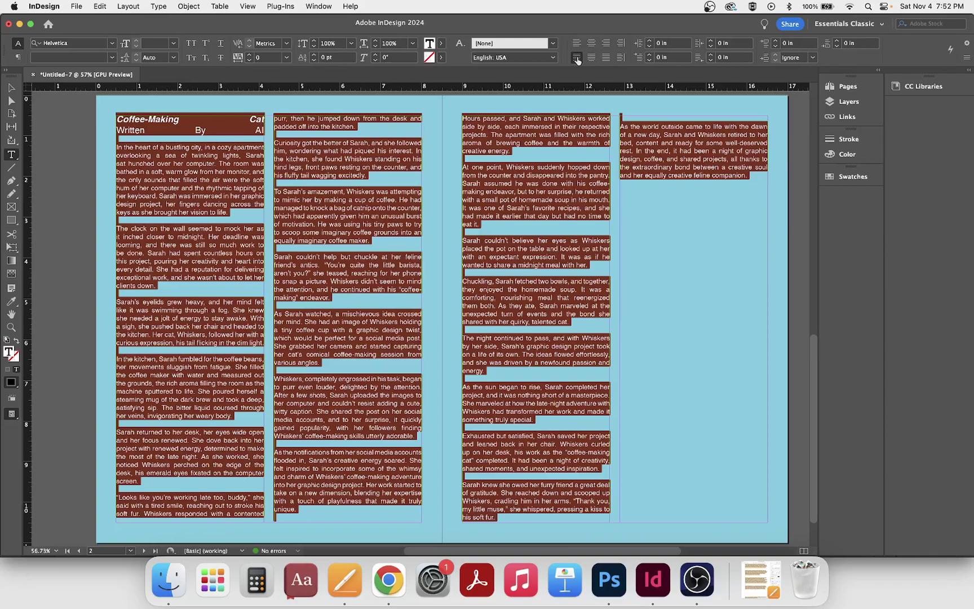
pyautogui.click(606, 57)
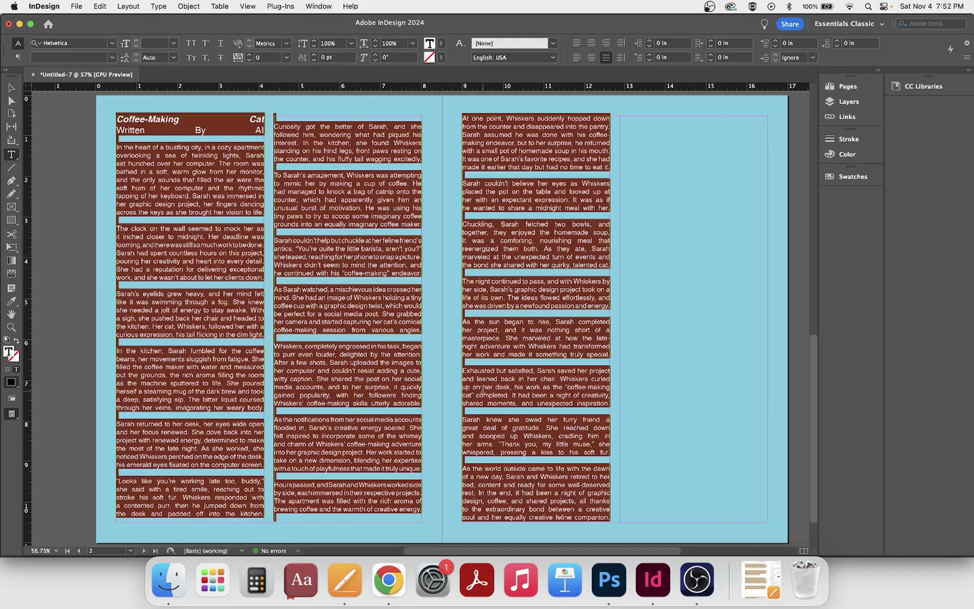
pyautogui.click(679, 229)
pyautogui.click(576, 44)
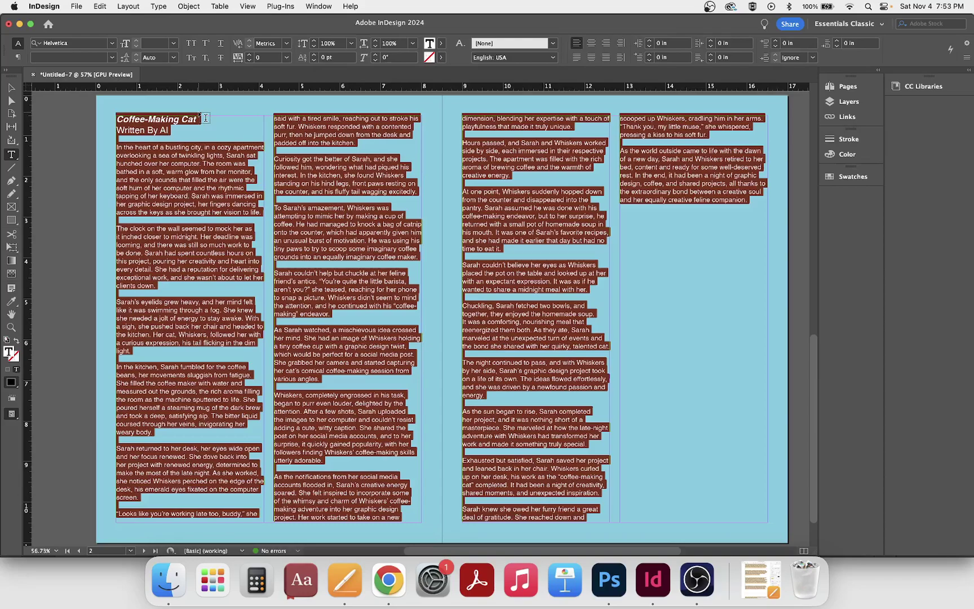
pyautogui.click(11, 87)
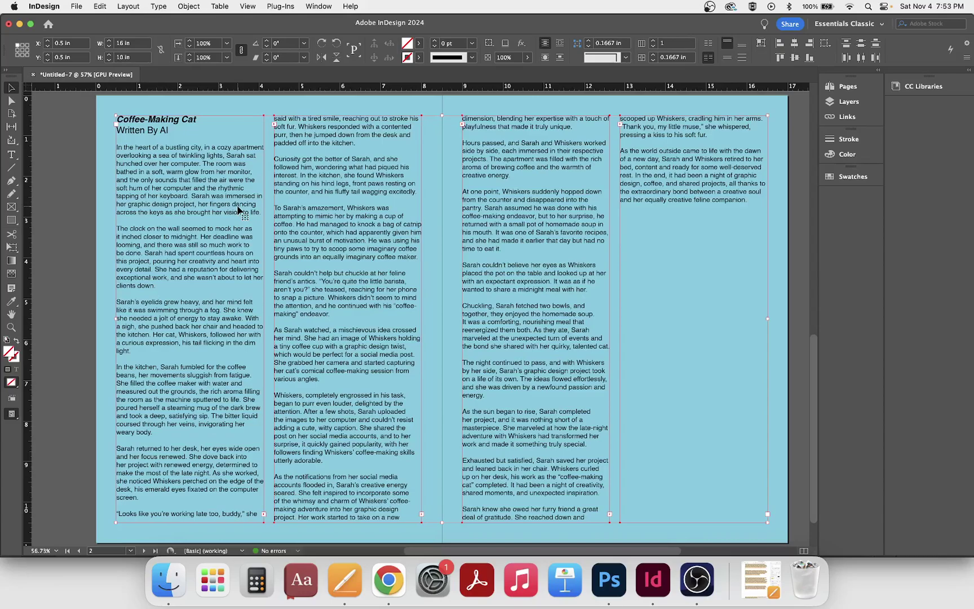
pyautogui.click(80, 6)
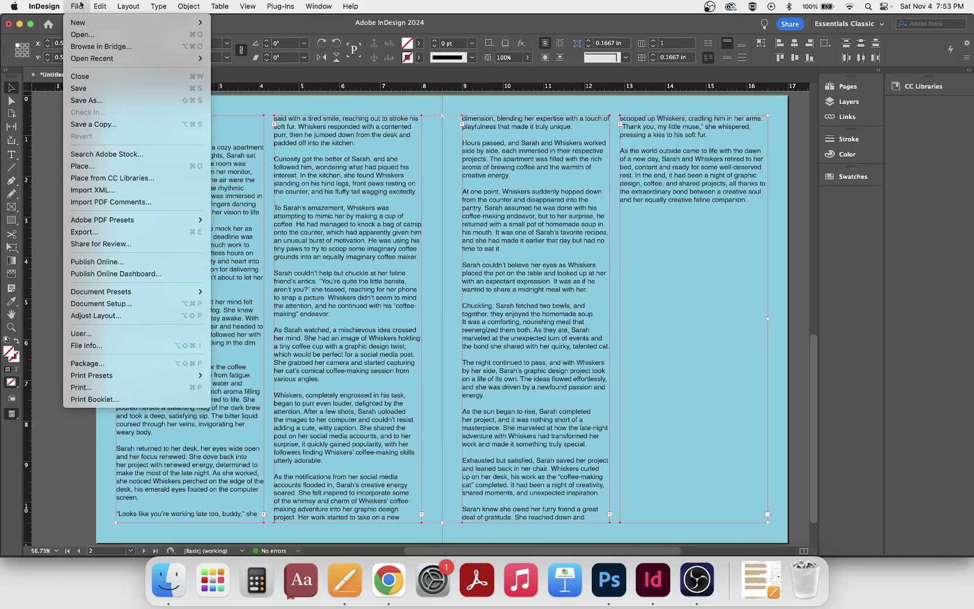
pyautogui.click(48, 219)
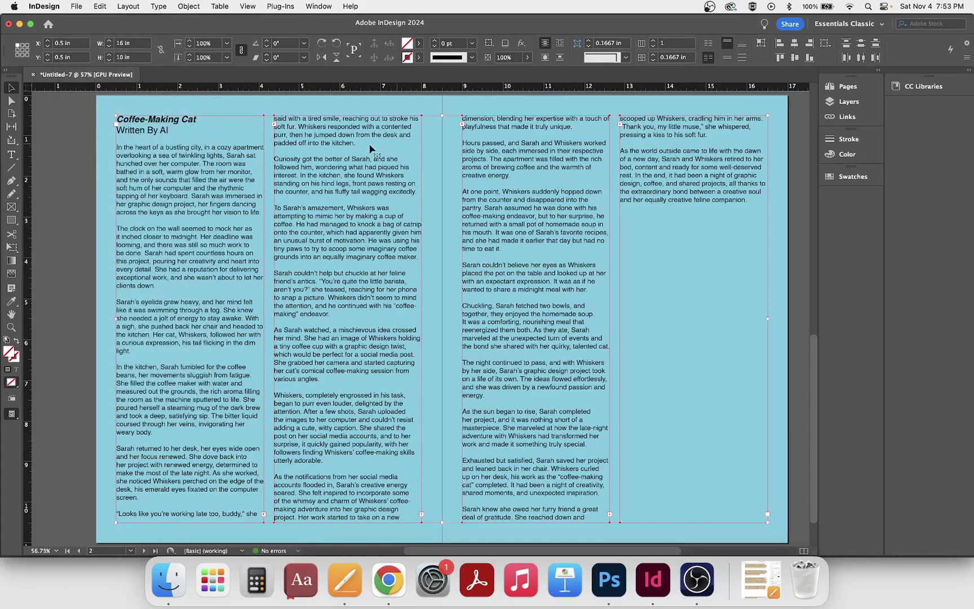
pyautogui.click(89, 144)
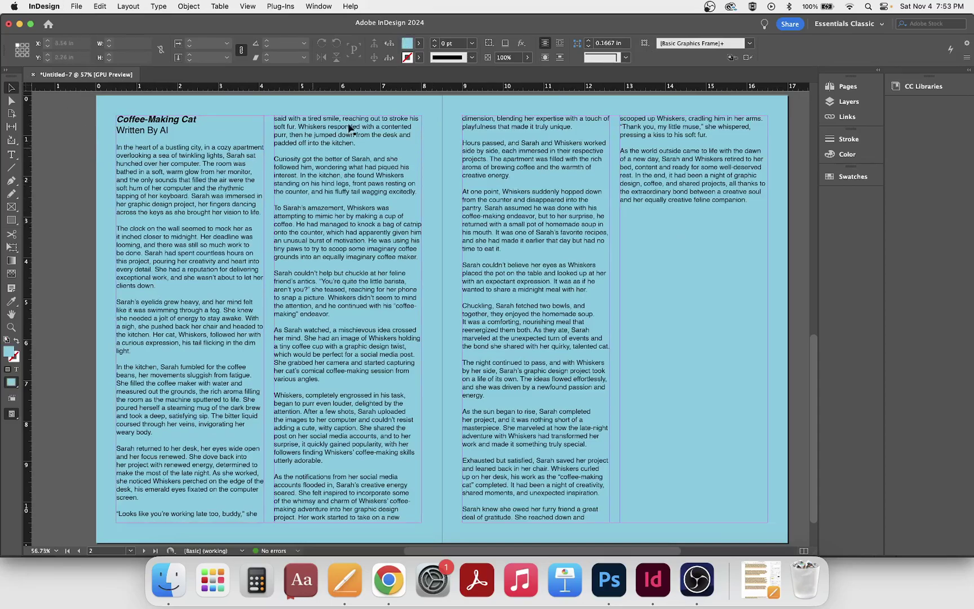
pyautogui.click(312, 168)
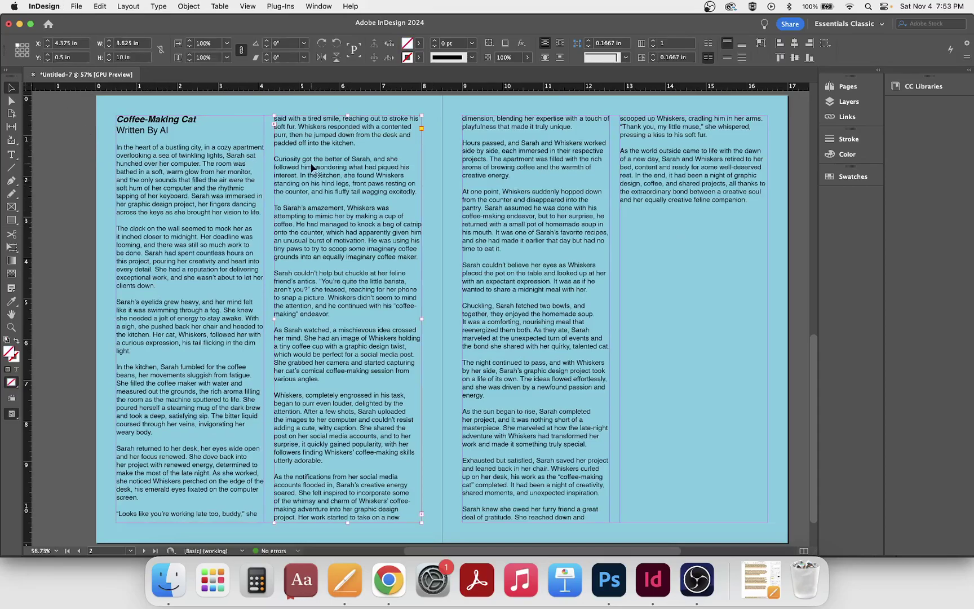
# - Draw an empty graphic frame about 13.48 by 5.1 in across the text columns and delete it
pyautogui.click(11, 209)
pyautogui.moveTo(54, 182); pyautogui.dragTo(601, 389)
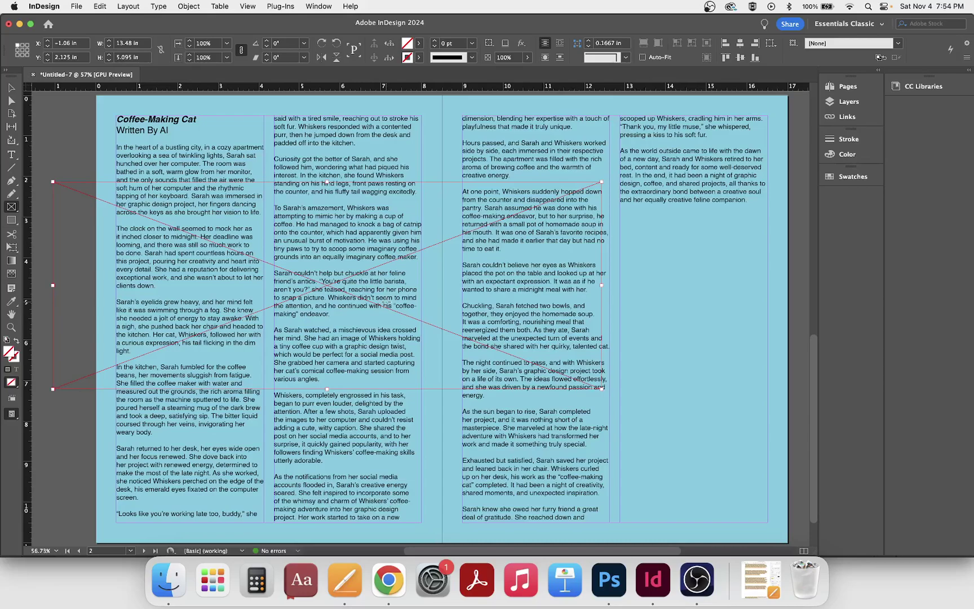
pyautogui.press('Delete')
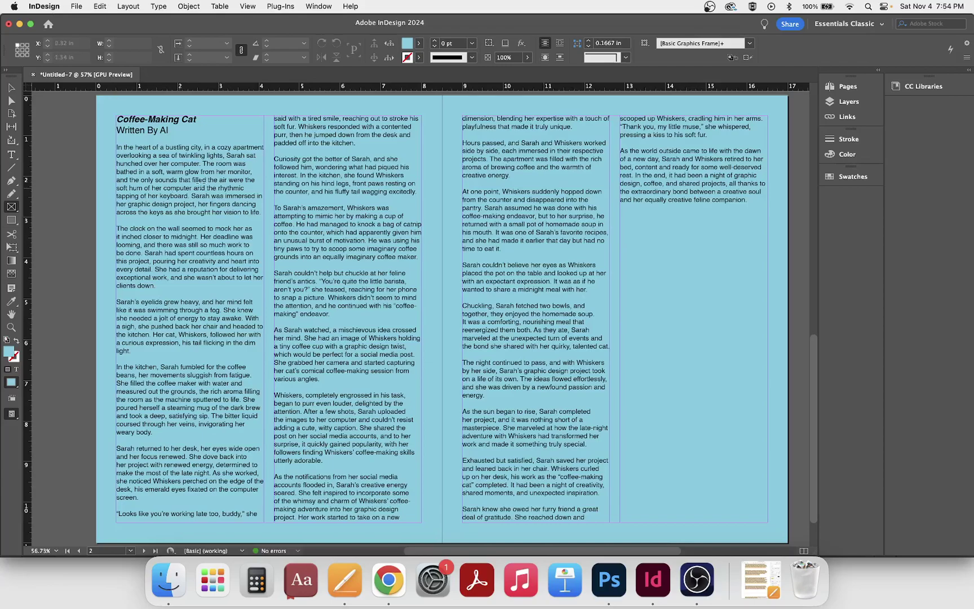
# - Place Coffee.psd from the Desktop and position it over the first text column, at about X 0.94 in, Y 2.63 in
pyautogui.click(12, 86)
pyautogui.click(76, 6)
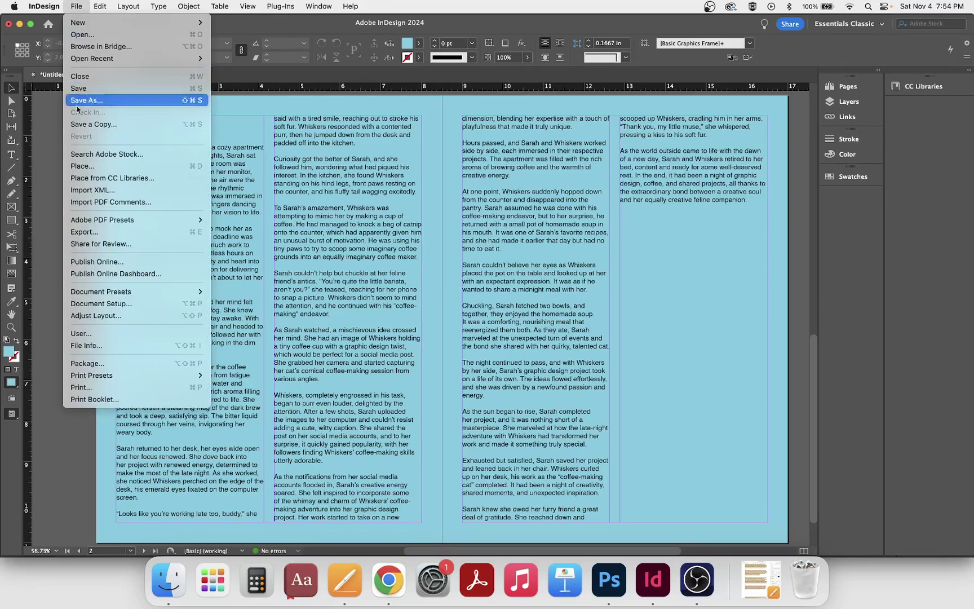
pyautogui.click(332, 248)
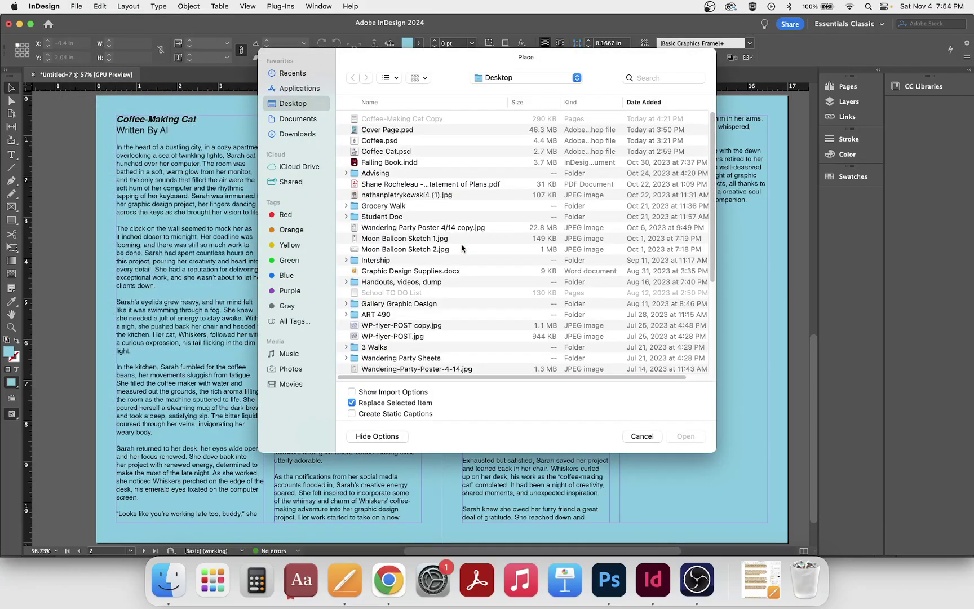
pyautogui.click(394, 142)
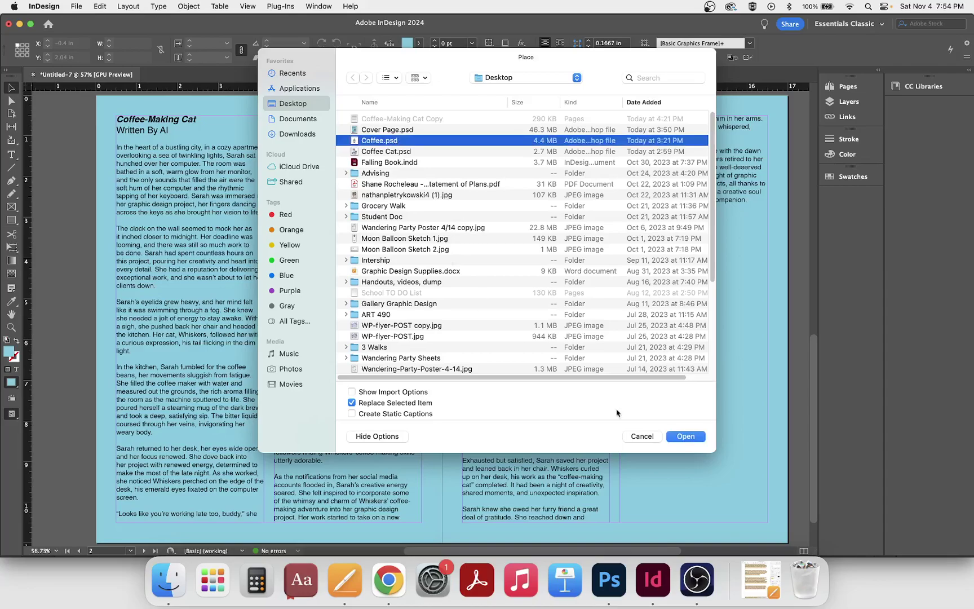
pyautogui.click(699, 437)
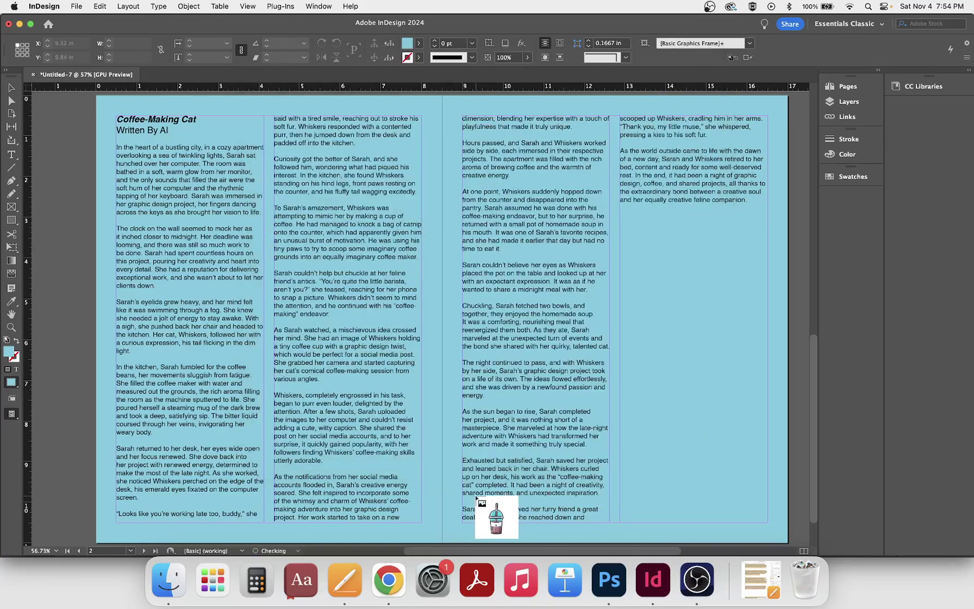
pyautogui.click(77, 205)
pyautogui.moveTo(155, 373); pyautogui.dragTo(232, 325)
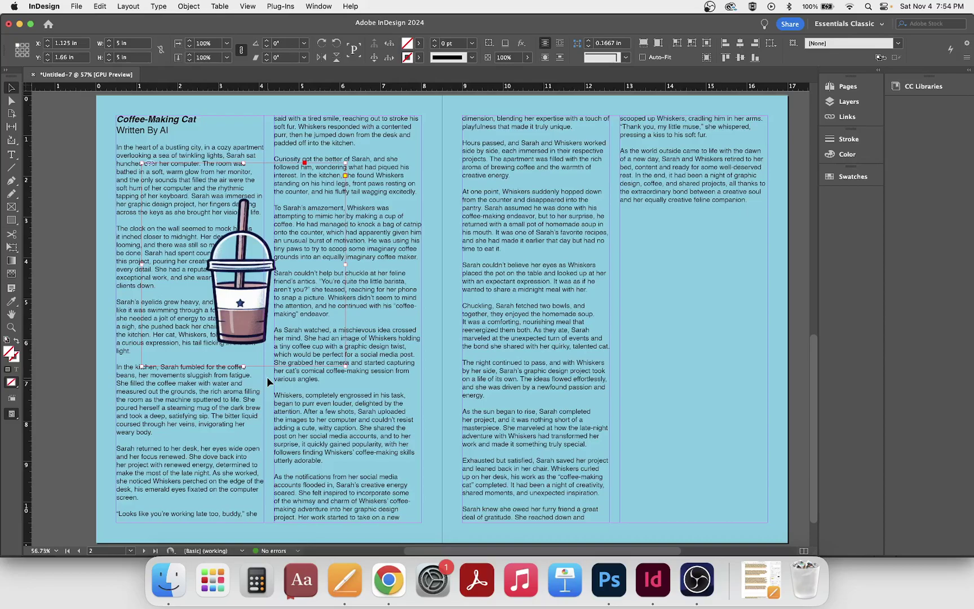
pyautogui.moveTo(237, 320); pyautogui.dragTo(222, 302)
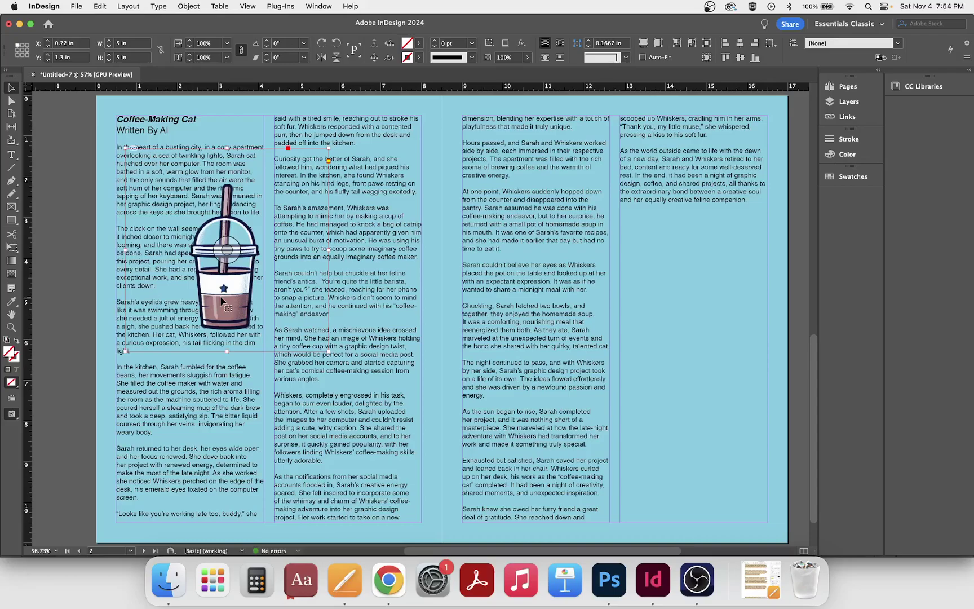
pyautogui.moveTo(221, 301); pyautogui.dragTo(229, 355)
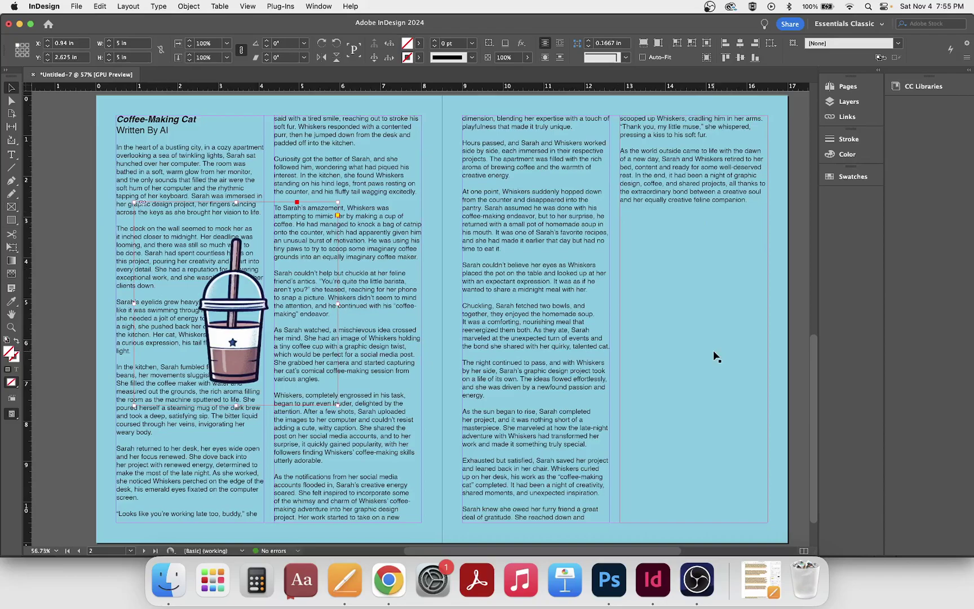
# - Try cropping the coffee cup image by reducing its frame to about 1.18 in high, and undo it
pyautogui.moveTo(236, 201); pyautogui.dragTo(237, 360)
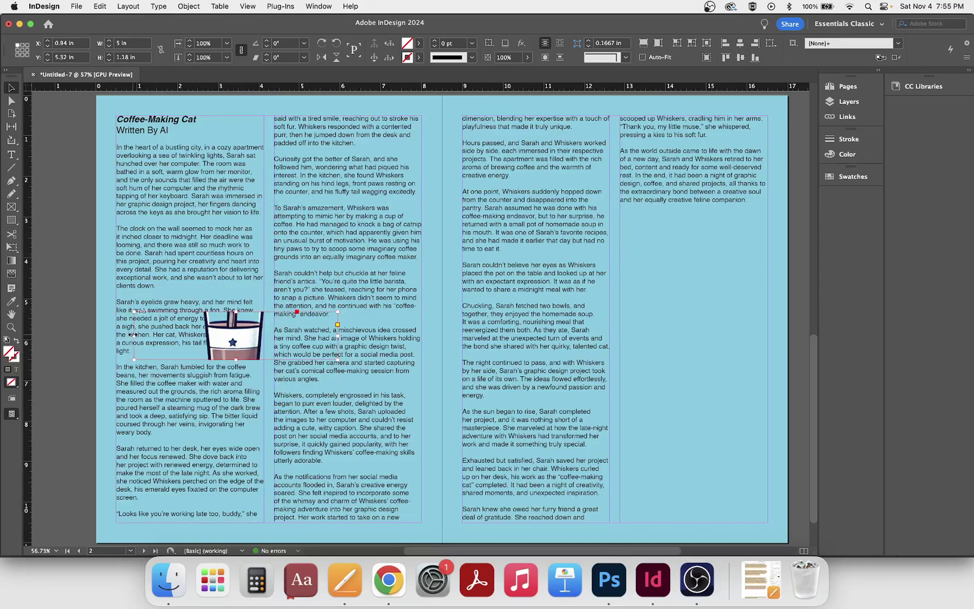
pyautogui.press('super+z')
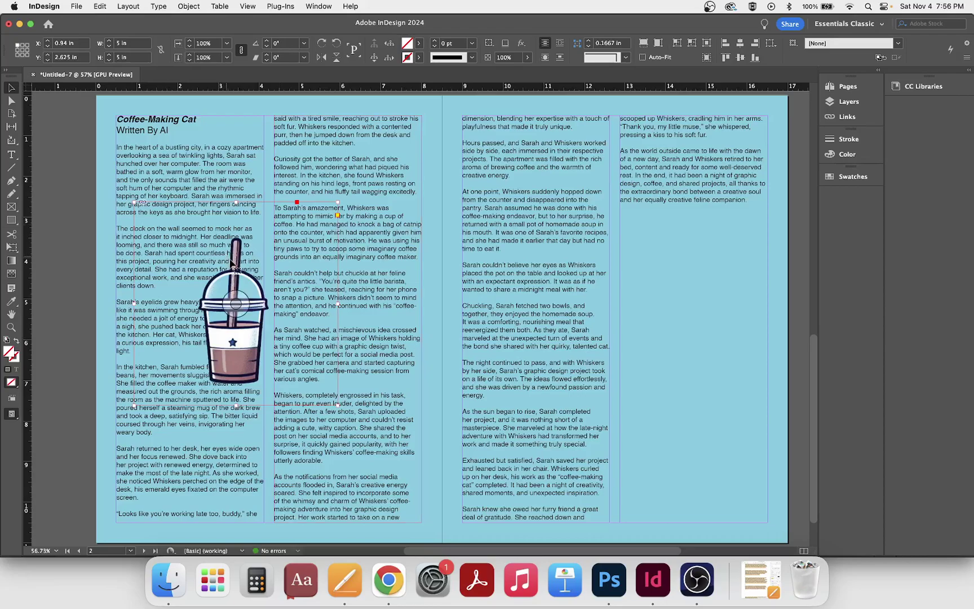
# - Try enlarging the cup artwork inside its frame to about 6.46 in wide and shifting it upward, undoing each change
pyautogui.doubleClick(246, 334)
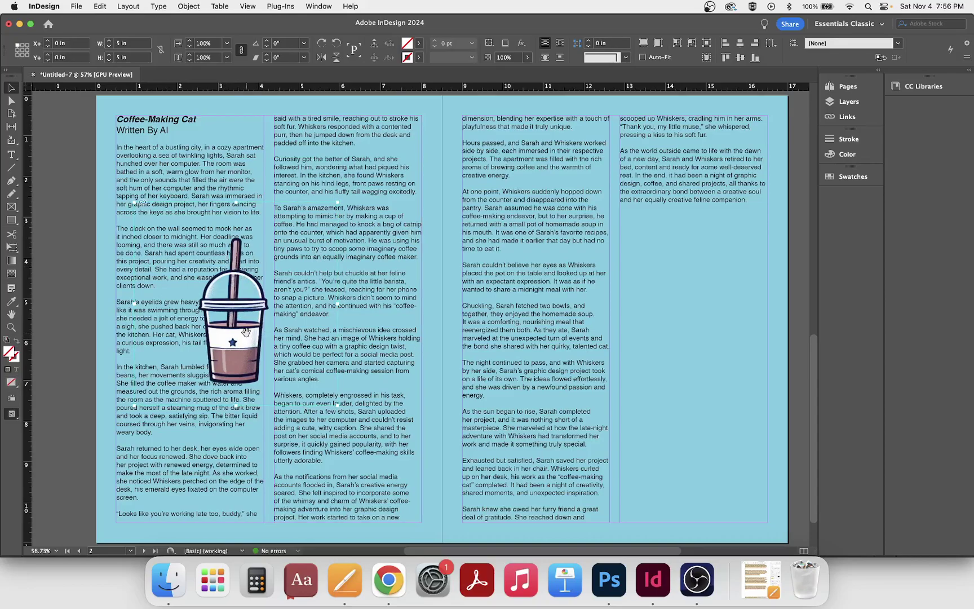
pyautogui.moveTo(337, 202); pyautogui.dragTo(397, 152)
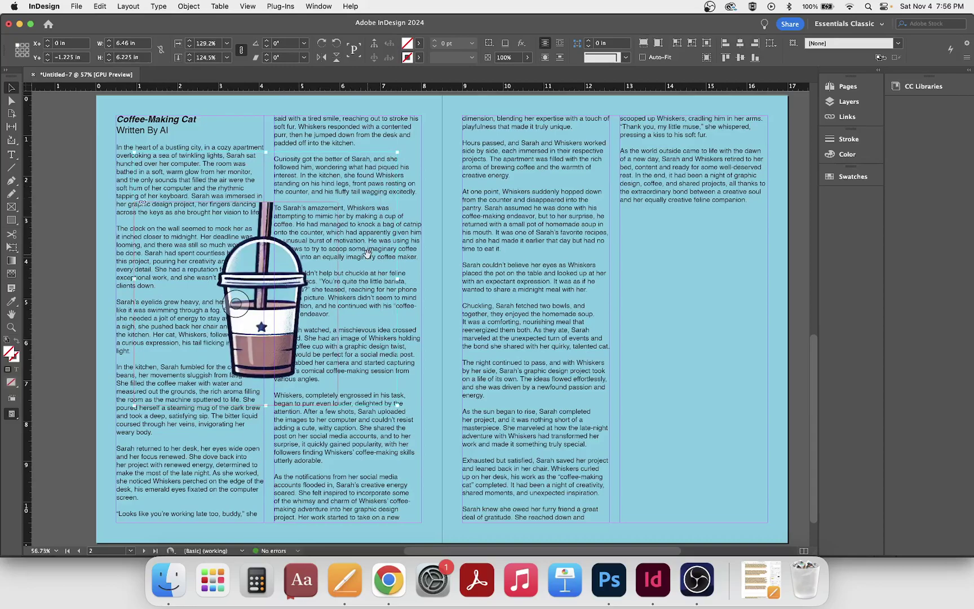
pyautogui.press('super+z')
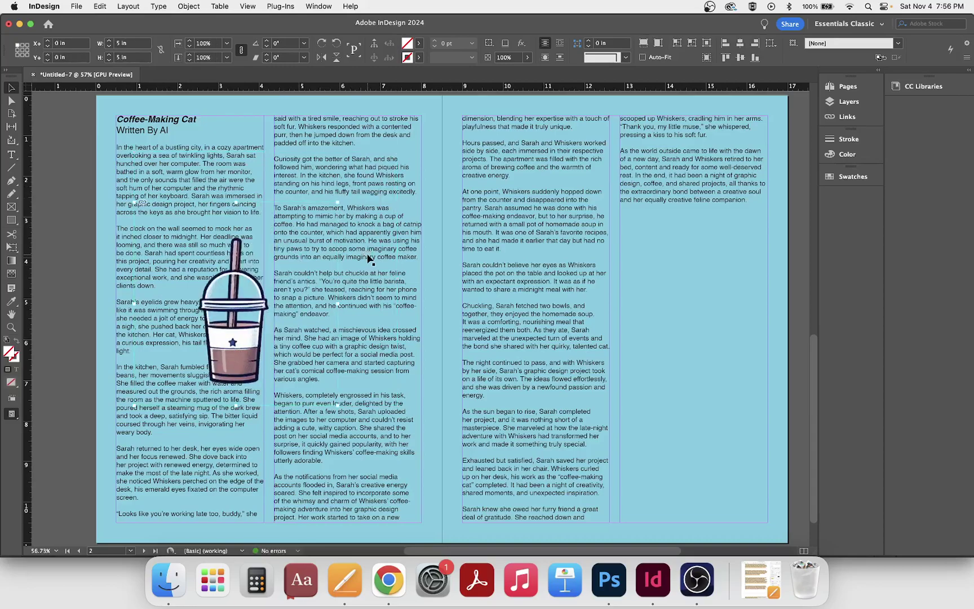
pyautogui.moveTo(244, 290); pyautogui.dragTo(242, 208)
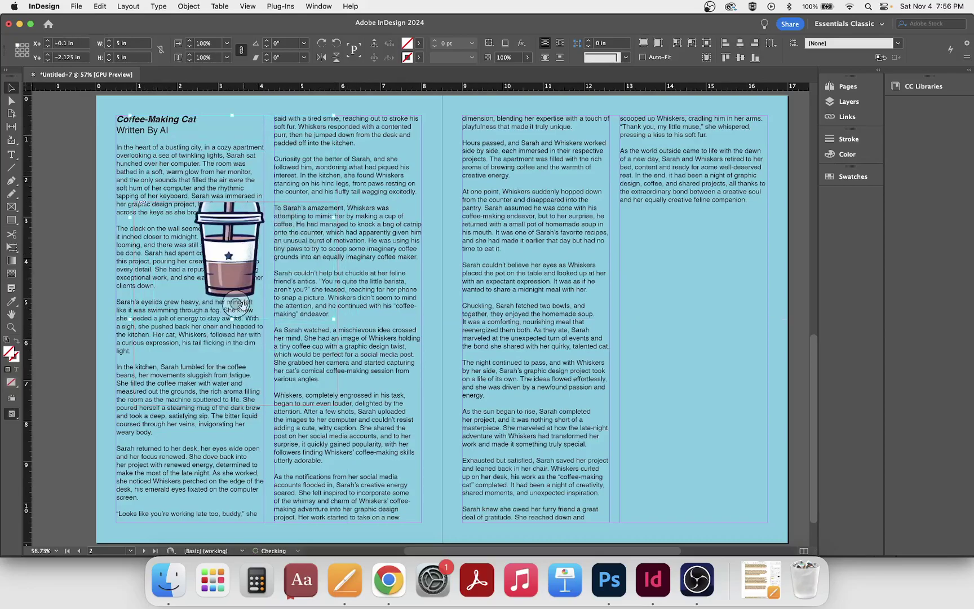
pyautogui.press('super+z')
# - Move the cup image together with its frame to the top of the first column, at about X 0.68 in, Y -0.4 in
pyautogui.click(72, 346)
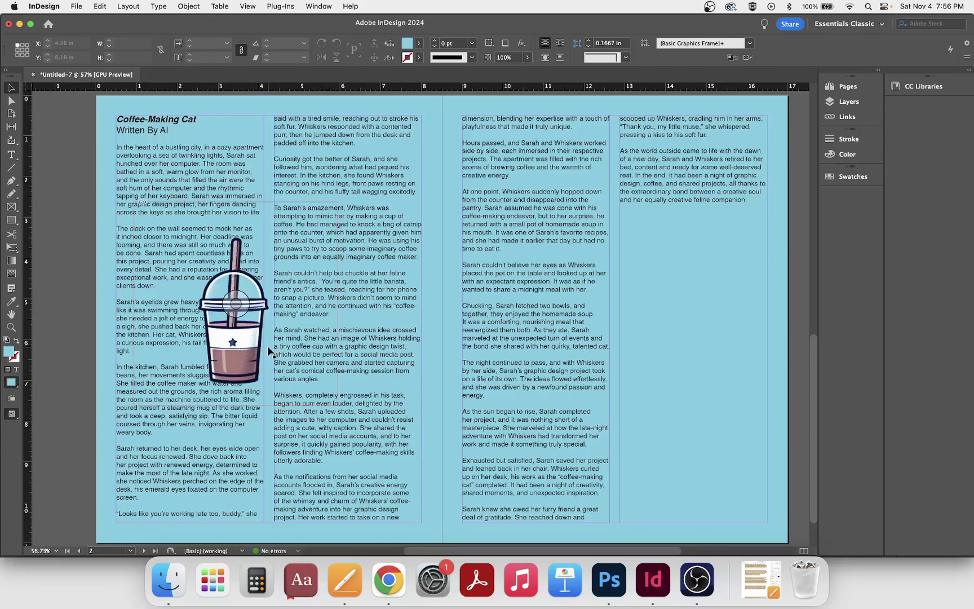
pyautogui.moveTo(254, 322); pyautogui.dragTo(224, 249)
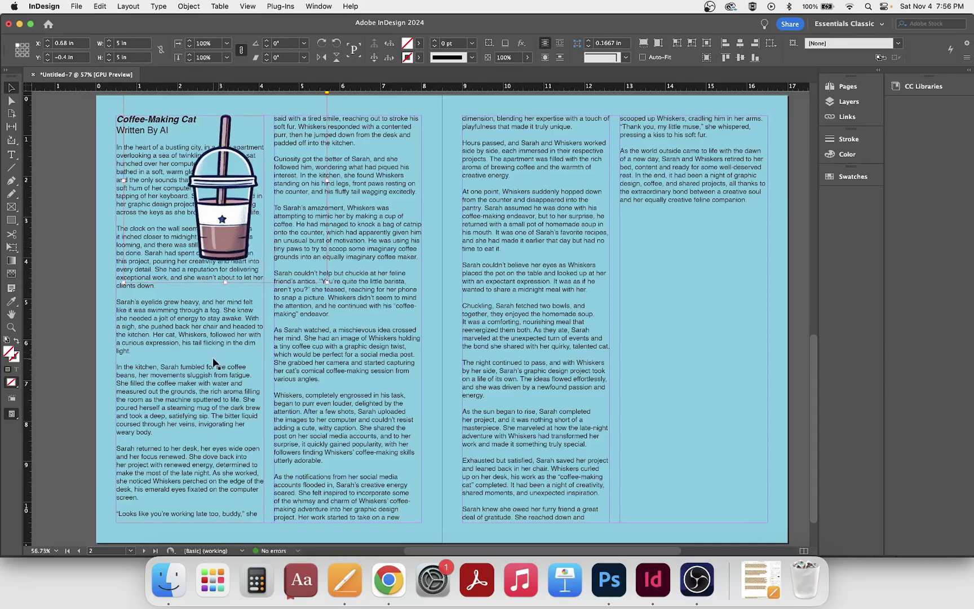
# - Crop the coffee cup image by reducing its frame to about 3.1 by 3.1 in, at X 1.63 in, Y 0.5 in
pyautogui.scroll(3, 268, 190)
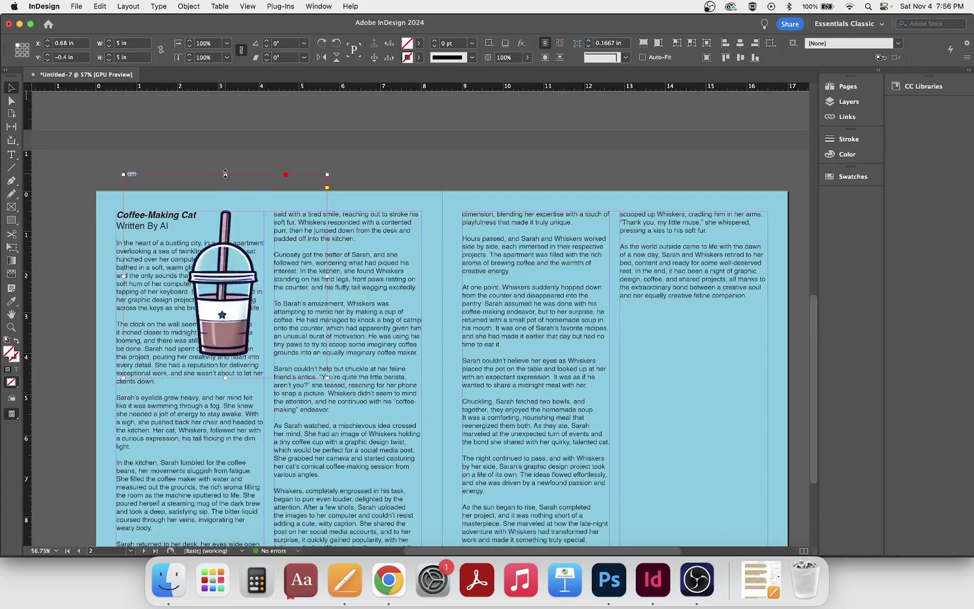
pyautogui.moveTo(226, 174); pyautogui.dragTo(225, 211)
pyautogui.moveTo(227, 376); pyautogui.dragTo(224, 342)
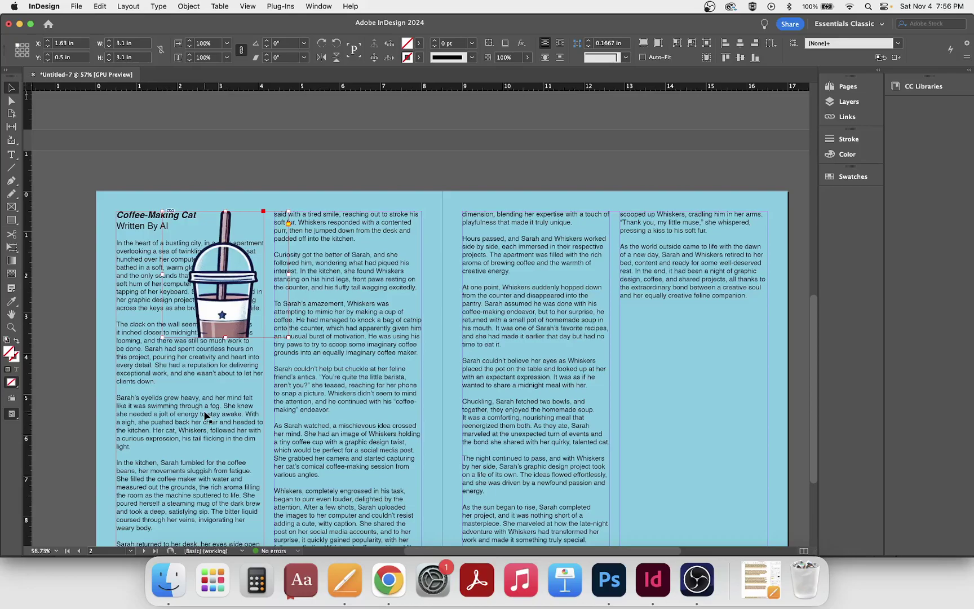
# - Fit the cup artwork to its frame and move the image to about X 1.78 in, Y 0 in
pyautogui.rightClick(242, 314)
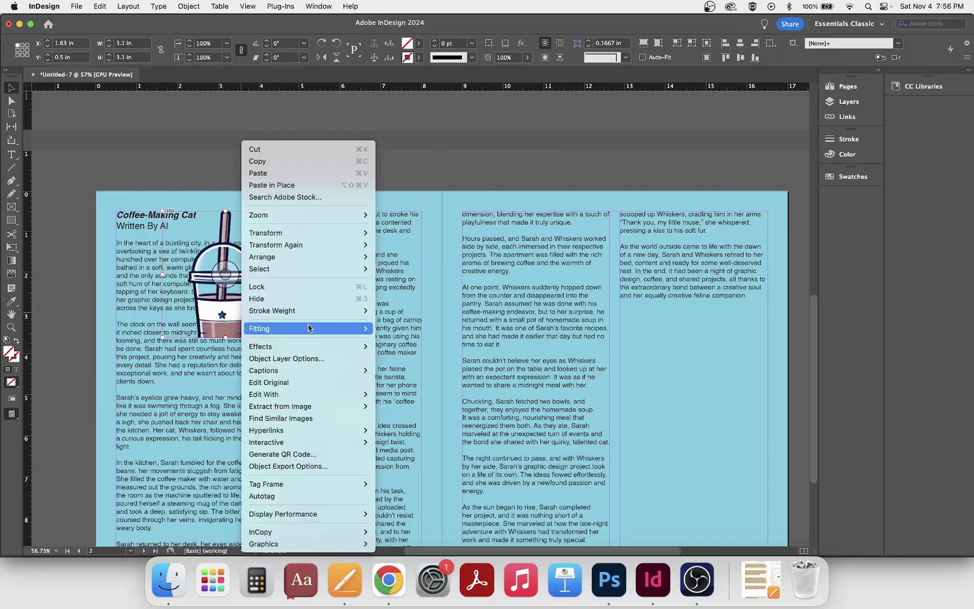
pyautogui.moveTo(308, 329)
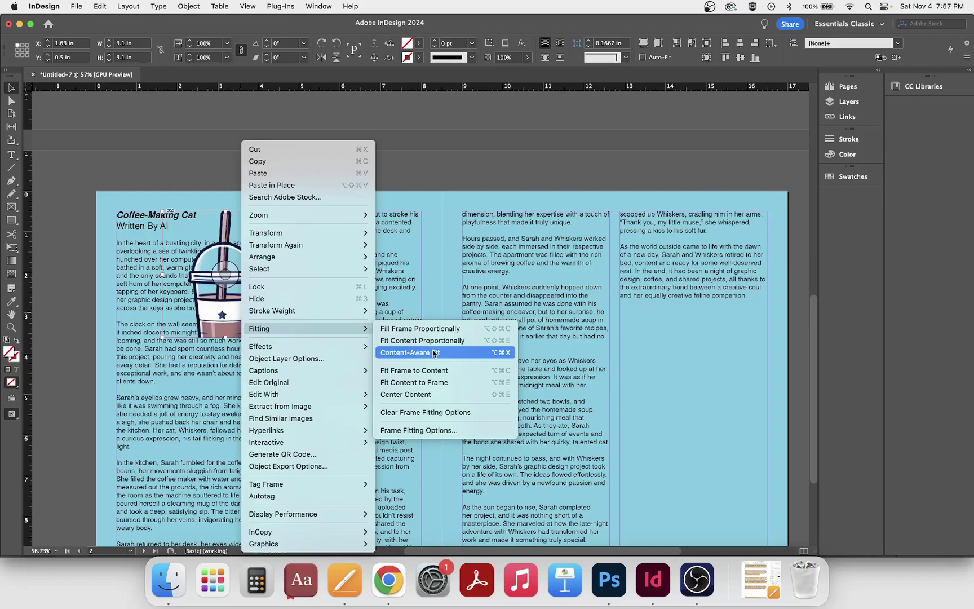
pyautogui.click(444, 387)
pyautogui.moveTo(219, 309); pyautogui.dragTo(224, 293)
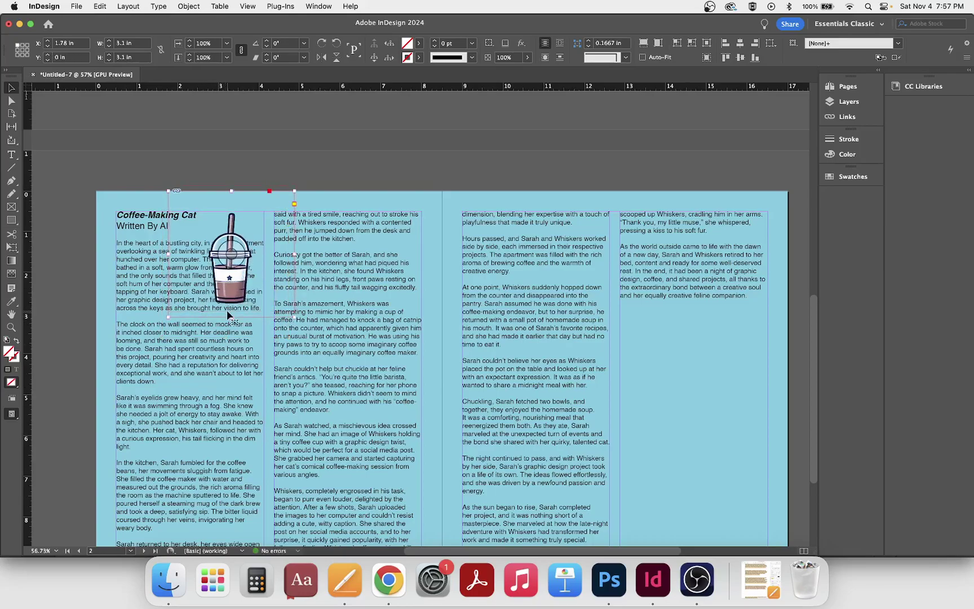
# - Trim the cup frame's right side to the first column's edge, its left side closer to the cup, and its top to the margin
pyautogui.click(325, 169)
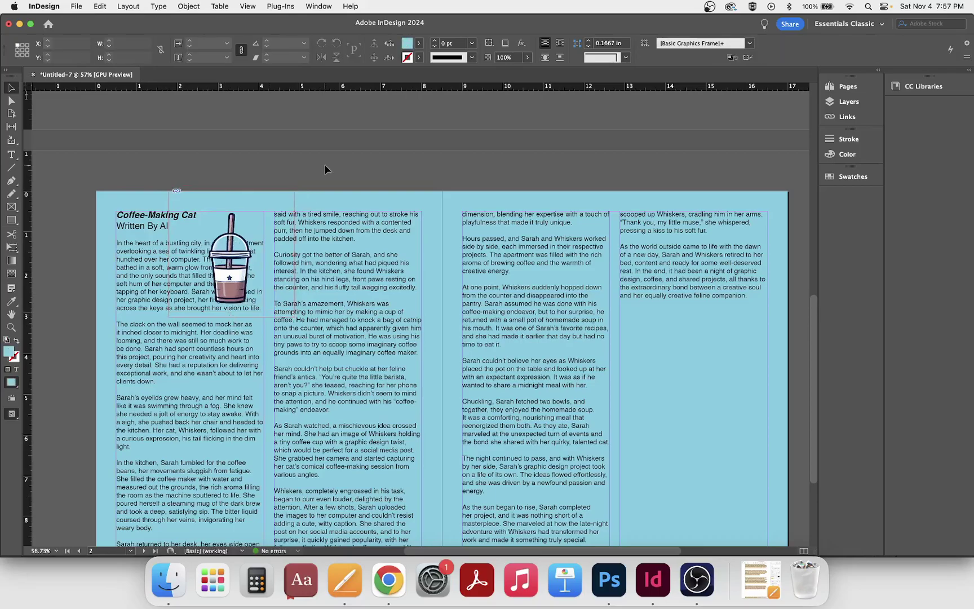
pyautogui.click(295, 246)
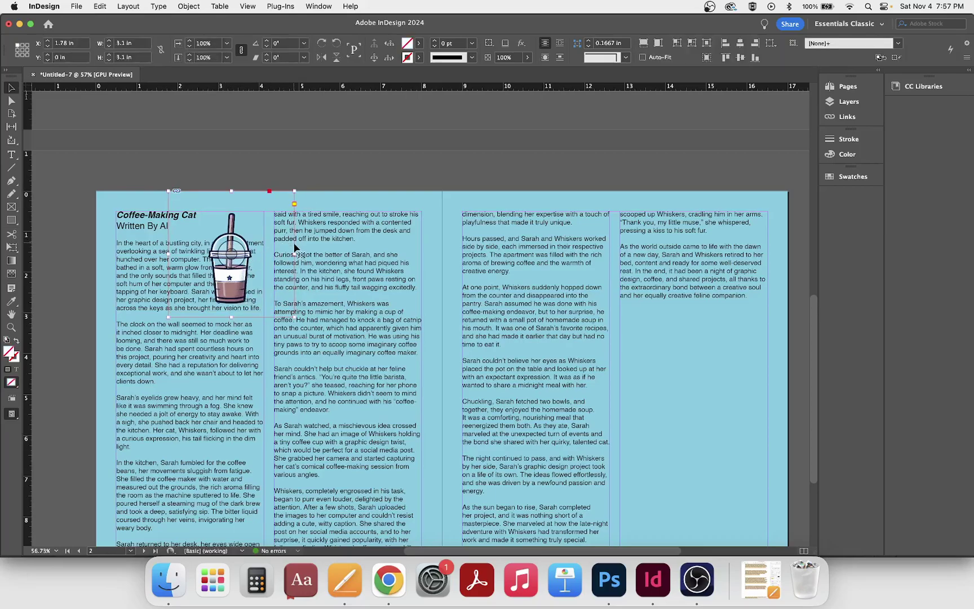
pyautogui.moveTo(294, 253); pyautogui.dragTo(264, 249)
pyautogui.moveTo(167, 256); pyautogui.dragTo(199, 254)
pyautogui.moveTo(230, 193); pyautogui.dragTo(231, 211)
pyautogui.click(272, 196)
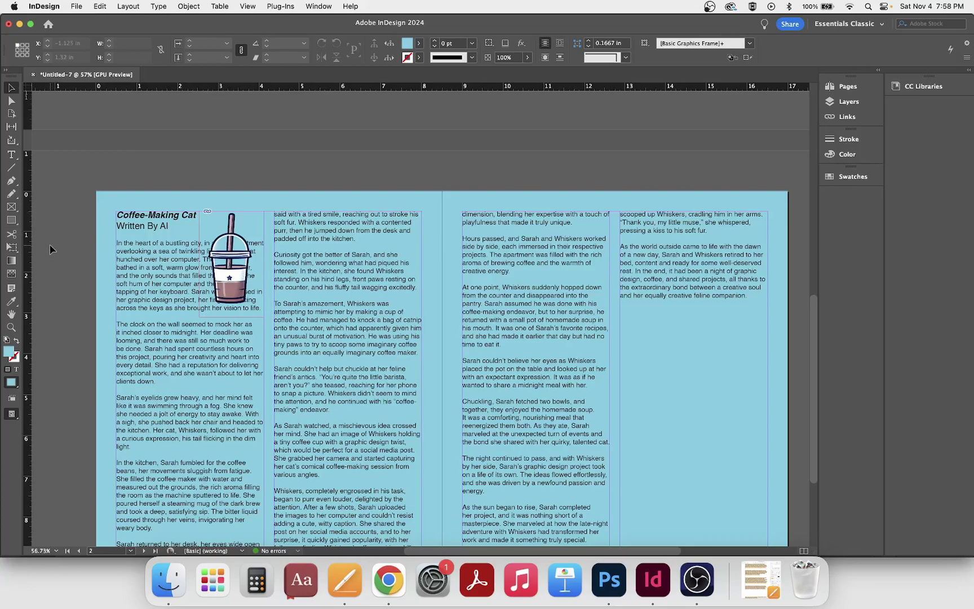
# - Draw a rectangle about 0.96 by 2.22 in over the coffee cup and set its fill to None
pyautogui.click(14, 221)
pyautogui.moveTo(212, 300); pyautogui.dragTo(252, 213)
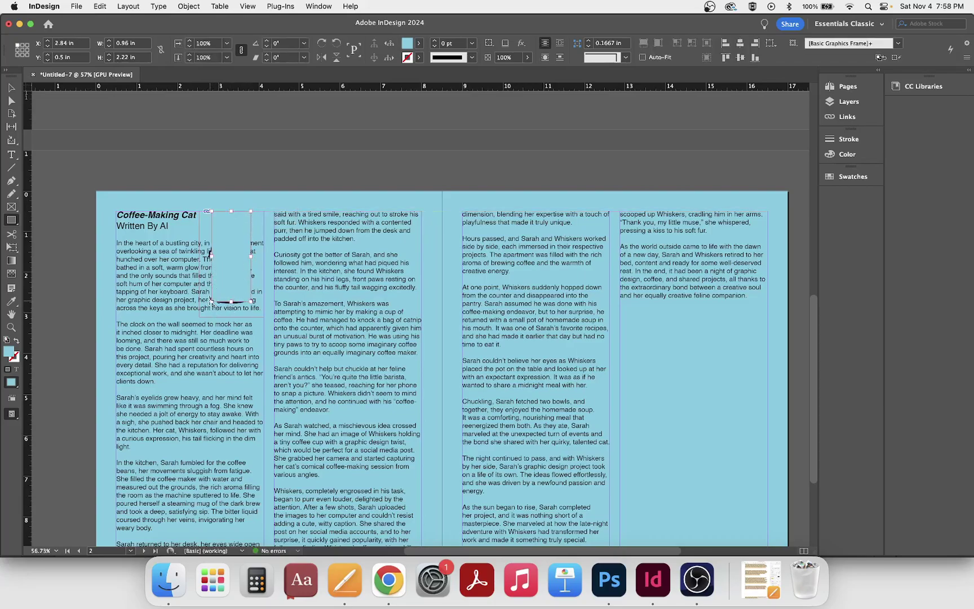
pyautogui.click(12, 88)
pyautogui.click(421, 43)
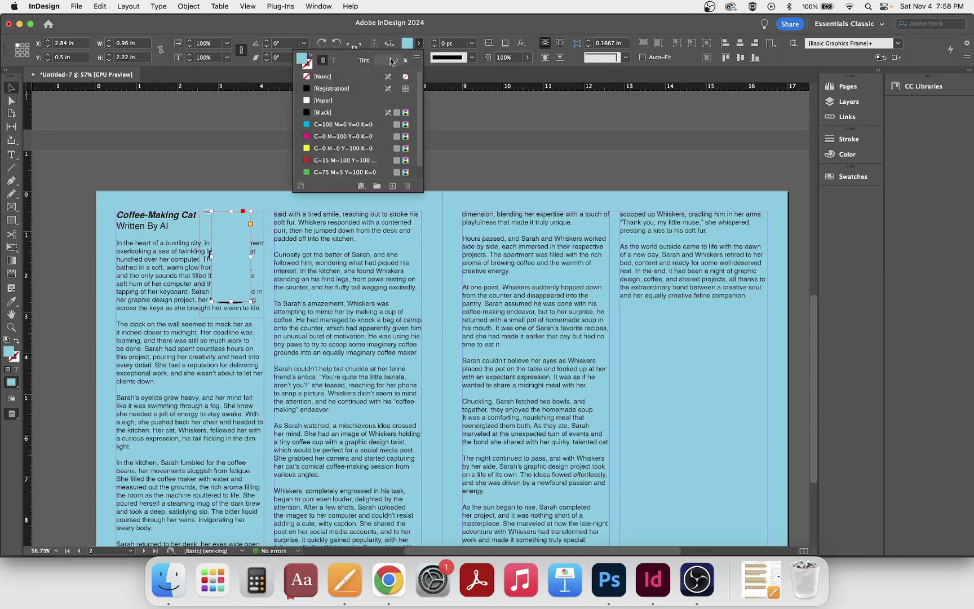
pyautogui.click(326, 76)
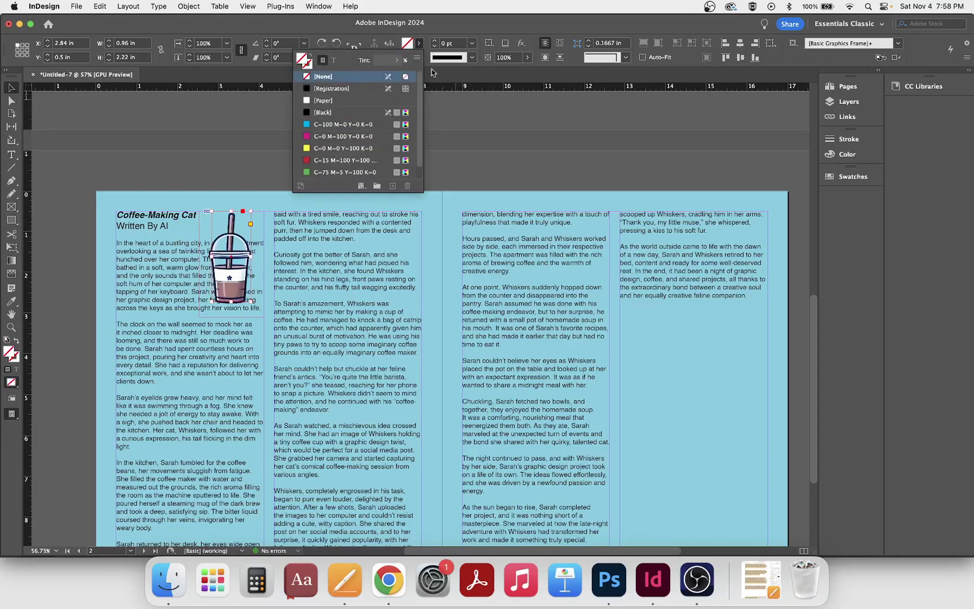
pyautogui.click(418, 44)
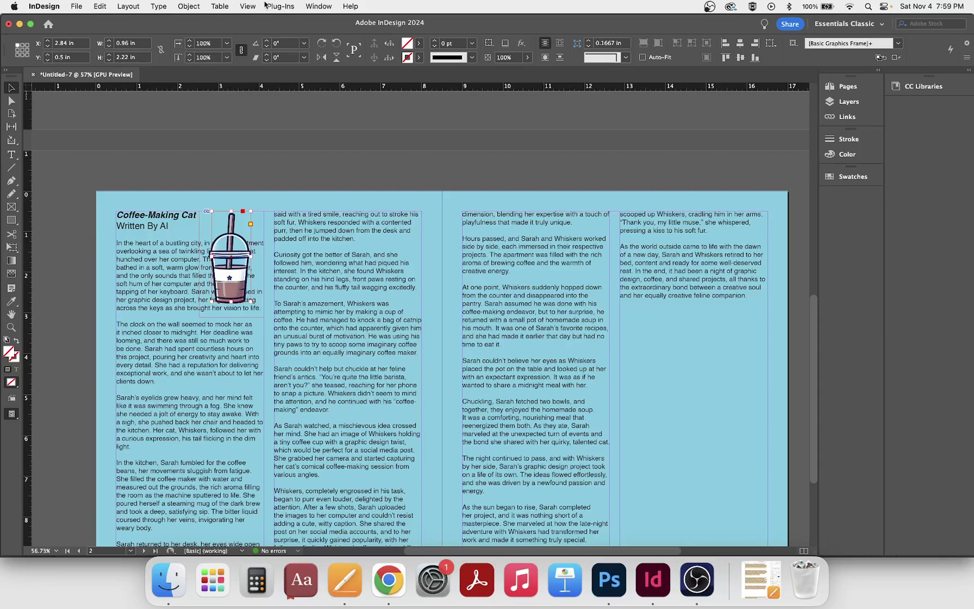
# - Bring up the Text Wrap settings and dock them below Swatches
pyautogui.click(319, 6)
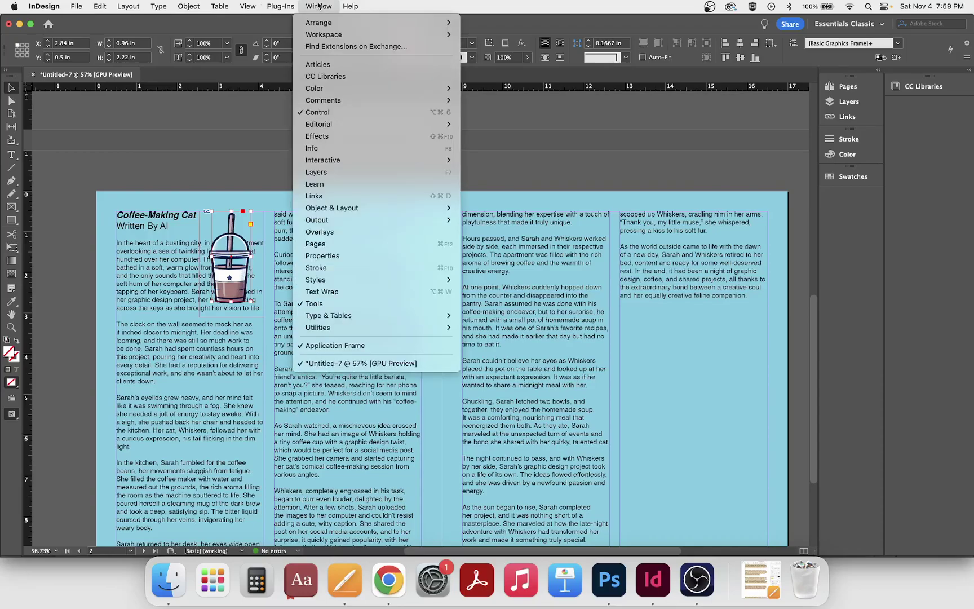
pyautogui.click(344, 290)
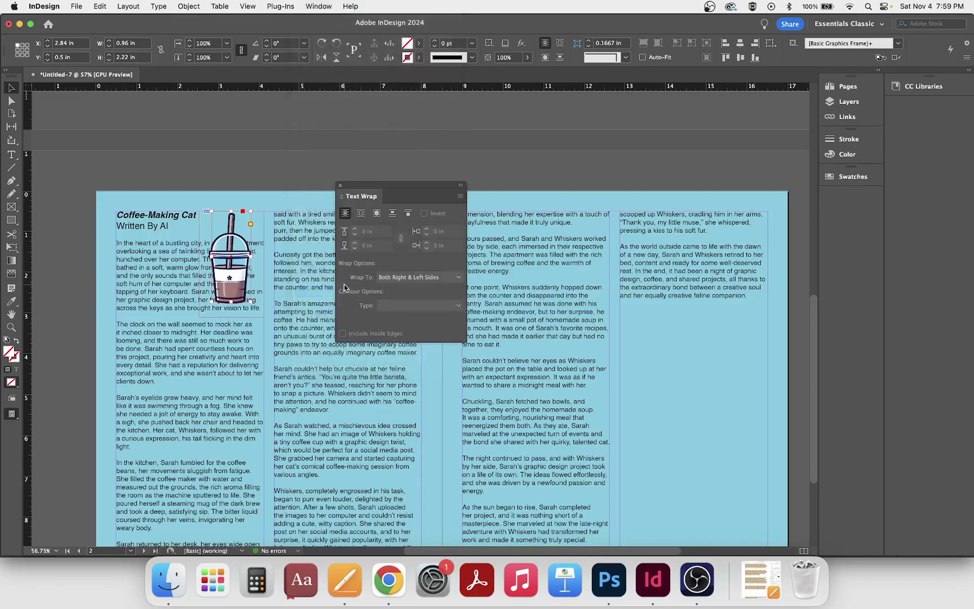
pyautogui.moveTo(404, 189); pyautogui.dragTo(853, 198)
pyautogui.click(852, 200)
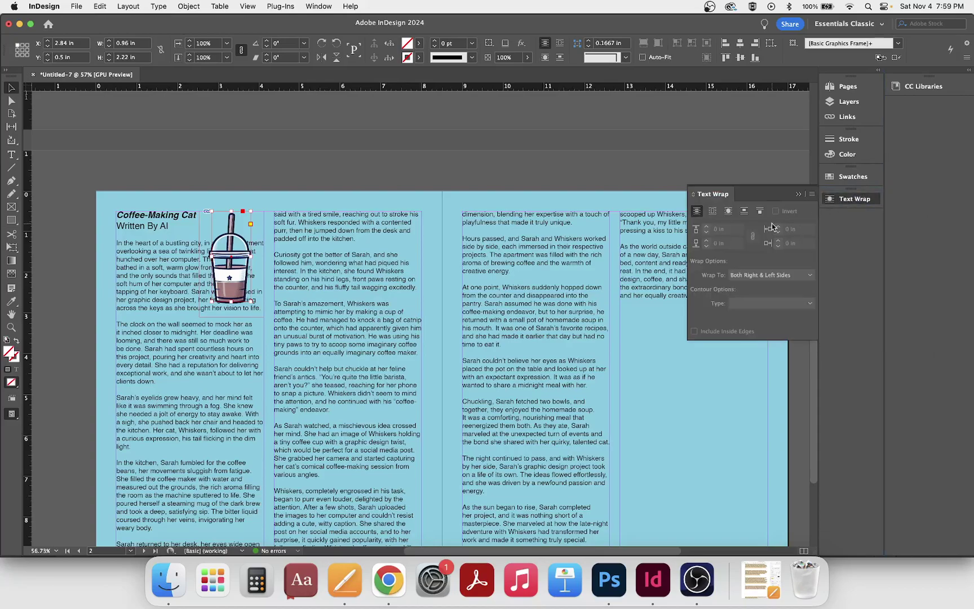
# - Wrap the text around the rectangle's bounding box and widen the rectangle to about 1.325 in, reaching the first column's right edge
pyautogui.click(710, 212)
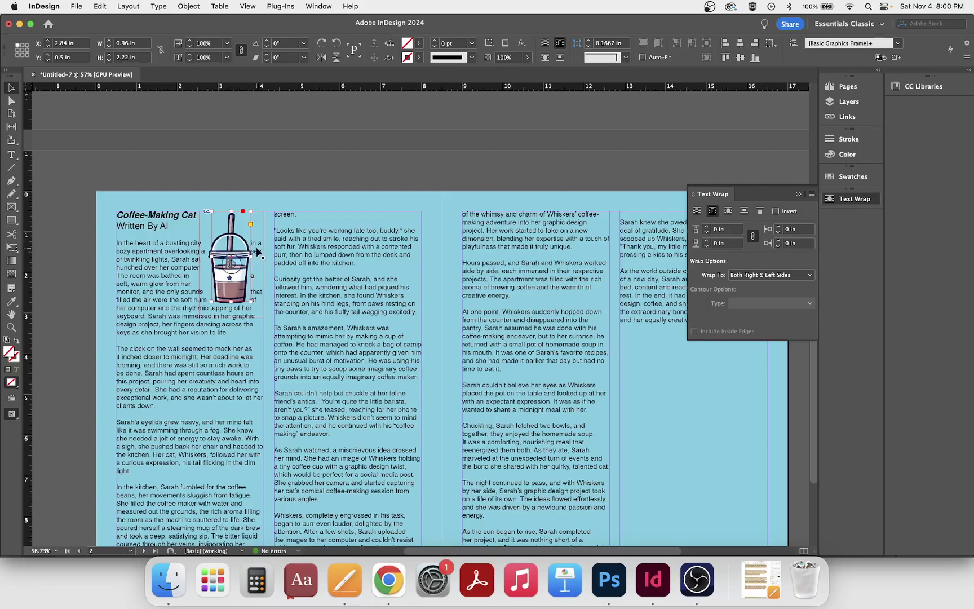
pyautogui.moveTo(251, 258); pyautogui.dragTo(210, 265)
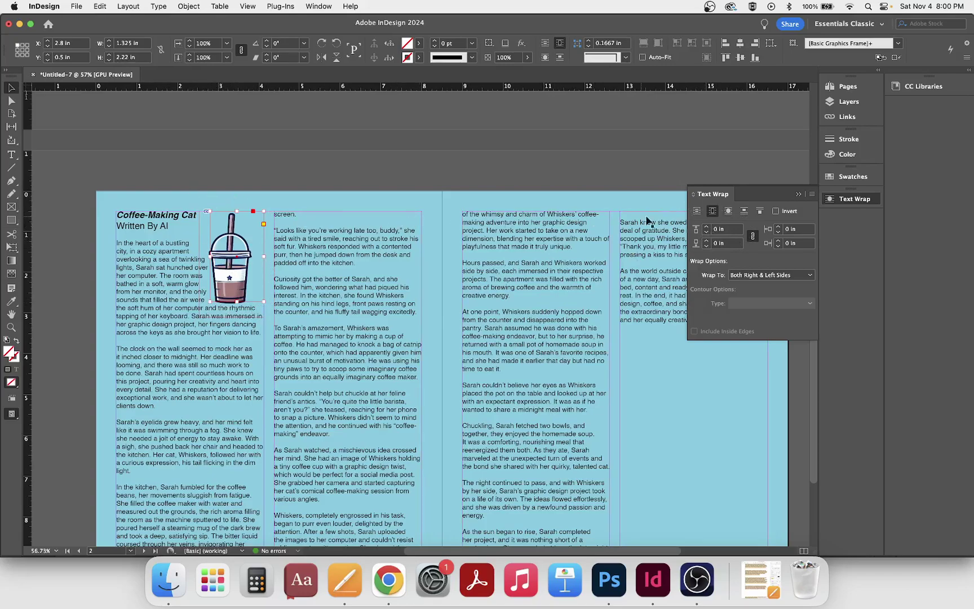
# - Try a text wrap offset of 0.0625 in on all sides of the rectangle, and reset it to 0 in
pyautogui.click(707, 227)
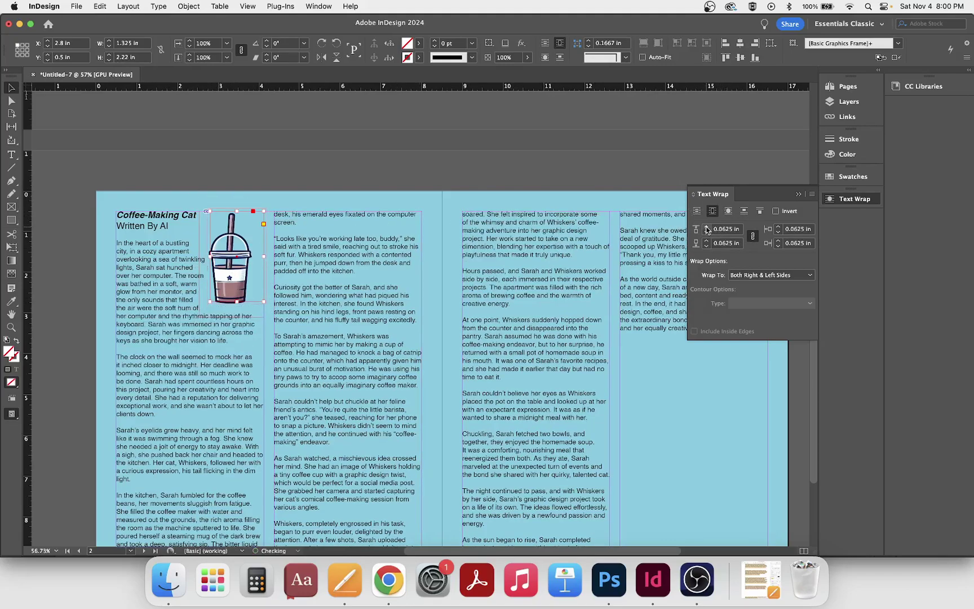
pyautogui.click(707, 227)
pyautogui.click(707, 233)
pyautogui.click(706, 233)
pyautogui.click(706, 234)
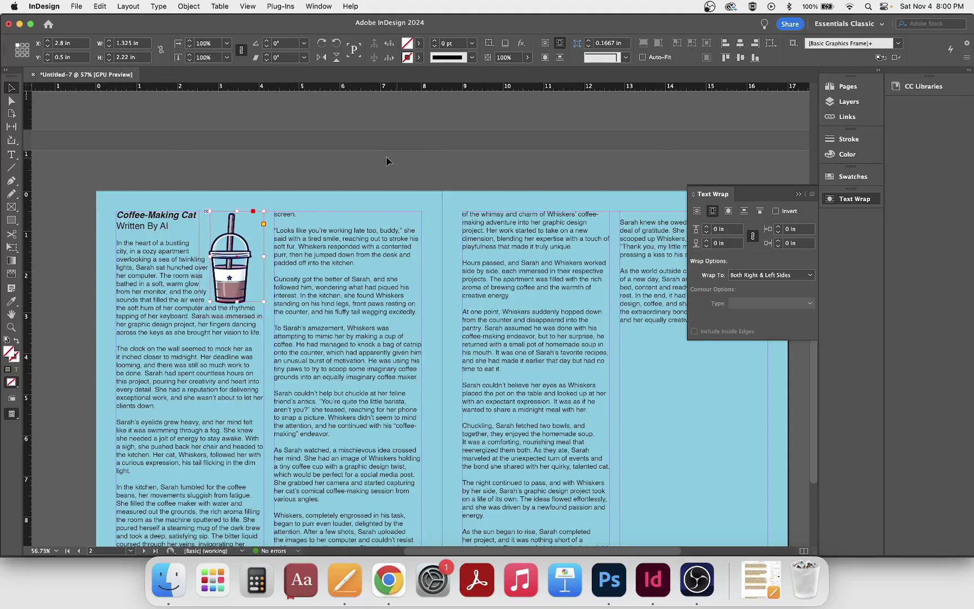
pyautogui.click(331, 164)
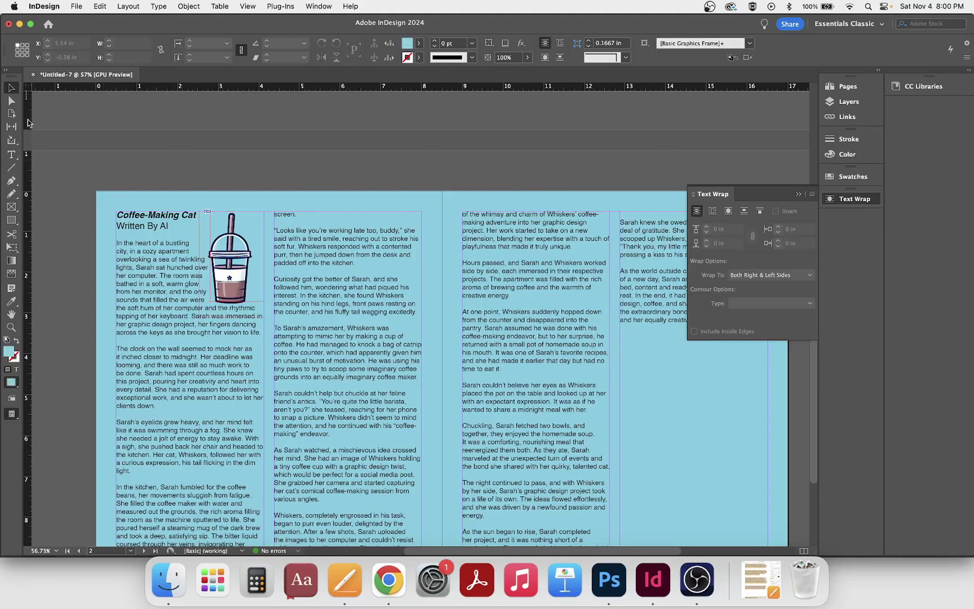
# - Collapse the Text Wrap settings to uncover the last text column
pyautogui.scroll(-5, 294, 195)
pyautogui.scroll(1, 294, 195)
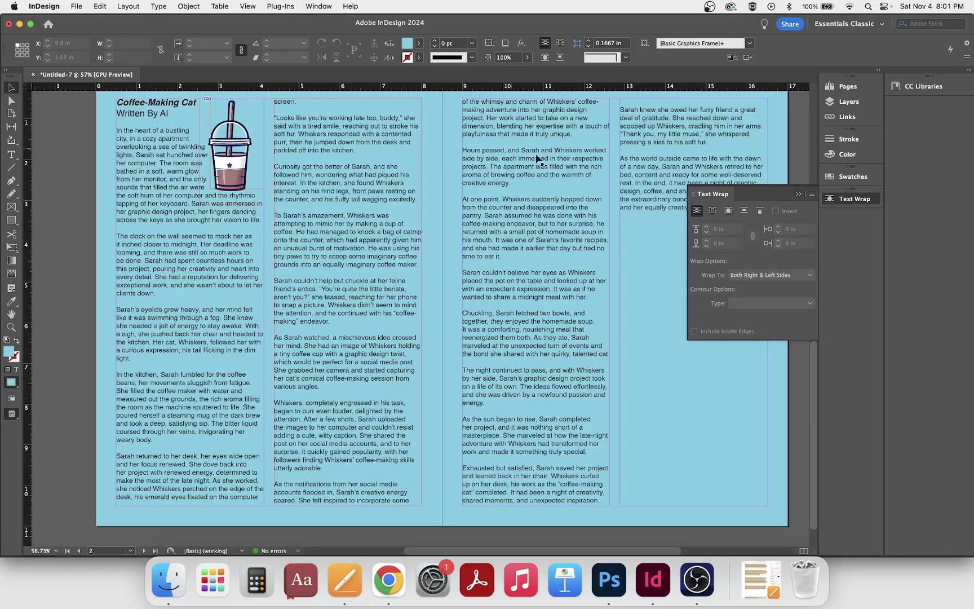
pyautogui.click(799, 195)
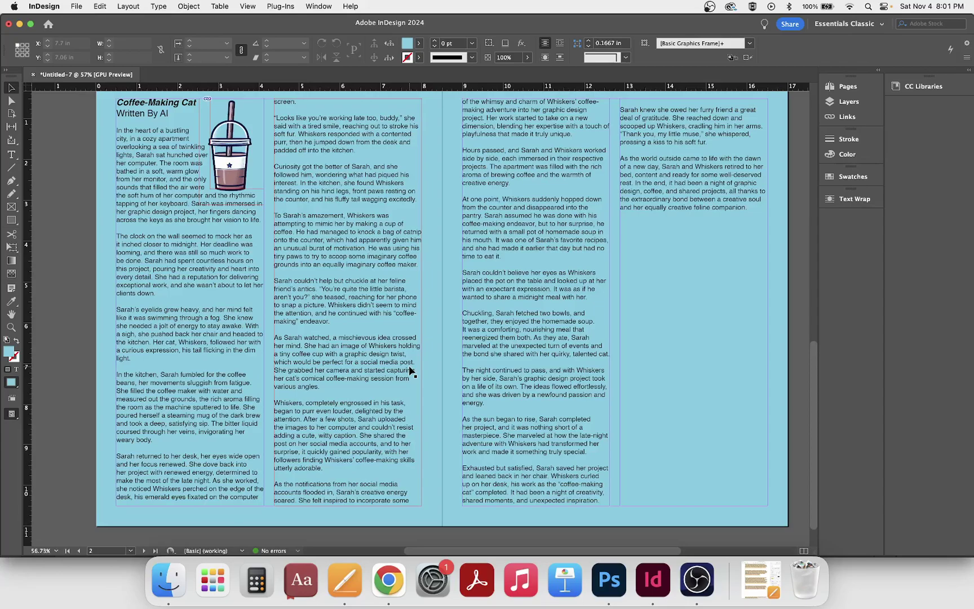
# - Preview the document without guides and frame edges, and review the cover and the story spread with the wrapped cup
pyautogui.press('w')
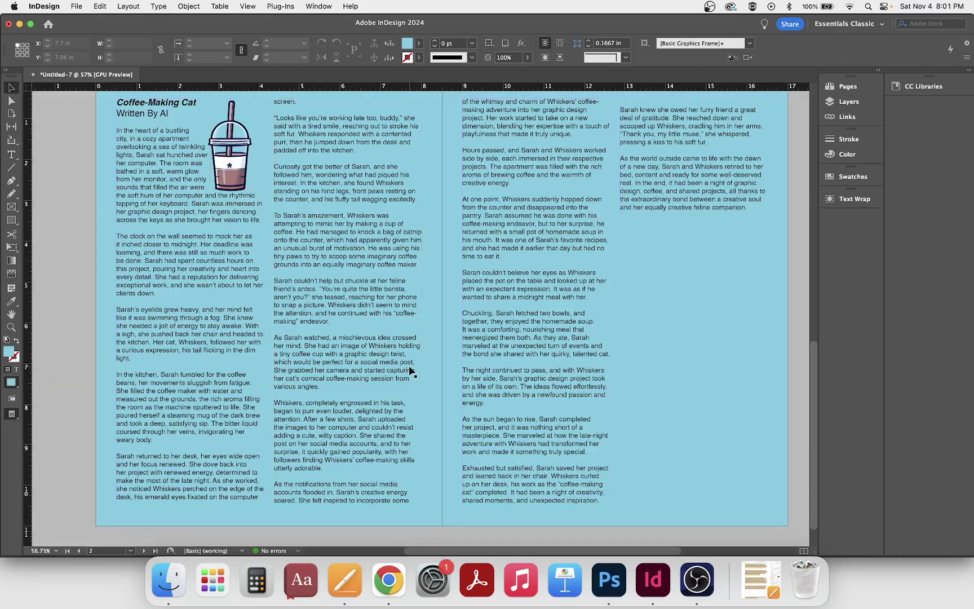
pyautogui.scroll(15, 409, 366)
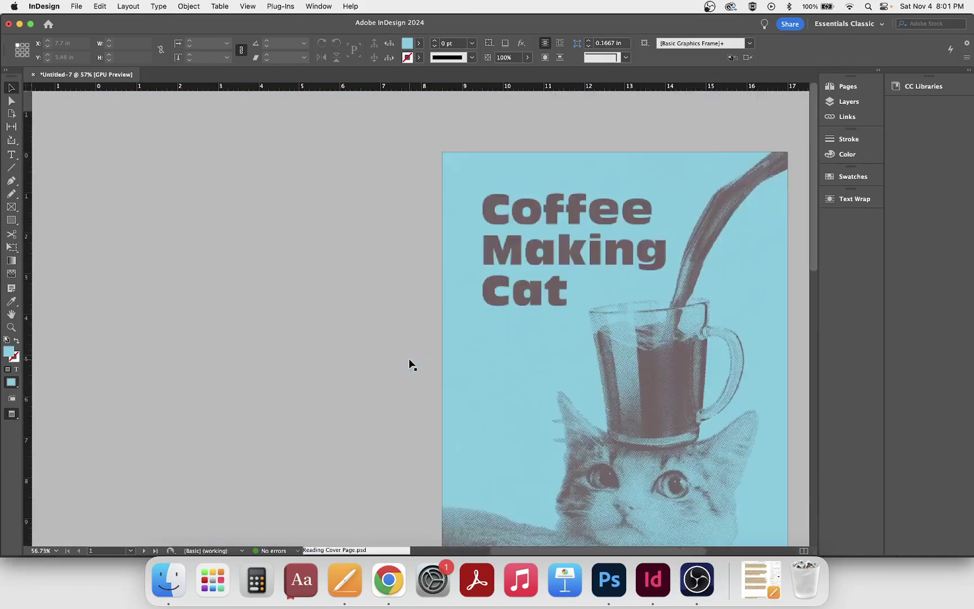
pyautogui.scroll(-3, 409, 357)
pyautogui.scroll(-10, 410, 364)
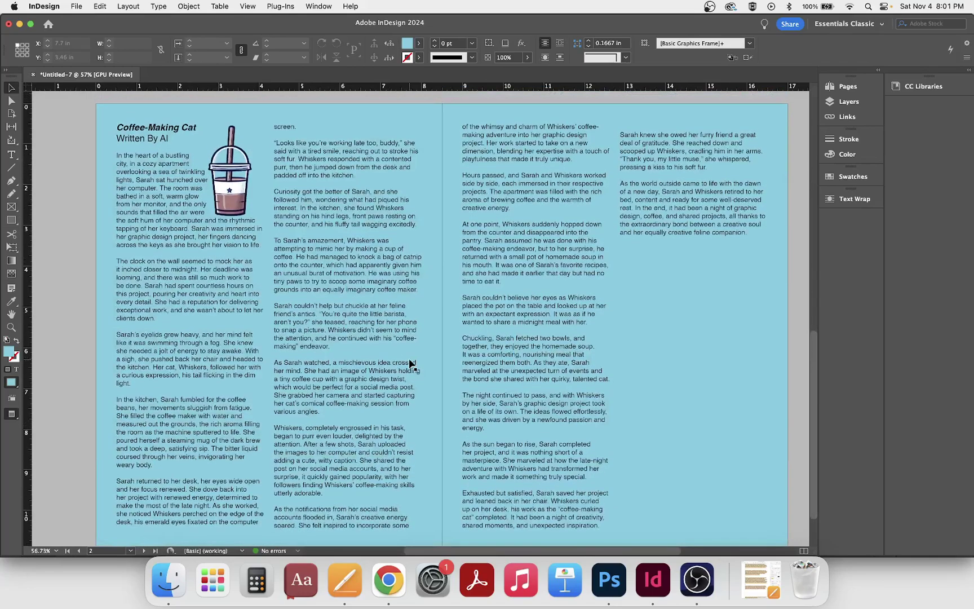
pyautogui.scroll(2, 410, 364)
pyautogui.scroll(-5, 411, 363)
pyautogui.scroll(9, 410, 364)
pyautogui.scroll(-4, 410, 363)
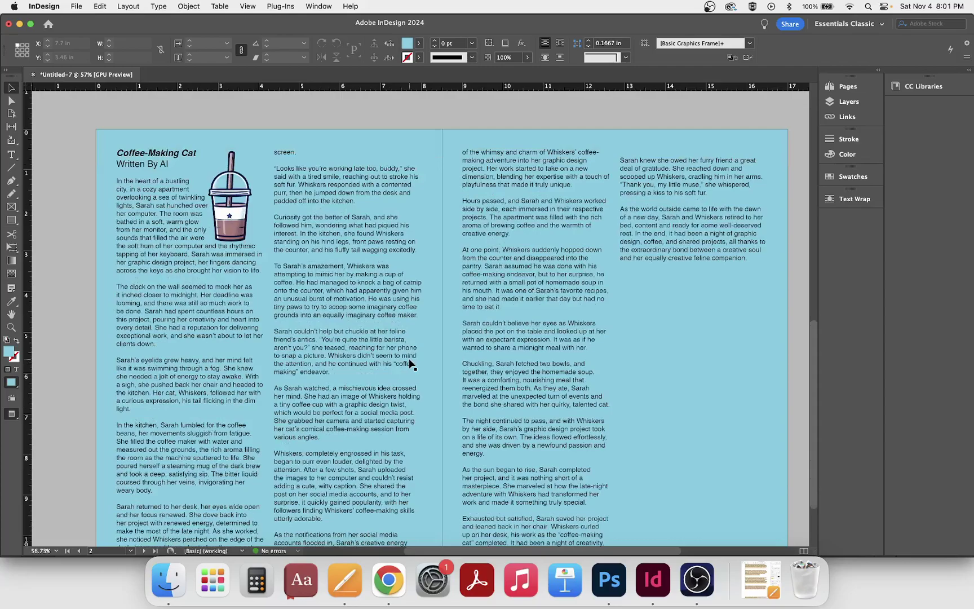
pyautogui.scroll(-2, 410, 364)
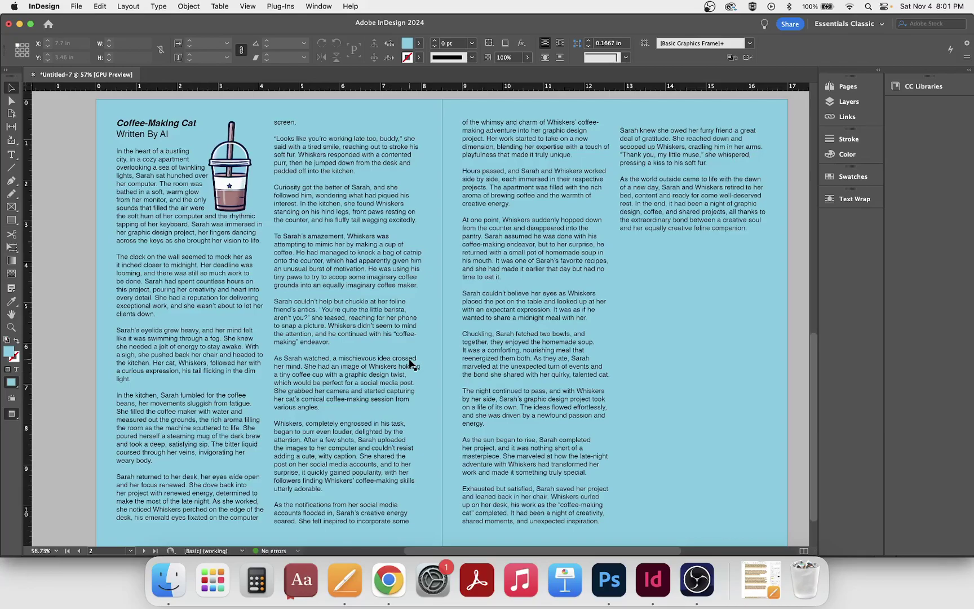
pyautogui.scroll(2, 412, 365)
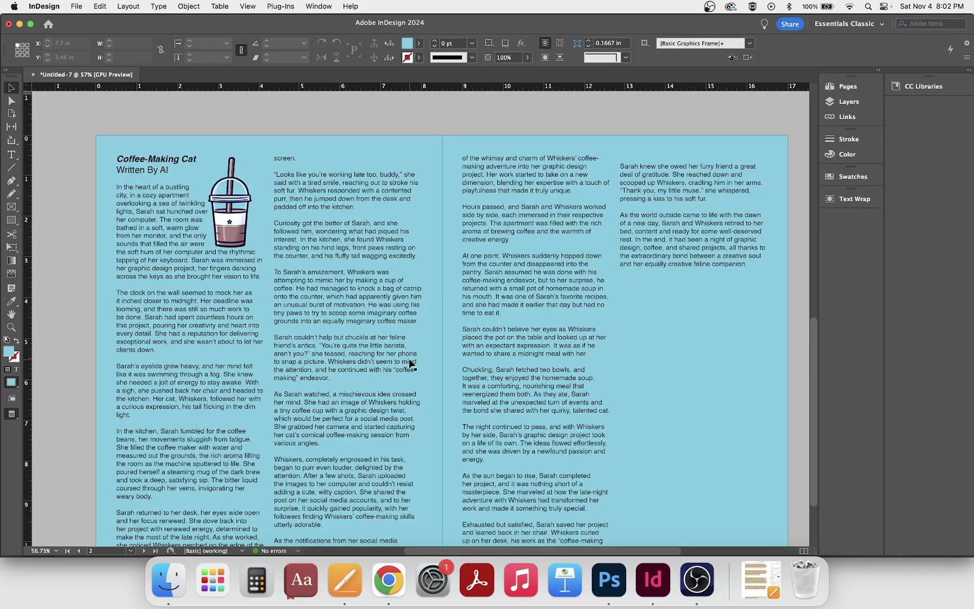
pyautogui.press('w')
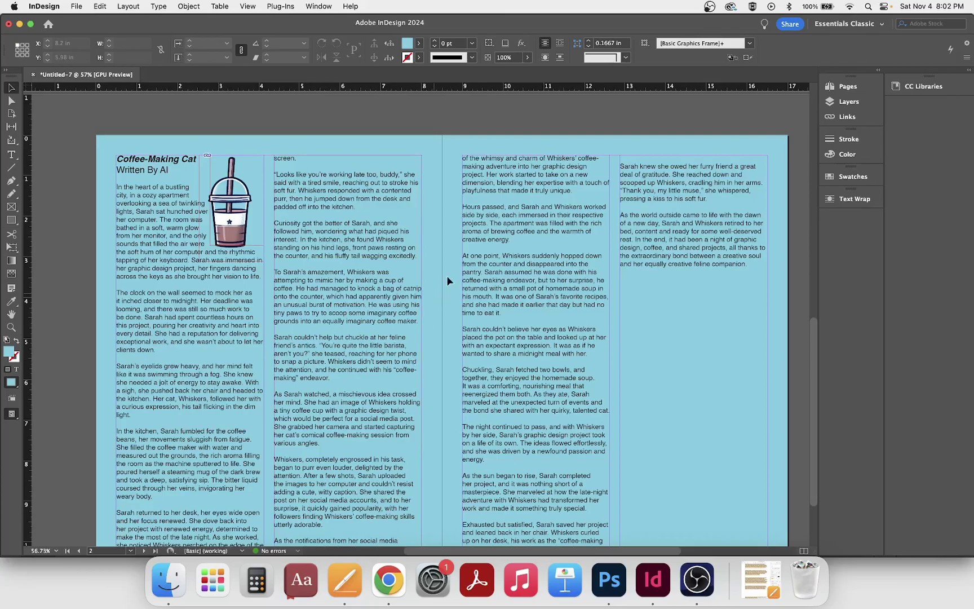
# - Place Coffee Cat.psd from the Desktop and position it over the middle of the story spread, at about X 3.33 in, Y 0.54 in
pyautogui.scroll(-5, 477, 233)
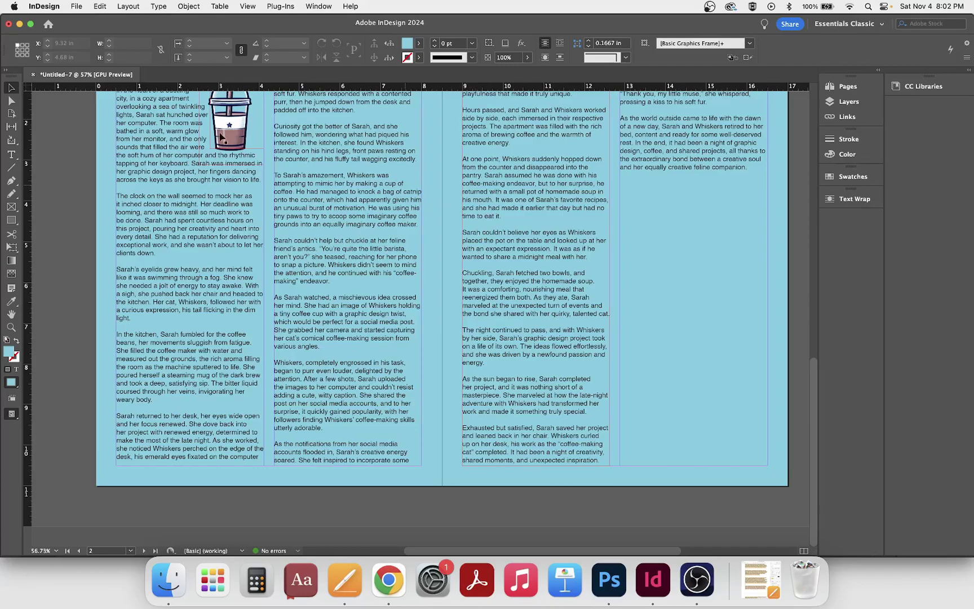
pyautogui.click(76, 7)
pyautogui.click(66, 456)
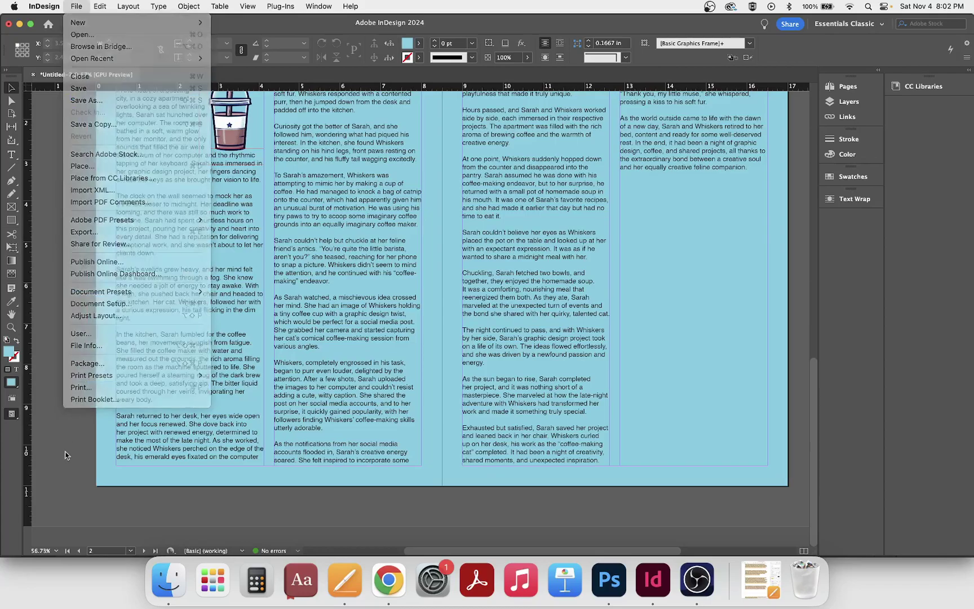
pyautogui.click(75, 6)
pyautogui.click(114, 175)
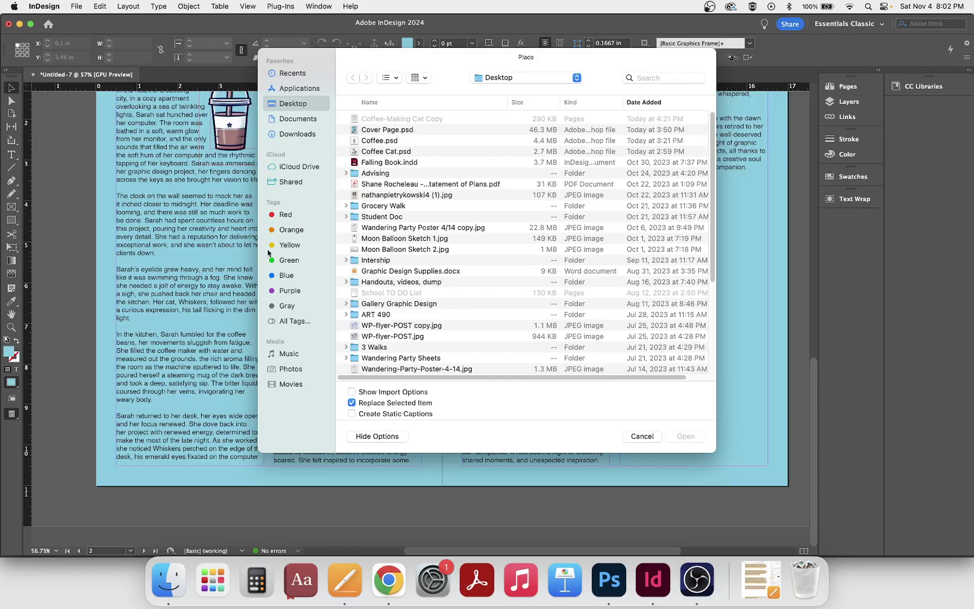
pyautogui.click(407, 153)
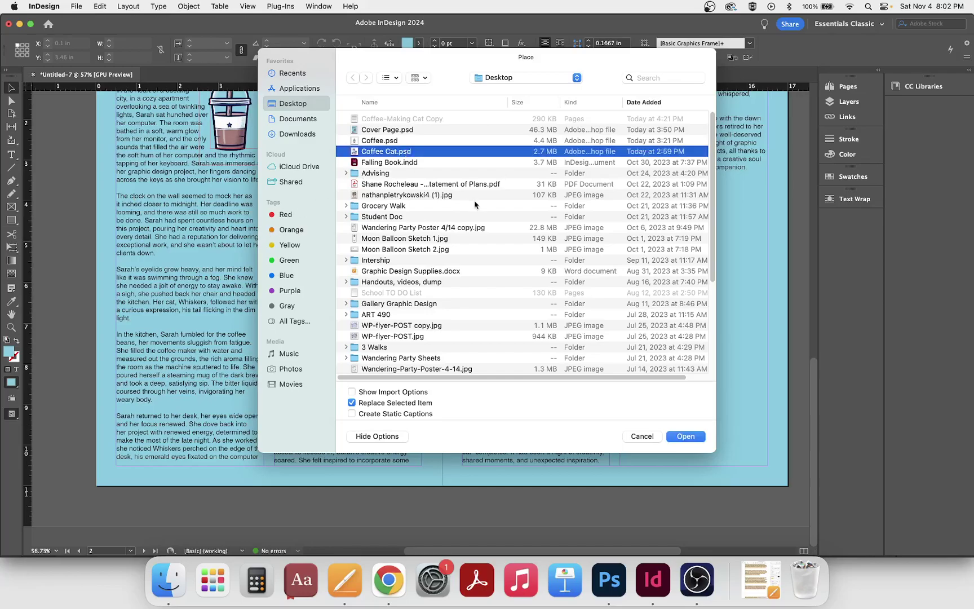
pyautogui.click(685, 437)
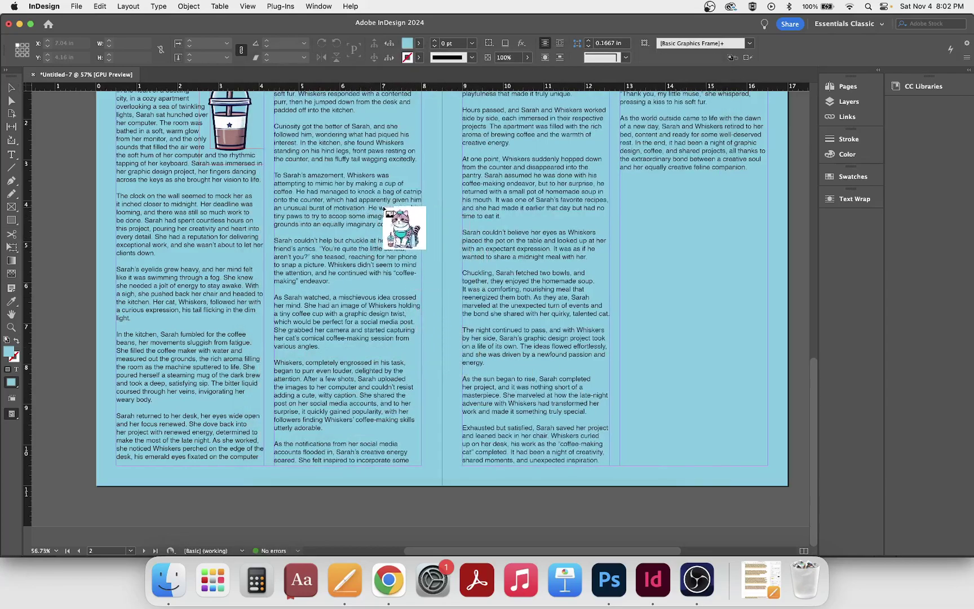
pyautogui.click(75, 220)
pyautogui.moveTo(302, 461); pyautogui.dragTo(433, 291)
pyautogui.moveTo(470, 386); pyautogui.dragTo(485, 389)
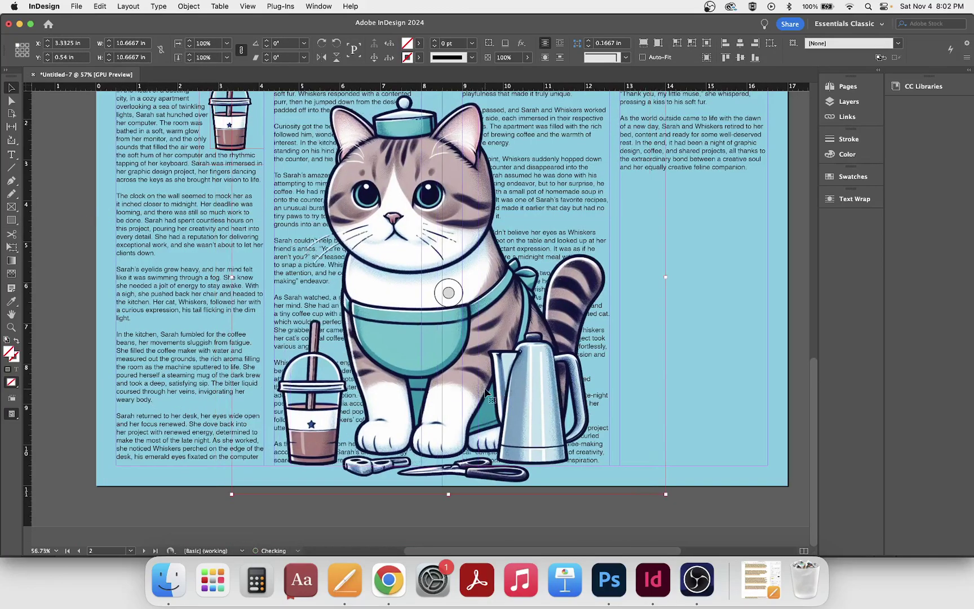
# - Move the cat image over the story spread to about X 3.84 in, Y 0.58 in
pyautogui.moveTo(444, 342); pyautogui.dragTo(464, 343)
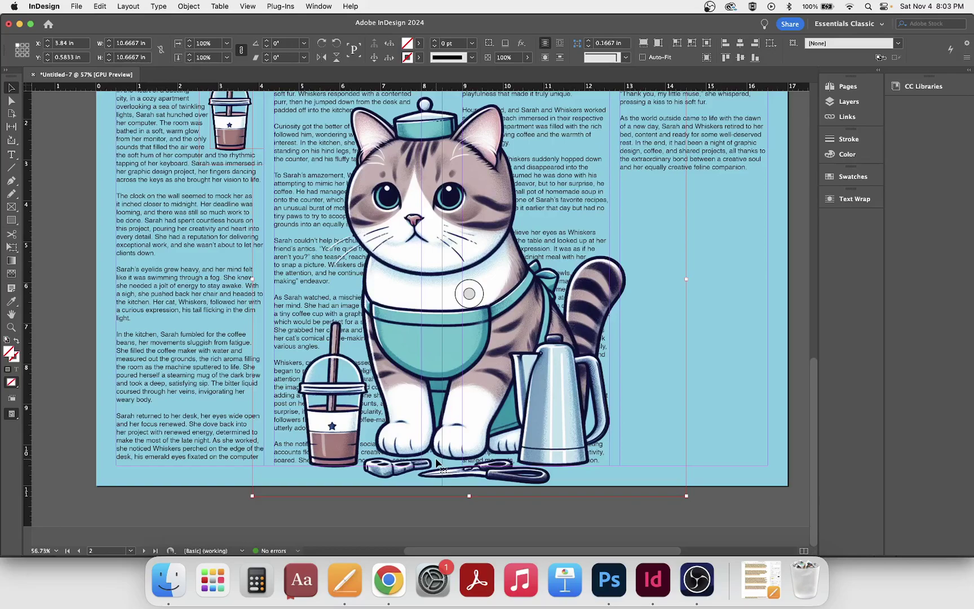
pyautogui.scroll(10, 530, 364)
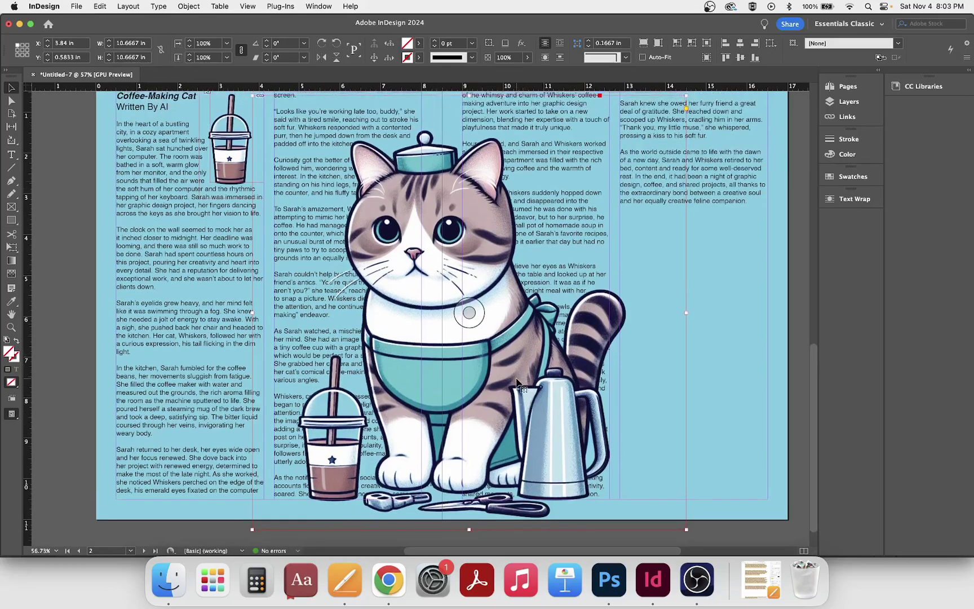
pyautogui.scroll(-10, 514, 388)
pyautogui.scroll(2, 515, 393)
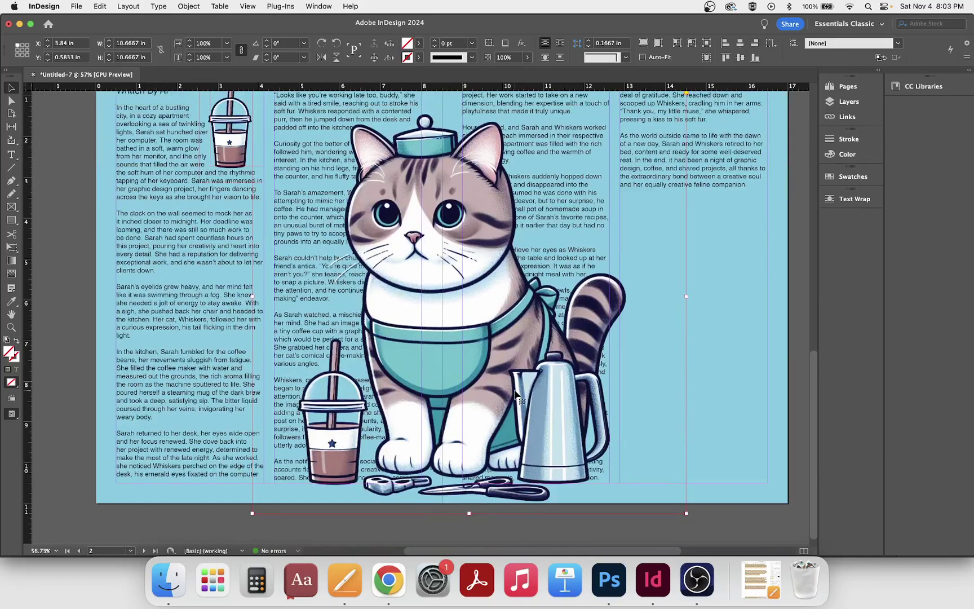
pyautogui.scroll(2, 515, 390)
pyautogui.scroll(-3, 515, 390)
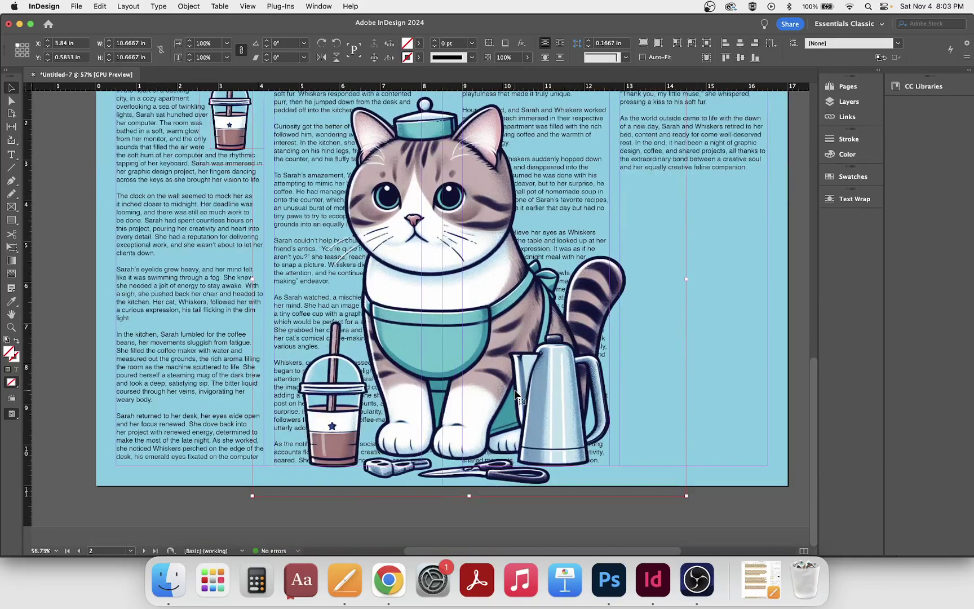
pyautogui.scroll(20, 515, 391)
pyautogui.scroll(-20, 515, 390)
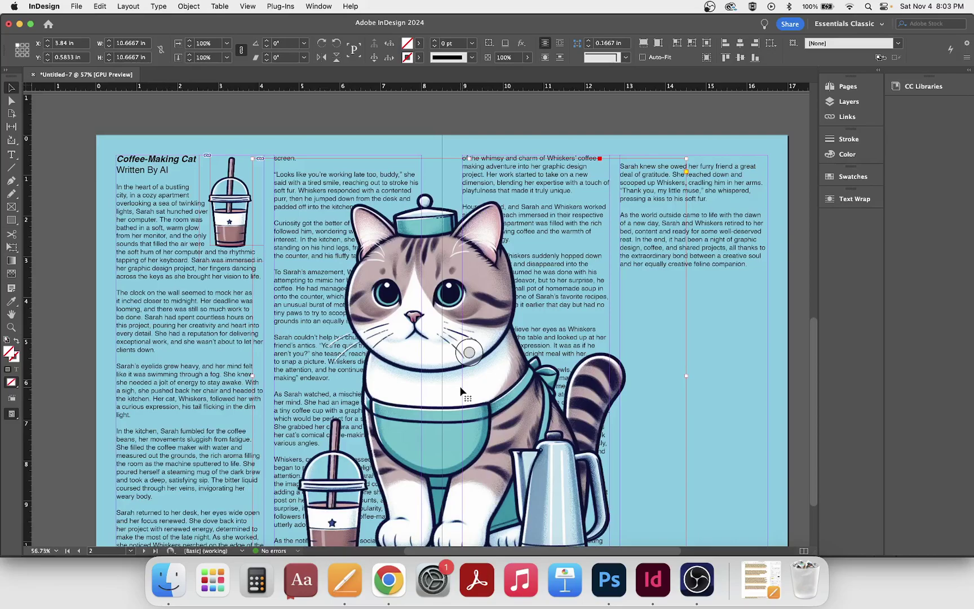
pyautogui.scroll(-4, 437, 300)
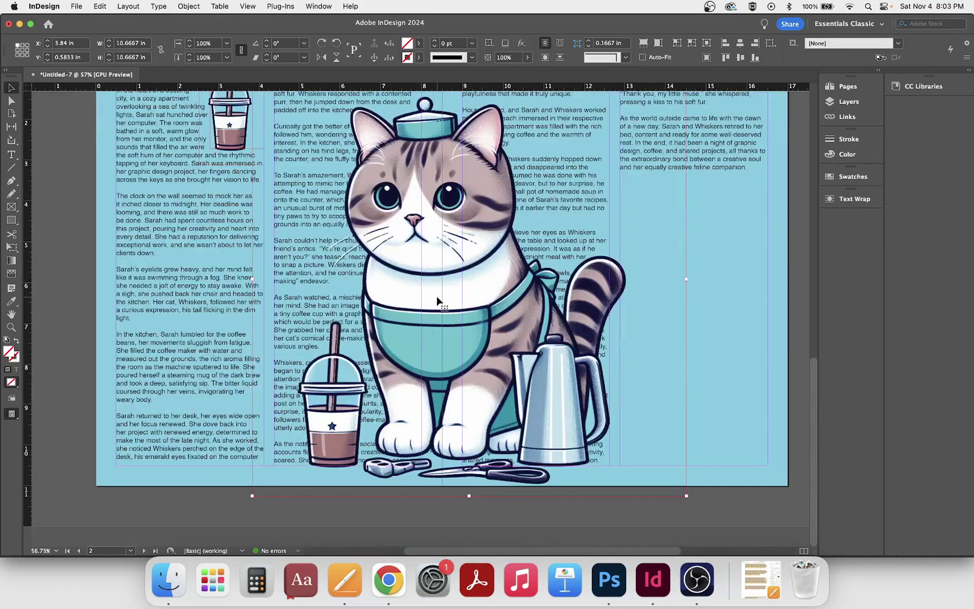
# - Shrink the cat's frame proportionally to about 9.15 in square with its bottom edge kept in place, and fit the content to the frame
pyautogui.scroll(3, 490, 389)
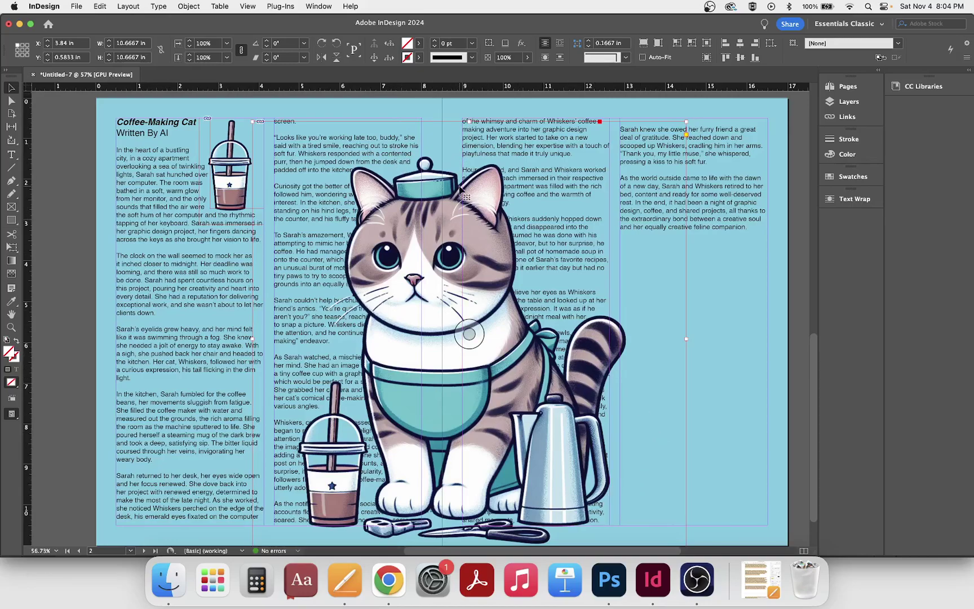
pyautogui.moveTo(470, 122); pyautogui.dragTo(468, 195)
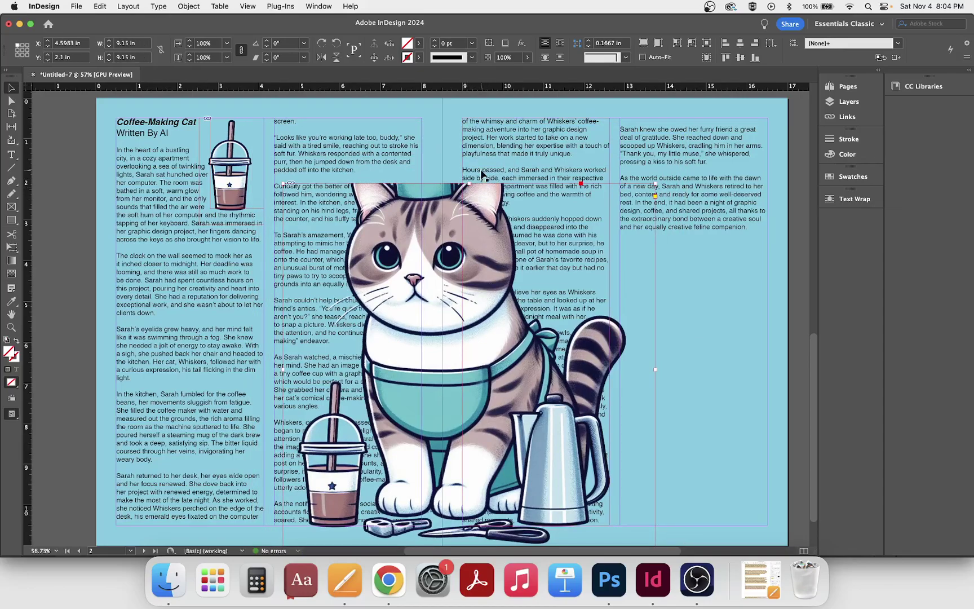
pyautogui.rightClick(463, 240)
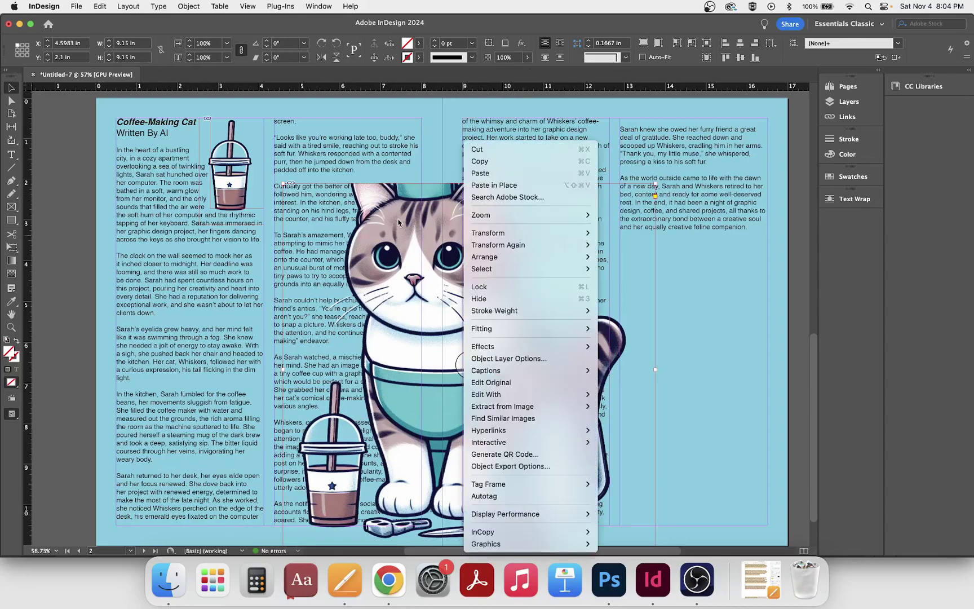
pyautogui.moveTo(526, 335)
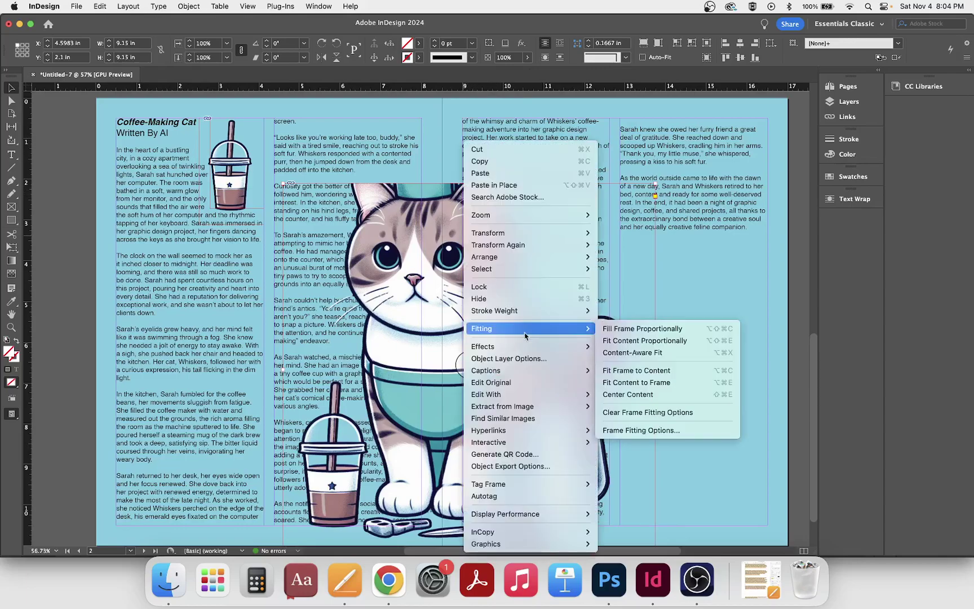
pyautogui.click(637, 387)
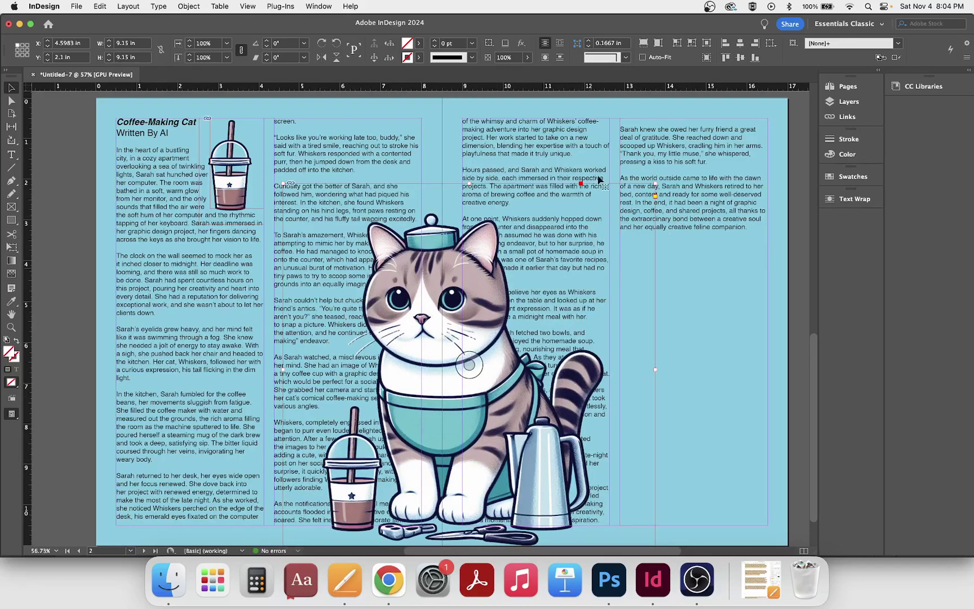
# - Move the cat image up and left to about X 4.48 in, Y 1.96 in, and nudge it left to X 4.4522 in
pyautogui.scroll(-1, 575, 192)
pyautogui.scroll(-3, 575, 192)
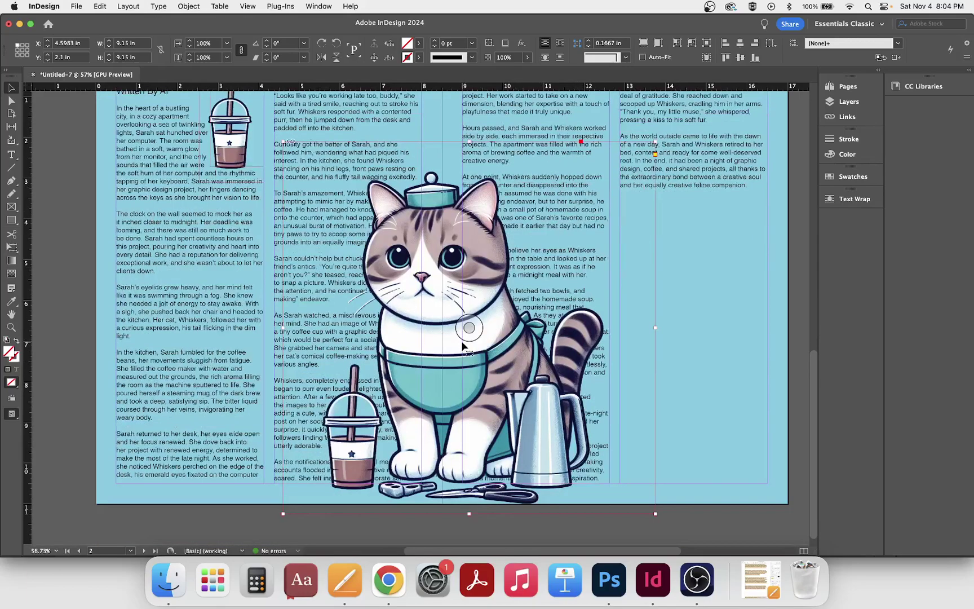
pyautogui.moveTo(466, 361); pyautogui.dragTo(461, 354)
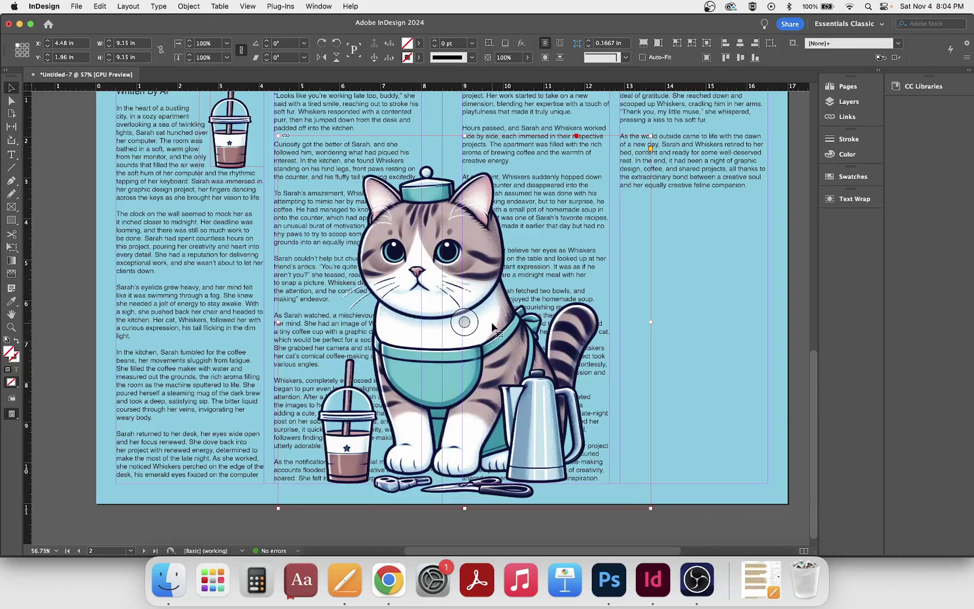
pyautogui.press('Left')
pyautogui.press('Left')
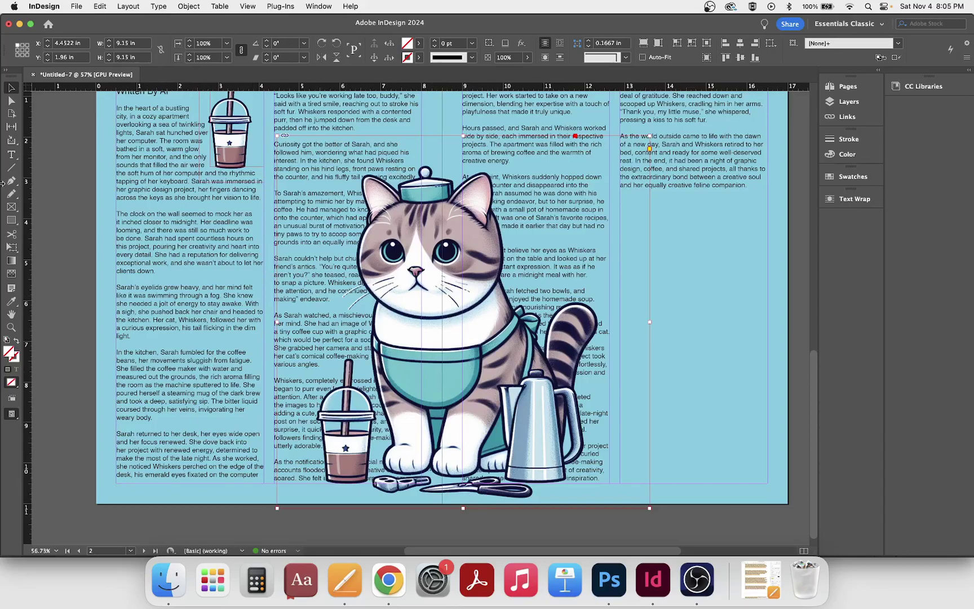
pyautogui.click(11, 194)
pyautogui.moveTo(420, 216)
pyautogui.mouseDown()
pyautogui.moveTo(359, 363)
pyautogui.moveTo(466, 287)
pyautogui.moveTo(422, 219)
pyautogui.mouseUp()
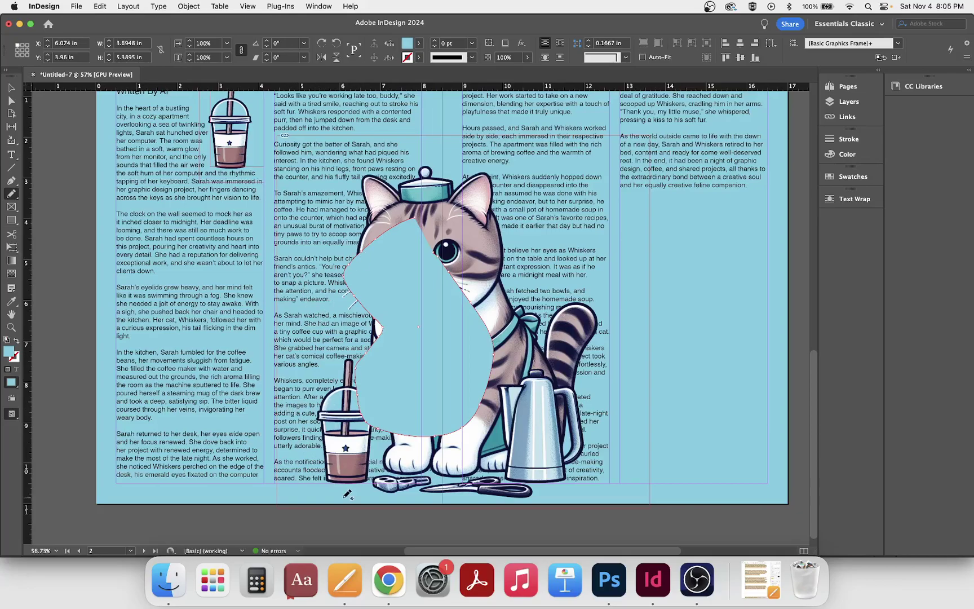
pyautogui.press('super+z')
# - Begin a Pen path at the large cup's lower-left corner and trace up its outer side past the lid rim onto the dome
pyautogui.click(11, 181)
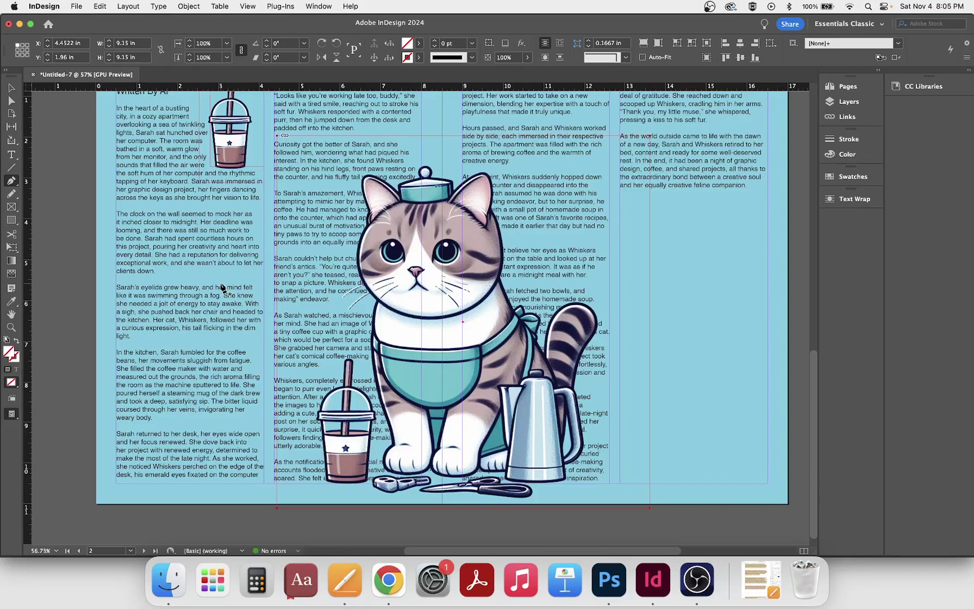
pyautogui.scroll(-1, 420, 296)
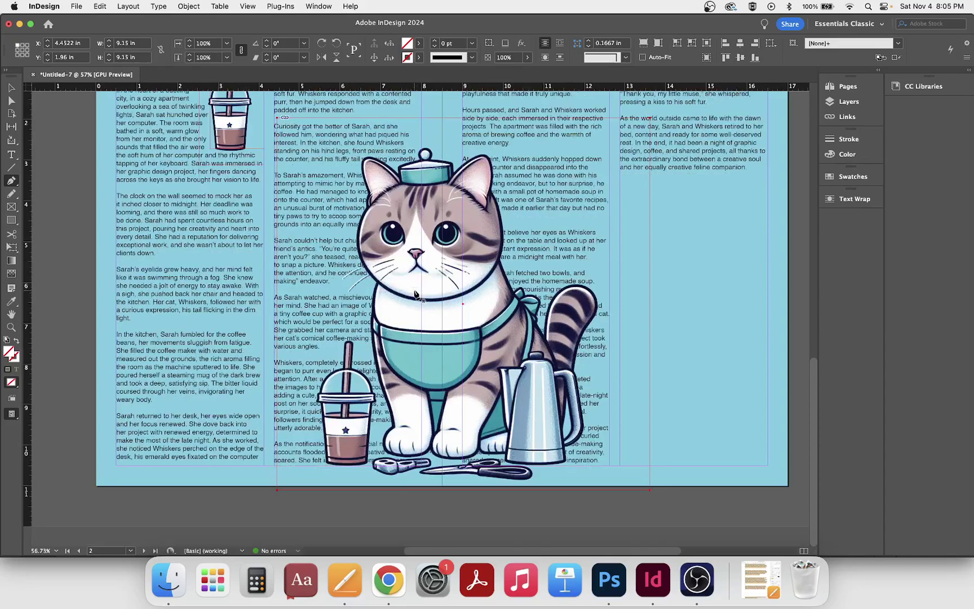
pyautogui.scroll(3, 410, 317)
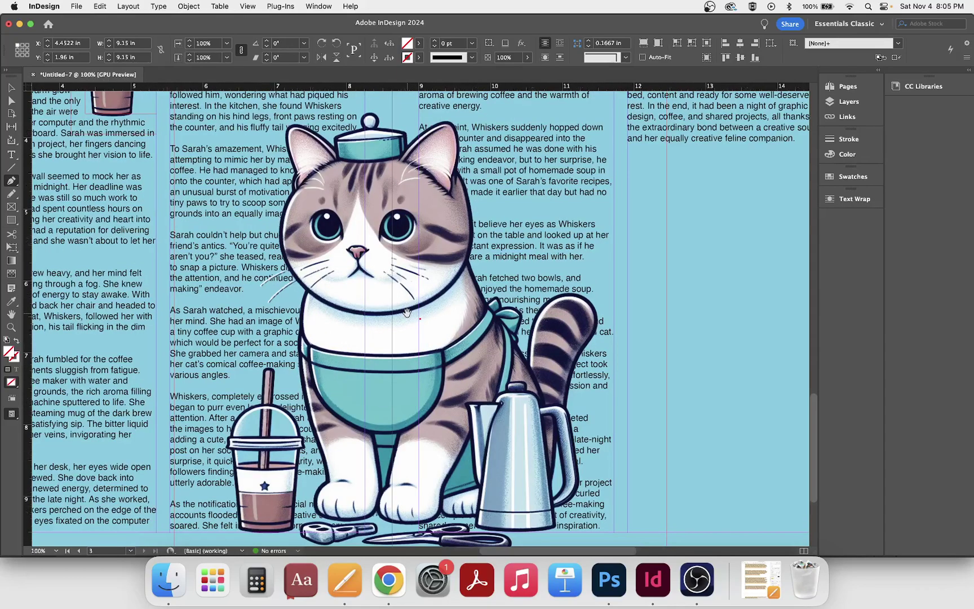
pyautogui.scroll(1, 407, 311)
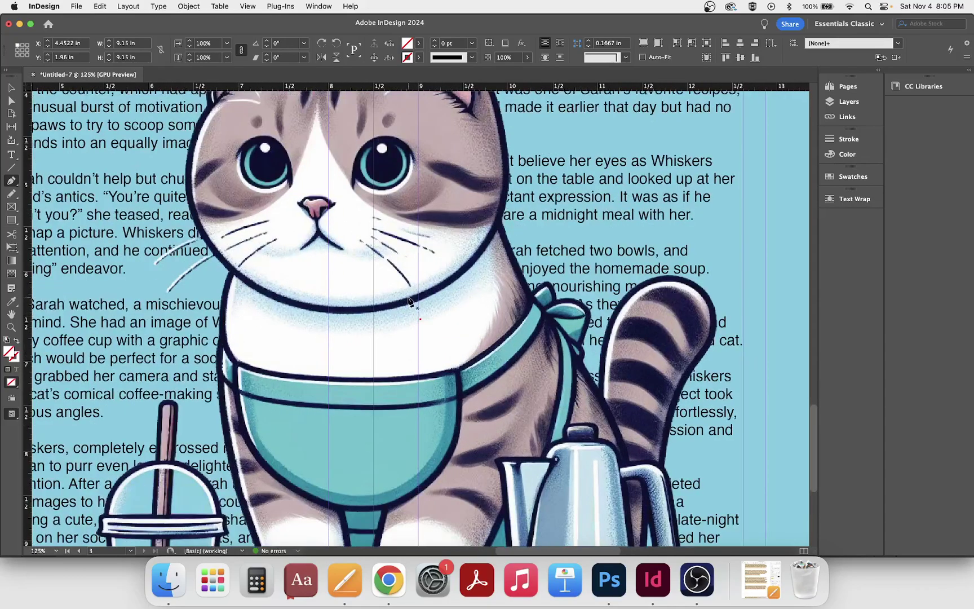
pyautogui.scroll(-5, 407, 312)
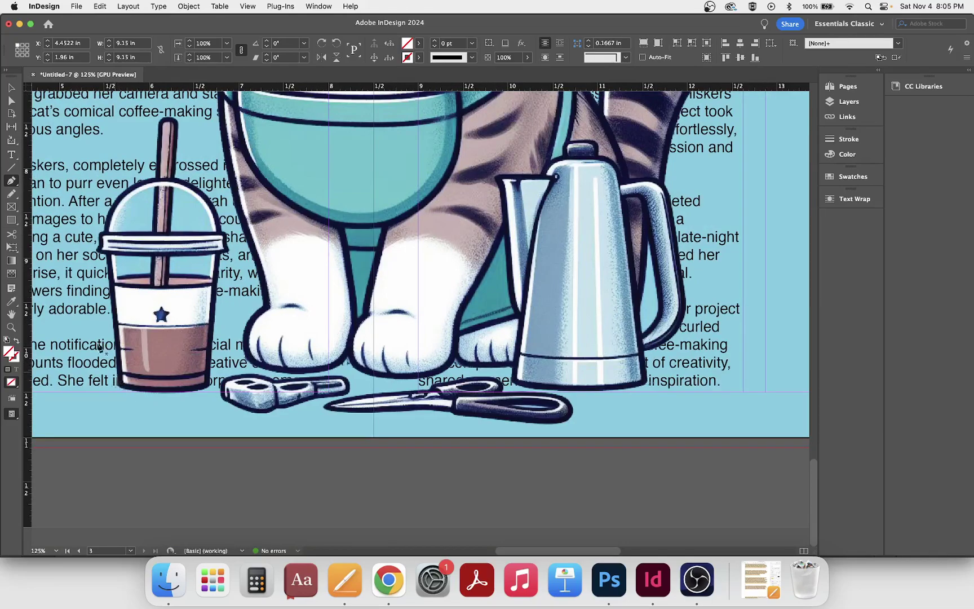
pyautogui.click(120, 384)
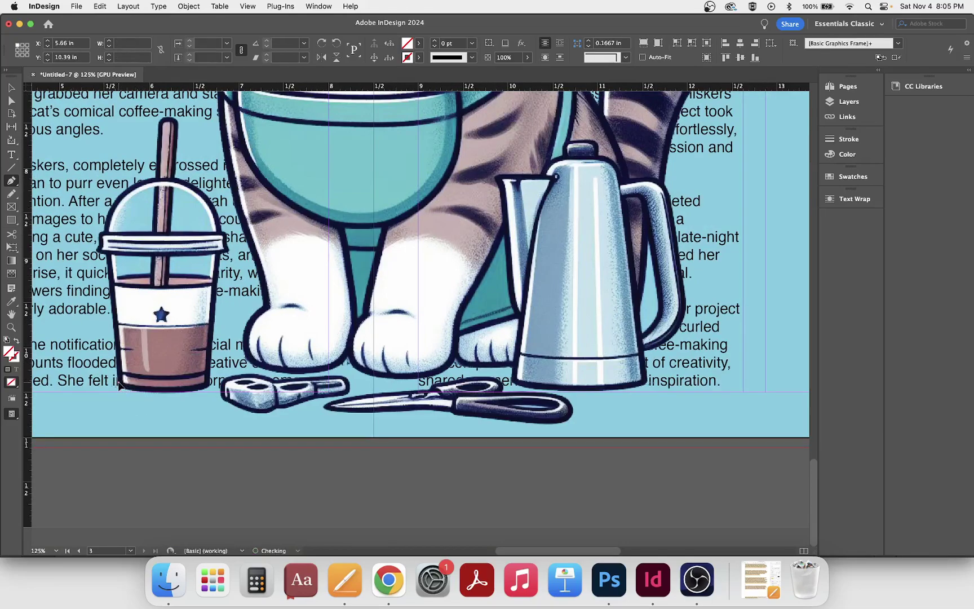
pyautogui.click(101, 251)
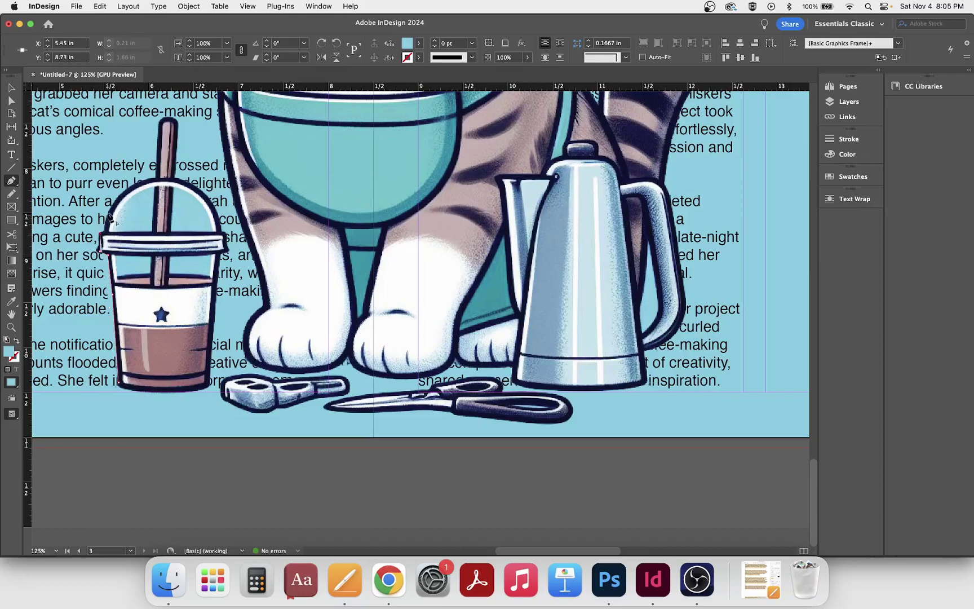
pyautogui.click(124, 192)
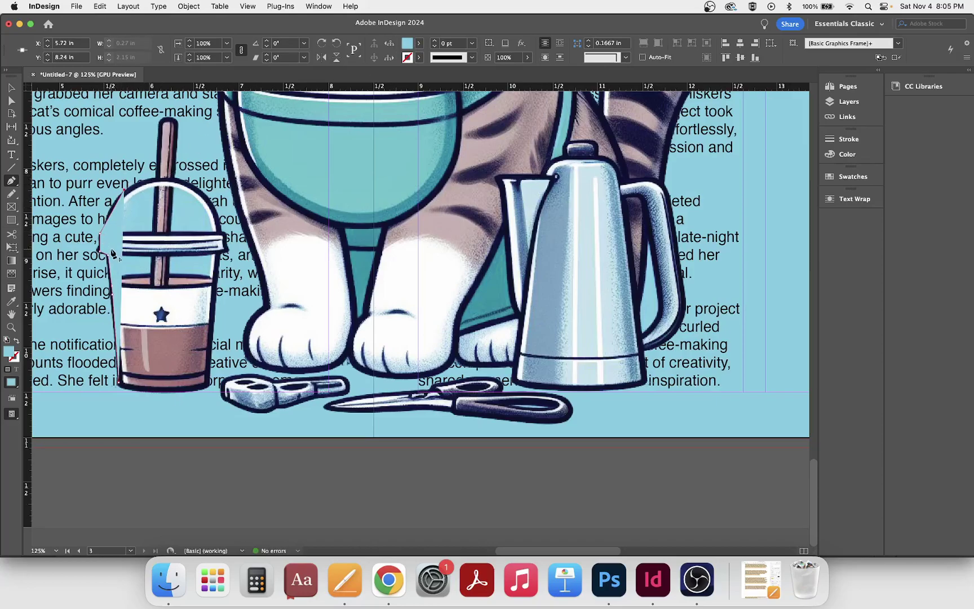
# - Set the path's fill to None and continue tracing over the cup's dome and around the top of the straw
pyautogui.click(419, 44)
pyautogui.click(309, 77)
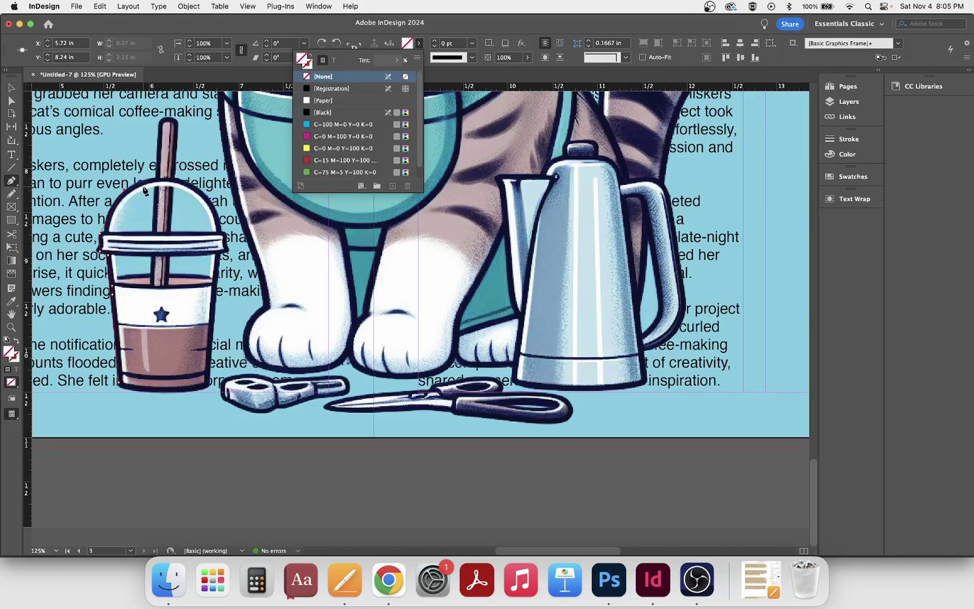
pyautogui.press('Escape')
pyautogui.moveTo(144, 184); pyautogui.dragTo(163, 140)
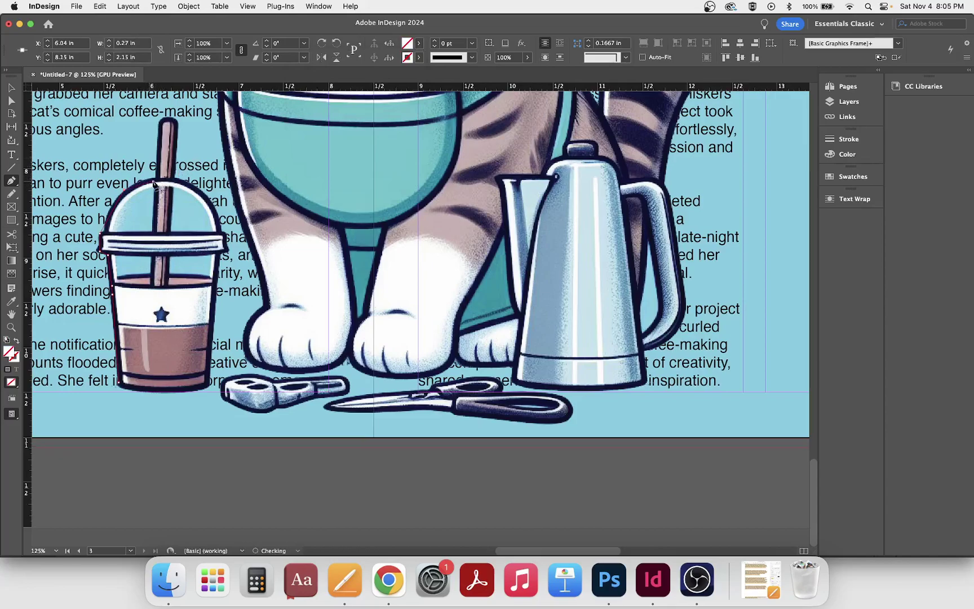
pyautogui.click(162, 120)
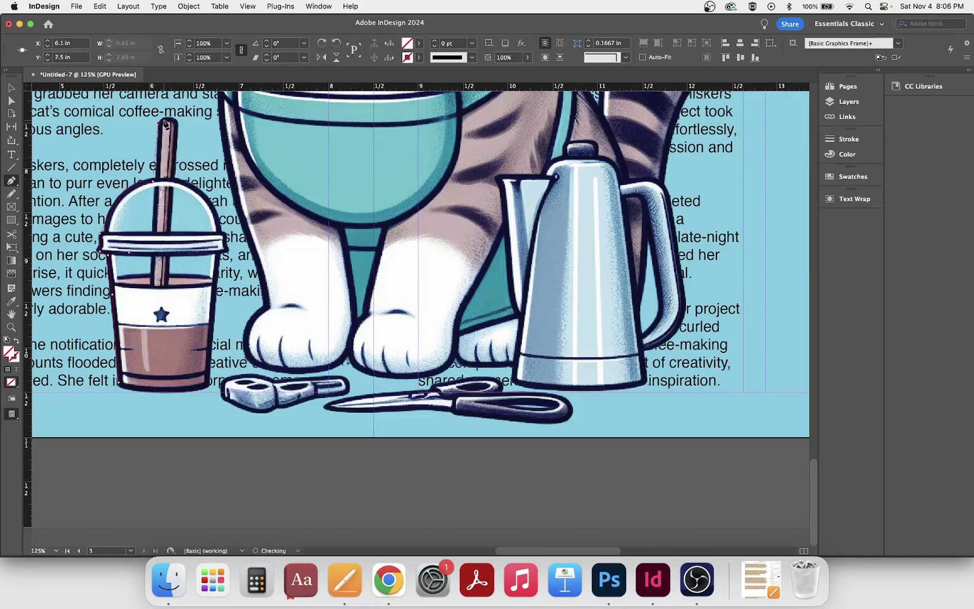
pyautogui.click(178, 120)
pyautogui.scroll(5, 183, 259)
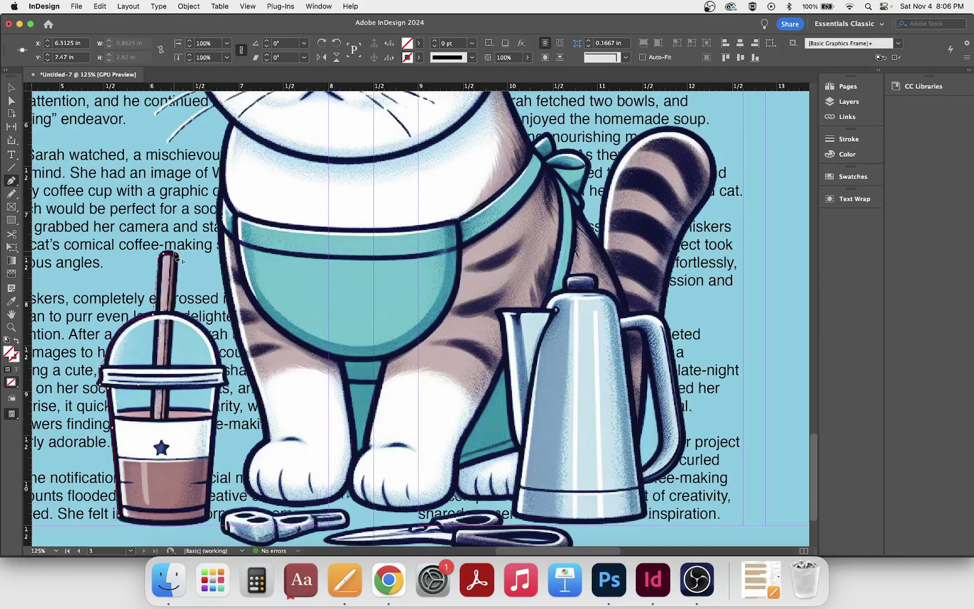
pyautogui.scroll(-1, 176, 256)
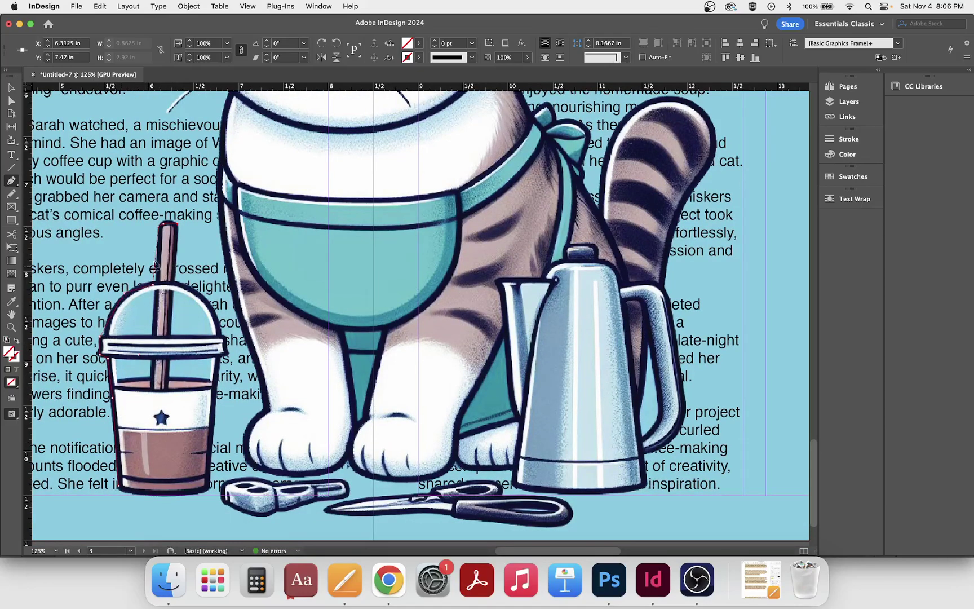
# - Extend the path from the straw to the cat's body, up its chest and around the whiskers protruding on the left
pyautogui.click(177, 224)
pyautogui.scroll(3, 222, 242)
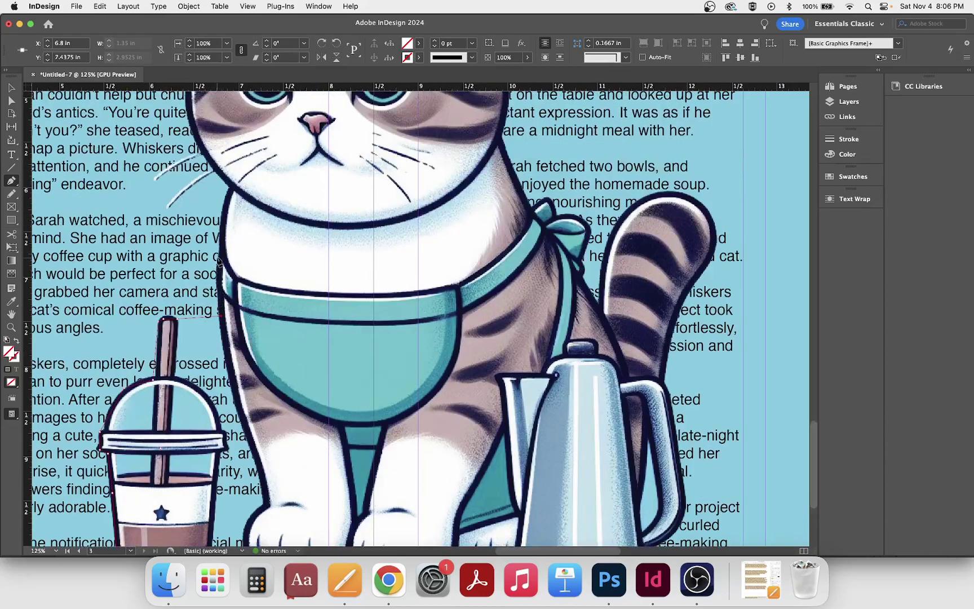
pyautogui.click(220, 257)
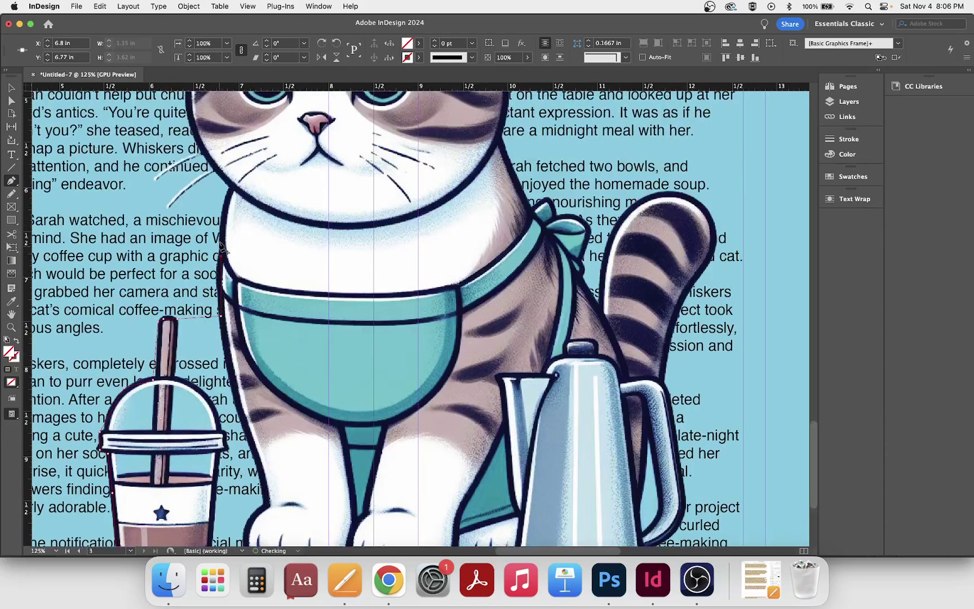
pyautogui.click(231, 187)
pyautogui.click(177, 196)
pyautogui.click(166, 209)
pyautogui.click(154, 179)
pyautogui.click(202, 153)
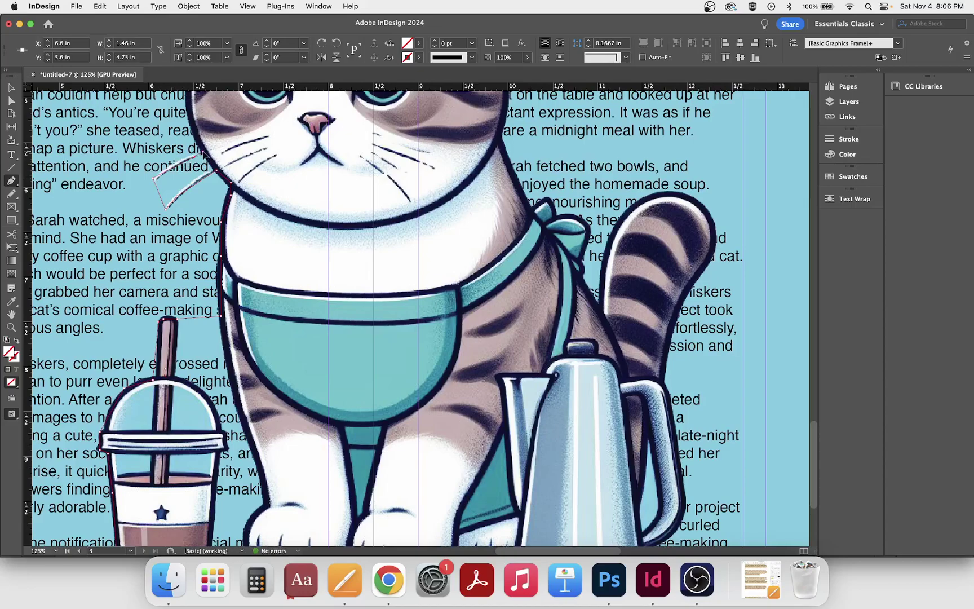
# - Continue the Pen path up the left side of the cat's face to the tip of its left ear
pyautogui.scroll(2, 210, 248)
pyautogui.scroll(4, 210, 248)
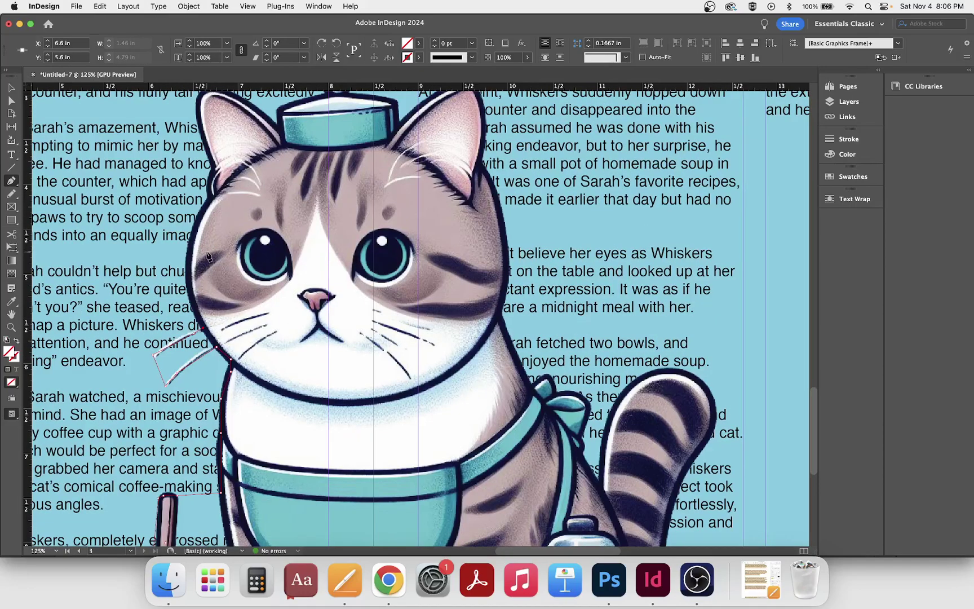
pyautogui.click(191, 260)
pyautogui.click(211, 194)
pyautogui.click(216, 170)
pyautogui.scroll(4, 211, 150)
pyautogui.click(199, 216)
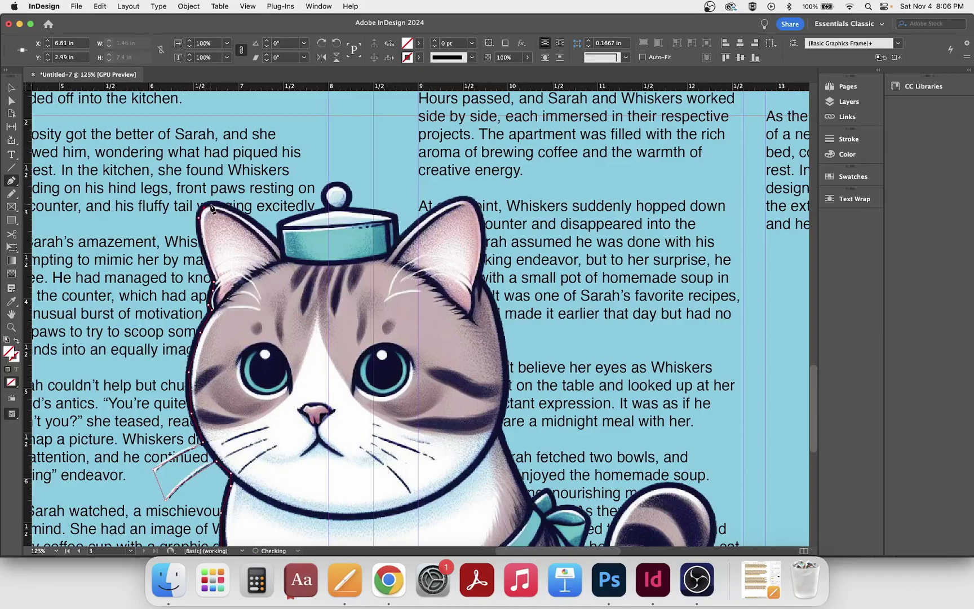
# - Continue the Pen path down the left ear's inner edge, up the side of the hat and around the ball on top
pyautogui.click(237, 216)
pyautogui.click(278, 243)
pyautogui.click(292, 223)
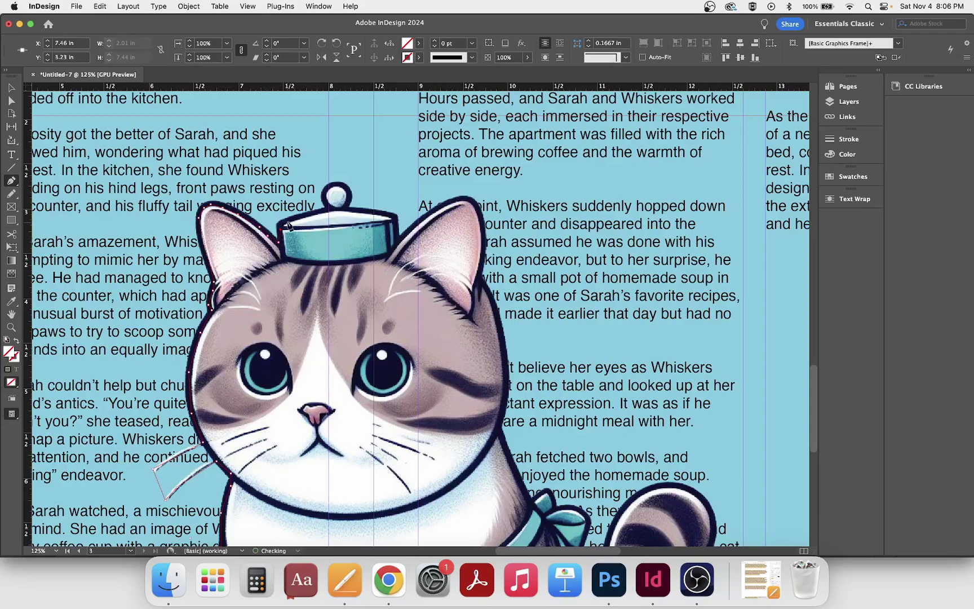
pyautogui.click(326, 205)
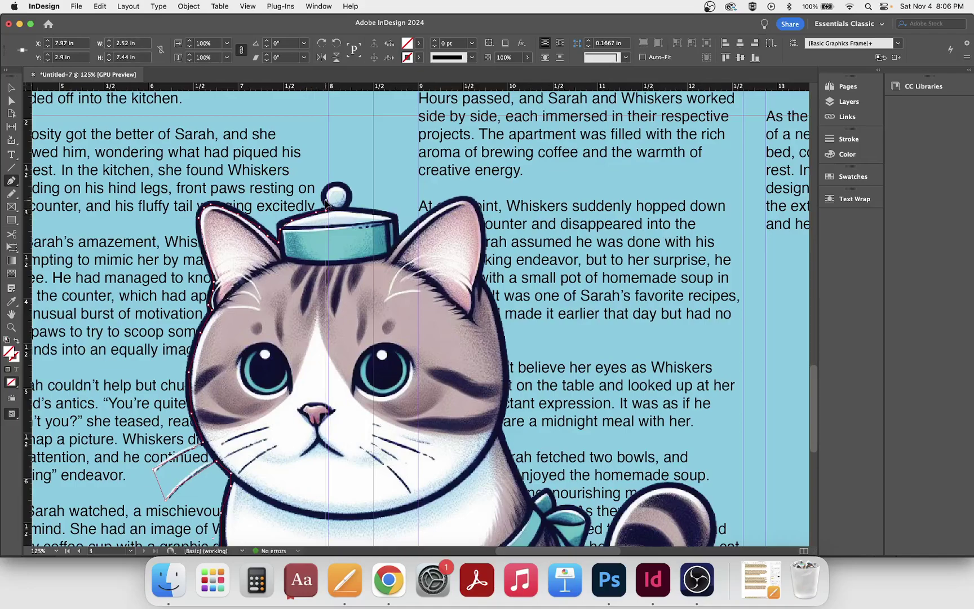
pyautogui.click(337, 188)
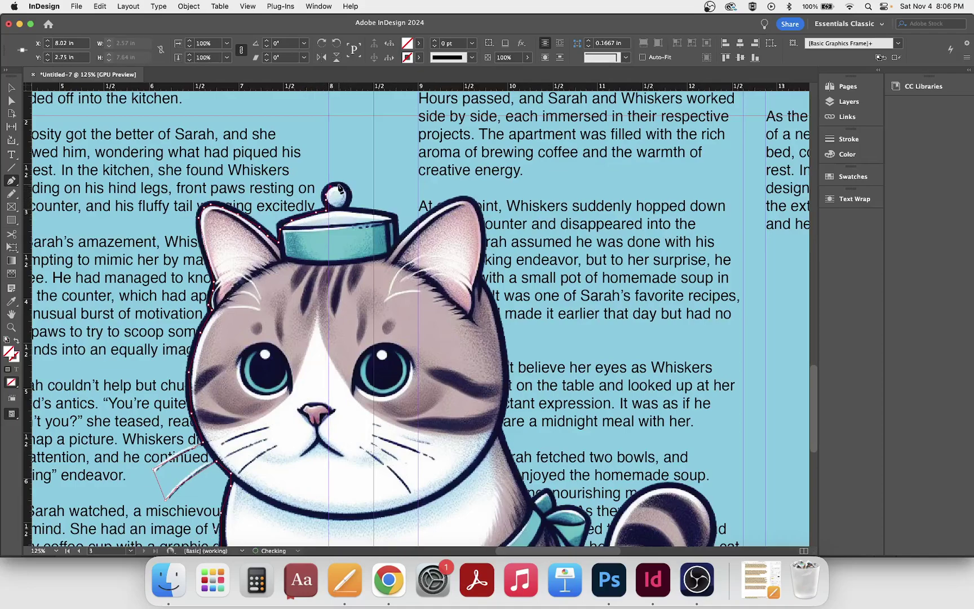
pyautogui.click(348, 205)
pyautogui.press('super+z')
pyautogui.click(349, 204)
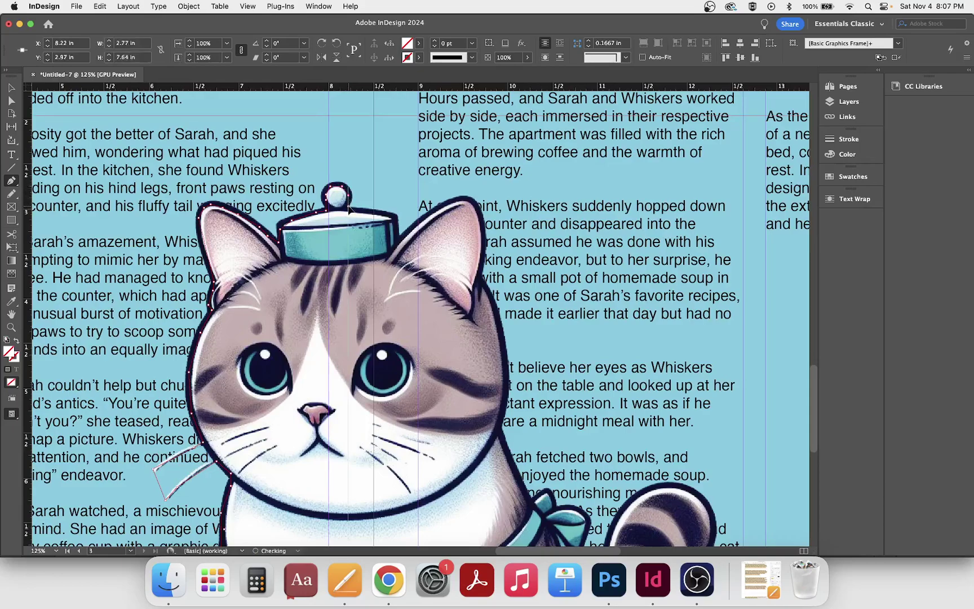
# - Extend the path from the hat across to the cat's right-hand ear and around the ear's tip down to the head
pyautogui.click(403, 244)
pyautogui.click(439, 209)
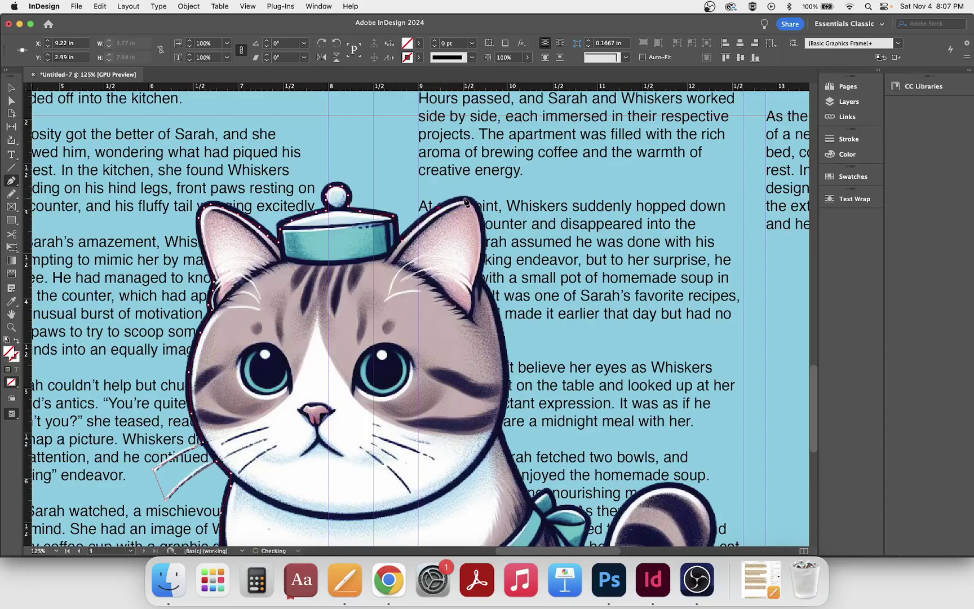
pyautogui.click(484, 250)
pyautogui.click(483, 288)
# - Trace down the right side of the cat's head and neck, over the apron bow and across to the top of the tail
pyautogui.scroll(-10, 491, 304)
pyautogui.scroll(10, 496, 328)
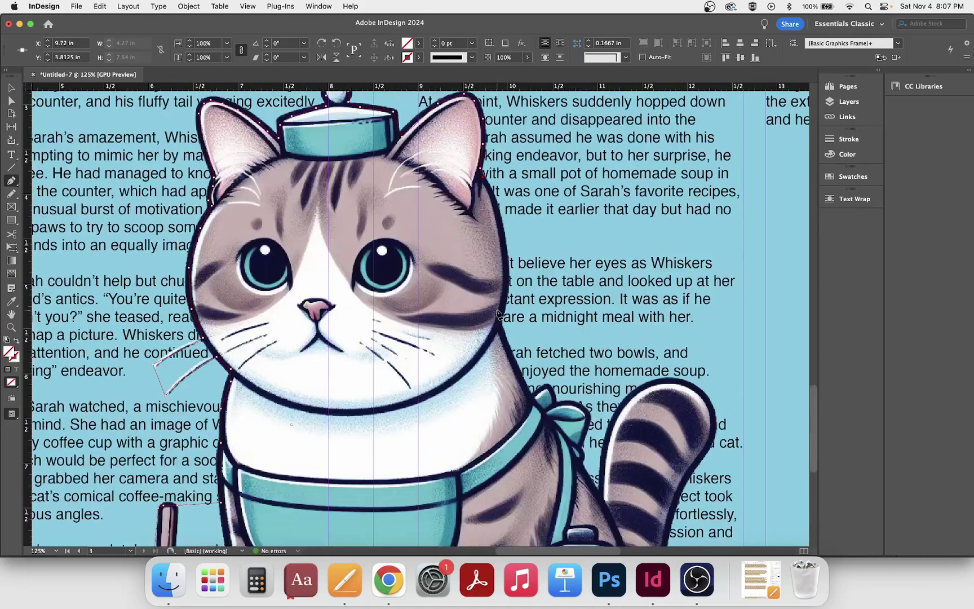
pyautogui.click(500, 228)
pyautogui.click(503, 305)
pyautogui.click(503, 333)
pyautogui.click(511, 362)
pyautogui.click(530, 398)
pyautogui.click(547, 391)
pyautogui.click(558, 407)
pyautogui.click(671, 385)
# - Trace around the tail's tip and down its outer edge to the top of the coffee pot's handle
pyautogui.scroll(-3, 687, 393)
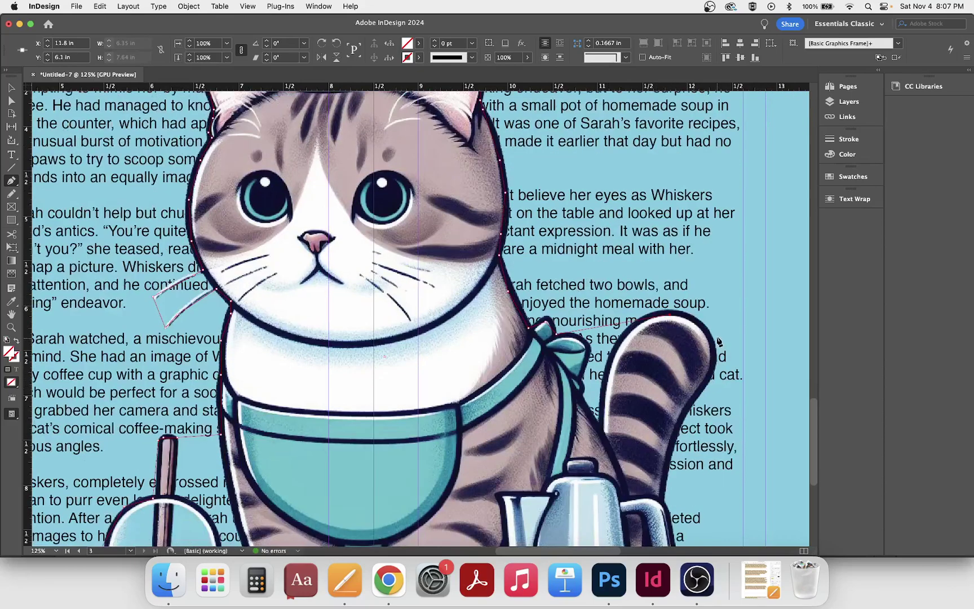
pyautogui.click(710, 340)
pyautogui.click(715, 356)
pyautogui.click(707, 380)
pyautogui.click(693, 400)
pyautogui.scroll(-5, 672, 410)
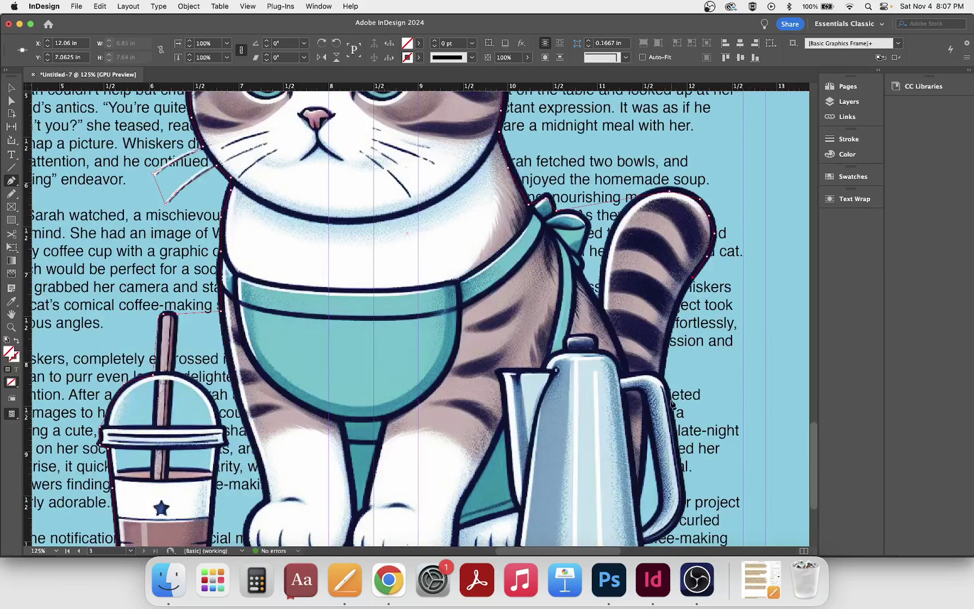
pyautogui.click(673, 316)
pyautogui.click(664, 372)
# - Continue the path around the outside of the coffee pot's handle to where its lower end meets the pot
pyautogui.scroll(-1, 665, 398)
pyautogui.click(666, 354)
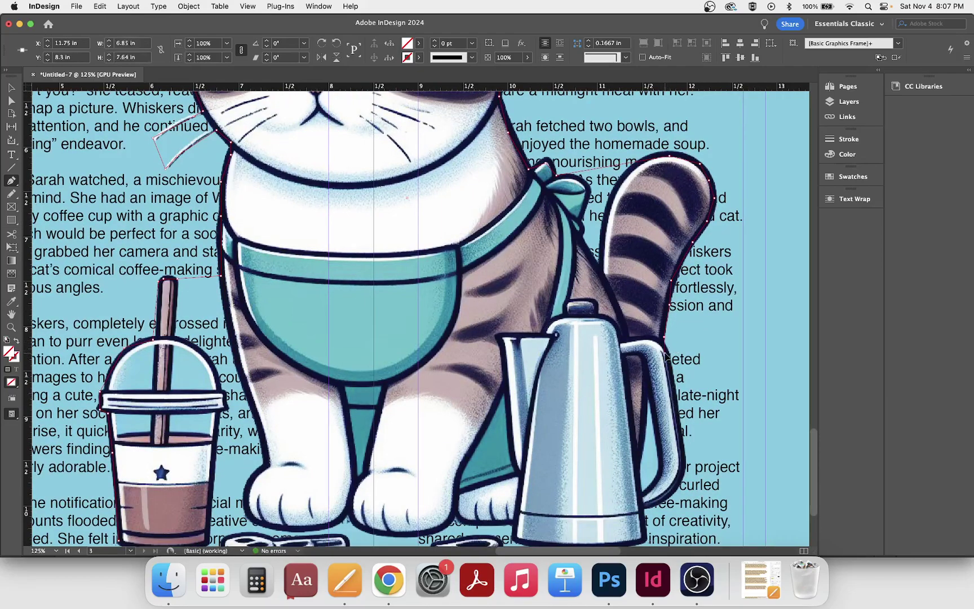
pyautogui.click(682, 446)
pyautogui.scroll(-4, 694, 429)
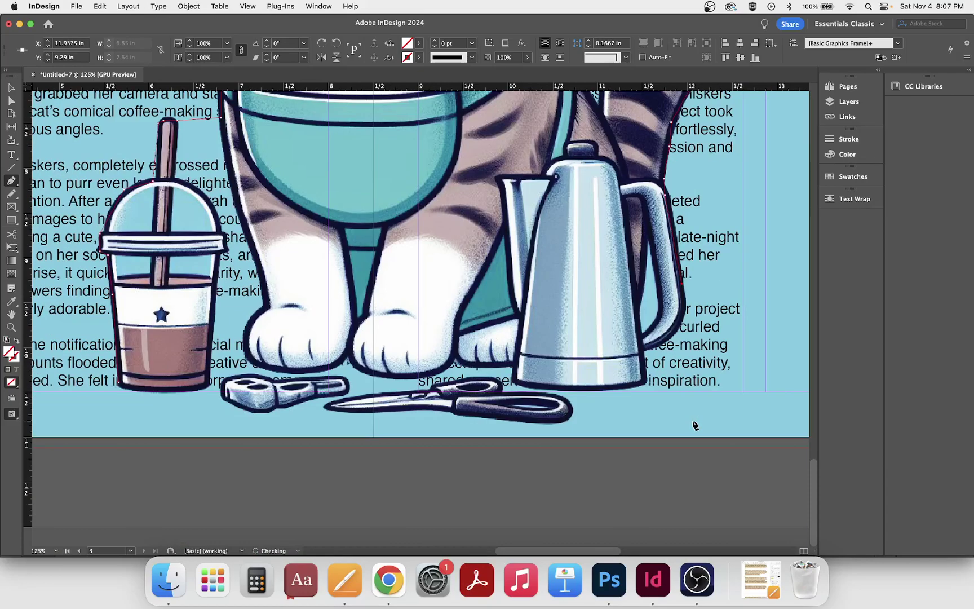
pyautogui.click(668, 198)
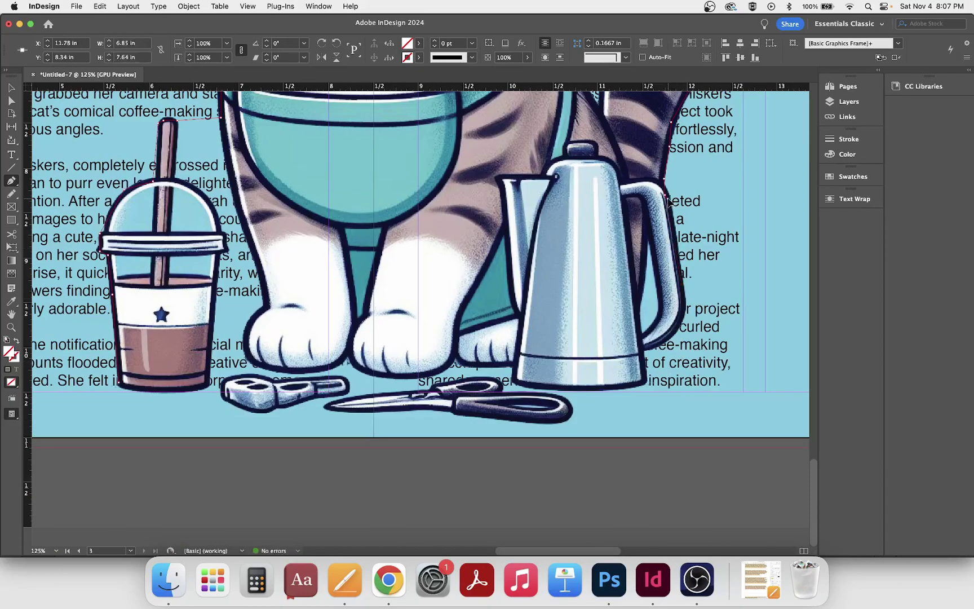
pyautogui.click(683, 304)
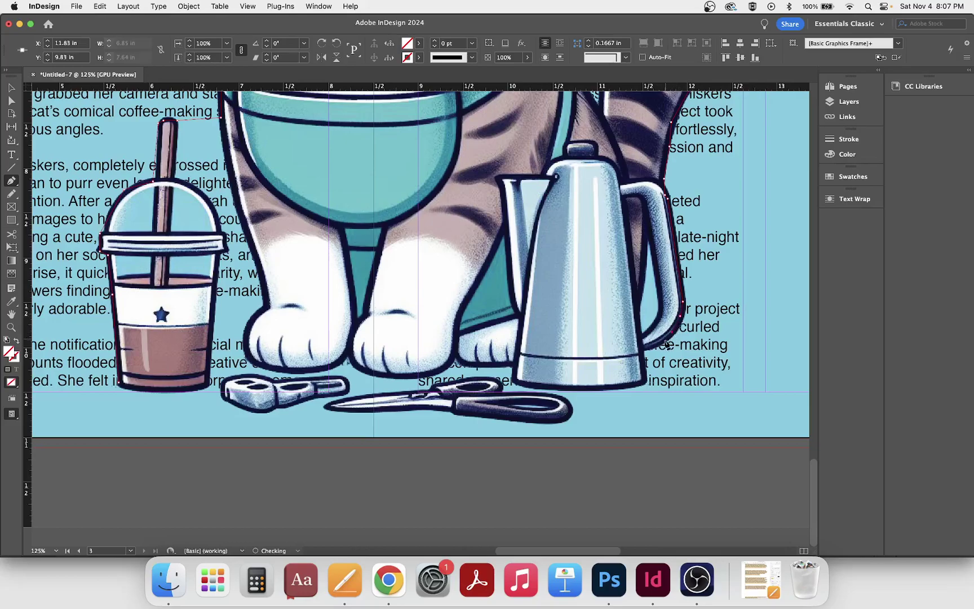
pyautogui.press('super+z')
pyautogui.click(685, 315)
pyautogui.click(675, 328)
pyautogui.click(645, 347)
# - Trace down the pot's side and run the path beneath the scissors back to the large cup's lower-left corner
pyautogui.click(642, 367)
pyautogui.click(647, 386)
pyautogui.click(642, 411)
pyautogui.click(304, 421)
pyautogui.click(117, 395)
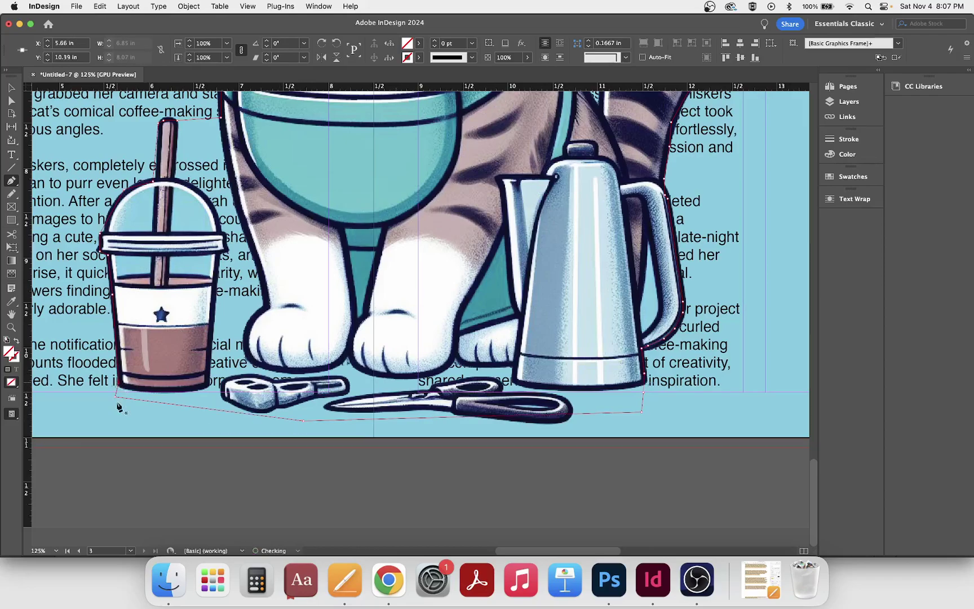
# - Wrap the story text around the traced outline's object shape with a 0.125 in offset
pyautogui.press('super+minus')
pyautogui.press('super+minus')
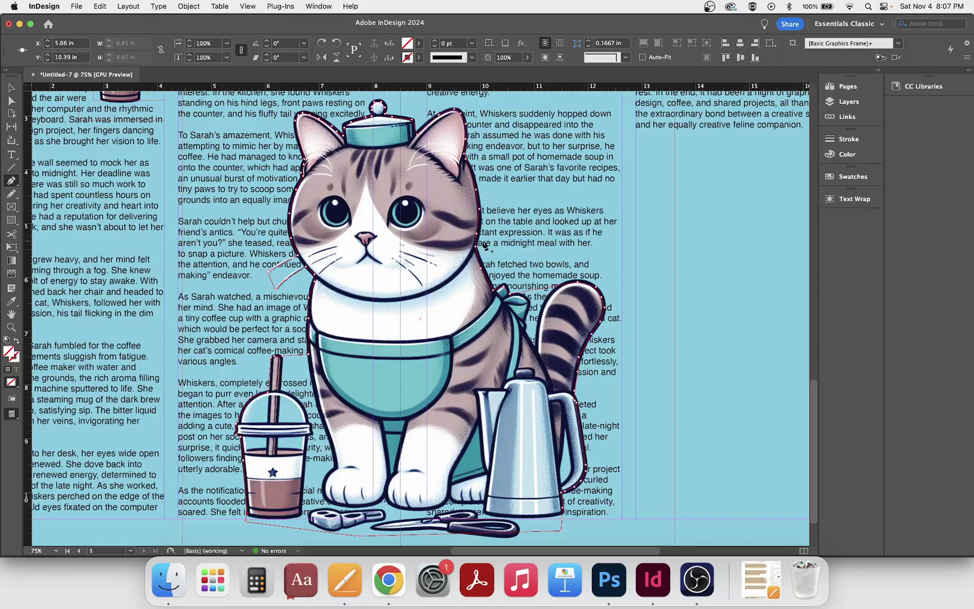
pyautogui.click(855, 201)
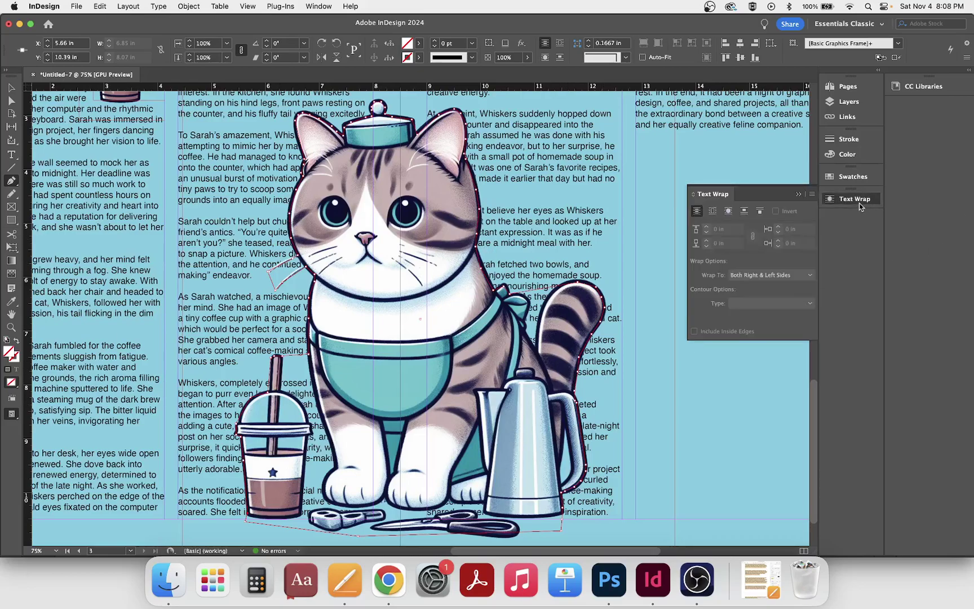
pyautogui.click(712, 212)
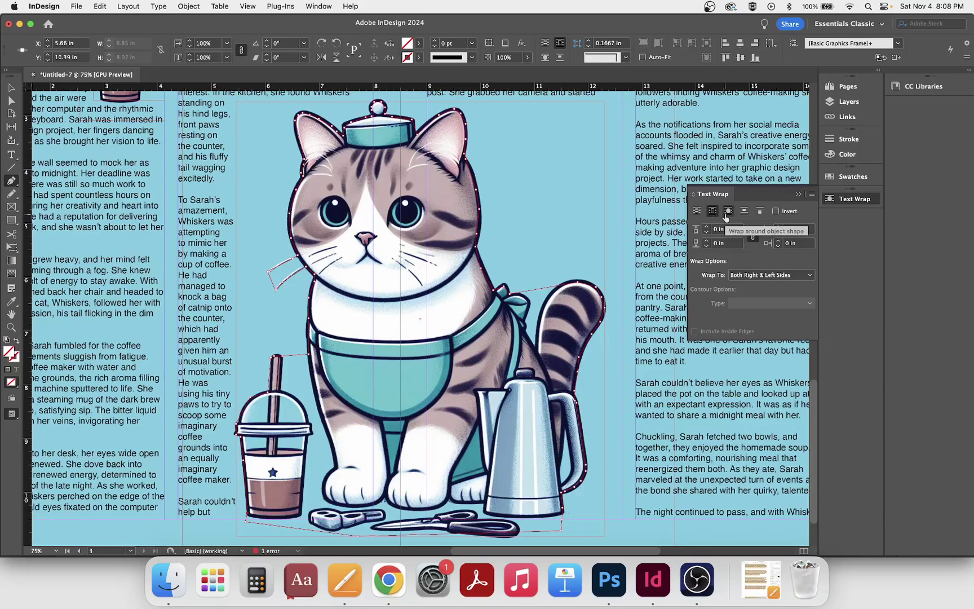
pyautogui.click(727, 212)
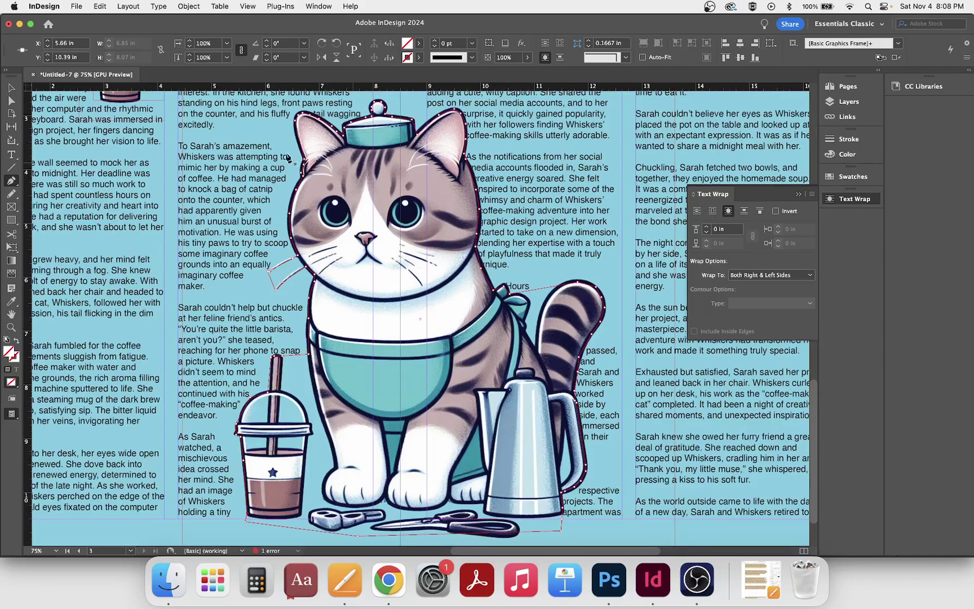
pyautogui.click(706, 227)
pyautogui.click(705, 227)
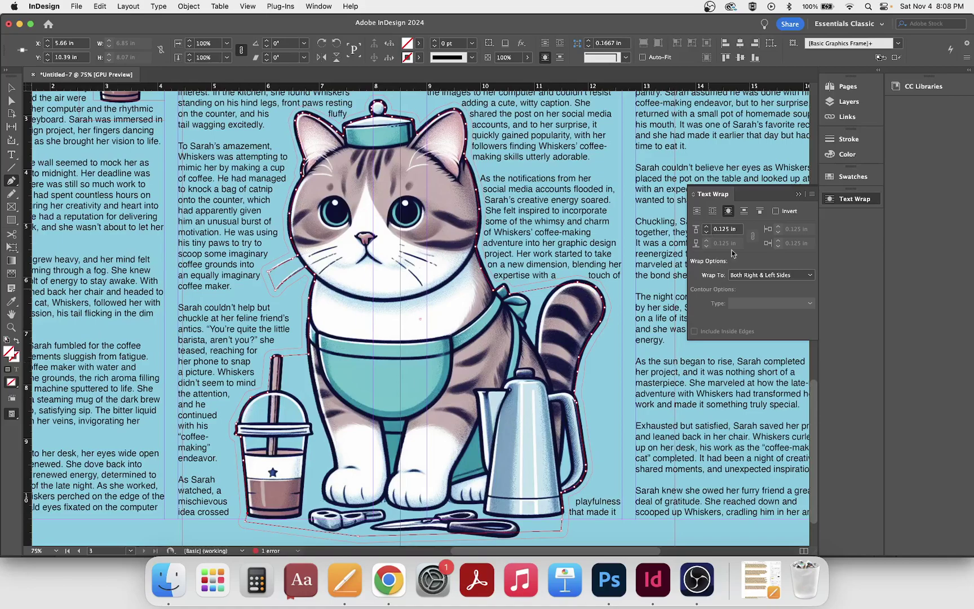
pyautogui.click(799, 196)
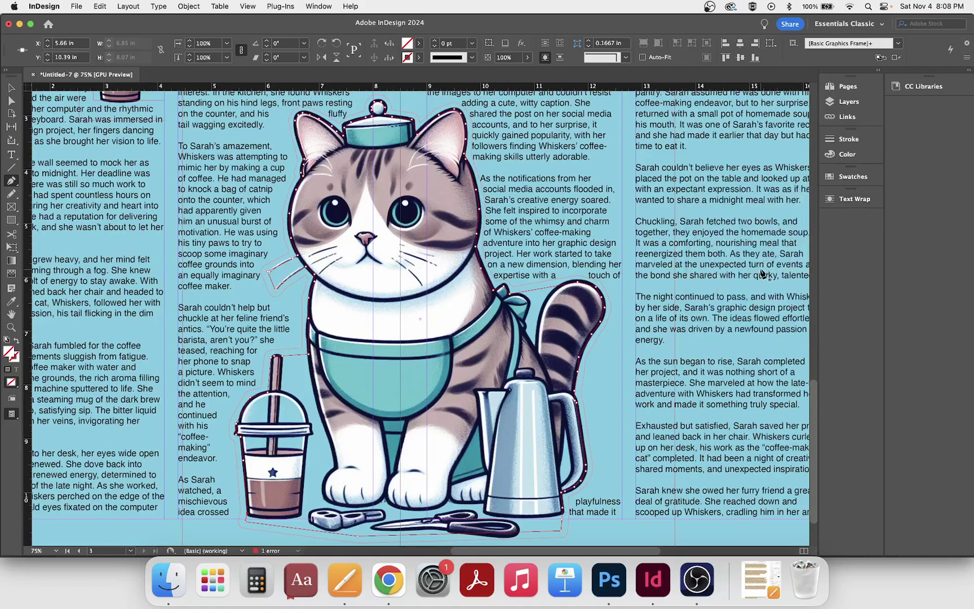
pyautogui.press('super+minus')
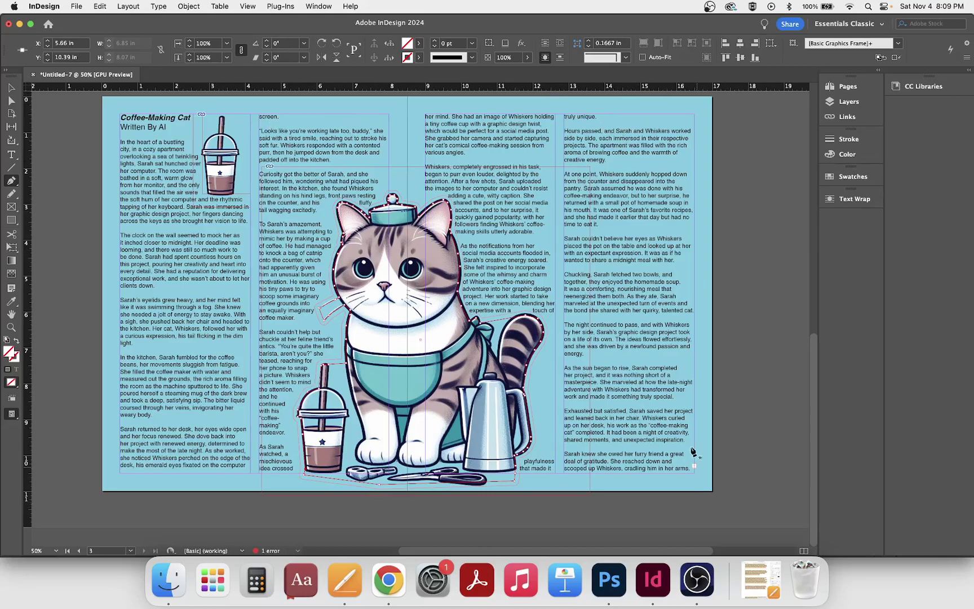
# - Scale the traced wrap outline down proportionally from its top edge to about 6.2 by 7.3 in, keeping its base in place
pyautogui.click(12, 88)
pyautogui.click(405, 213)
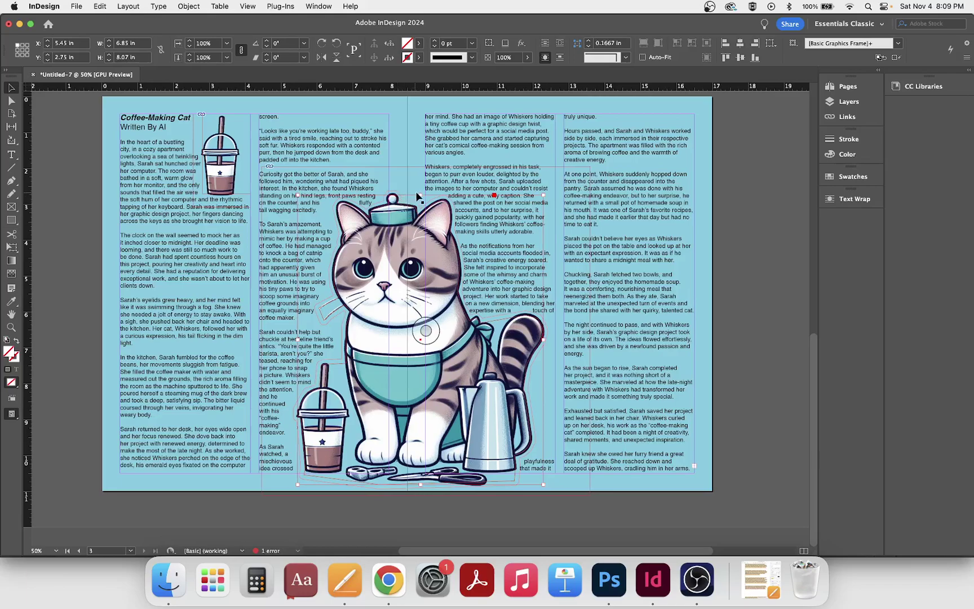
pyautogui.moveTo(420, 196); pyautogui.dragTo(422, 213)
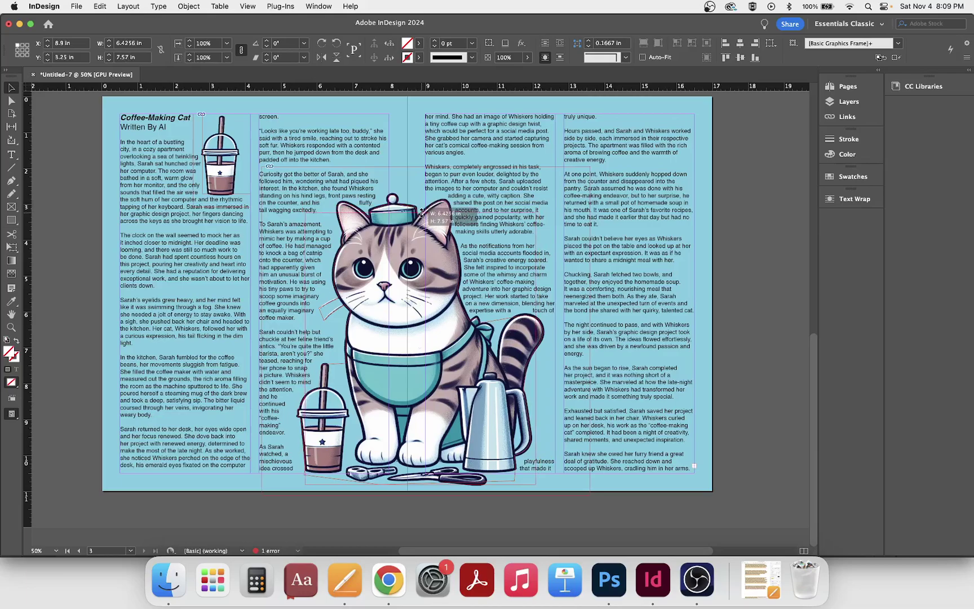
pyautogui.moveTo(422, 212); pyautogui.dragTo(422, 213)
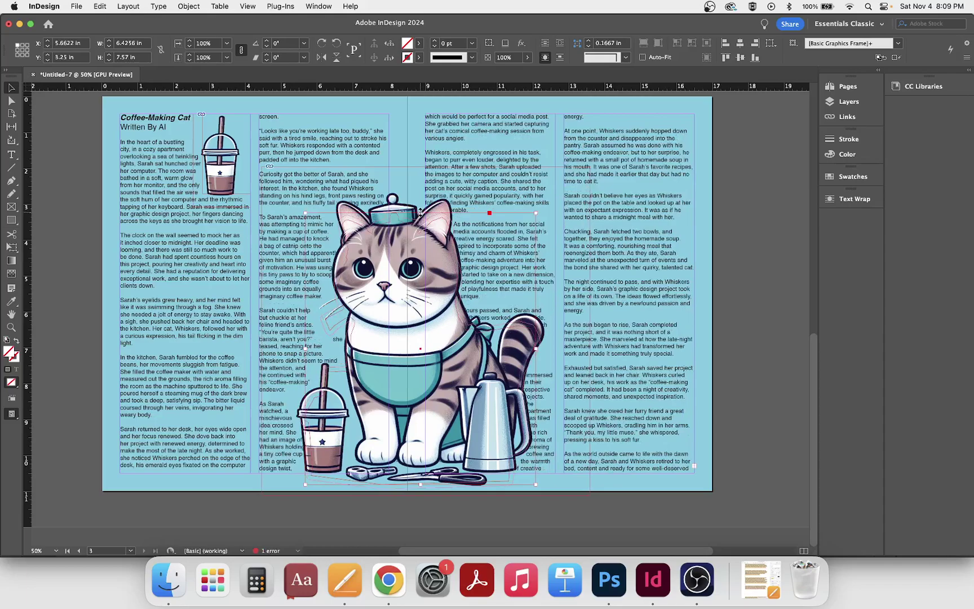
pyautogui.moveTo(421, 214); pyautogui.dragTo(421, 223)
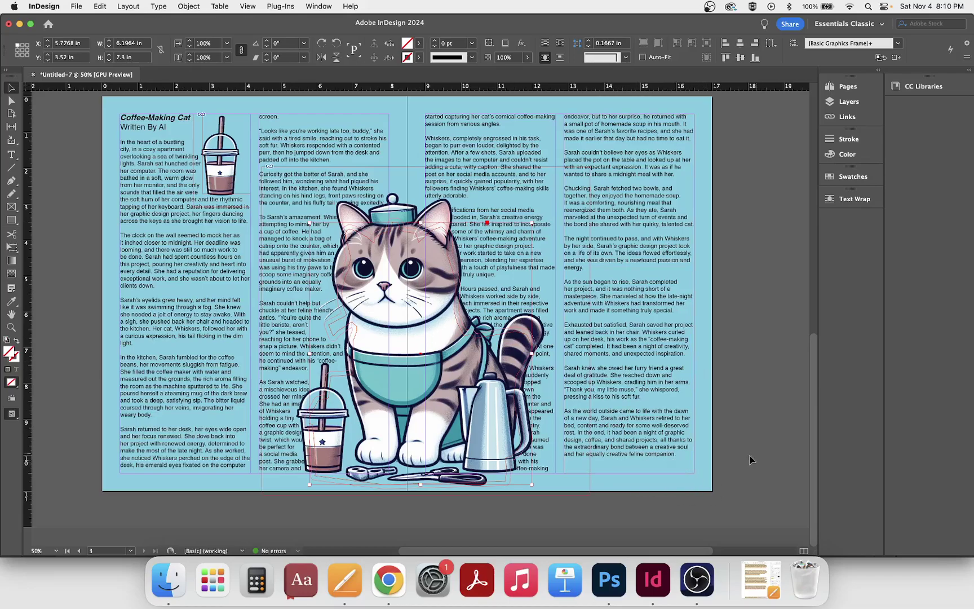
# - Try to shrink the large cat image's frame to about 8.71 in square
pyautogui.click(393, 169)
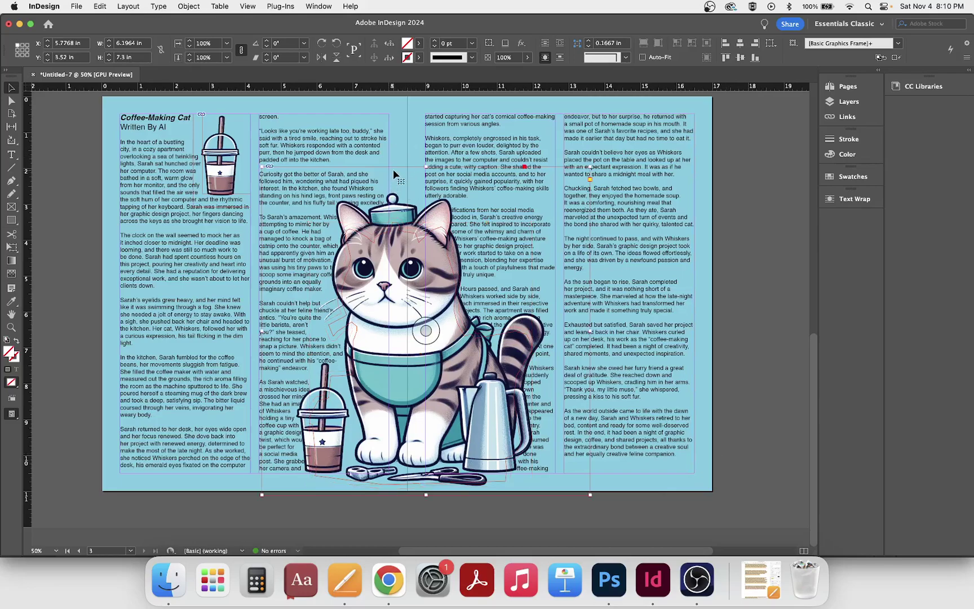
pyautogui.moveTo(427, 168); pyautogui.dragTo(426, 182)
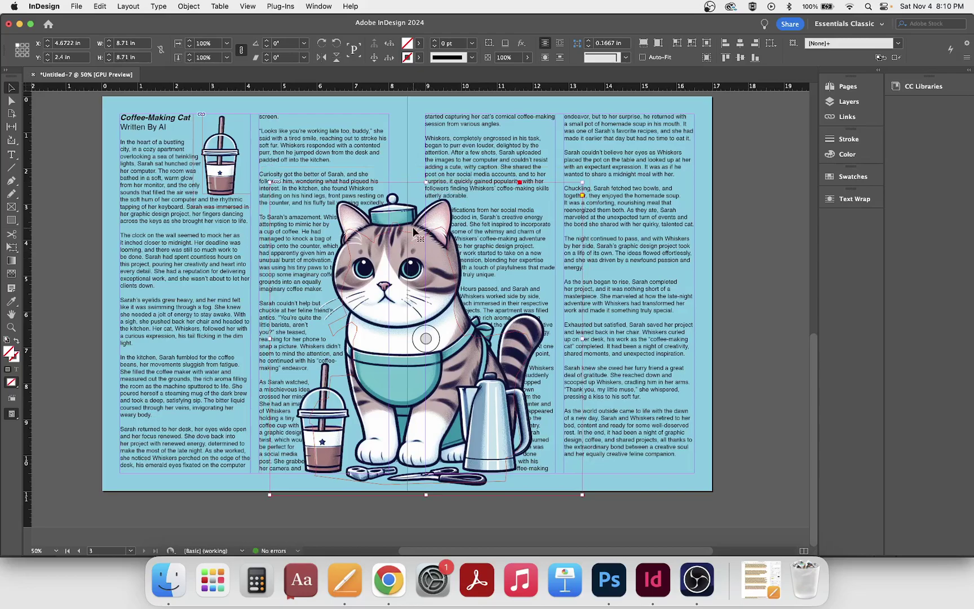
pyautogui.rightClick(416, 206)
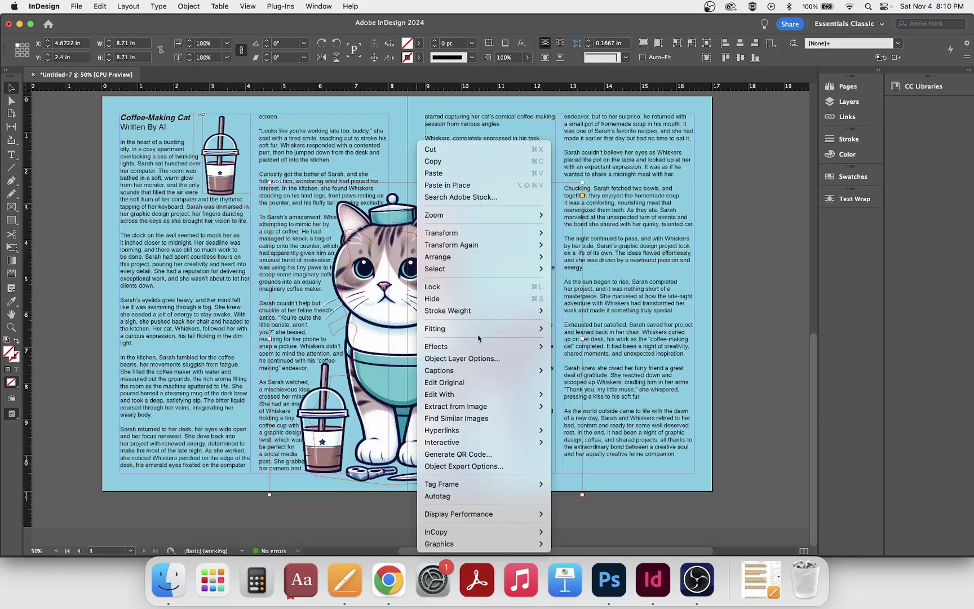
pyautogui.click(381, 260)
# - Scale the cat image inside its frame down to about 8.27 in square, keeping its base in place to match the wrap outline
pyautogui.doubleClick(423, 210)
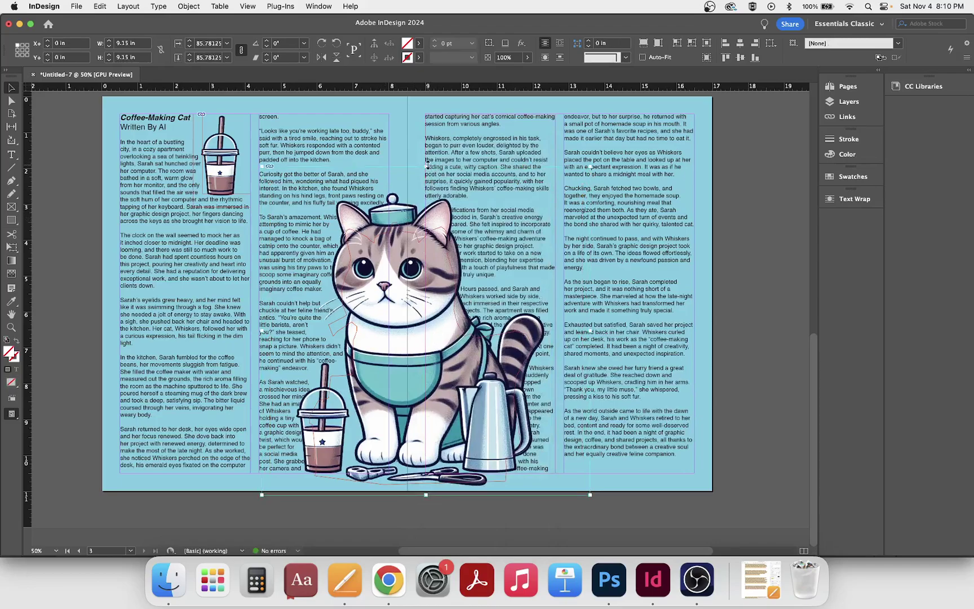
pyautogui.moveTo(427, 167); pyautogui.dragTo(427, 198)
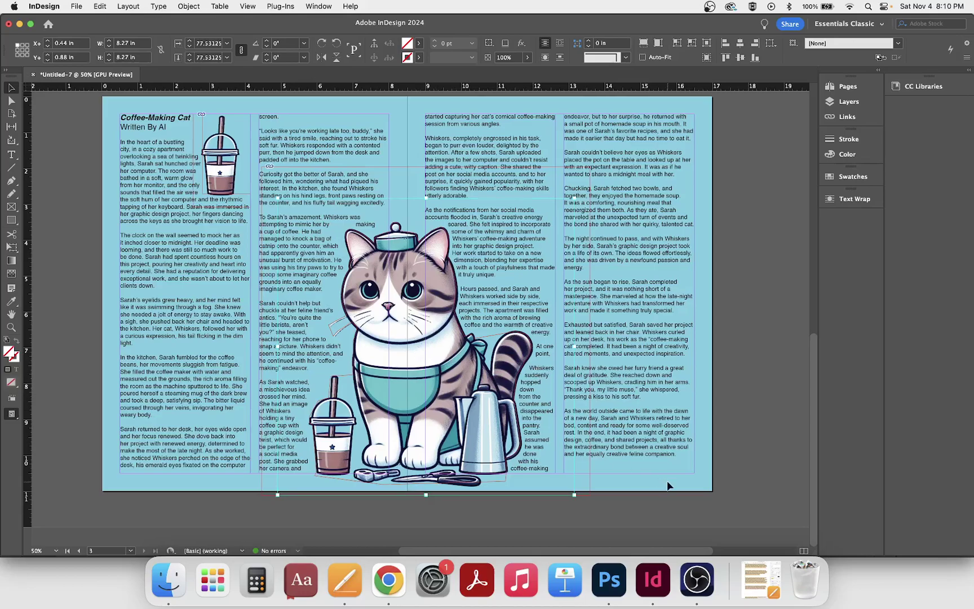
pyautogui.press('Escape')
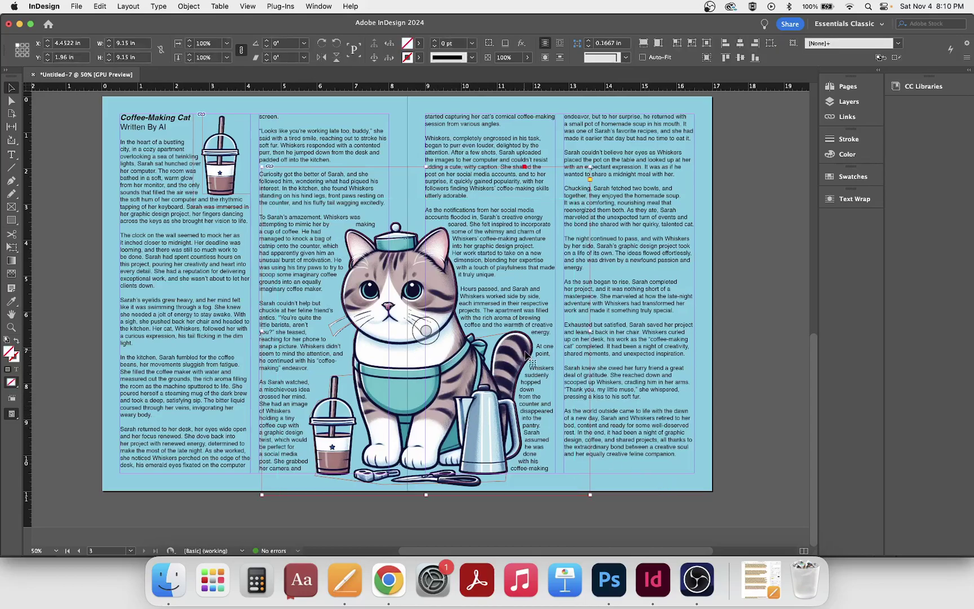
# - Select the wrap outline together with the cat image and nudge both left by about 0.15 in
pyautogui.click(527, 356)
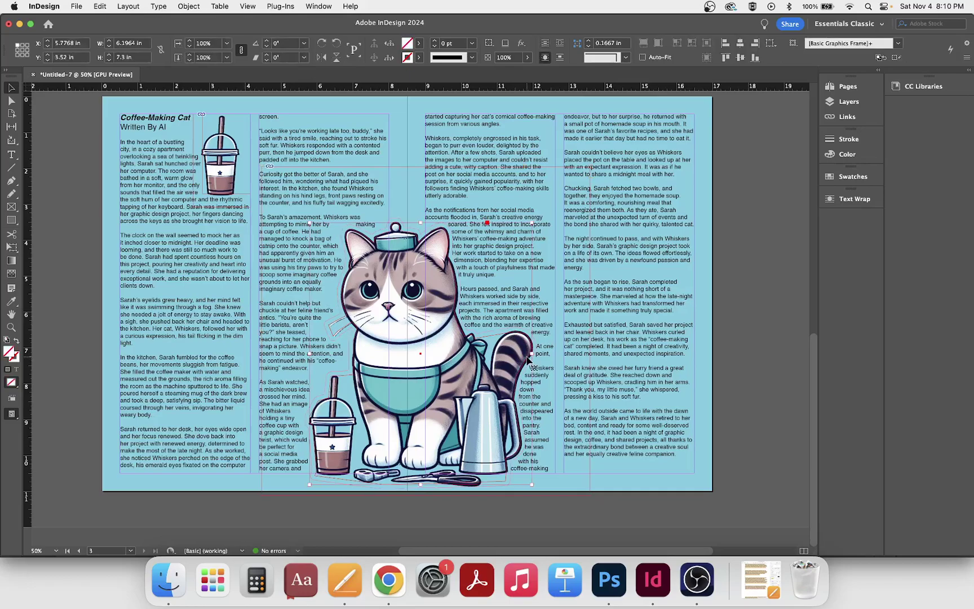
pyautogui.click(456, 361)
pyautogui.press('Left')
pyautogui.press('Left')
pyautogui.press('Left')
pyautogui.press('Left')
pyautogui.press('Left')
pyautogui.press('Left')
pyautogui.press('Left')
pyautogui.press('Left')
pyautogui.press('Left')
pyautogui.press('Left')
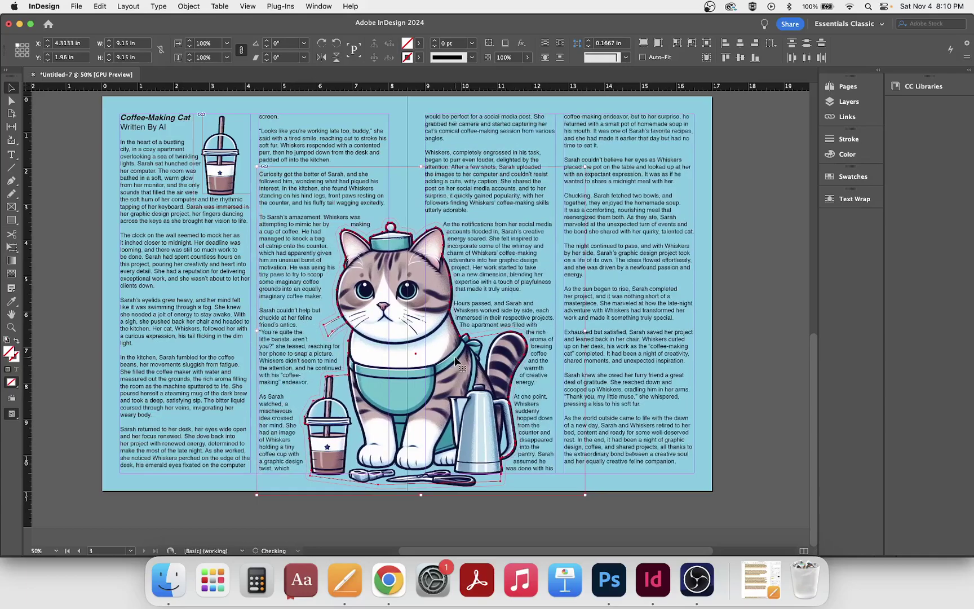
pyautogui.press('Left')
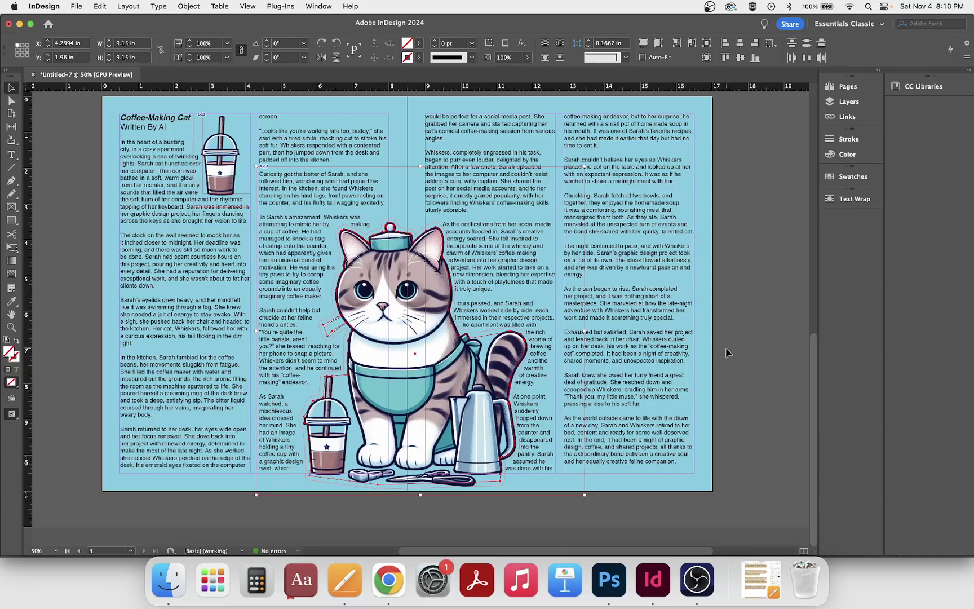
# - Select only the wrap outline around the cat and nudge it slightly to the right
pyautogui.click(458, 333)
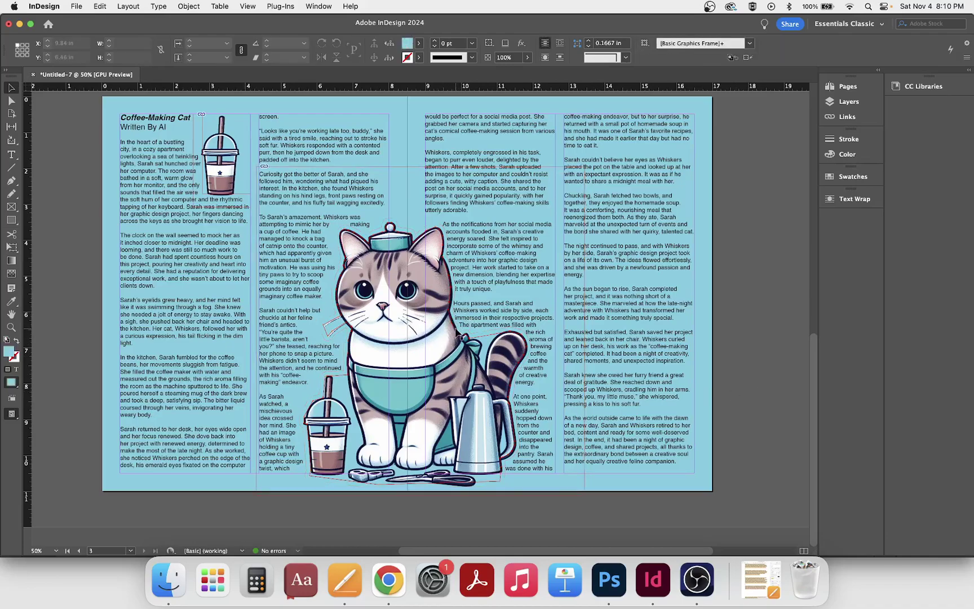
pyautogui.press('Right')
pyautogui.press('Right')
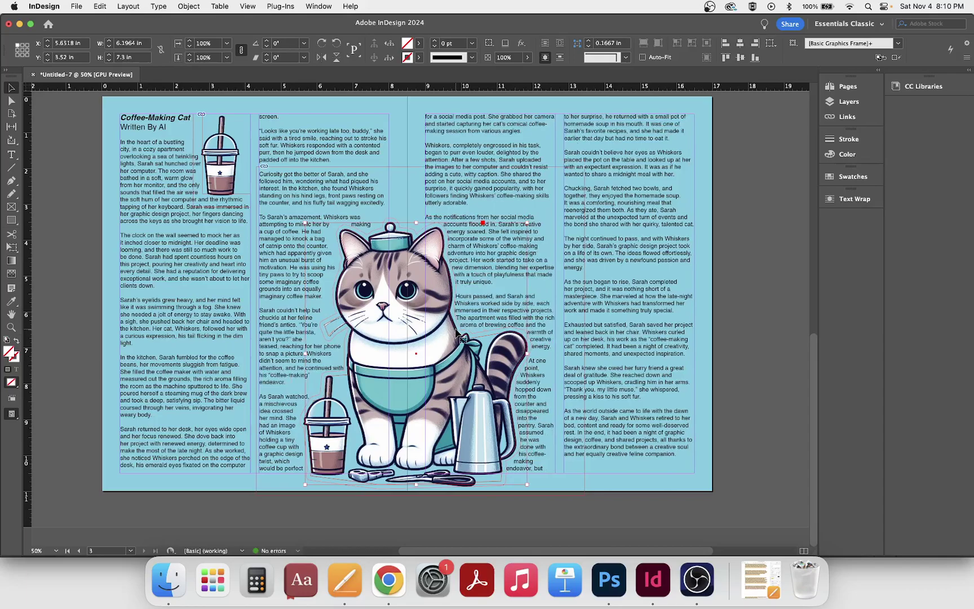
# - Preview the spread without guides and frame edges, and restore the normal view
pyautogui.click(764, 360)
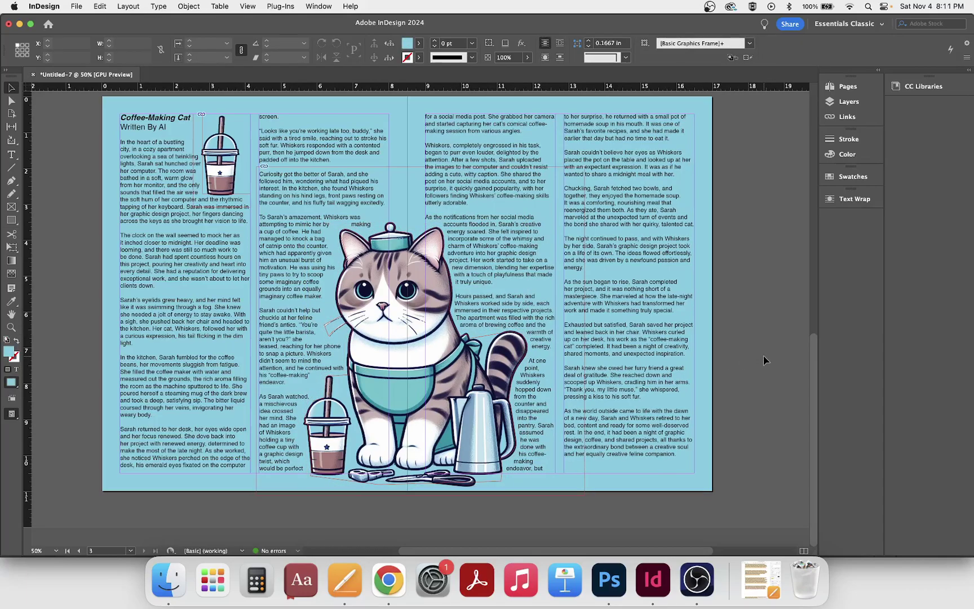
pyautogui.press('w')
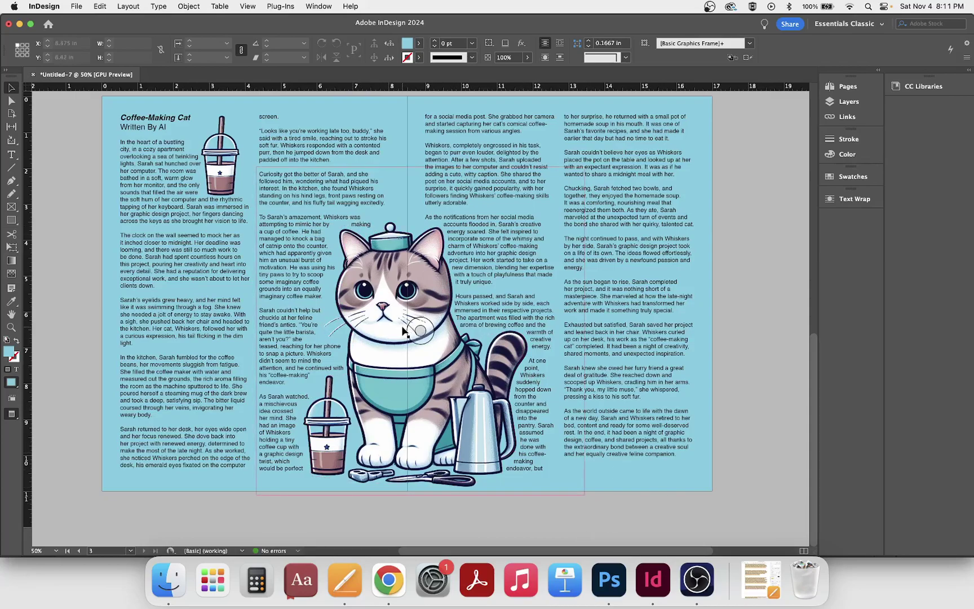
pyautogui.press('ctrl+super+h')
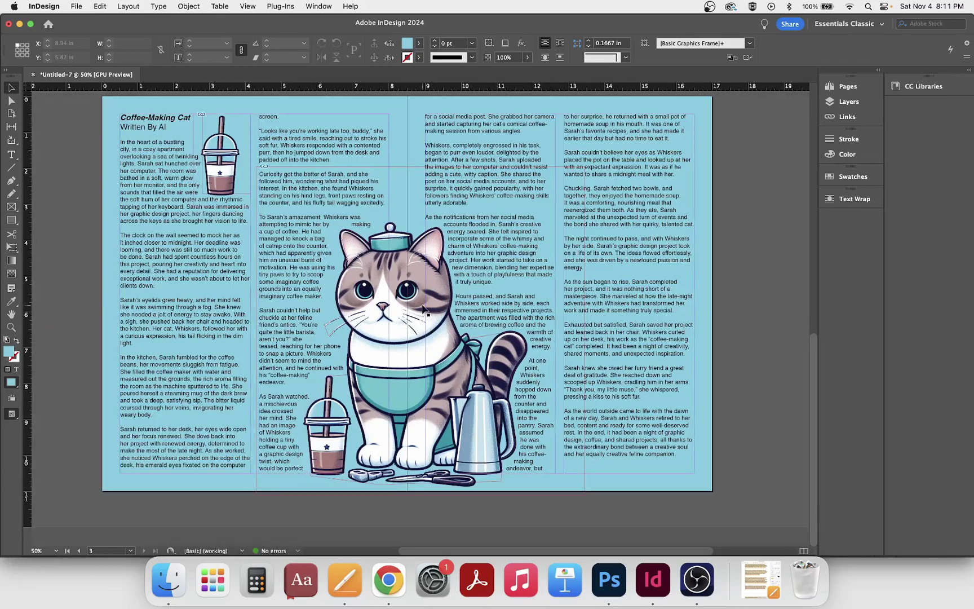
# - Select the wrap outline together with the large cat image, nudge both left by about 0.06 in, and deselect them
pyautogui.click(404, 236)
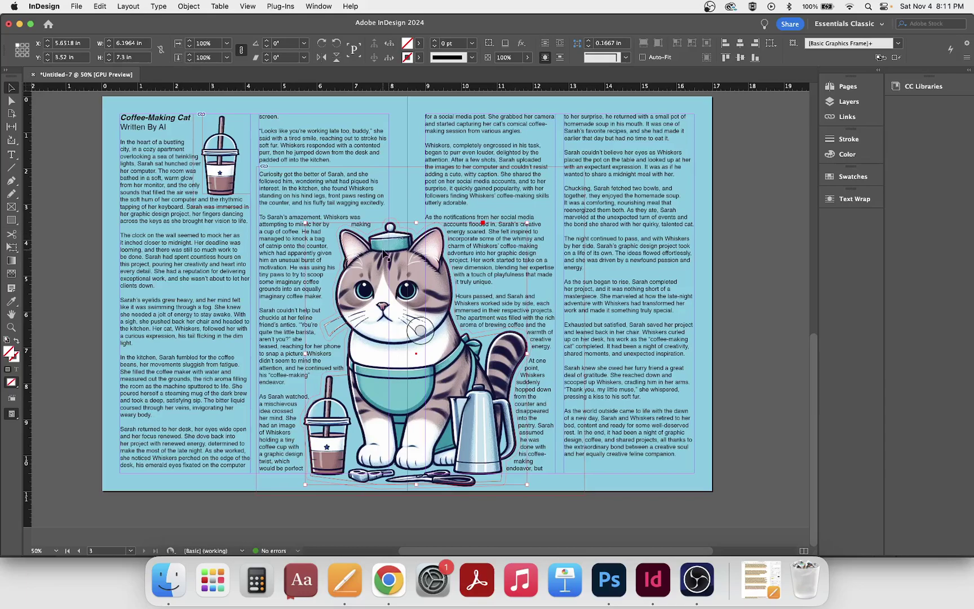
pyautogui.doubleClick(384, 253)
pyautogui.press('Left')
pyautogui.press('Left')
pyautogui.press('Left')
pyautogui.press('Left')
pyautogui.press('Left')
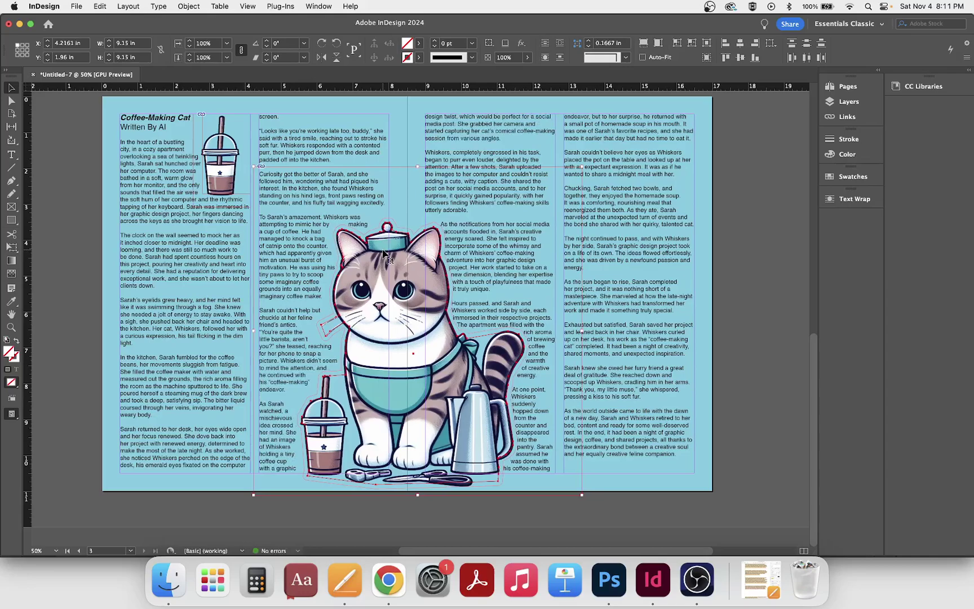
pyautogui.click(729, 271)
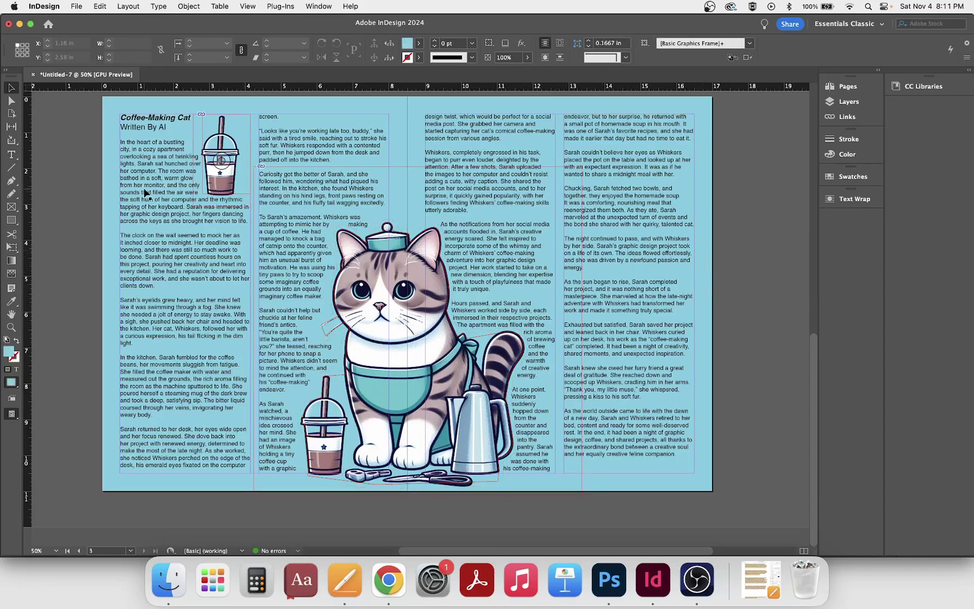
# - Shift the wrap outline's anchor point between the cat's ear and hat slightly so the stray word "making" reflows into the text
pyautogui.click(190, 313)
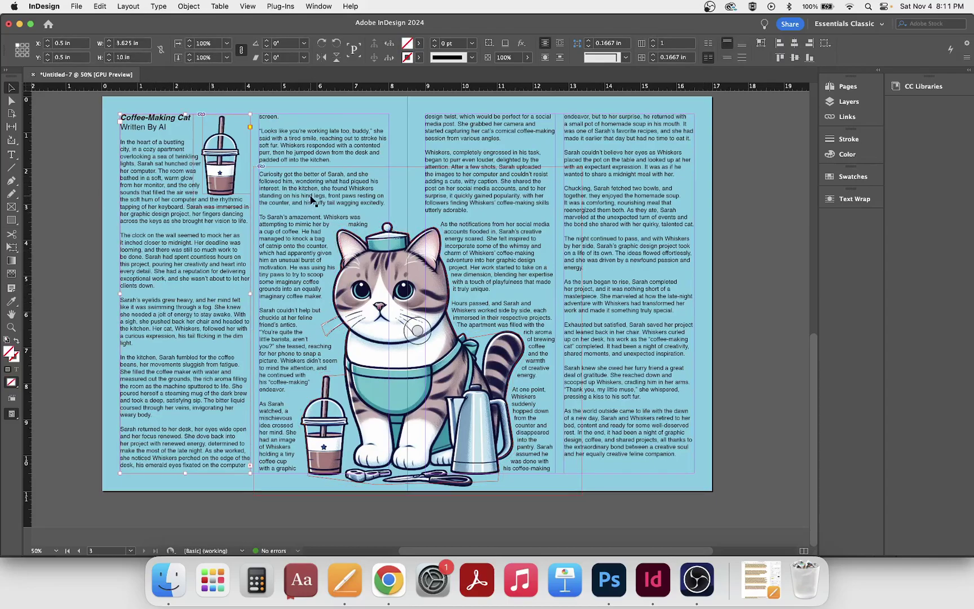
pyautogui.click(344, 154)
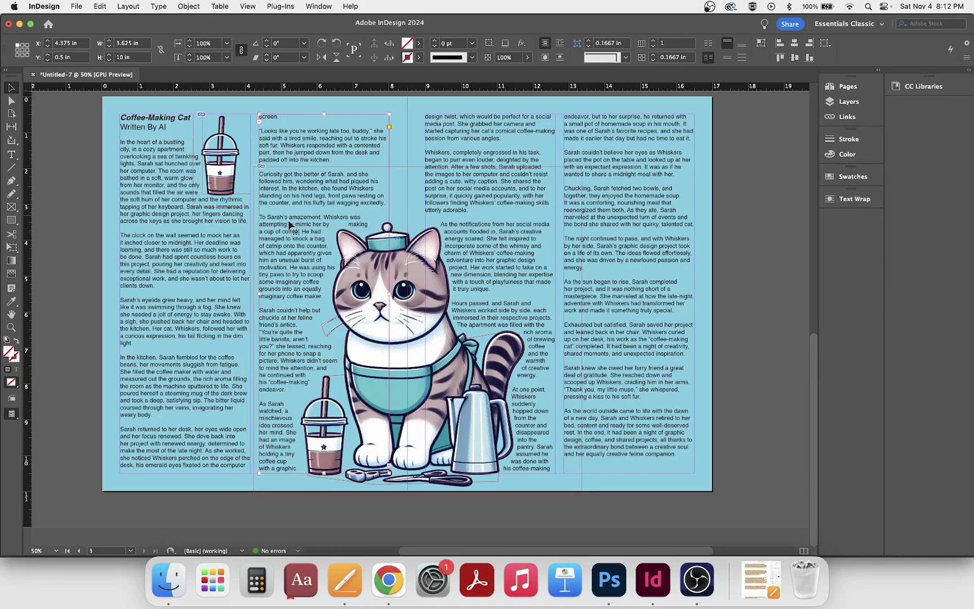
pyautogui.click(356, 240)
pyautogui.press('a')
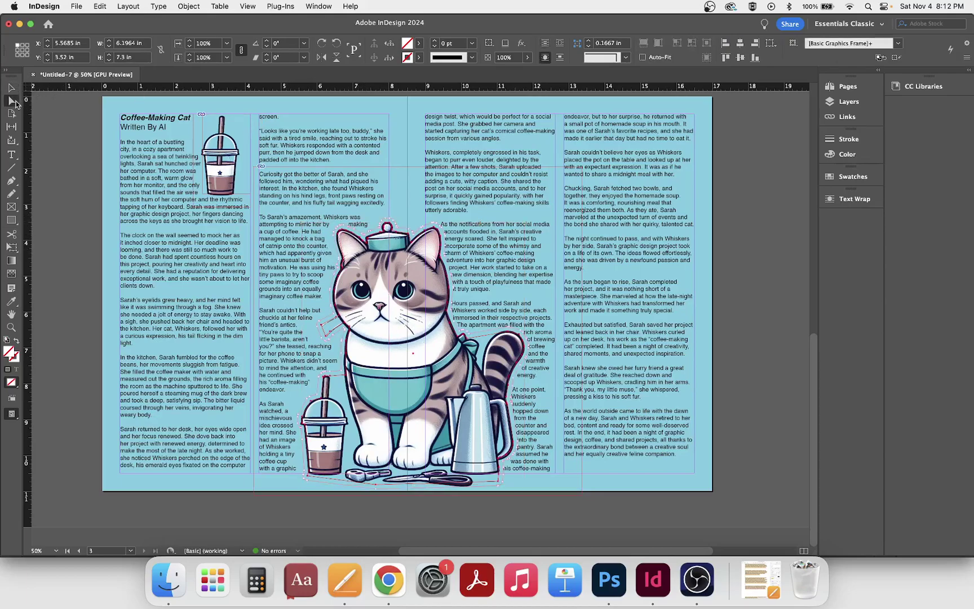
pyautogui.click(366, 227)
pyautogui.moveTo(366, 227); pyautogui.dragTo(367, 227)
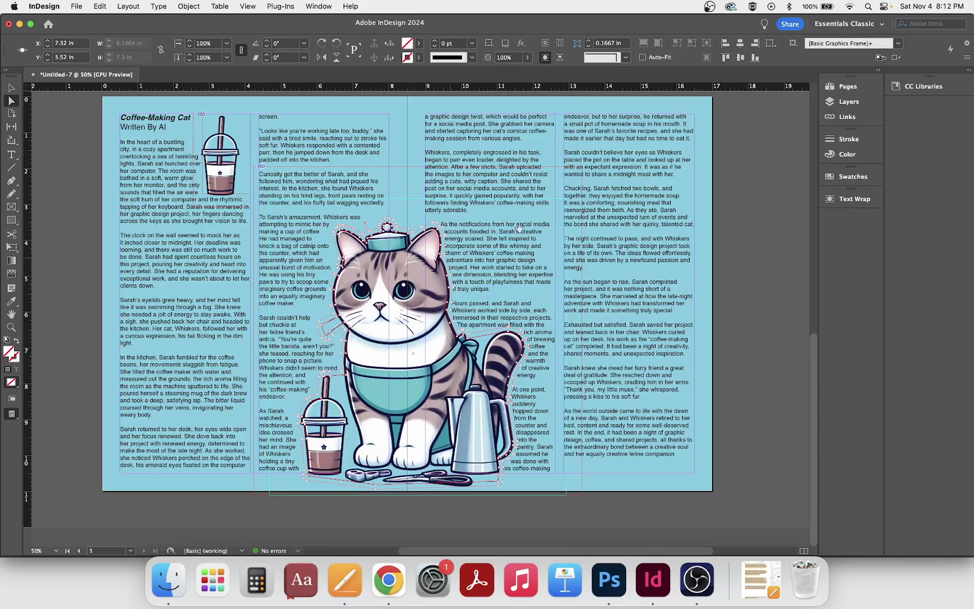
pyautogui.click(11, 88)
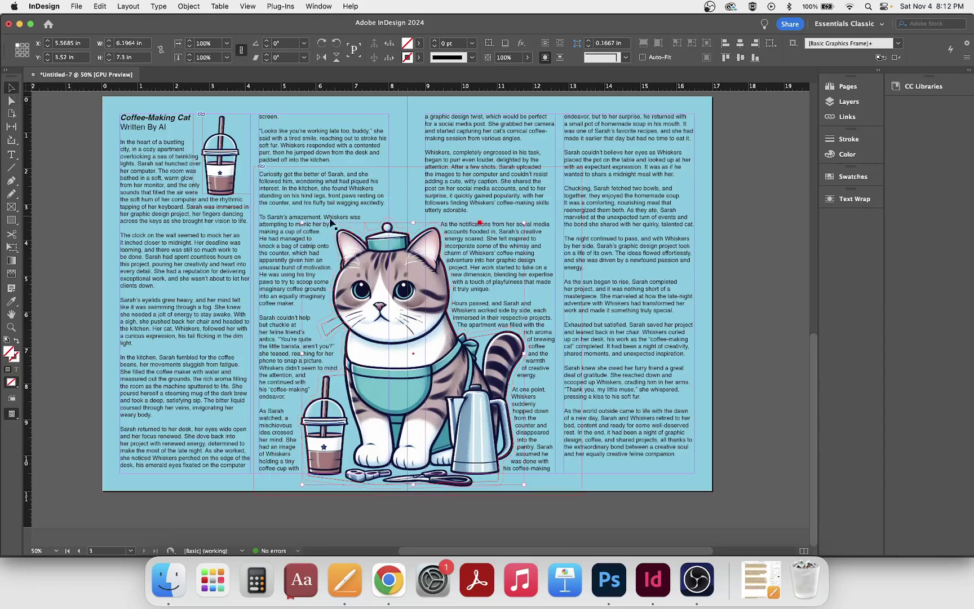
# - Examine the line endings in the last column and the column beside the coffee pot at 150% zoom
pyautogui.click(119, 348)
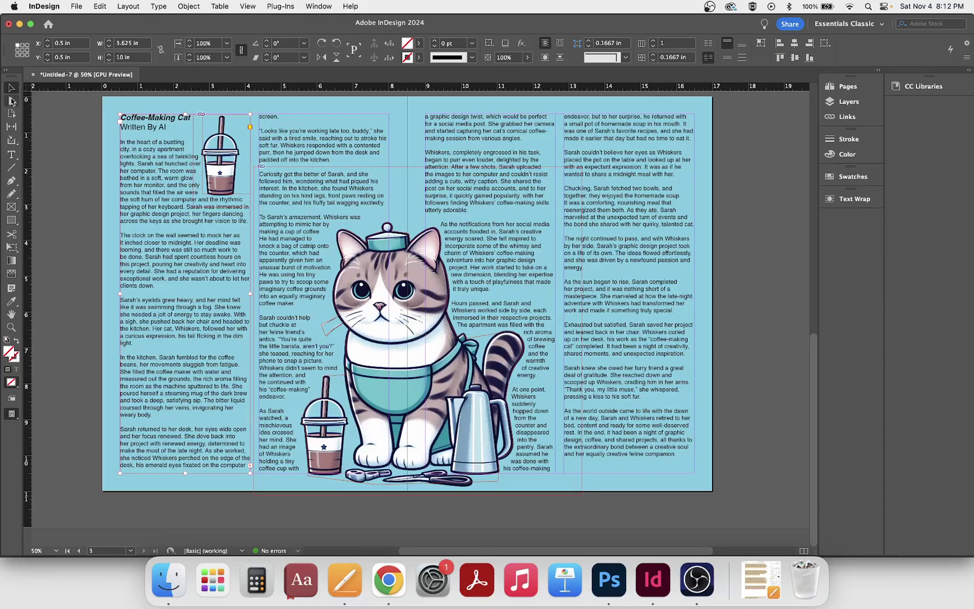
pyautogui.click(11, 155)
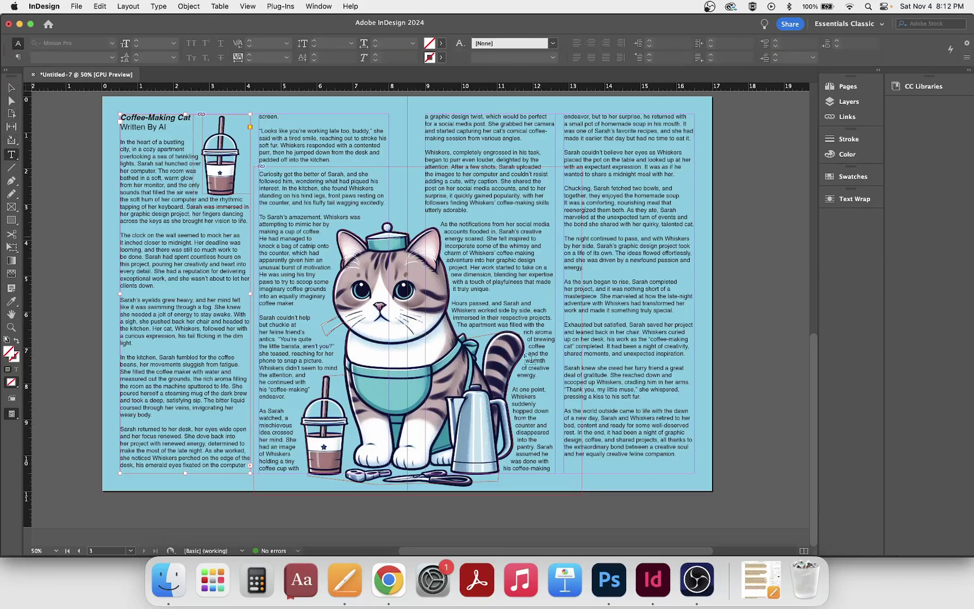
pyautogui.click(644, 452)
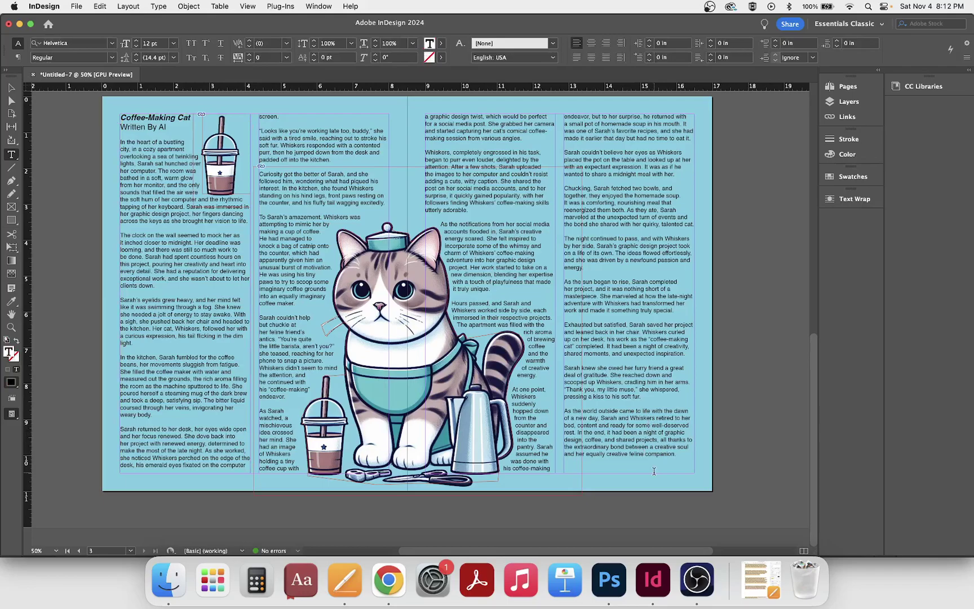
pyautogui.press('super+equal')
pyautogui.press('super+equal')
pyautogui.press('super+equal')
pyautogui.press('super+equal')
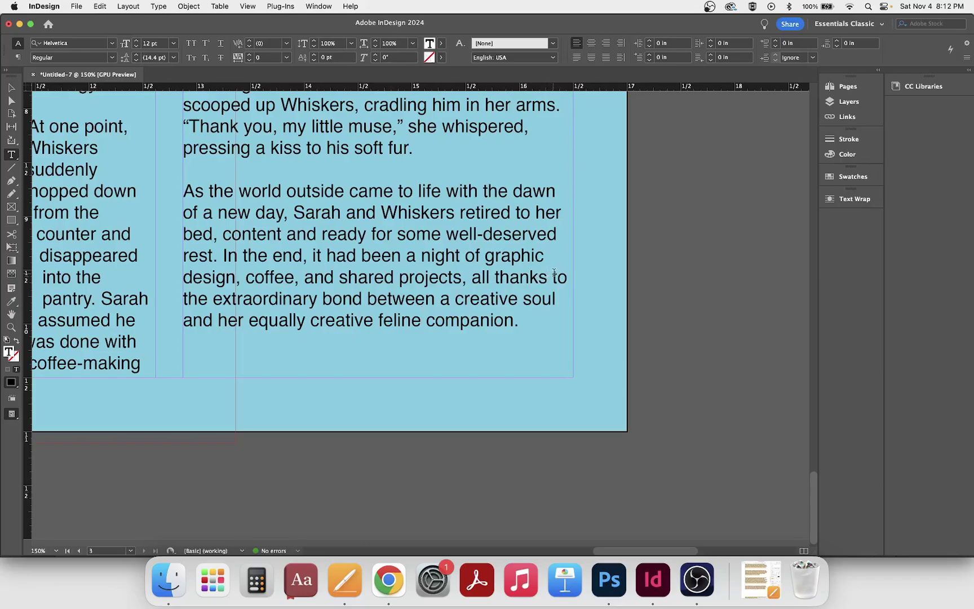
pyautogui.scroll(4, 503, 303)
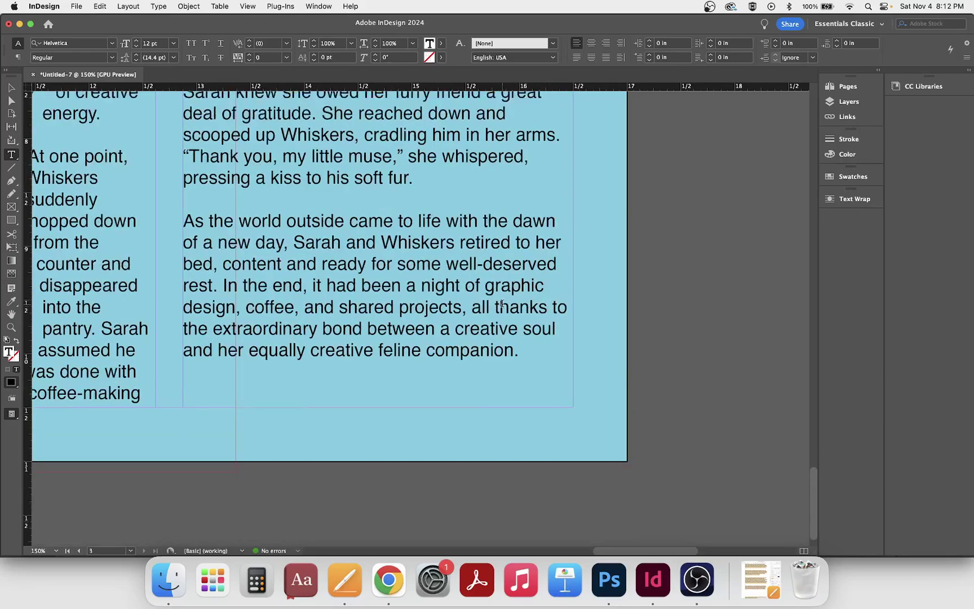
pyautogui.click(481, 545)
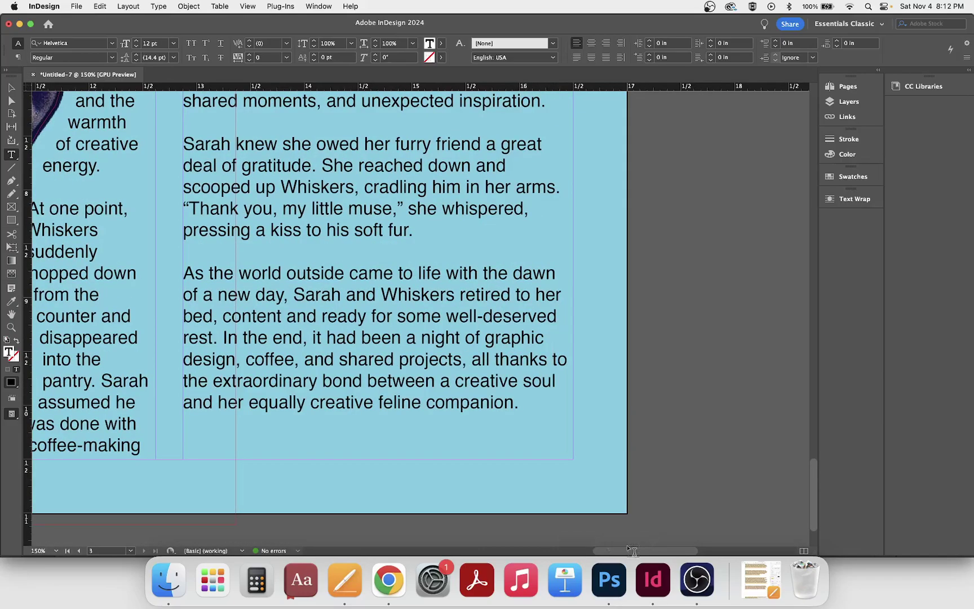
pyautogui.moveTo(624, 552); pyautogui.dragTo(570, 552)
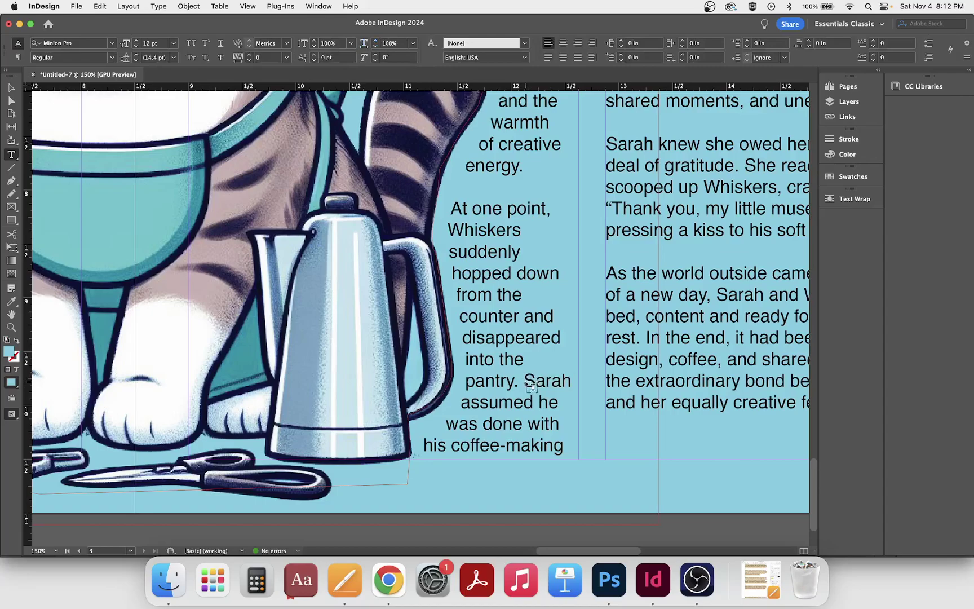
# - Try to place the text cursor after "pantry." in the column beside the coffee pot
pyautogui.click(11, 88)
pyautogui.click(500, 340)
pyautogui.click(11, 155)
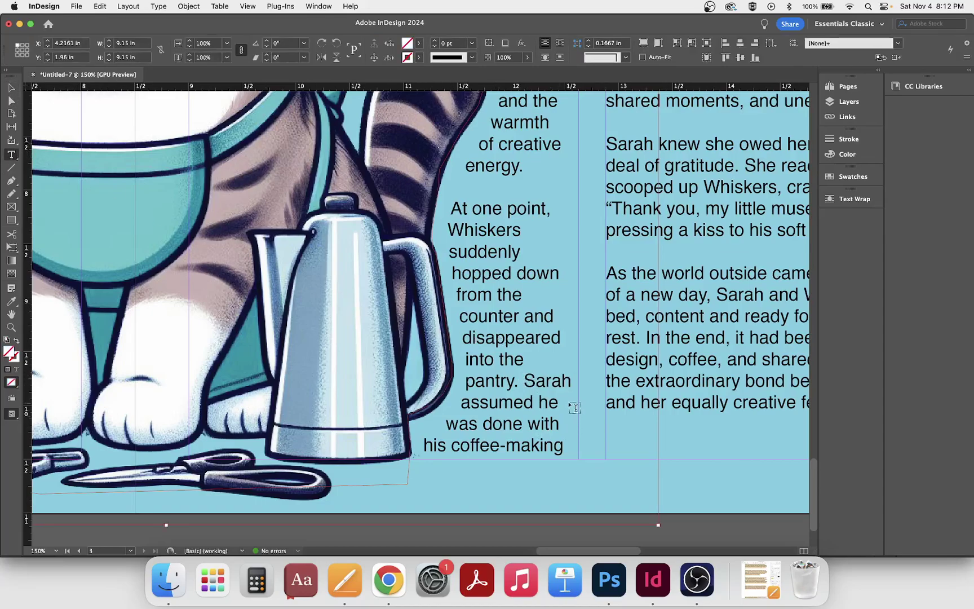
pyautogui.click(533, 387)
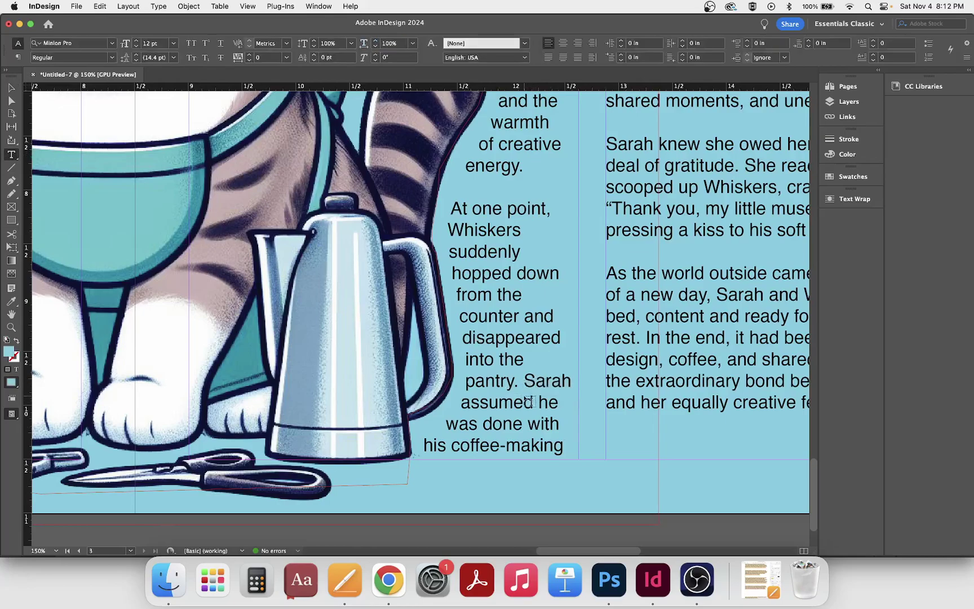
pyautogui.click(11, 87)
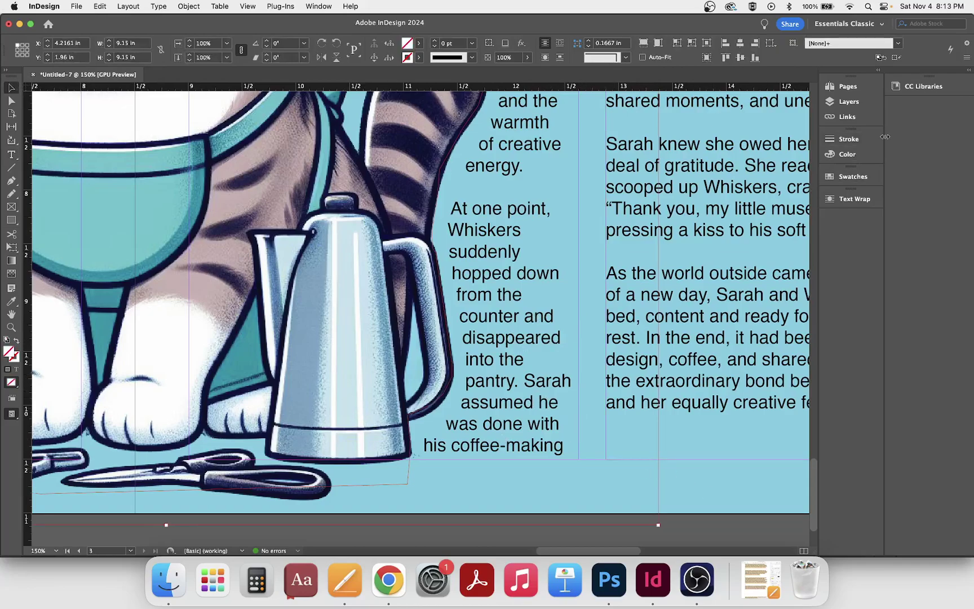
# - Lock the wrap path and the Coffee Cat.psd image on the Text and Graphics layer
pyautogui.click(849, 102)
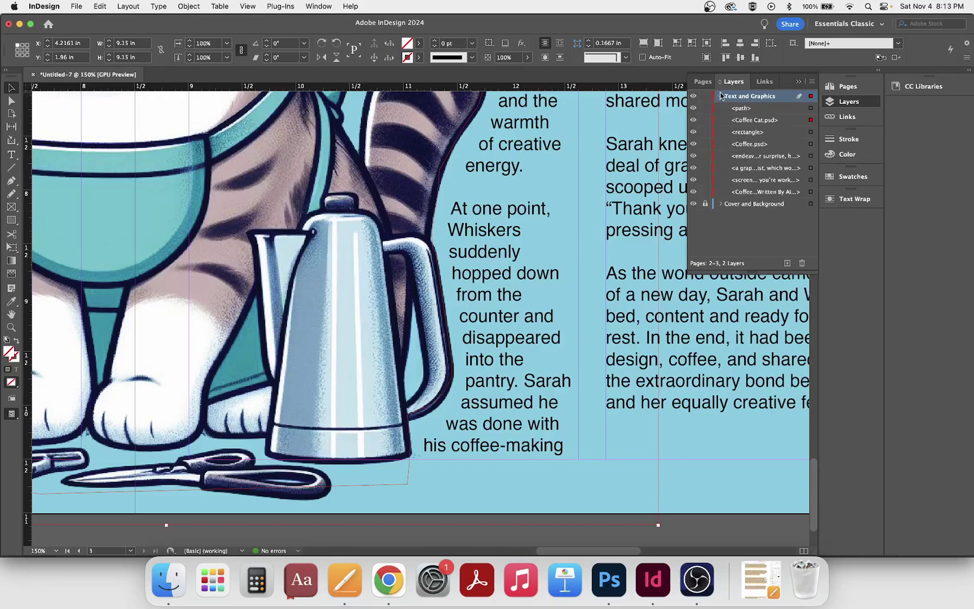
pyautogui.click(694, 119)
pyautogui.click(694, 119)
pyautogui.click(694, 107)
pyautogui.click(706, 108)
pyautogui.click(706, 120)
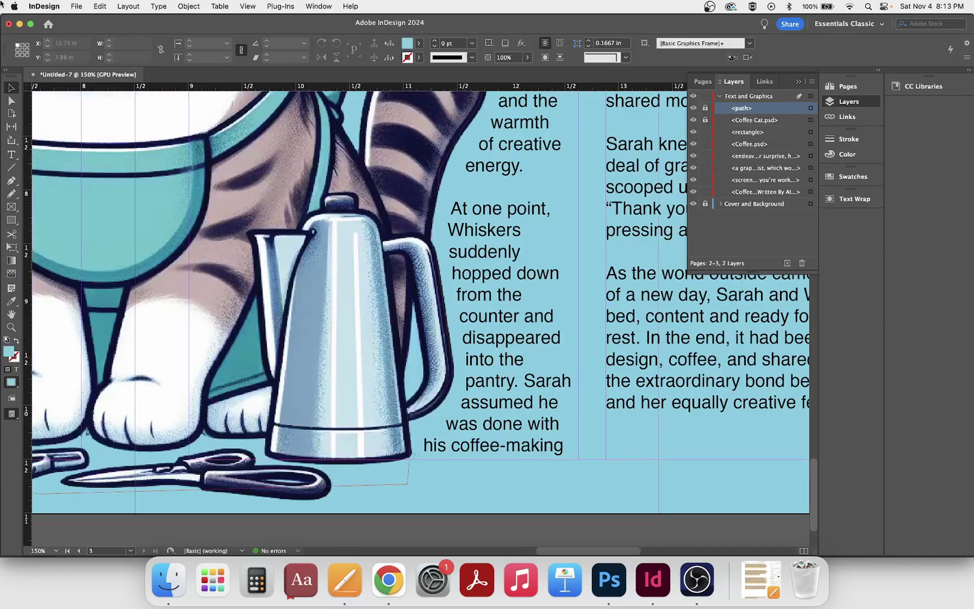
pyautogui.click(800, 82)
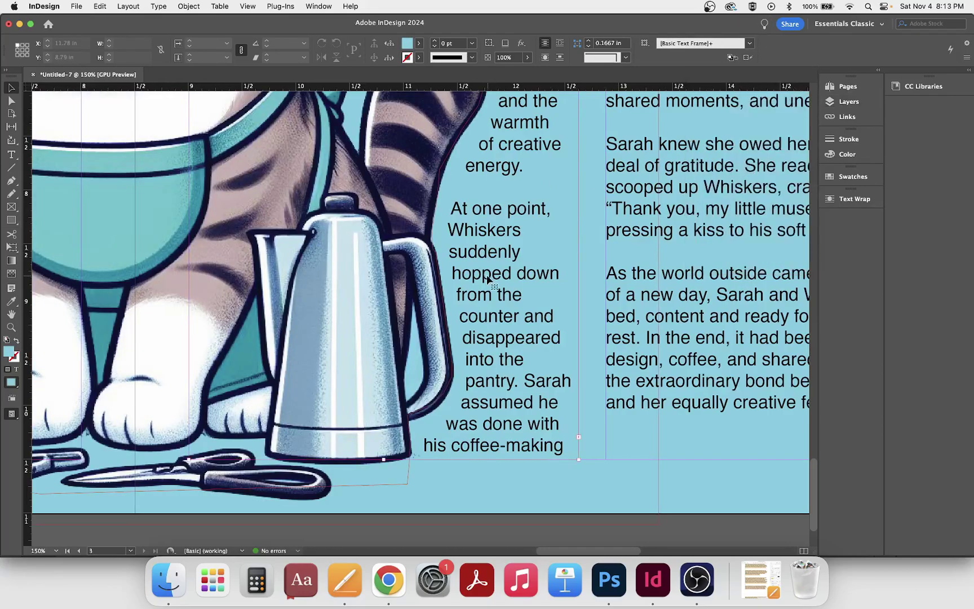
# - Try a paragraph break after "pantry." in the column beside the coffee pot, and remove it
pyautogui.doubleClick(473, 283)
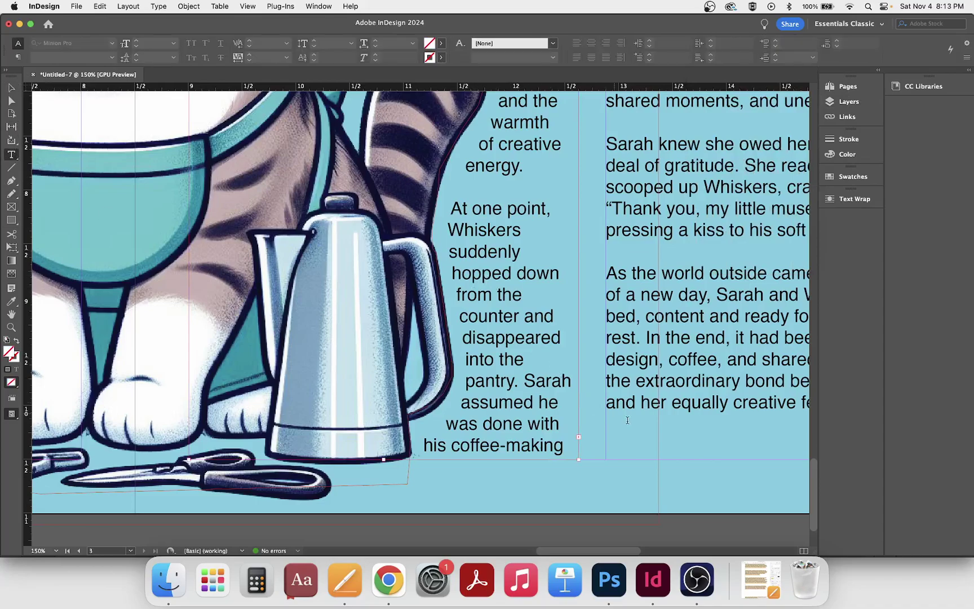
pyautogui.click(526, 381)
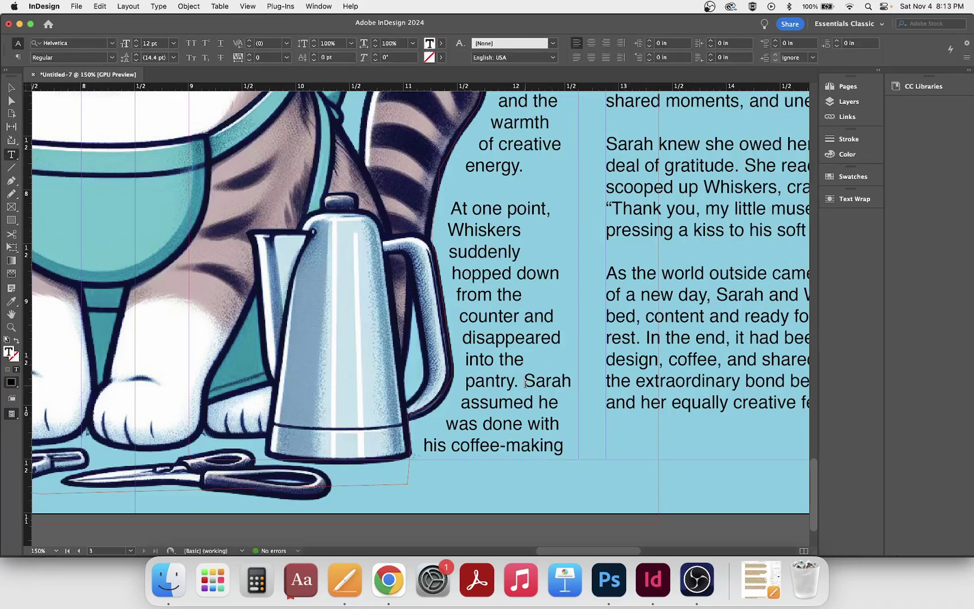
pyautogui.press('Return')
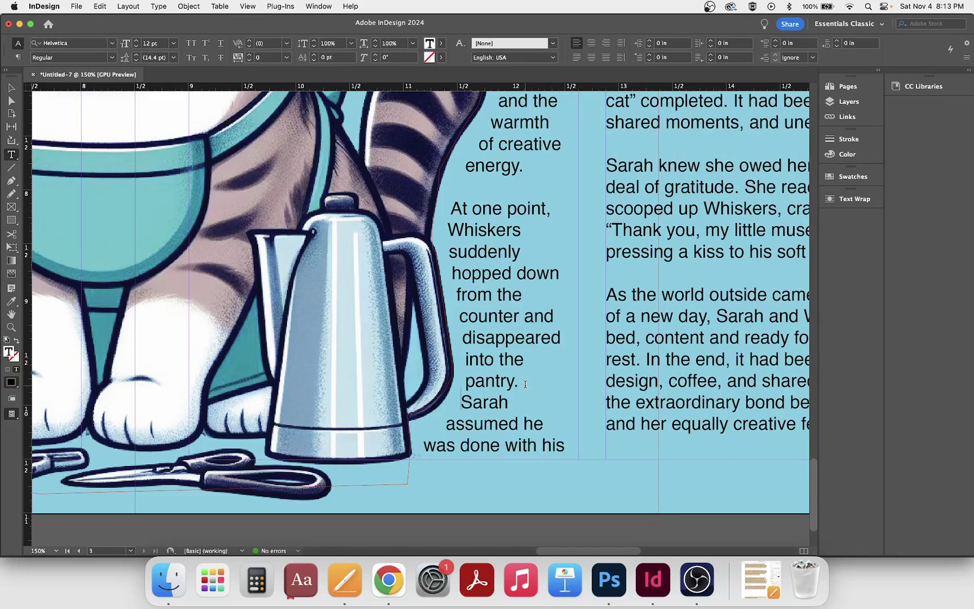
pyautogui.press('BackSpace')
pyautogui.press('Return')
pyautogui.press('BackSpace')
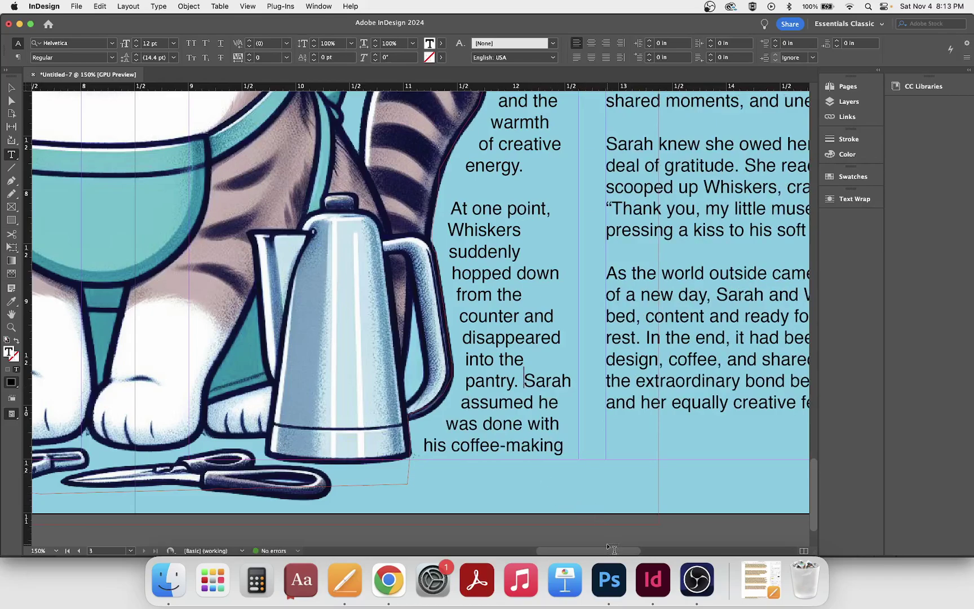
# - Try a forced line break before "coffee-making" in the third column's first paragraph, and remove it
pyautogui.moveTo(612, 551); pyautogui.dragTo(652, 541)
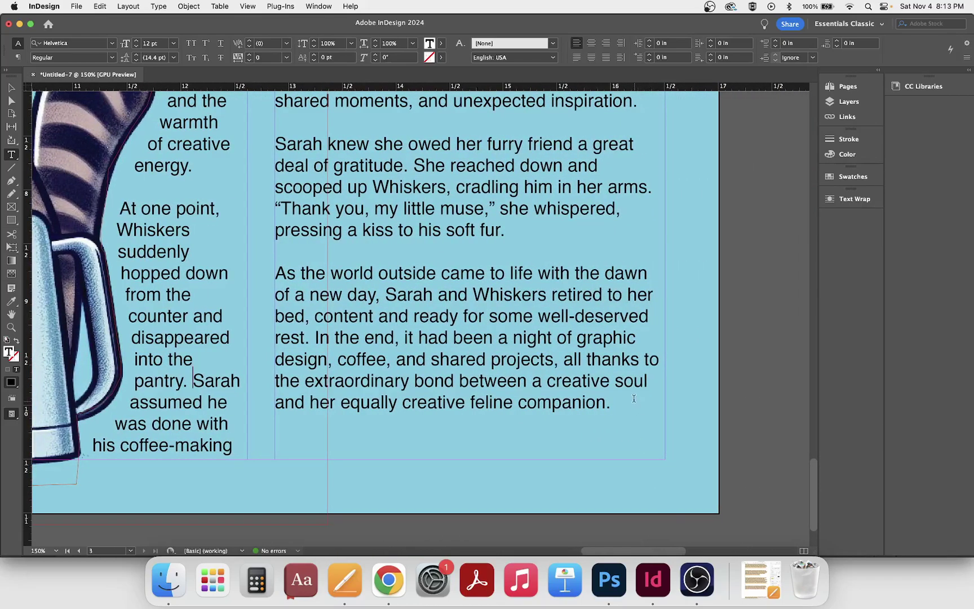
pyautogui.scroll(3, 625, 357)
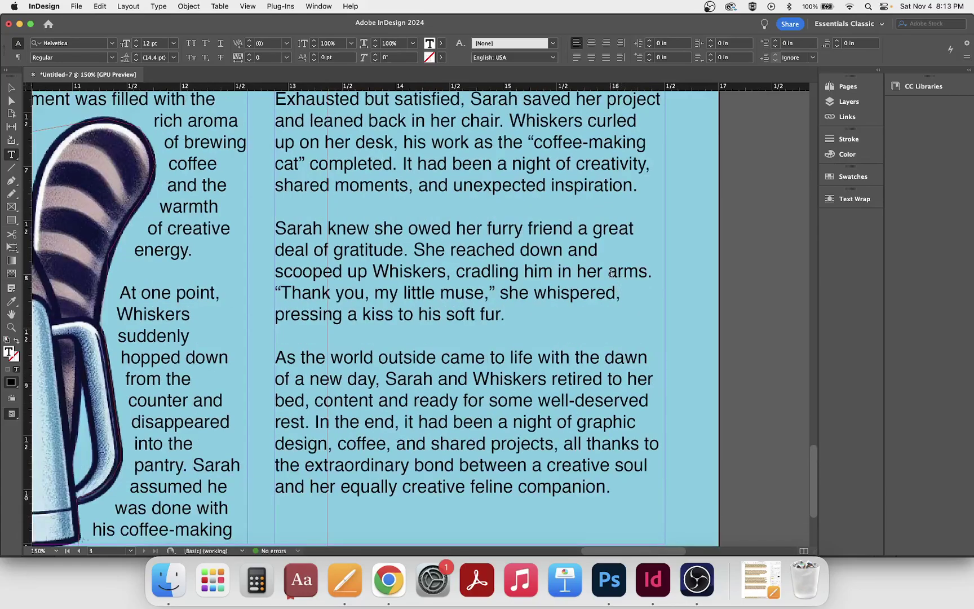
pyautogui.scroll(5, 608, 269)
pyautogui.scroll(8, 608, 269)
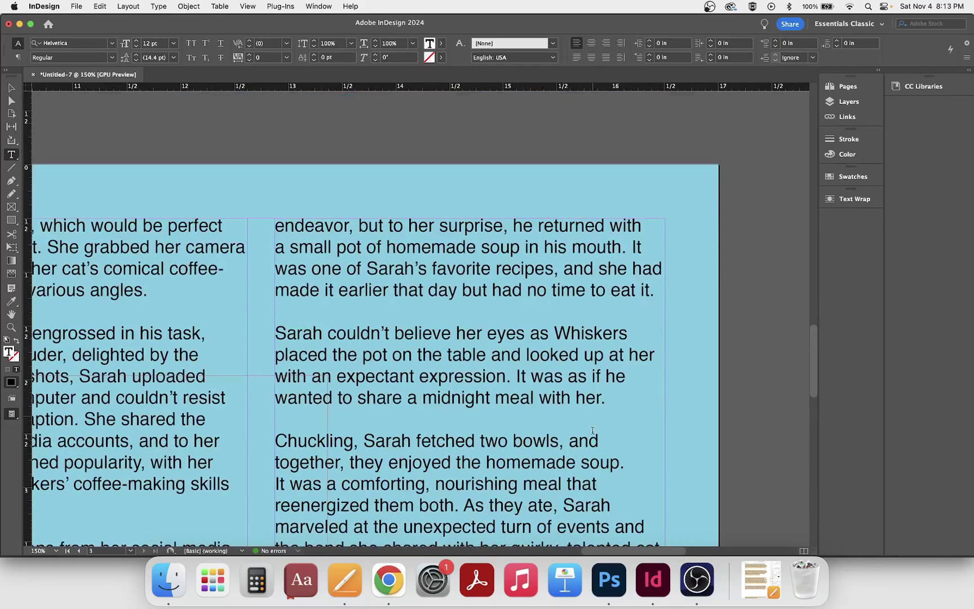
pyautogui.moveTo(622, 552); pyautogui.dragTo(579, 551)
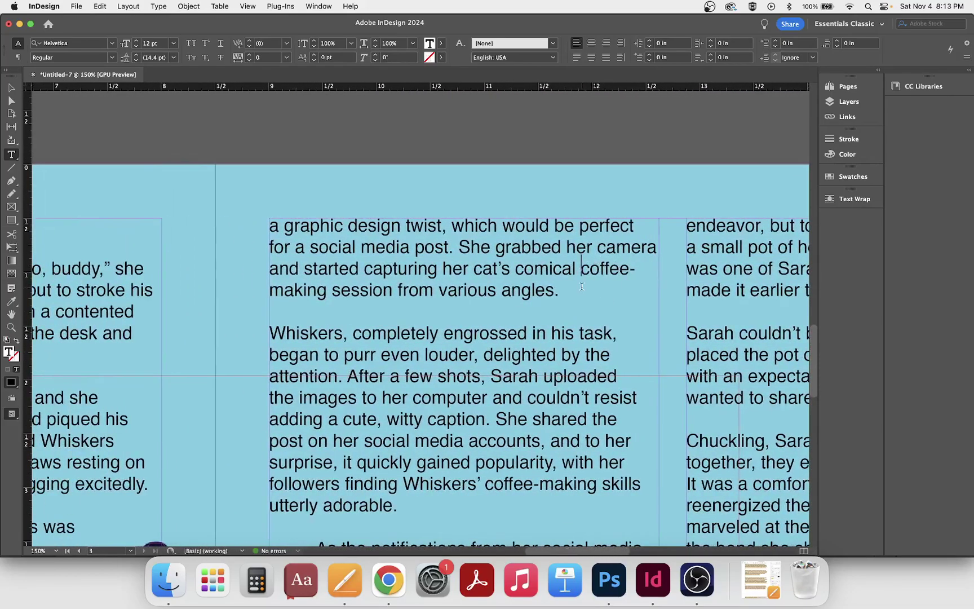
pyautogui.hotkey('shift', 'Return')
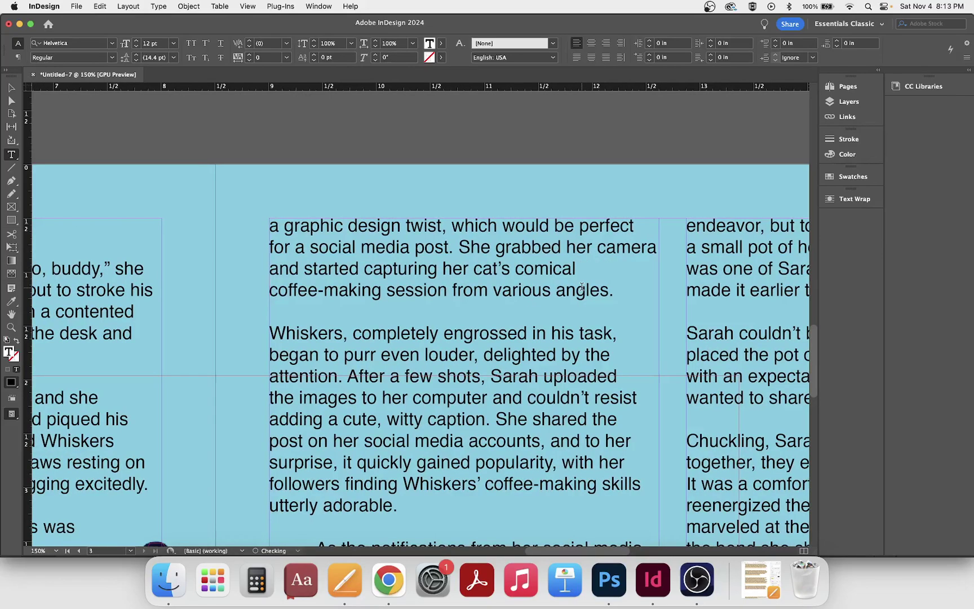
pyautogui.press('BackSpace')
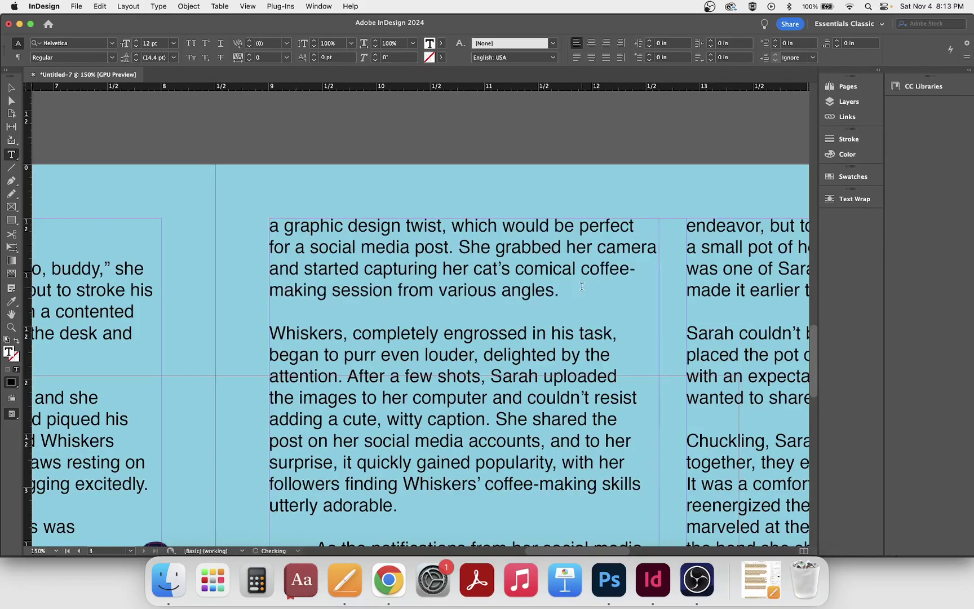
pyautogui.hotkey('shift', 'Return')
pyautogui.press('BackSpace')
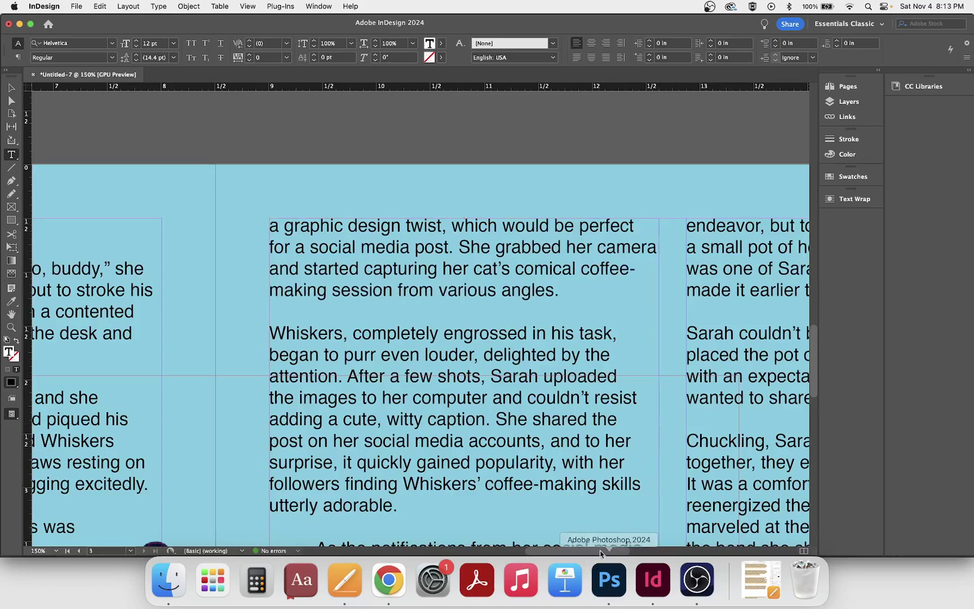
# - Review the line breaks in the first two columns, from the bottom of the page up to the title
pyautogui.moveTo(601, 554); pyautogui.dragTo(500, 545)
pyautogui.scroll(-10, 481, 422)
pyautogui.scroll(-6, 487, 428)
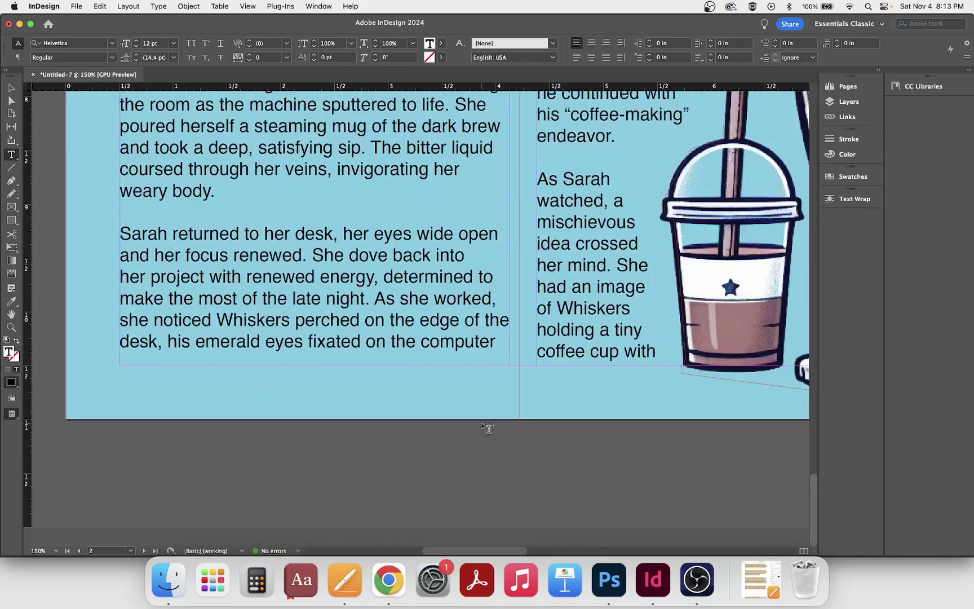
pyautogui.scroll(20, 490, 435)
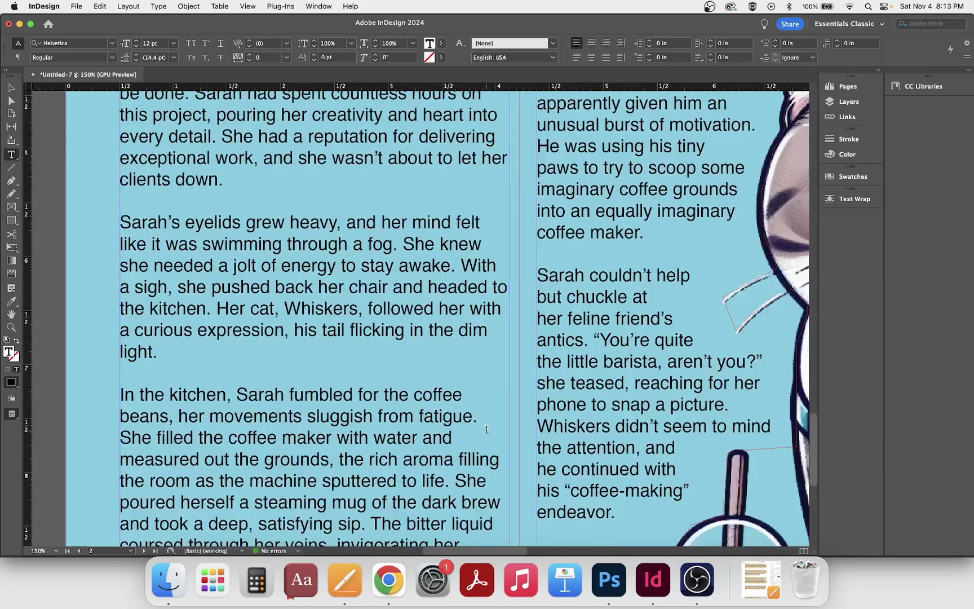
pyautogui.scroll(-9, 485, 429)
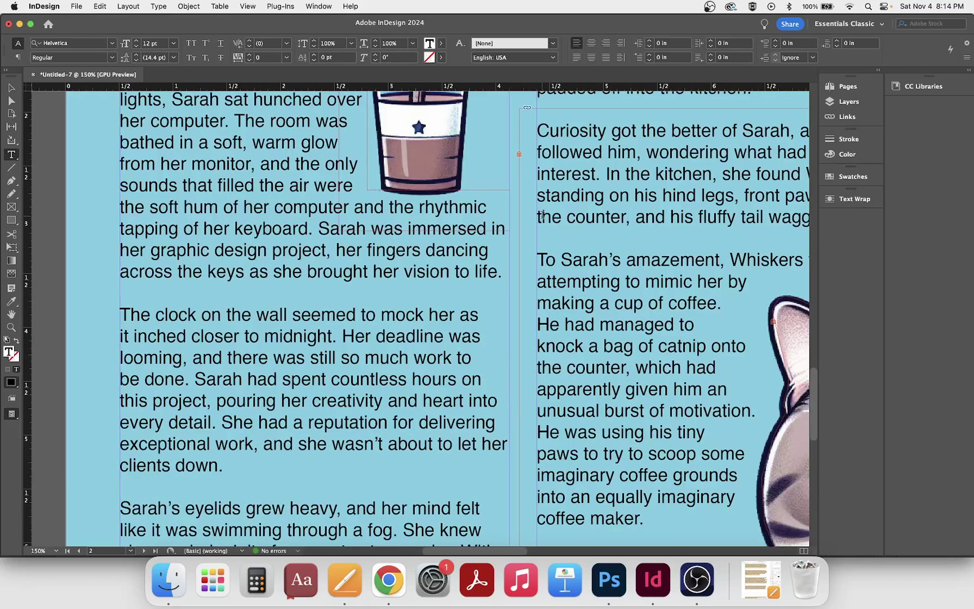
pyautogui.scroll(8, 513, 400)
pyautogui.scroll(-8, 574, 393)
pyautogui.scroll(3, 484, 304)
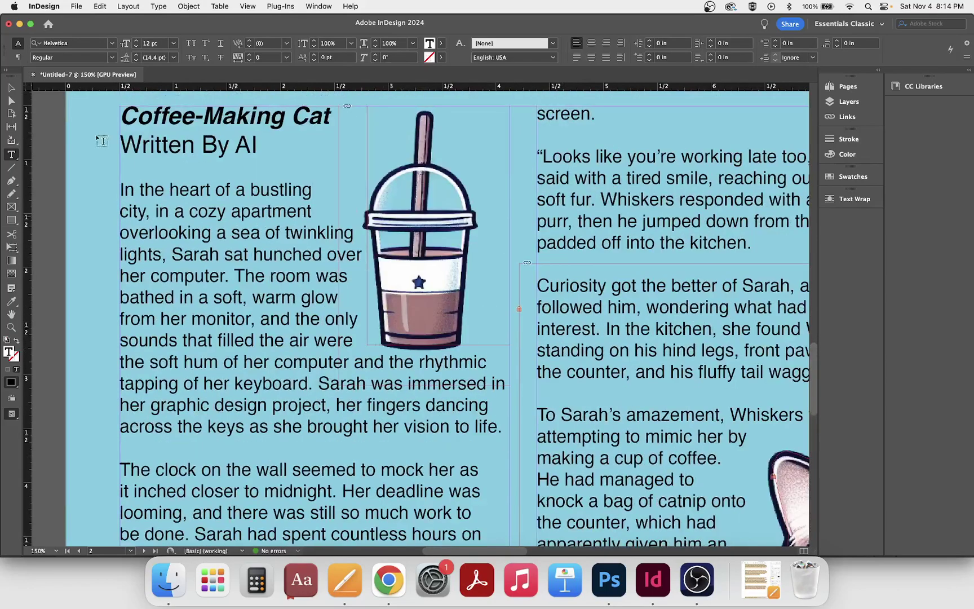
# - Move the iced coffee image beside the title to X 2.665 in, Y 0.4375 in, and its wrap frame to X 2.83 in
pyautogui.click(12, 87)
pyautogui.scroll(3, 319, 212)
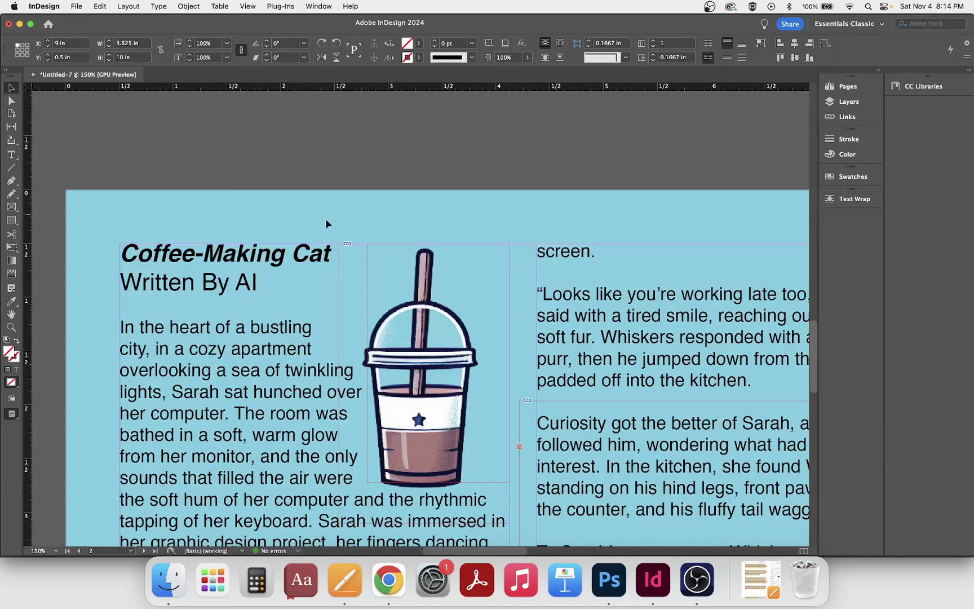
pyautogui.click(449, 402)
pyautogui.moveTo(450, 402)
pyautogui.mouseDown()
pyautogui.moveTo(439, 396)
pyautogui.moveTo(450, 396)
pyautogui.mouseUp()
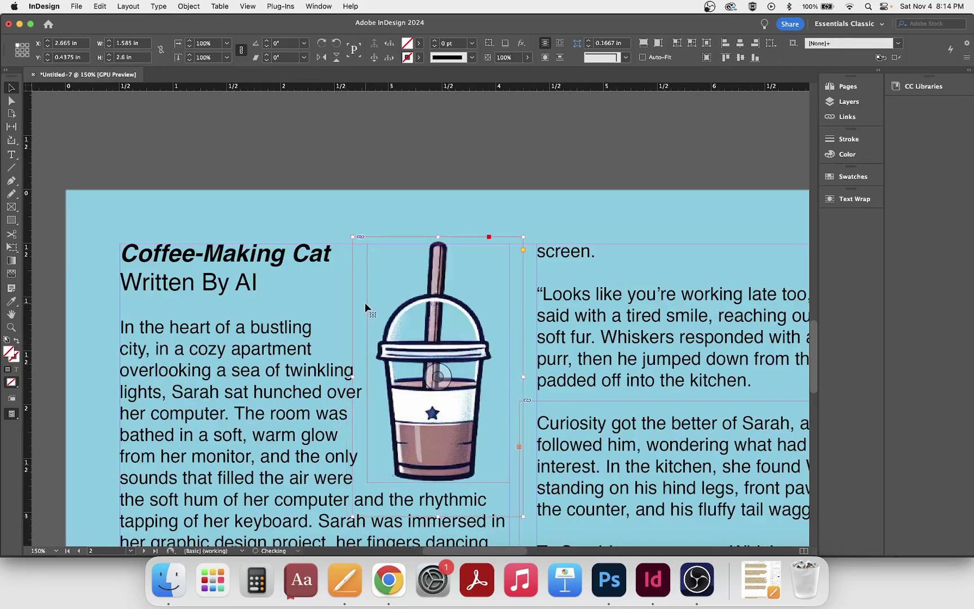
pyautogui.click(367, 309)
pyautogui.moveTo(369, 307); pyautogui.dragTo(371, 306)
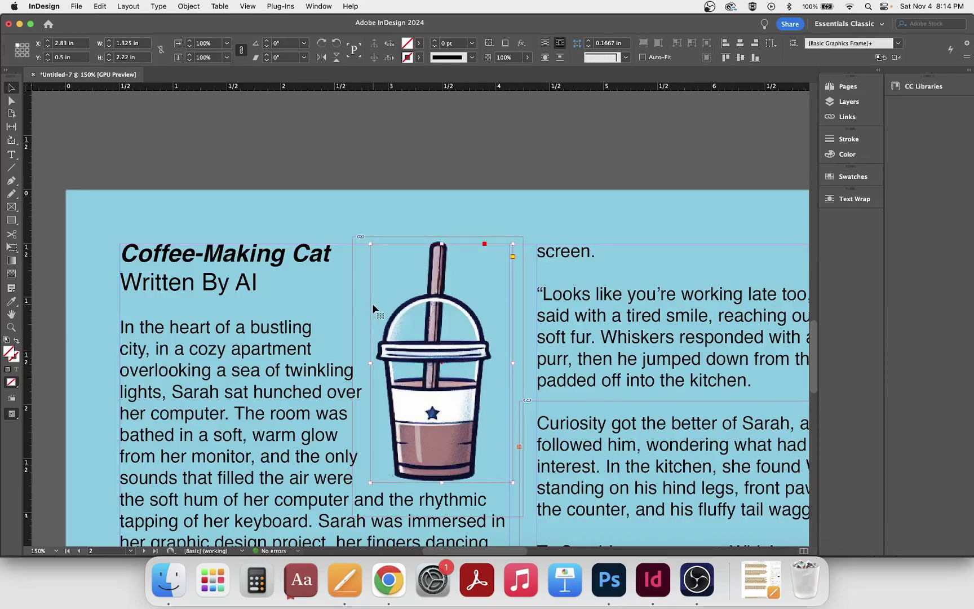
# - Nudge the wrap frame around the iced coffee beside the title to X 2.8625 in
pyautogui.scroll(-1, 498, 319)
pyautogui.scroll(-4, 467, 420)
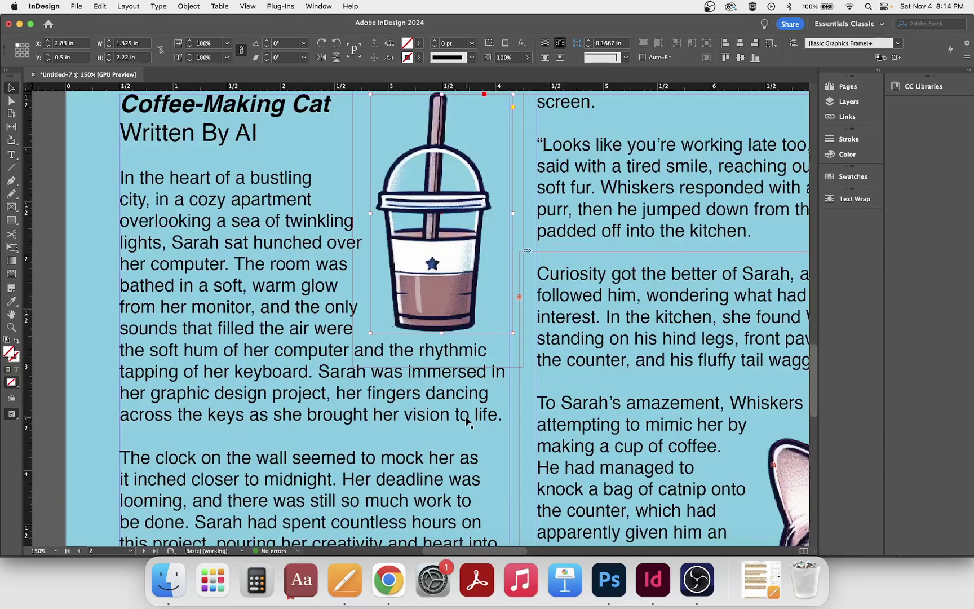
pyautogui.scroll(-10, 467, 420)
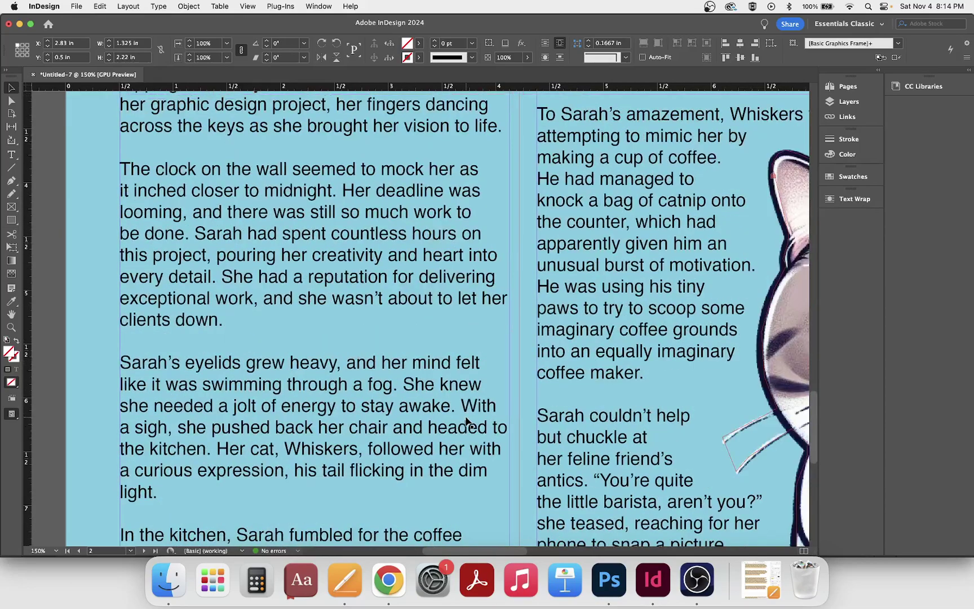
pyautogui.scroll(20, 466, 421)
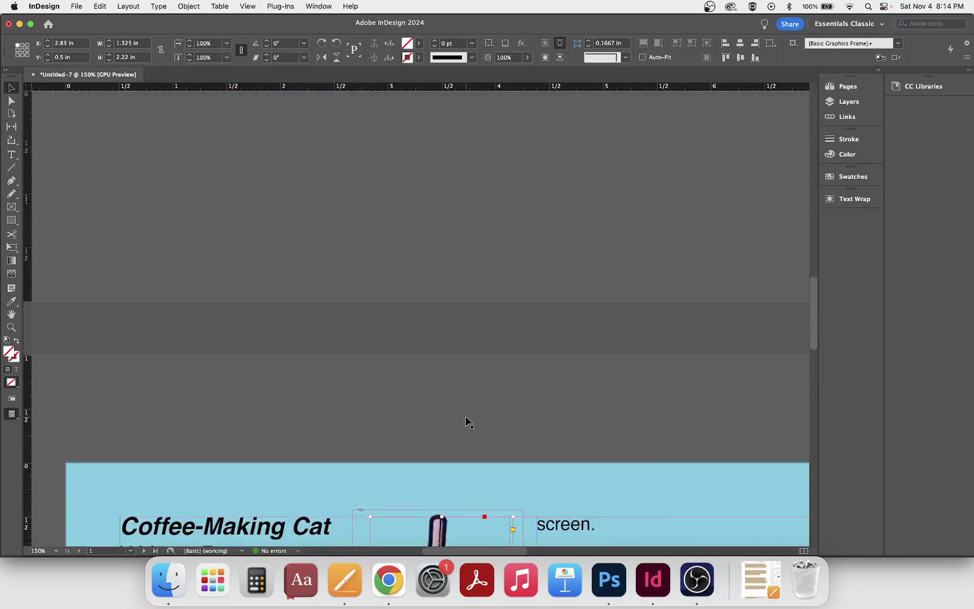
pyautogui.scroll(-13, 465, 426)
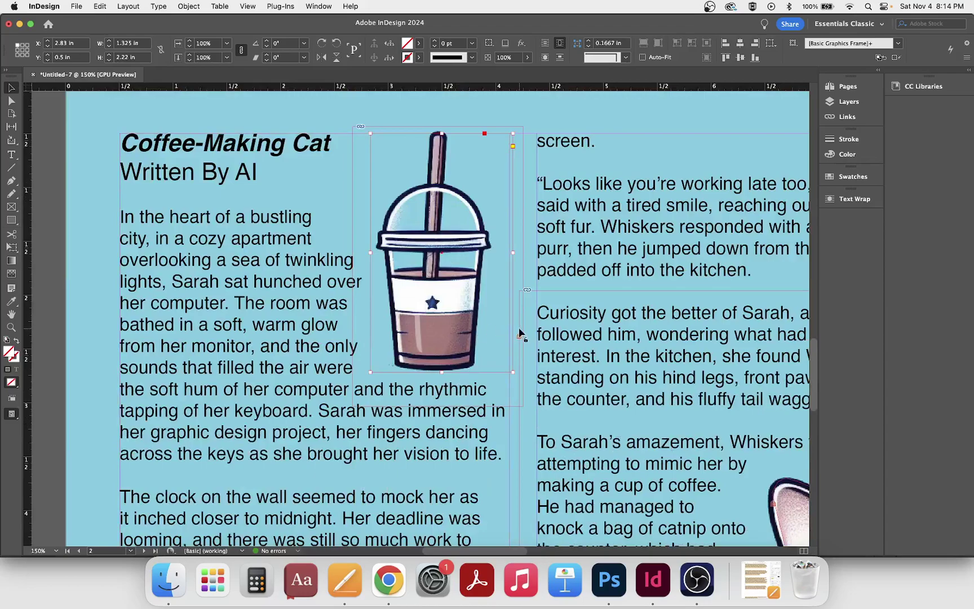
pyautogui.click(479, 372)
pyautogui.press('super+alt+c')
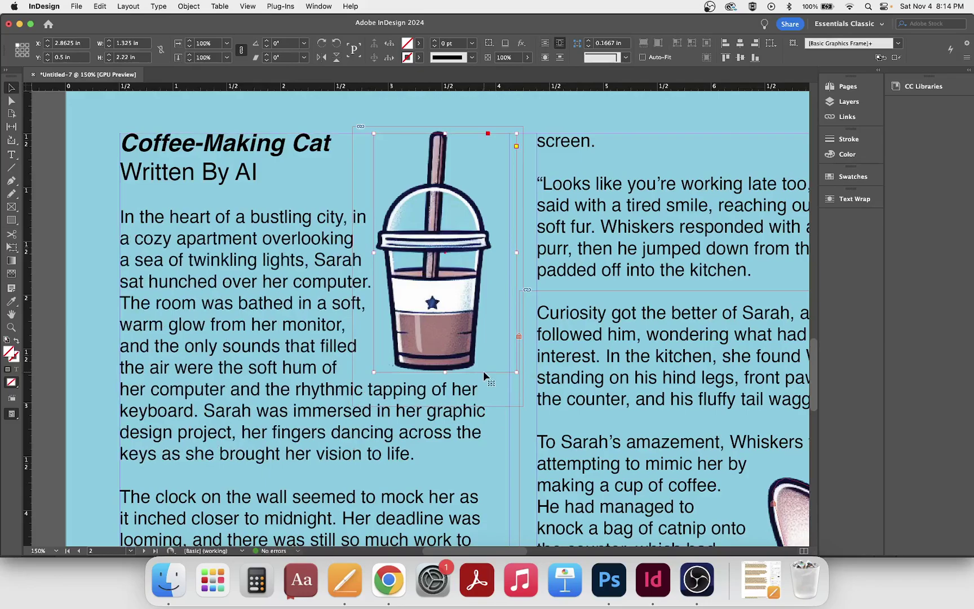
# - Examine the paragraphs at the foot of the first column and the bottom edge of its text frame
pyautogui.click(457, 451)
pyautogui.scroll(-5, 458, 452)
pyautogui.scroll(-4, 458, 452)
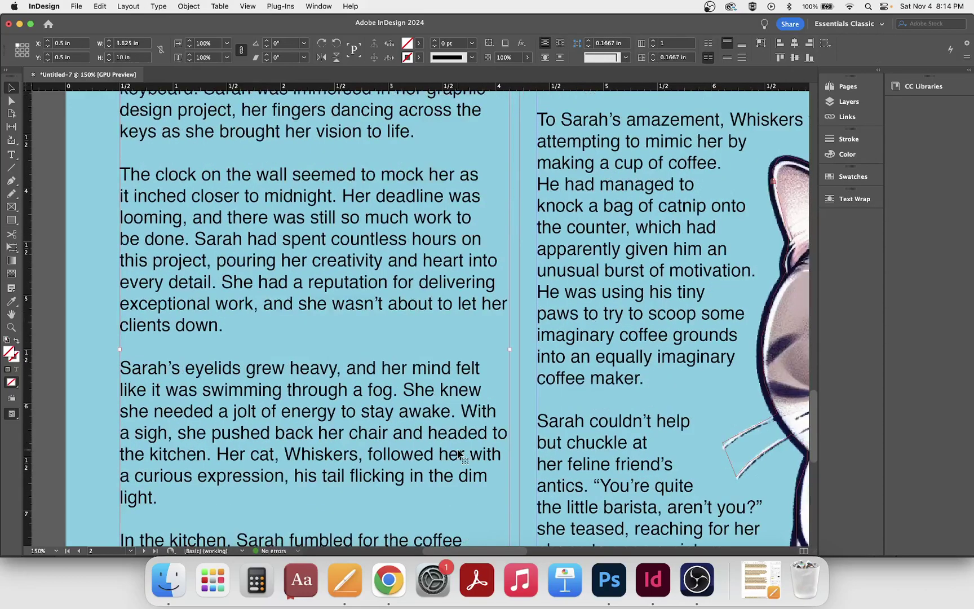
pyautogui.scroll(-10, 438, 404)
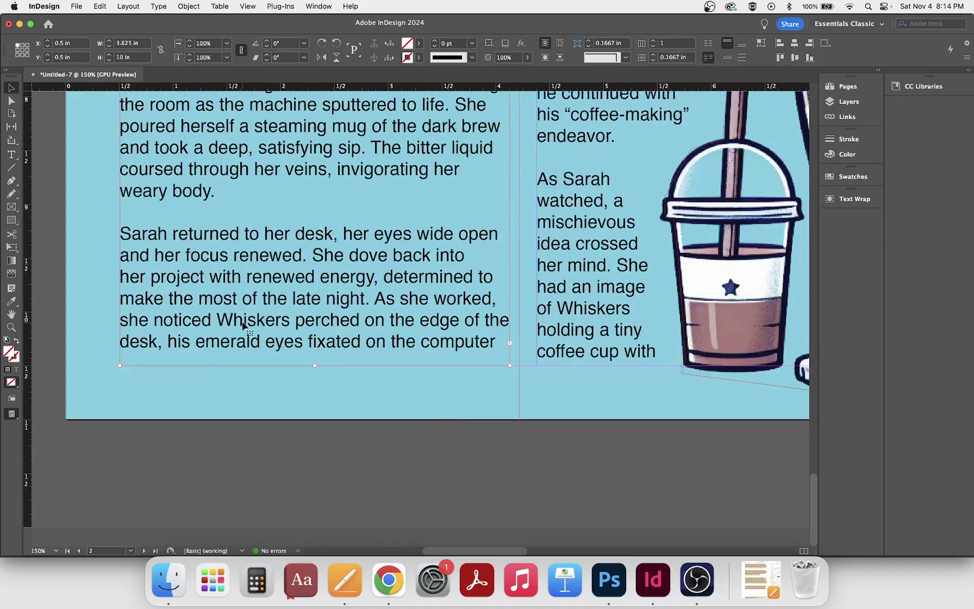
pyautogui.click(12, 155)
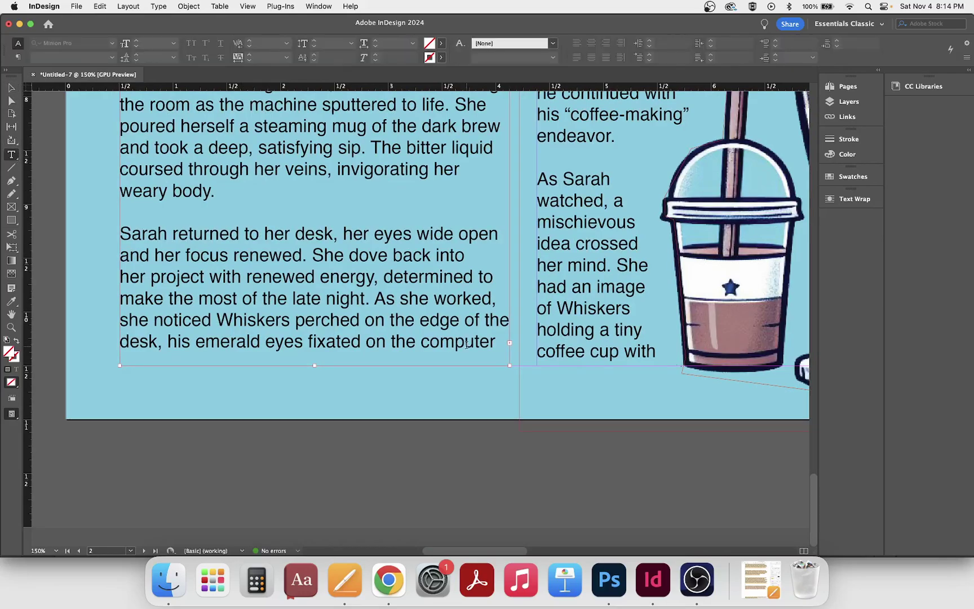
pyautogui.scroll(4, 477, 332)
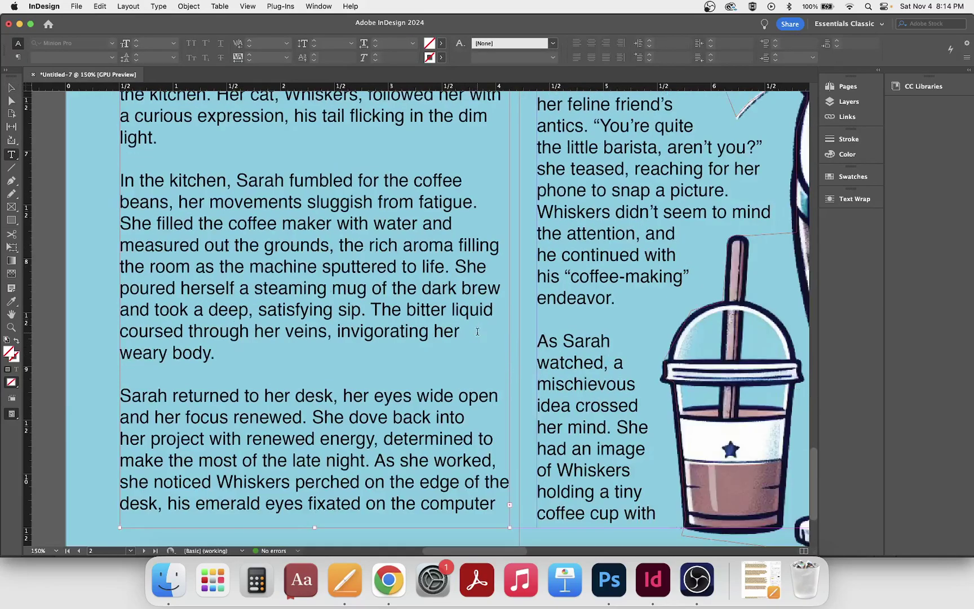
pyautogui.scroll(1, 477, 332)
pyautogui.scroll(-1, 477, 332)
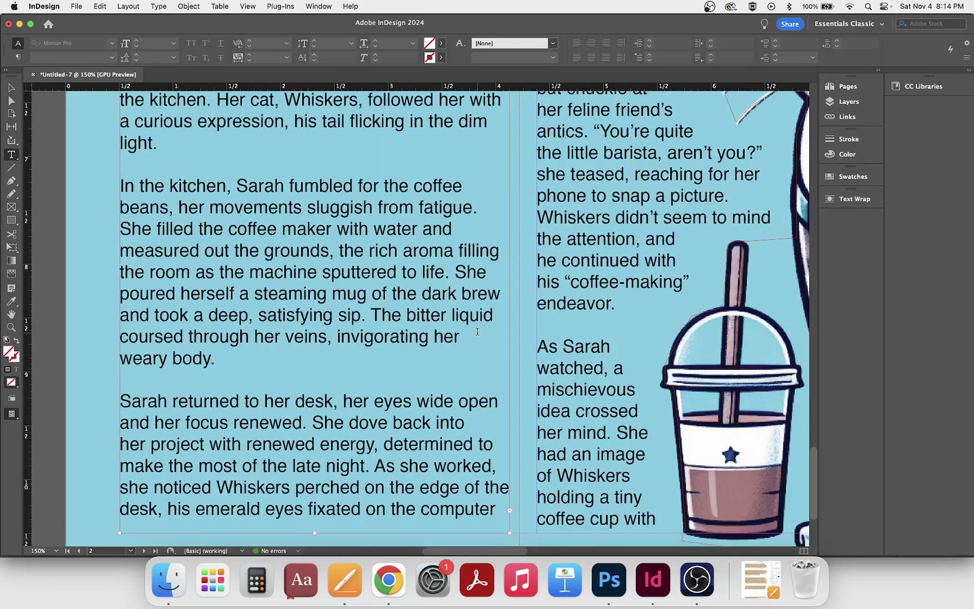
pyautogui.scroll(-1, 478, 332)
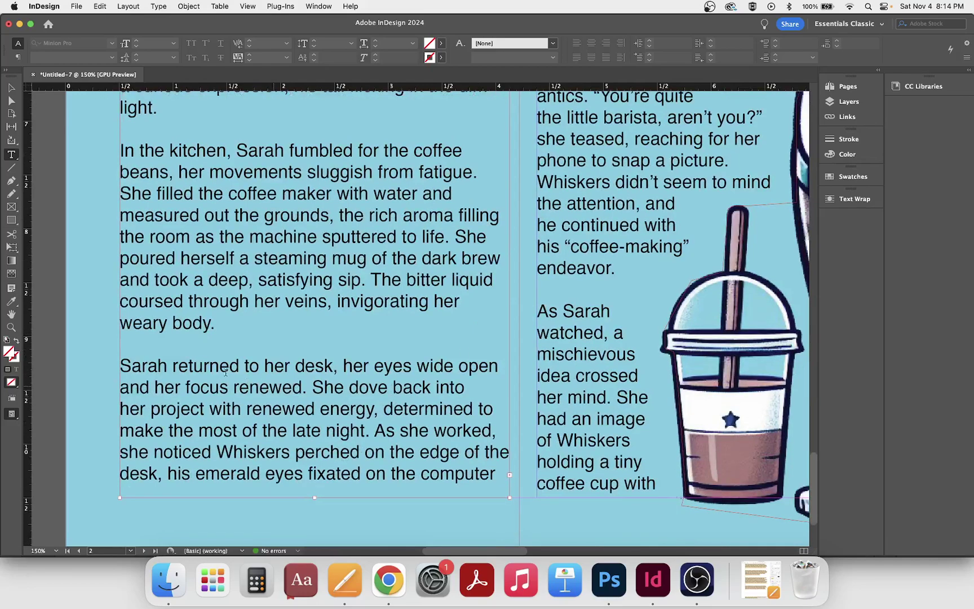
pyautogui.click(11, 89)
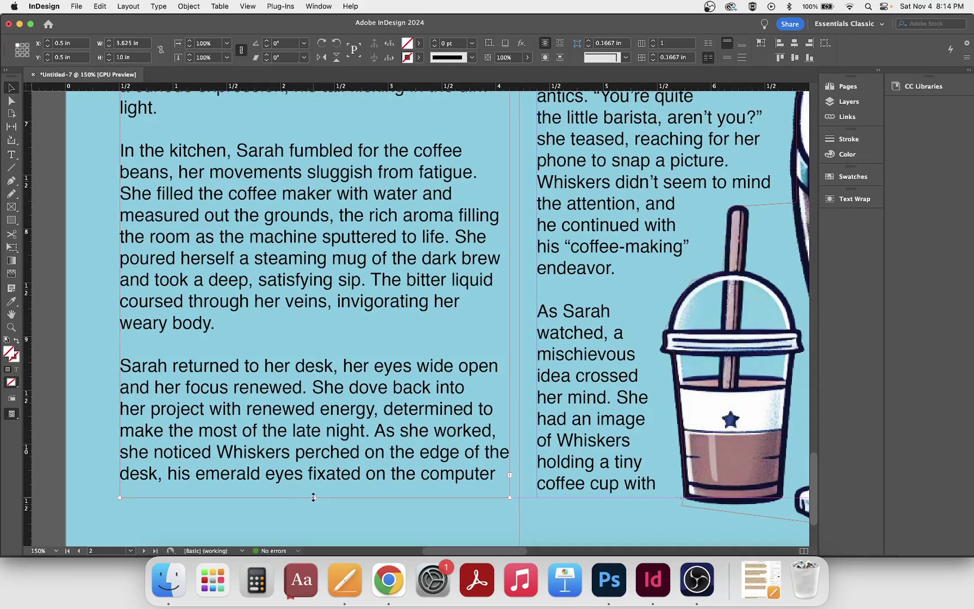
pyautogui.moveTo(315, 498); pyautogui.dragTo(316, 497)
# - Add a blank line after "Written By AI" to push the story text down
pyautogui.scroll(12, 438, 446)
pyautogui.scroll(8, 438, 446)
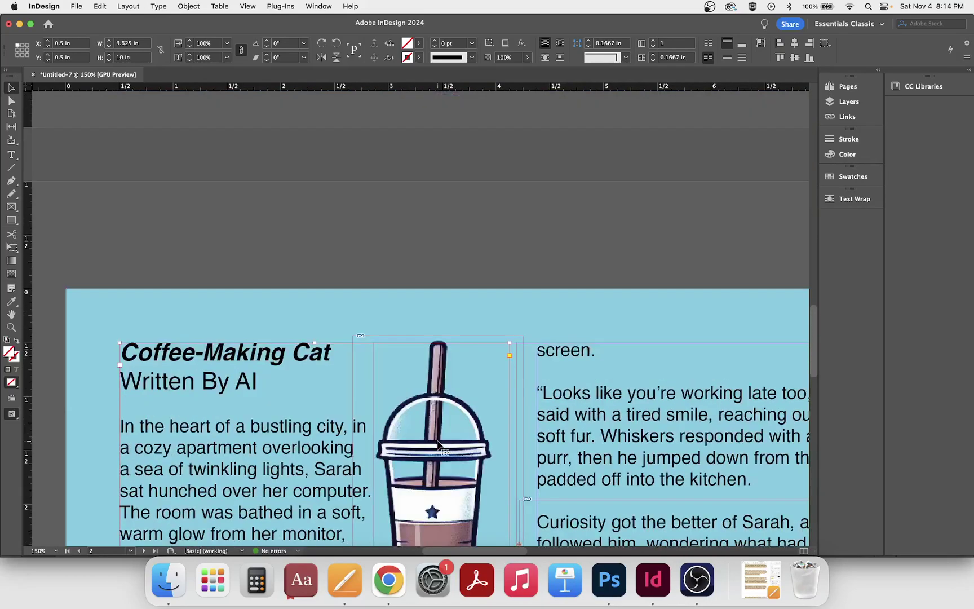
pyautogui.scroll(-2, 127, 415)
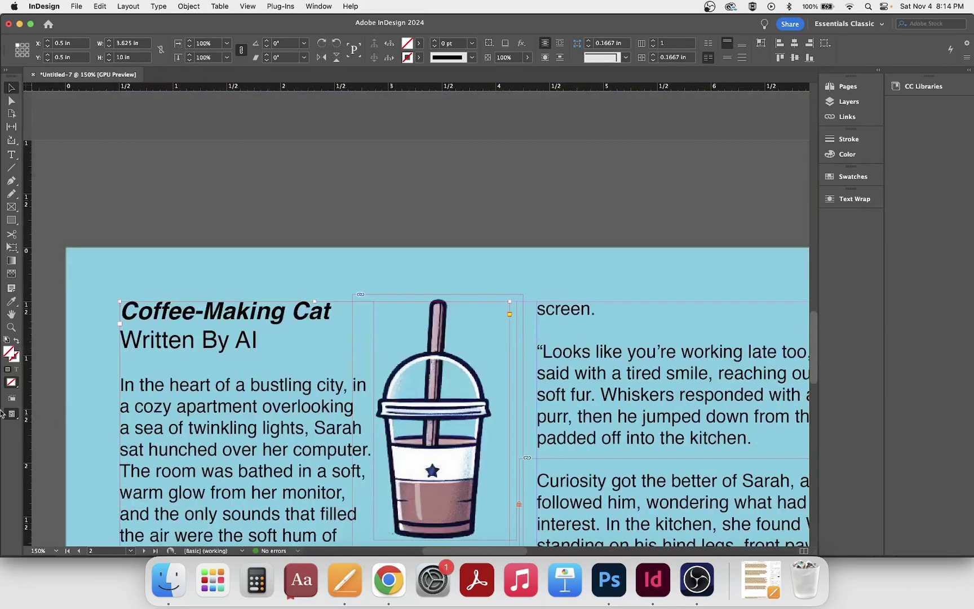
pyautogui.click(11, 153)
pyautogui.click(253, 336)
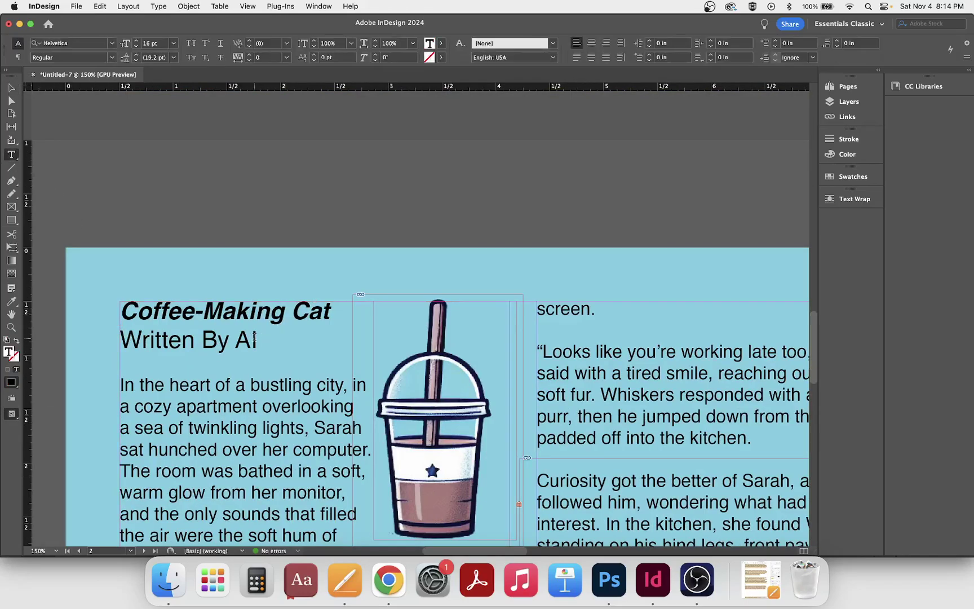
pyautogui.press('Return')
pyautogui.scroll(-10, 254, 338)
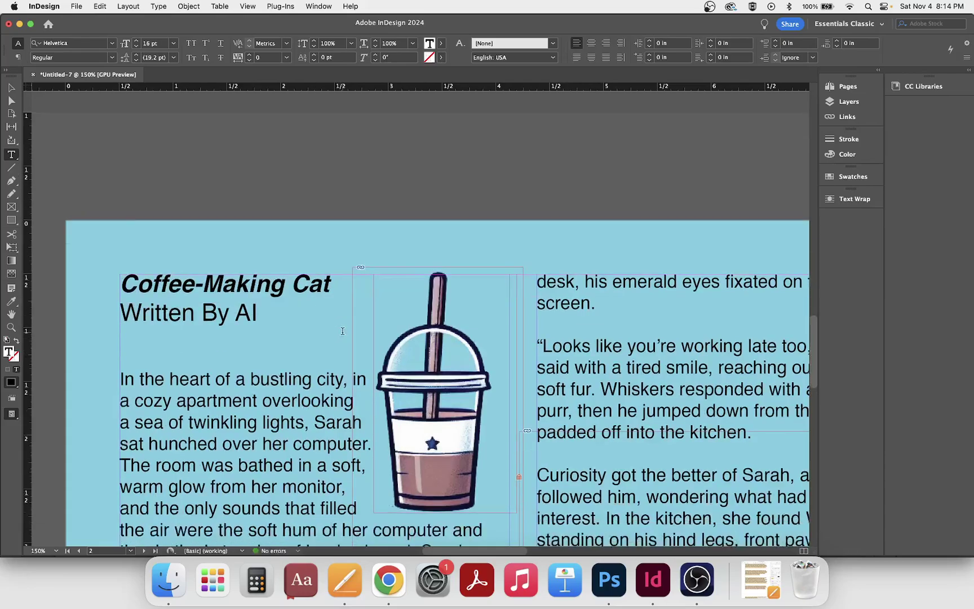
pyautogui.scroll(-20, 342, 332)
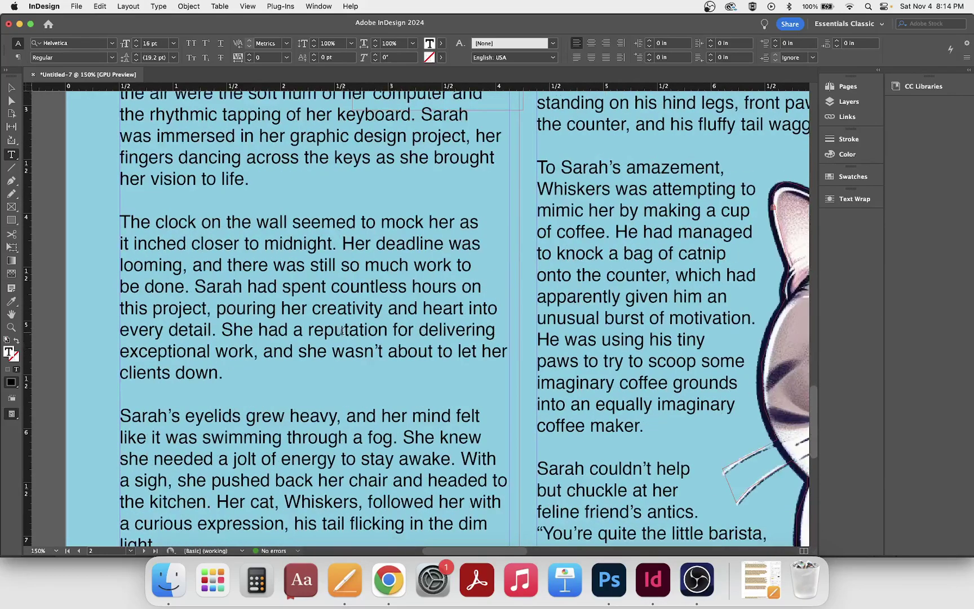
pyautogui.scroll(-14, 342, 331)
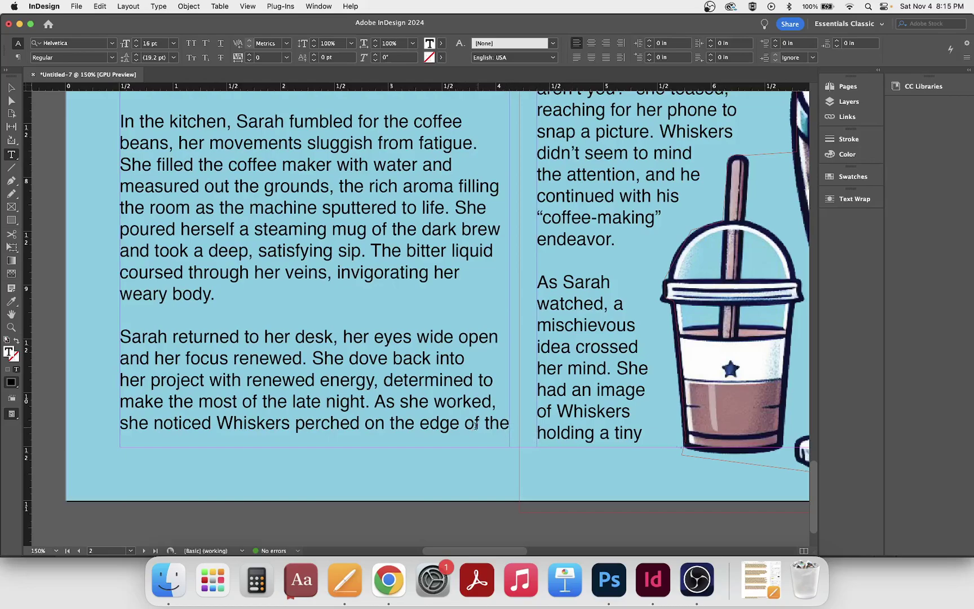
# - Try shortening the second column's text frame to a height of 9.86 in, and undo it
pyautogui.click(11, 87)
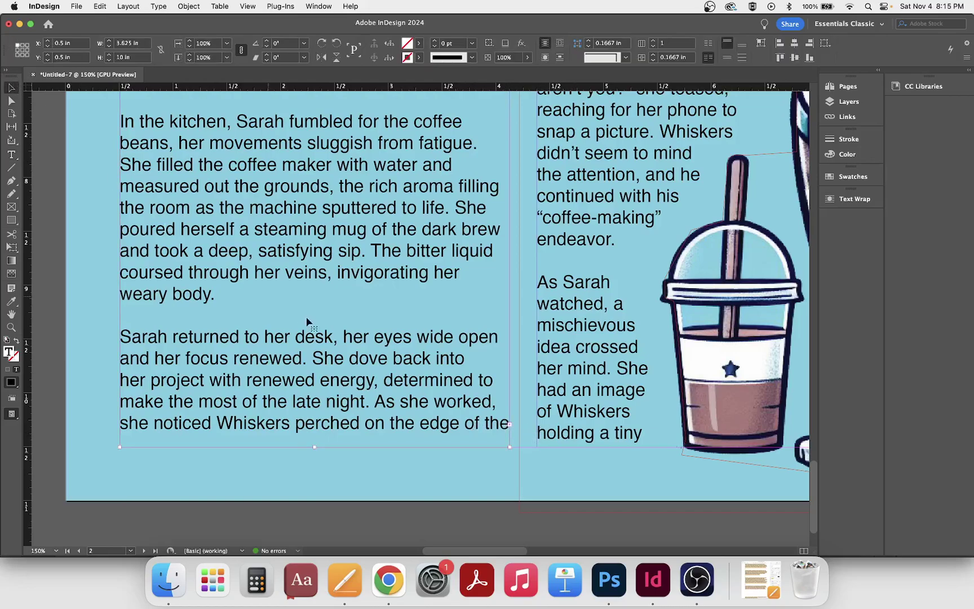
pyautogui.click(620, 446)
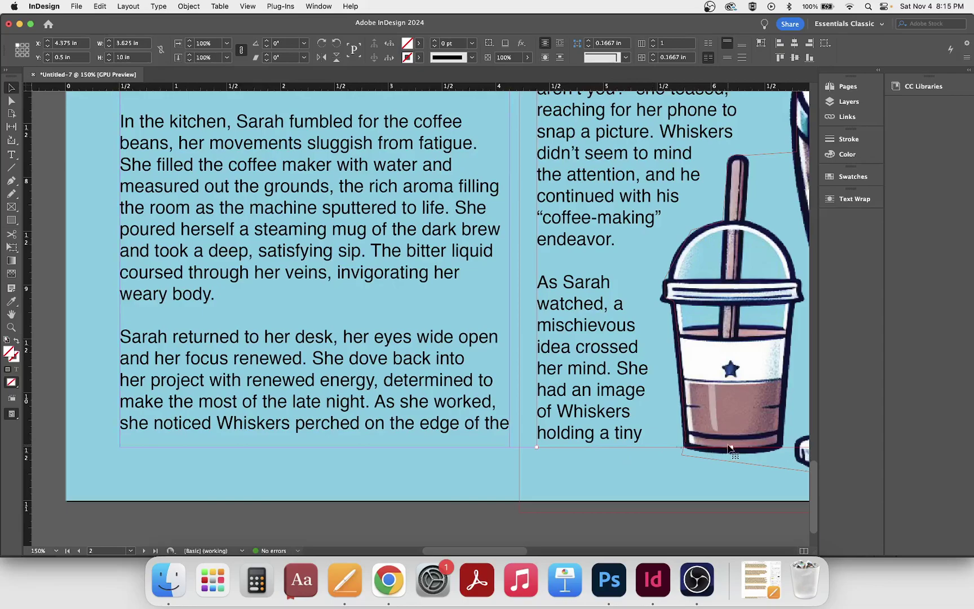
pyautogui.moveTo(732, 448); pyautogui.dragTo(733, 433)
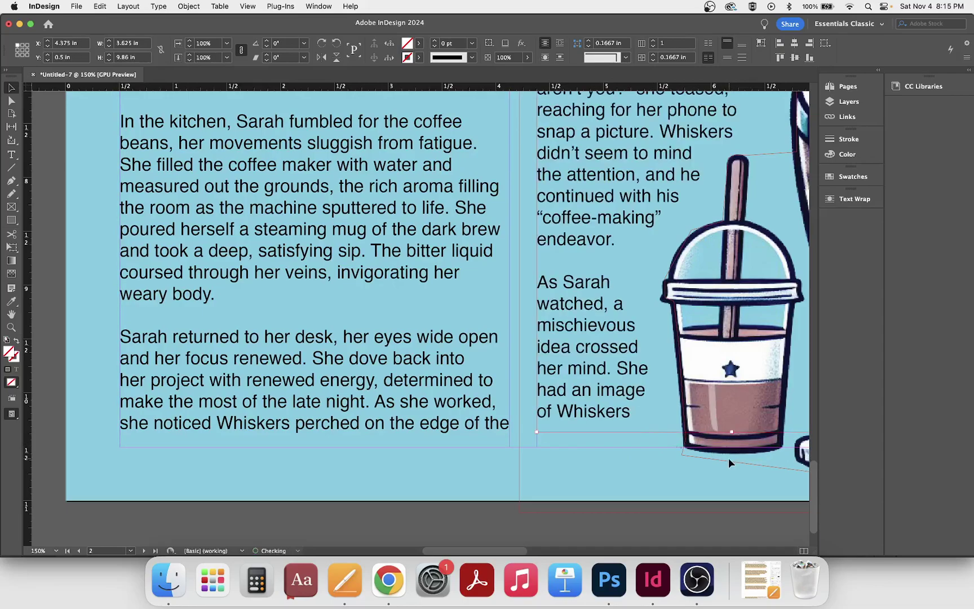
pyautogui.press('cmd+z')
# - Check how the text flows from the title through the first column to the foot of the second column
pyautogui.scroll(1, 498, 396)
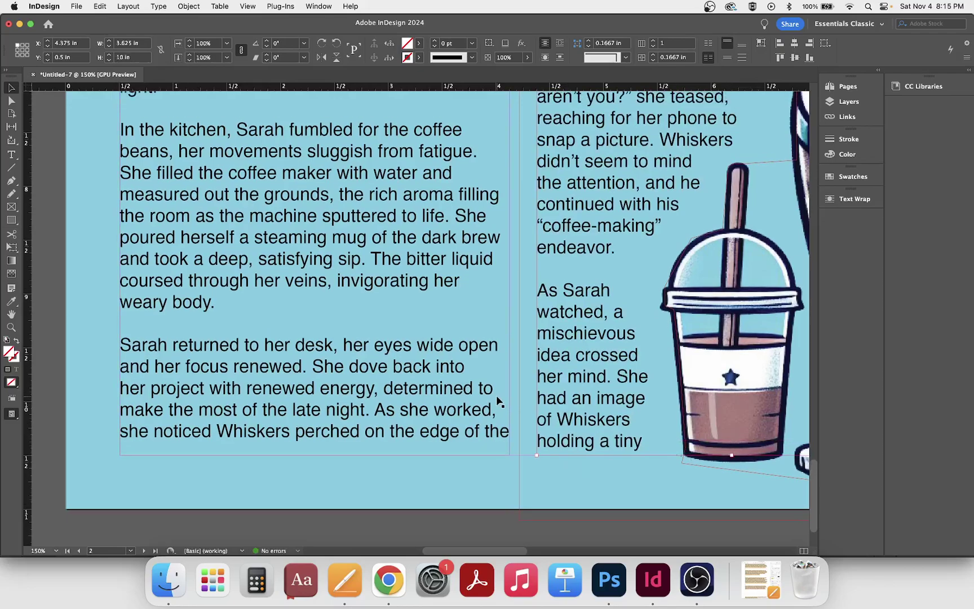
pyautogui.scroll(10, 496, 396)
pyautogui.scroll(-1, 383, 378)
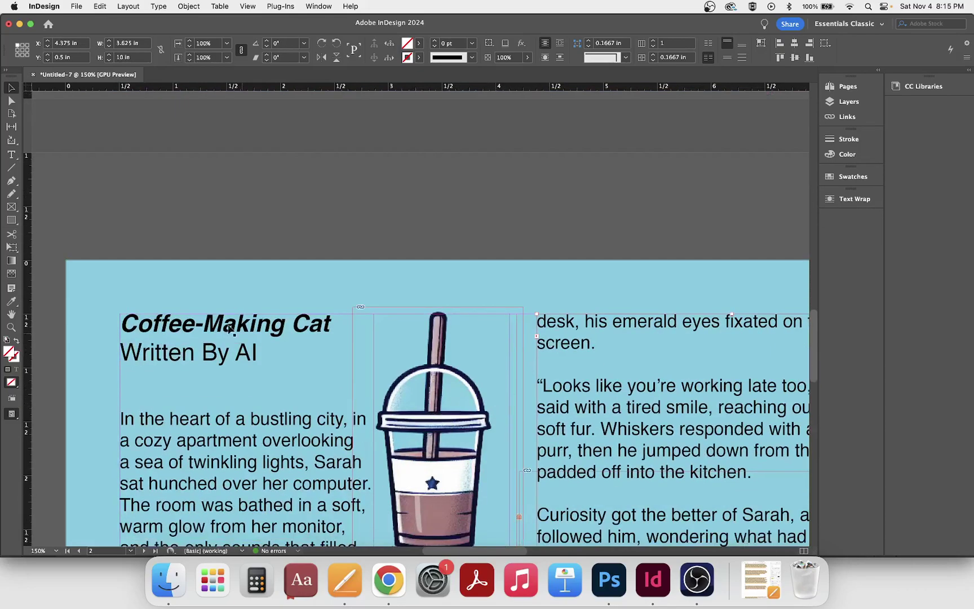
pyautogui.scroll(-10, 305, 371)
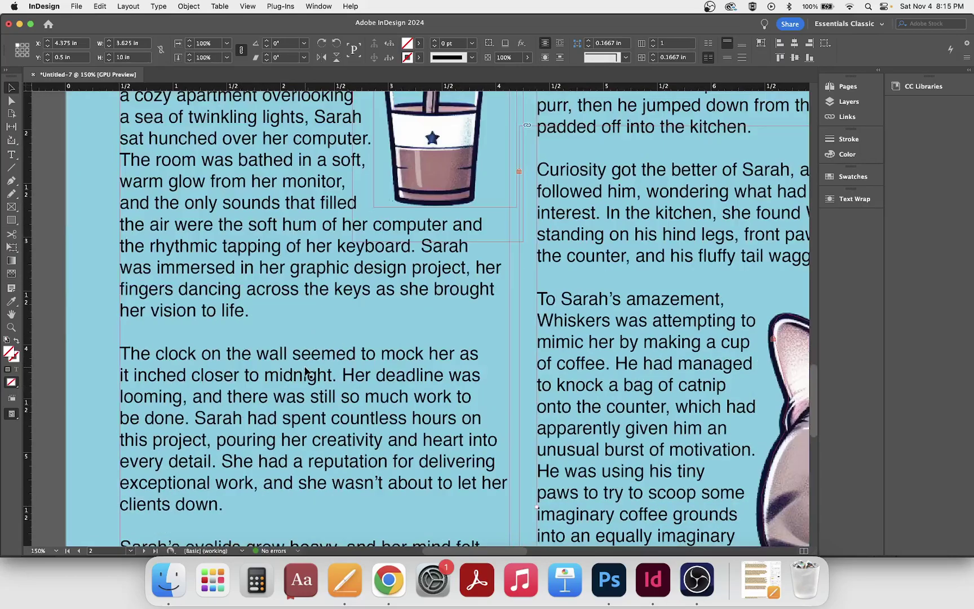
pyautogui.scroll(5, 305, 371)
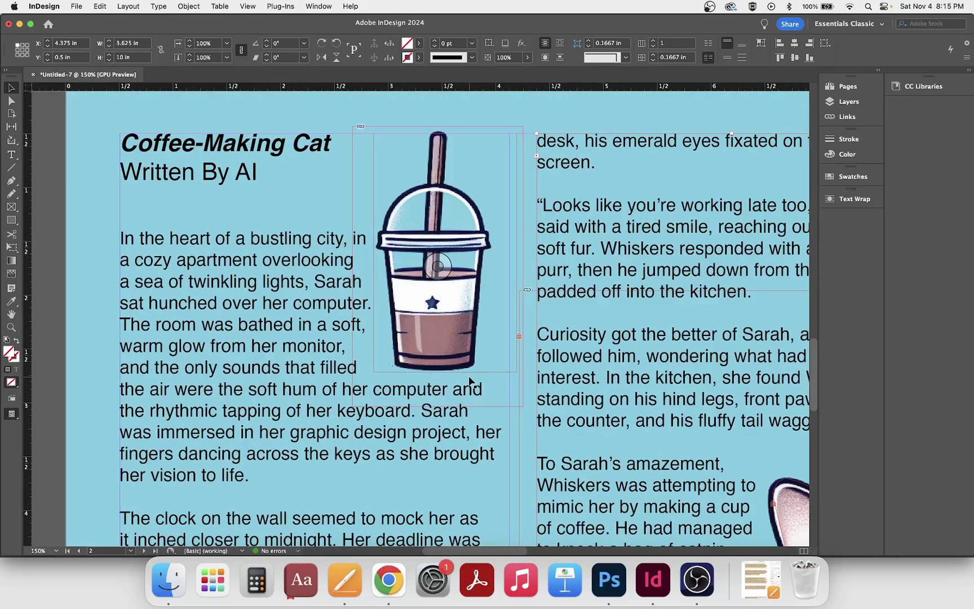
pyautogui.moveTo(509, 554); pyautogui.dragTo(524, 553)
pyautogui.hscroll(-10, 508, 539)
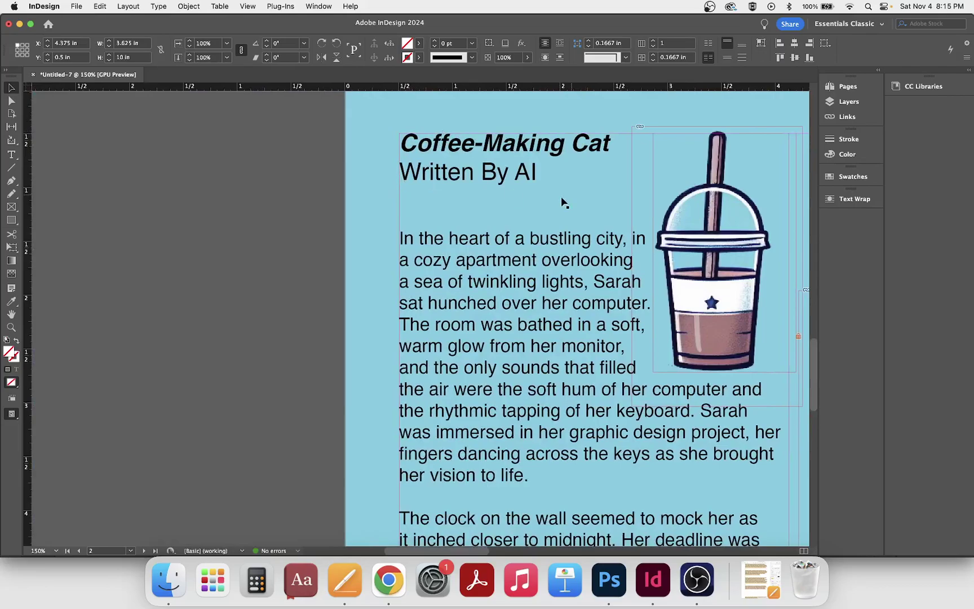
pyautogui.scroll(-1, 481, 212)
pyautogui.scroll(-15, 481, 212)
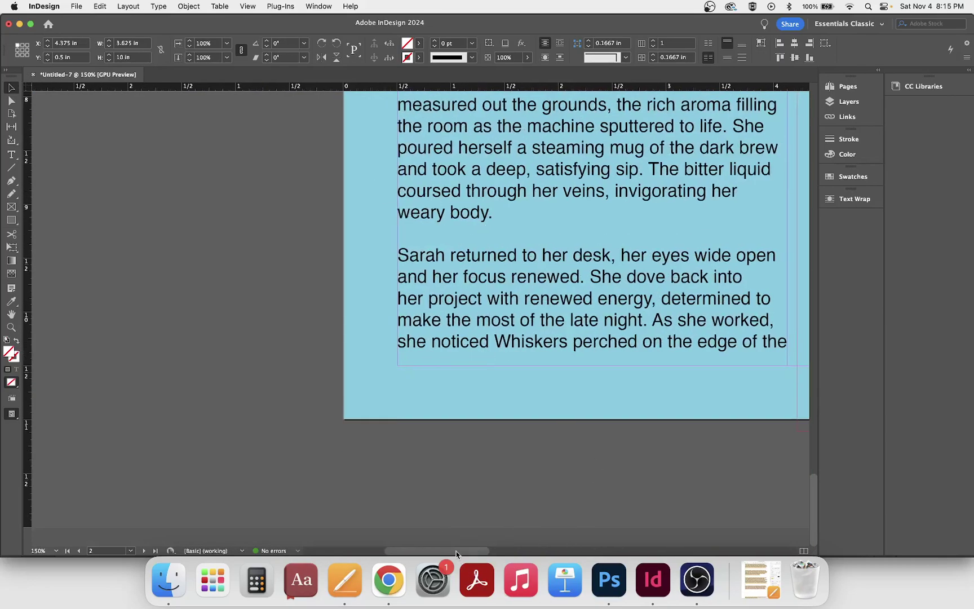
pyautogui.hscroll(10, 515, 541)
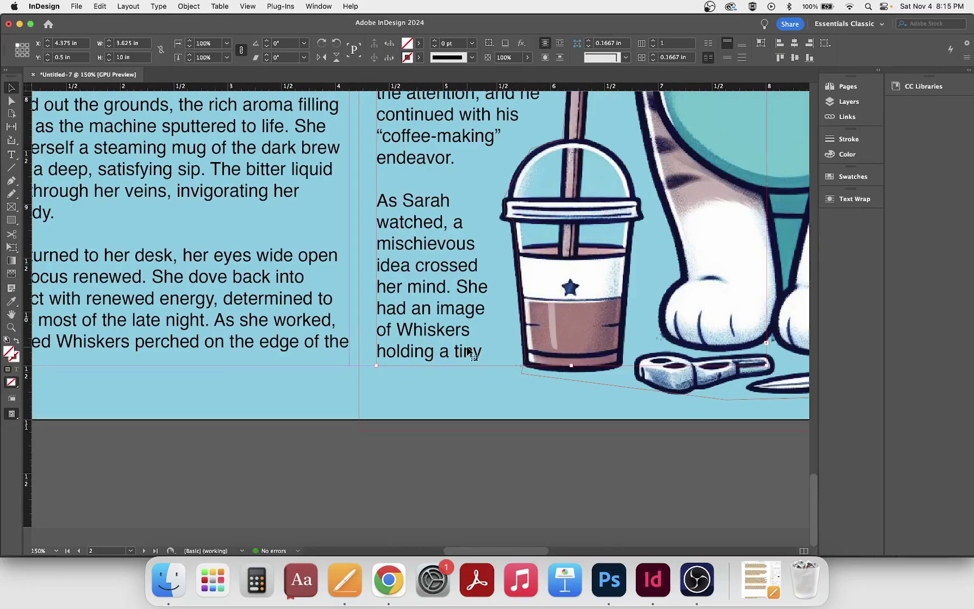
# - Check how the story text ends in the last column and runs beside the cat image in the second column
pyautogui.moveTo(505, 551); pyautogui.dragTo(642, 535)
pyautogui.scroll(2, 588, 464)
pyautogui.hscroll(-2, 588, 465)
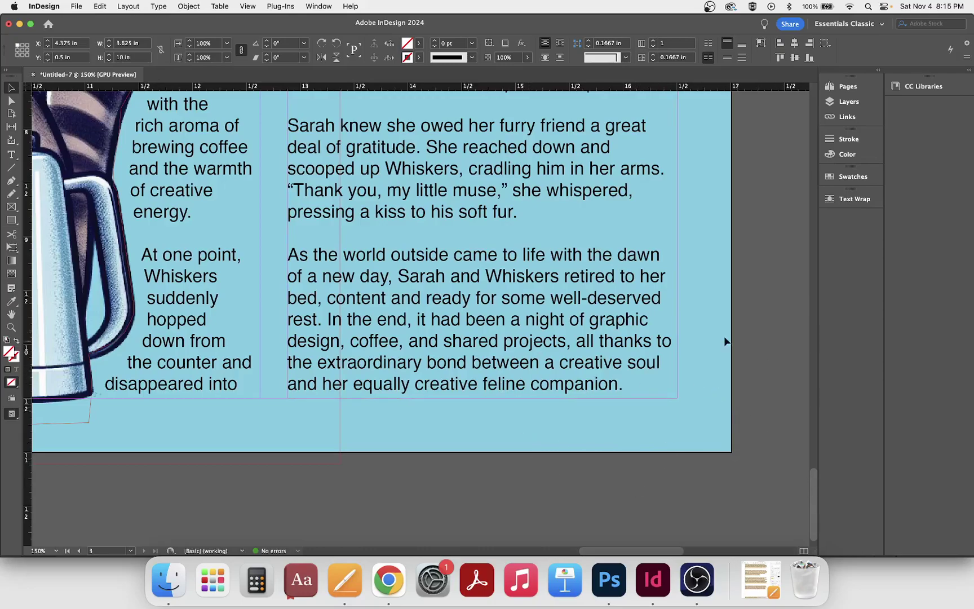
pyautogui.moveTo(816, 492); pyautogui.dragTo(807, 357)
pyautogui.press('super+z')
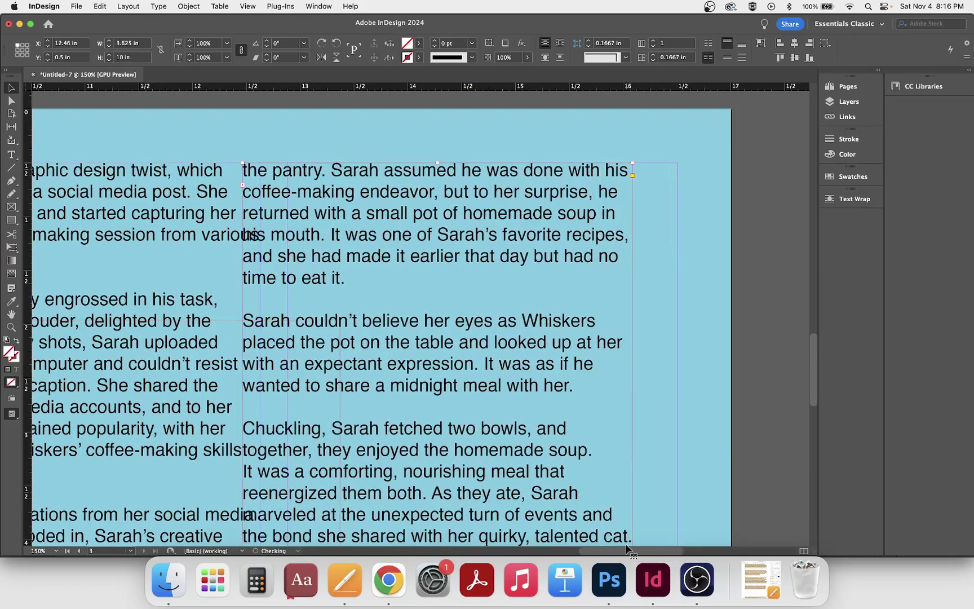
pyautogui.press('super+shift+z')
pyautogui.moveTo(653, 551); pyautogui.dragTo(533, 556)
pyautogui.scroll(-10, 580, 436)
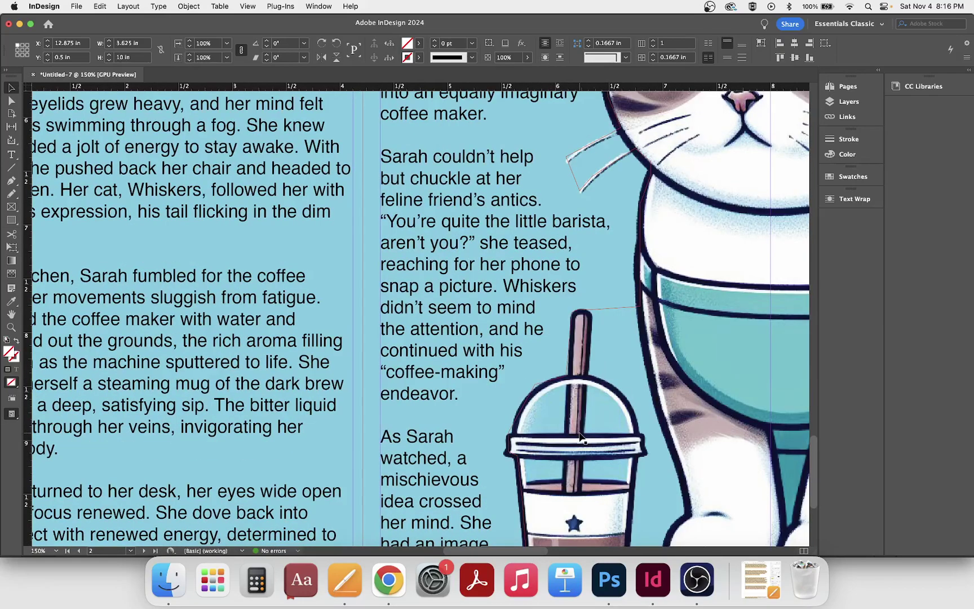
# - Preview the whole story spread with nothing selected and with guides and frame edges hidden
pyautogui.press('super+0')
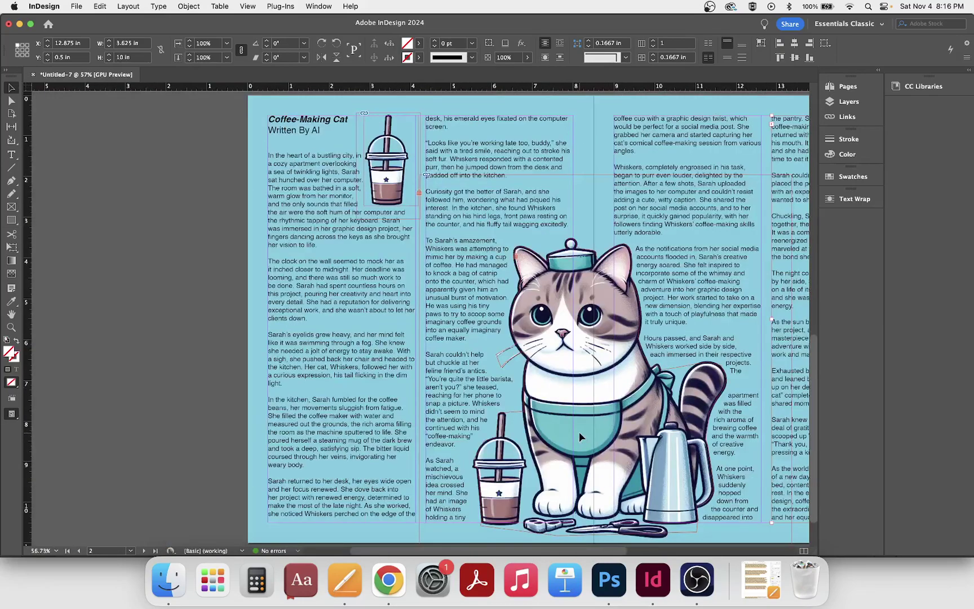
pyautogui.press('super+minus')
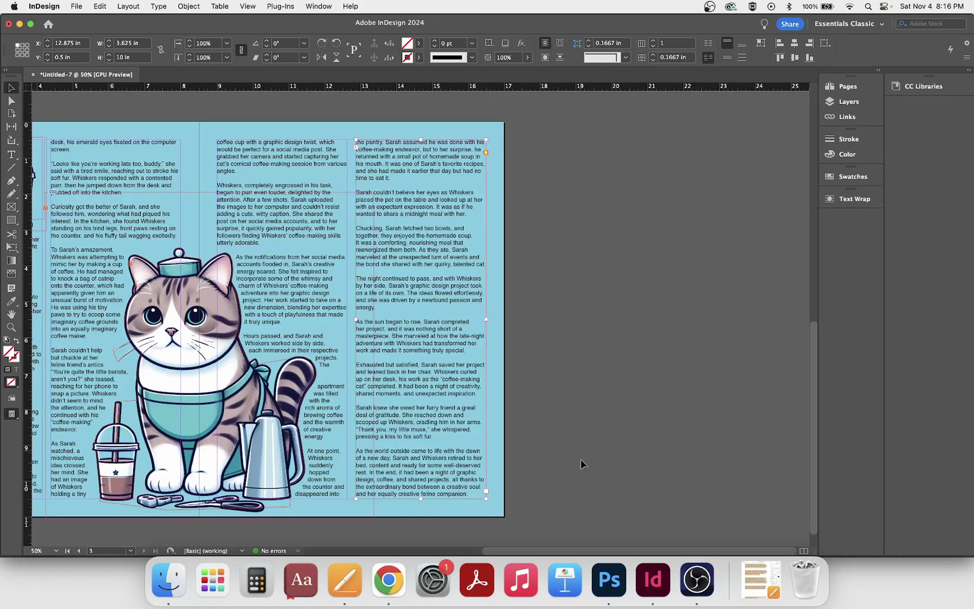
pyautogui.moveTo(580, 550); pyautogui.dragTo(480, 549)
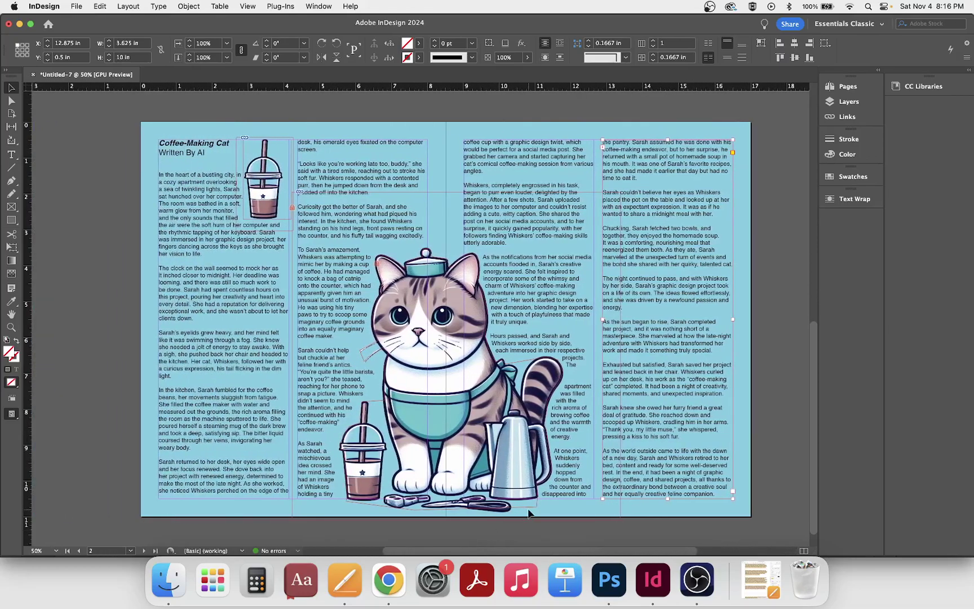
pyautogui.click(536, 522)
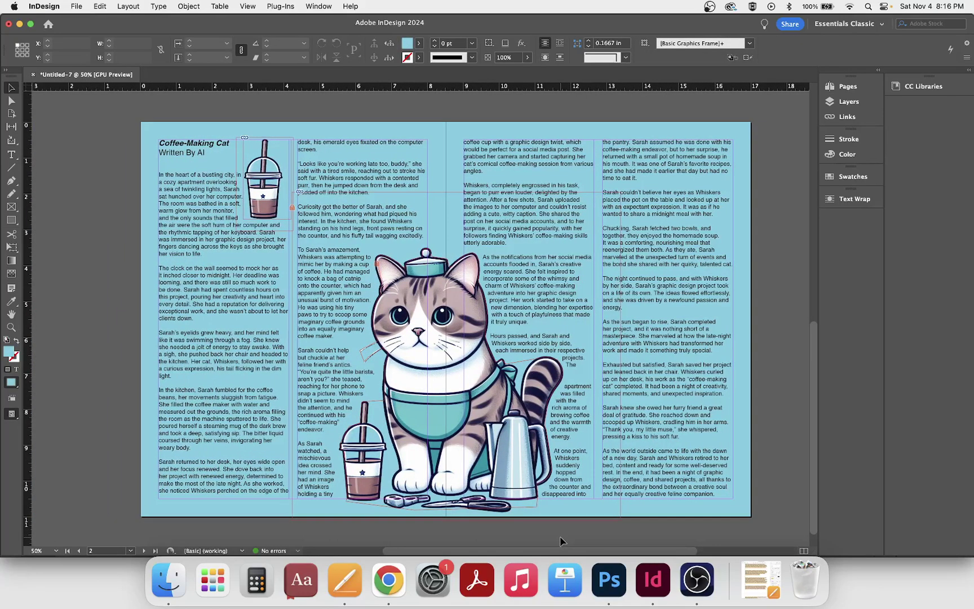
pyautogui.press('w')
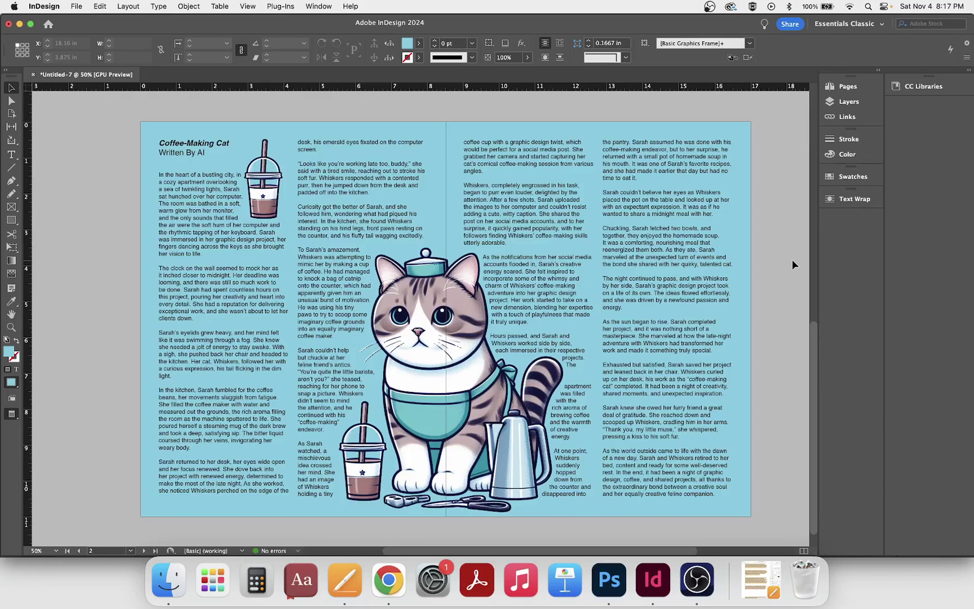
# - Embed the linked images Coffee.psd and Coffee Cat.psd in the document
pyautogui.click(849, 118)
pyautogui.click(811, 113)
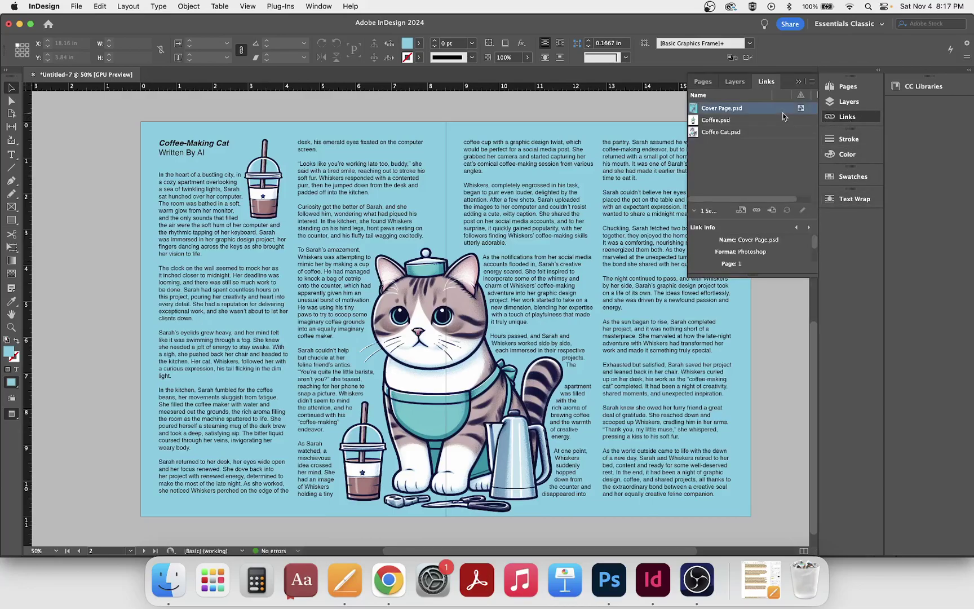
pyautogui.click(784, 120)
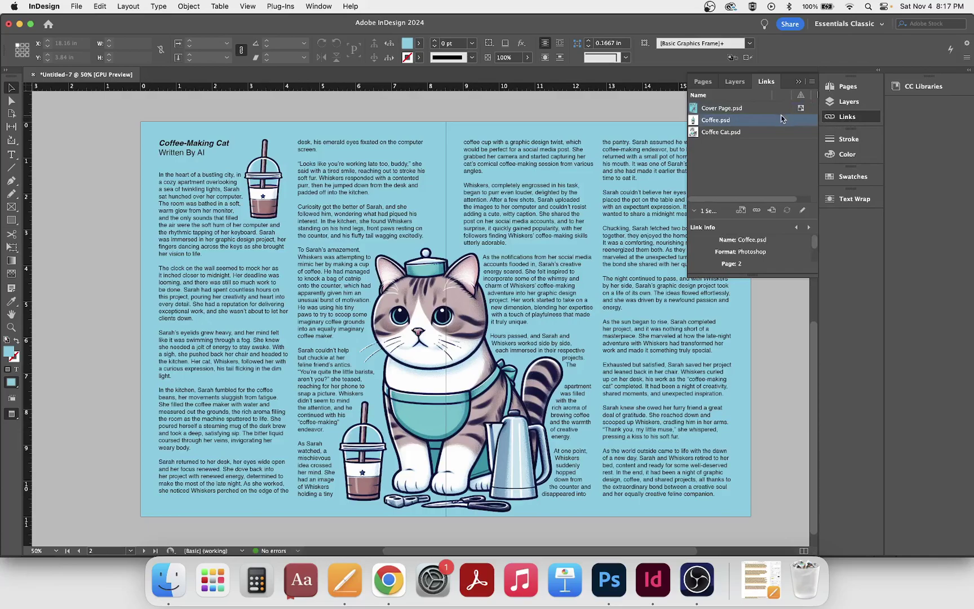
pyautogui.rightClick(780, 117)
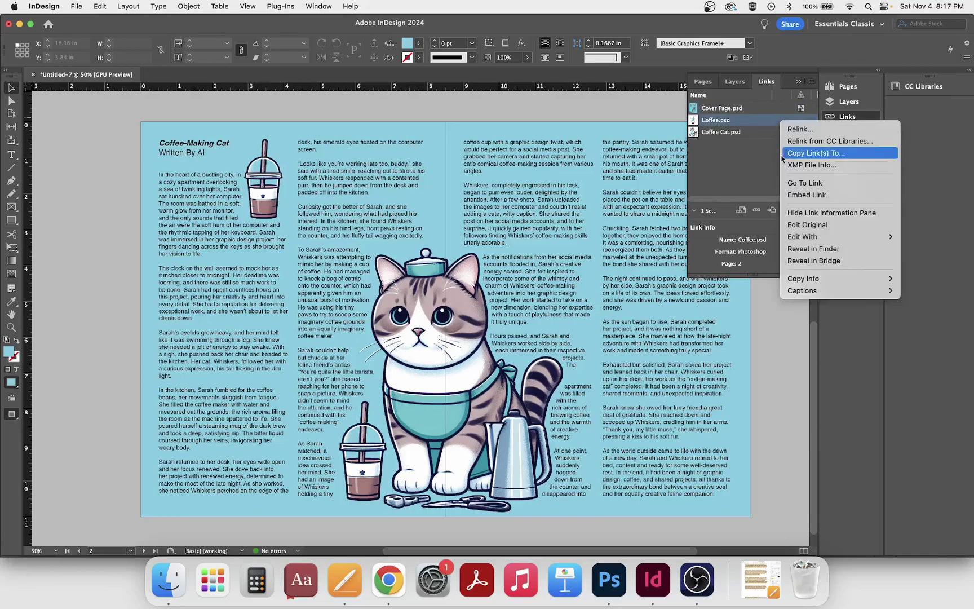
pyautogui.click(814, 195)
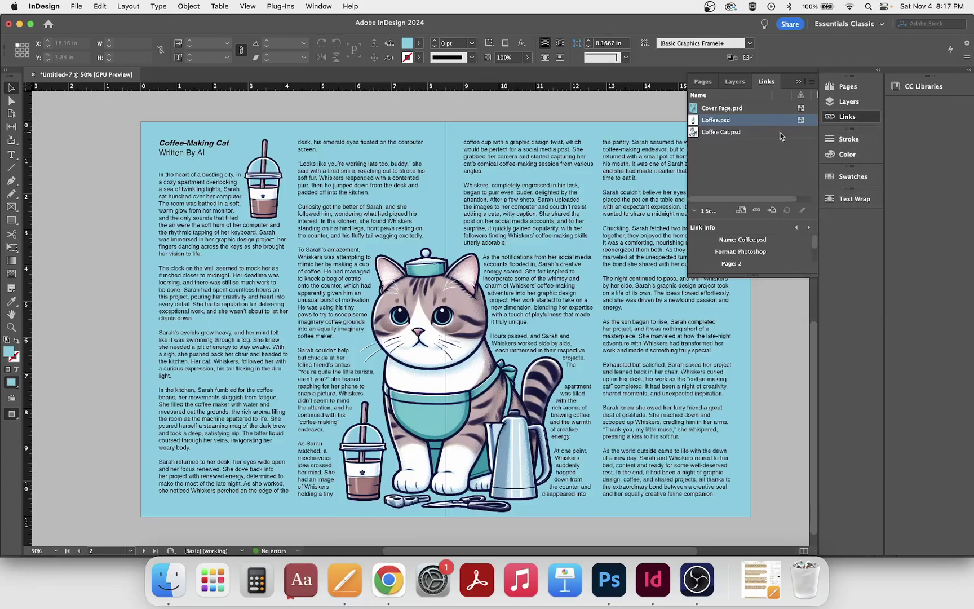
pyautogui.click(782, 134)
pyautogui.rightClick(781, 134)
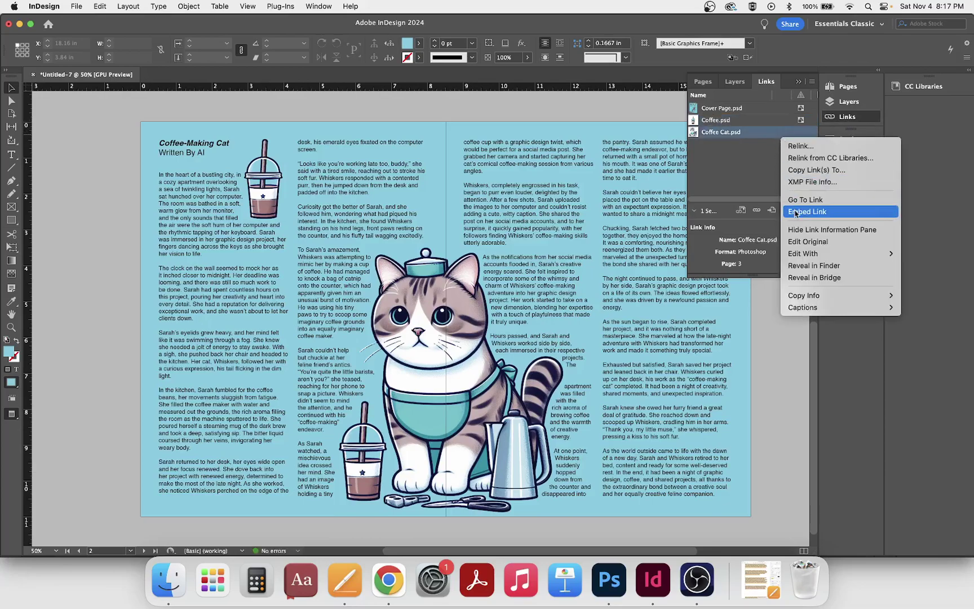
pyautogui.click(796, 212)
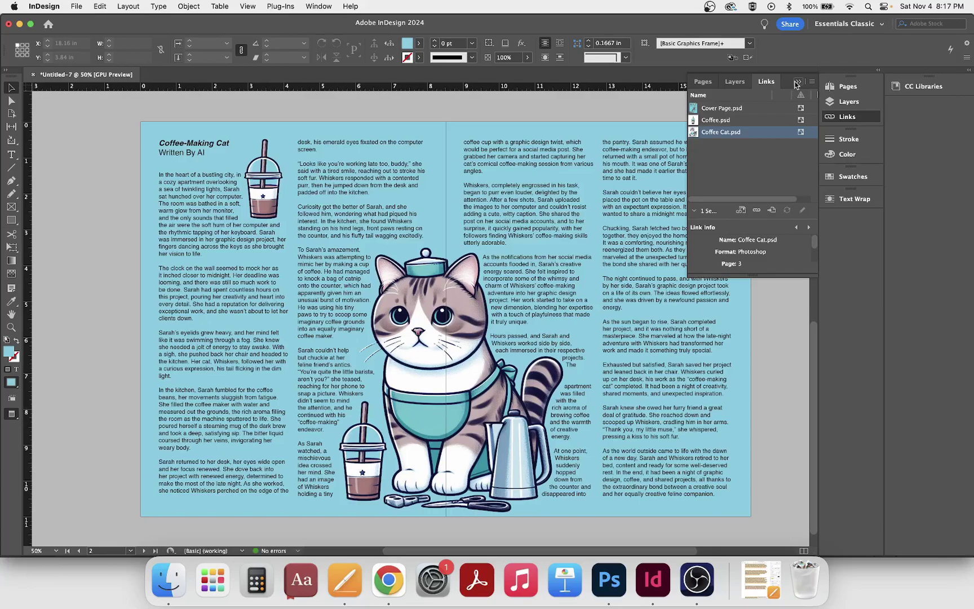
pyautogui.click(796, 83)
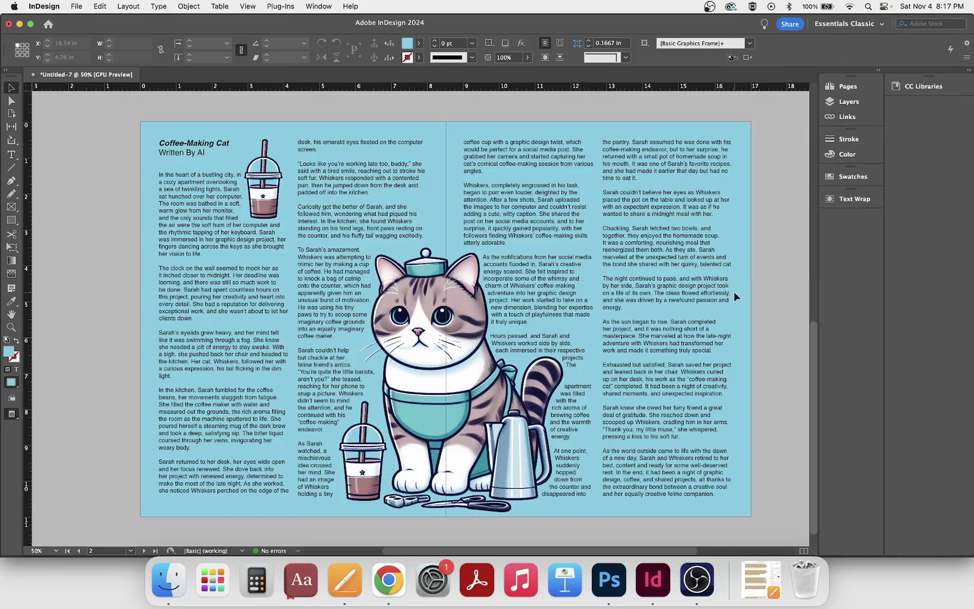
pyautogui.click(77, 6)
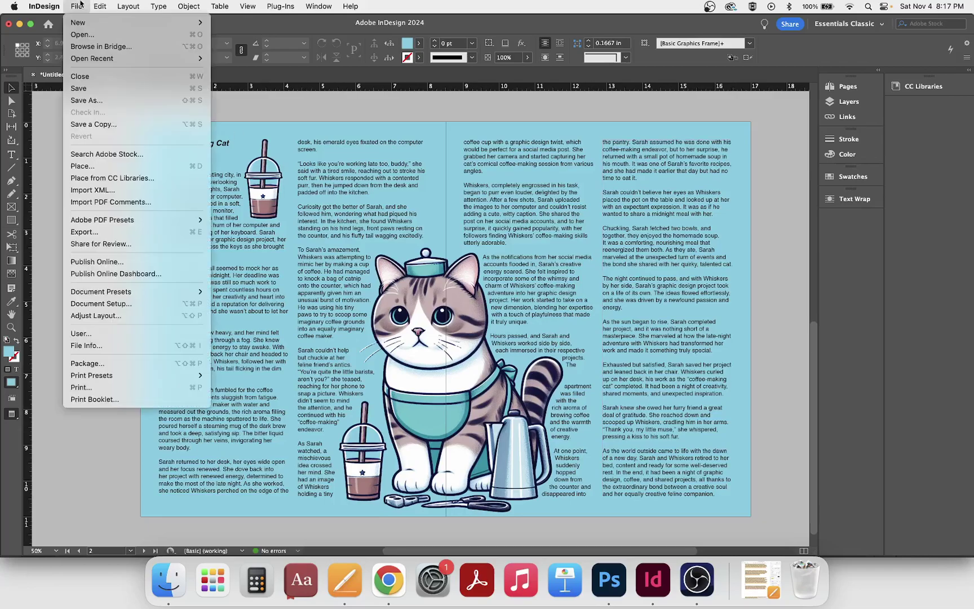
pyautogui.click(114, 100)
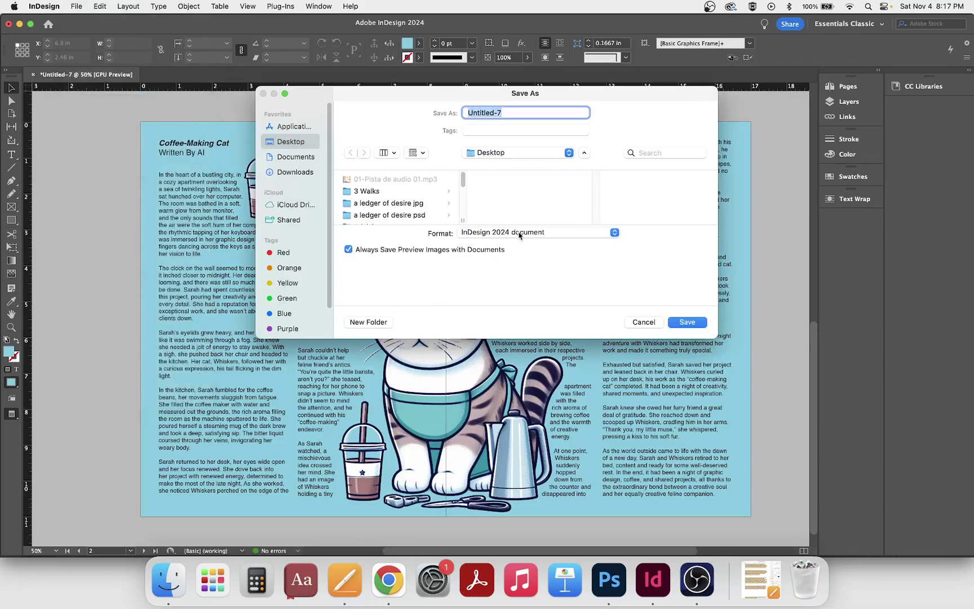
pyautogui.click(519, 239)
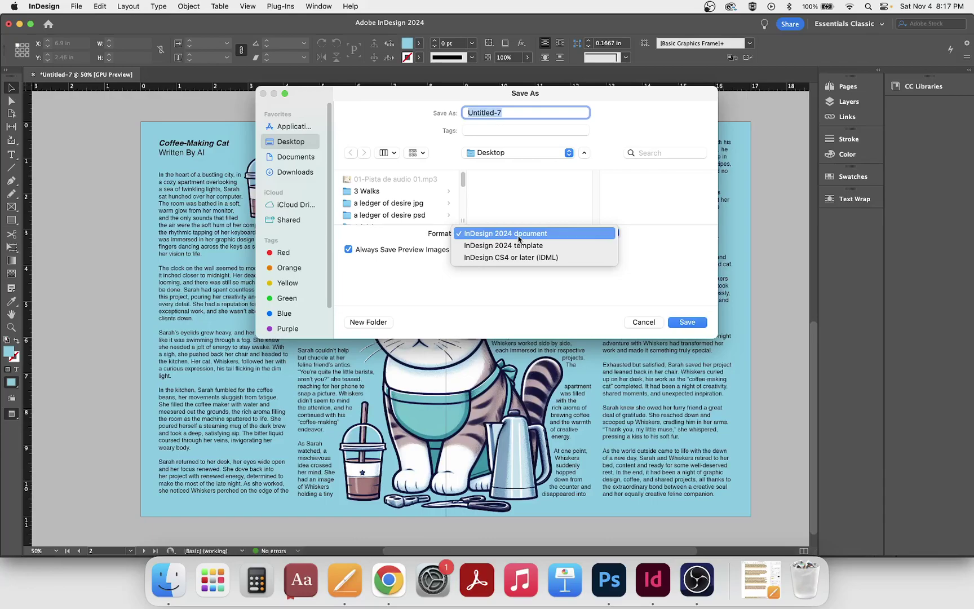
pyautogui.click(658, 323)
pyautogui.click(658, 323)
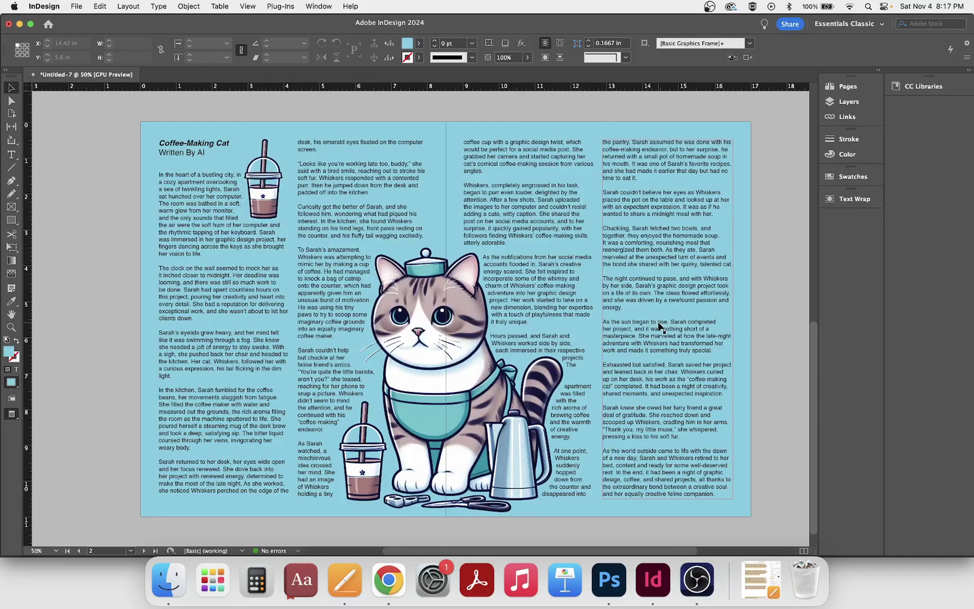
# - Set up an export of the document to the Desktop as Adobe PDF (Print), named DEMO FIN
pyautogui.click(79, 6)
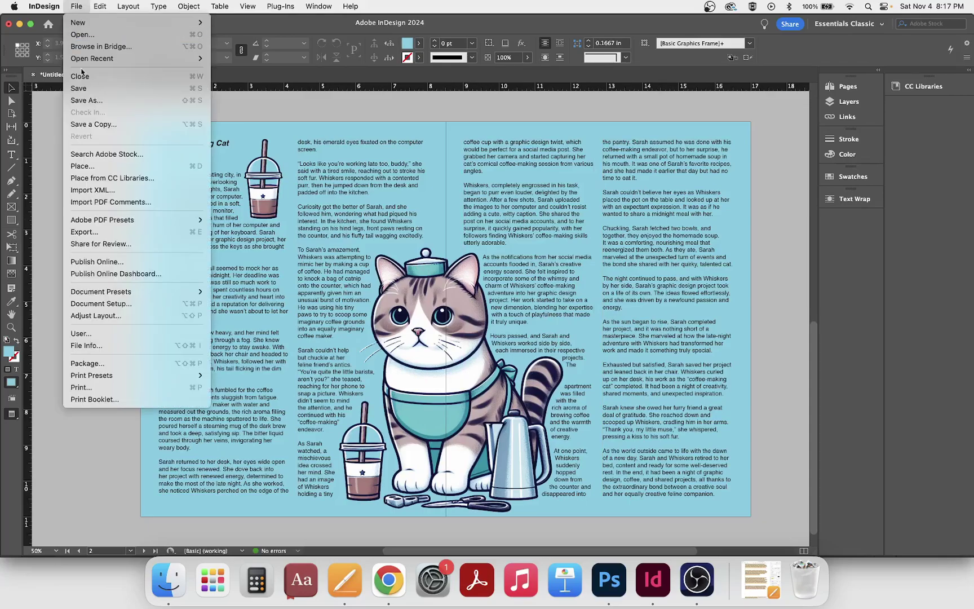
pyautogui.click(158, 232)
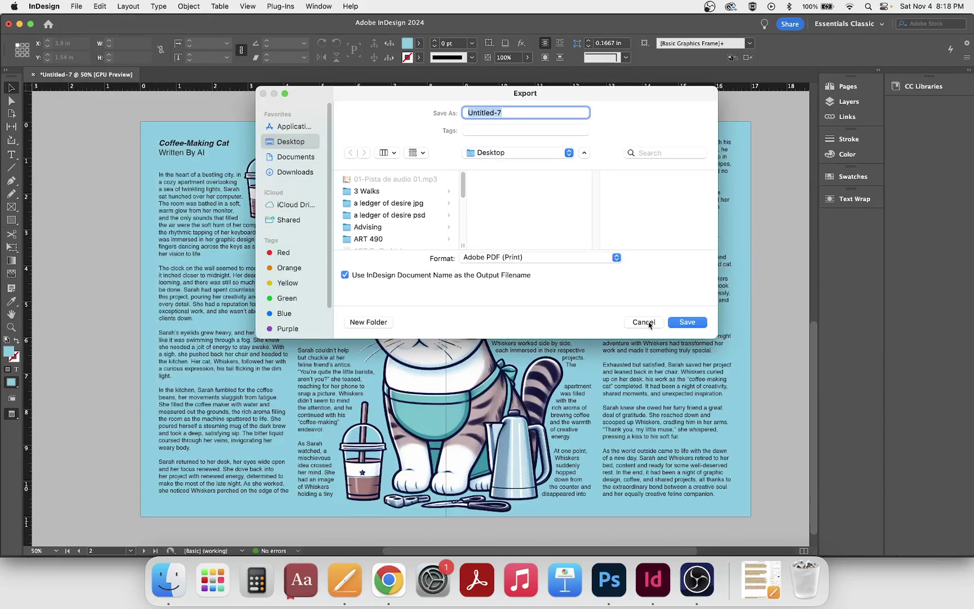
pyautogui.write('DEMO FIN')
pyautogui.click(702, 324)
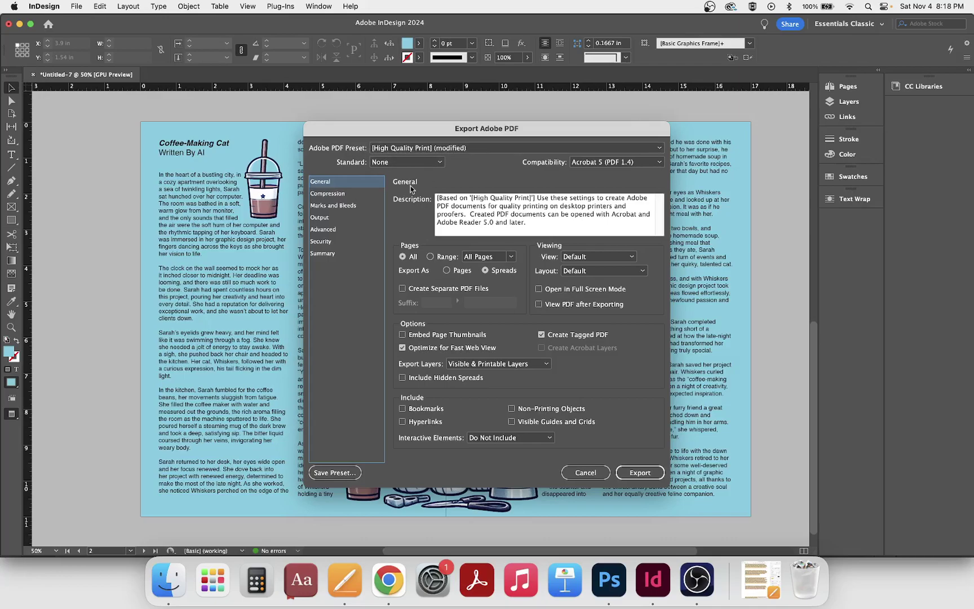
# - Export the PDF with the High Quality Print preset, without printer's marks, with all pages as spreads
pyautogui.click(338, 193)
pyautogui.click(342, 206)
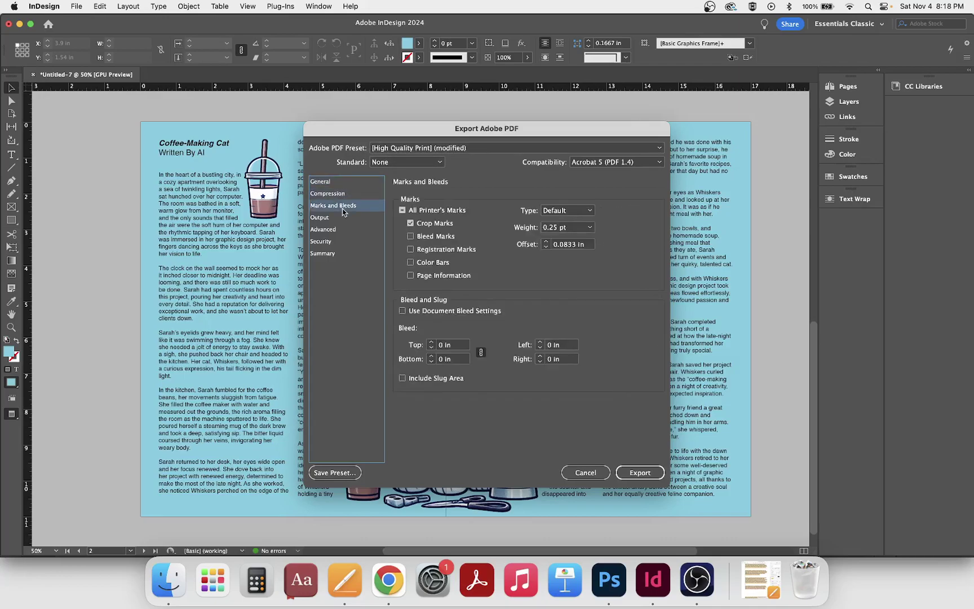
pyautogui.click(431, 150)
pyautogui.click(434, 163)
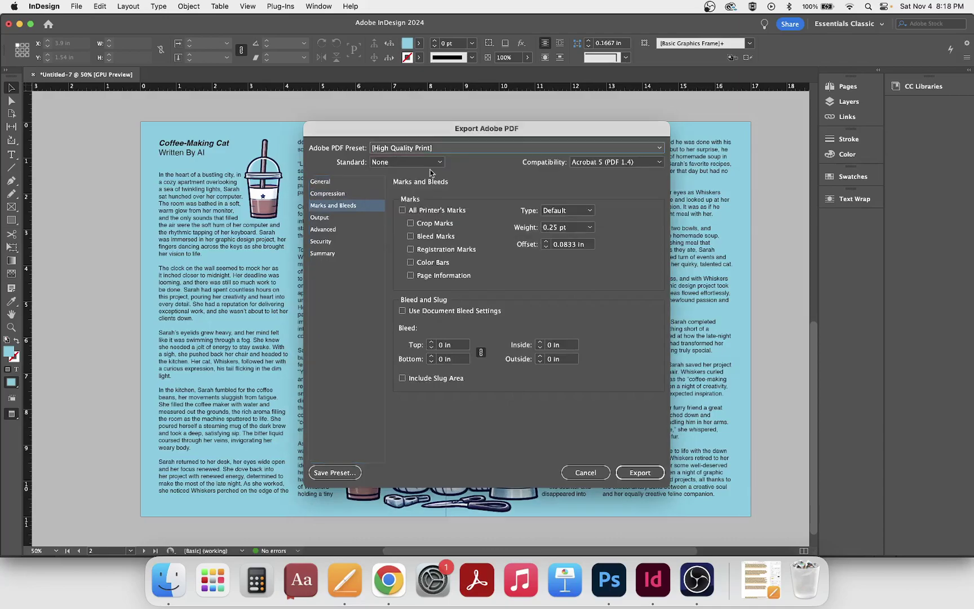
pyautogui.click(343, 183)
pyautogui.click(434, 147)
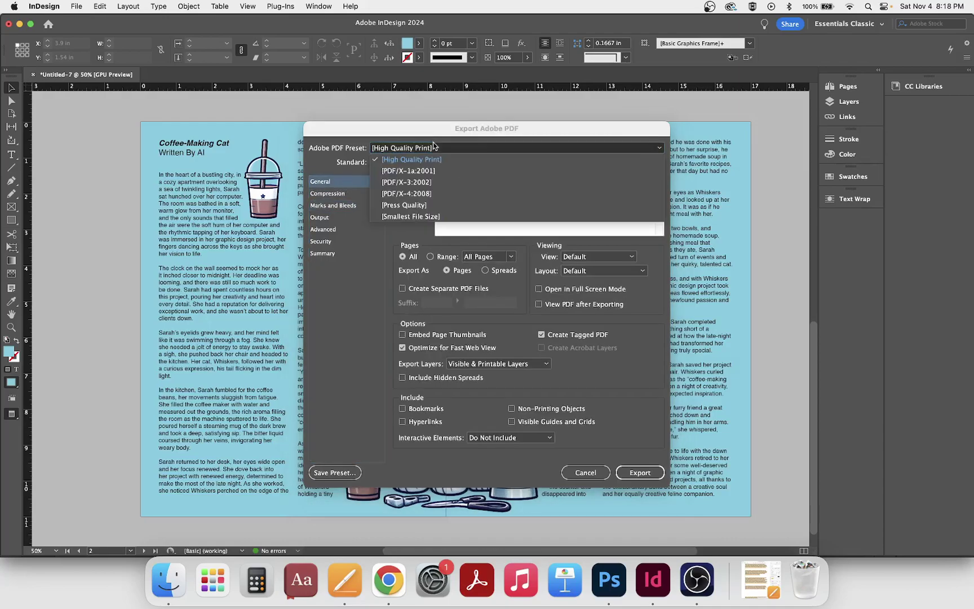
pyautogui.click(432, 160)
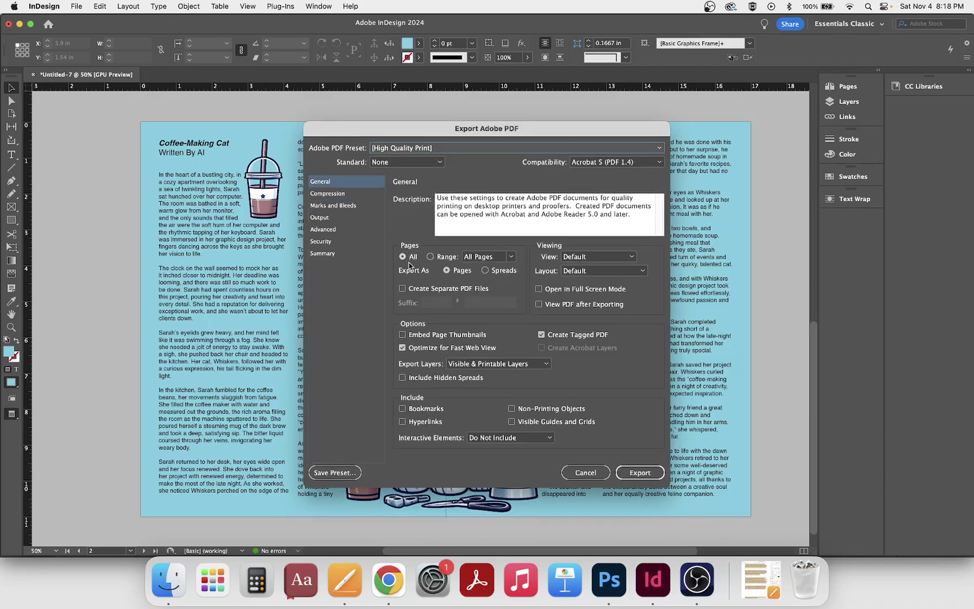
pyautogui.click(486, 270)
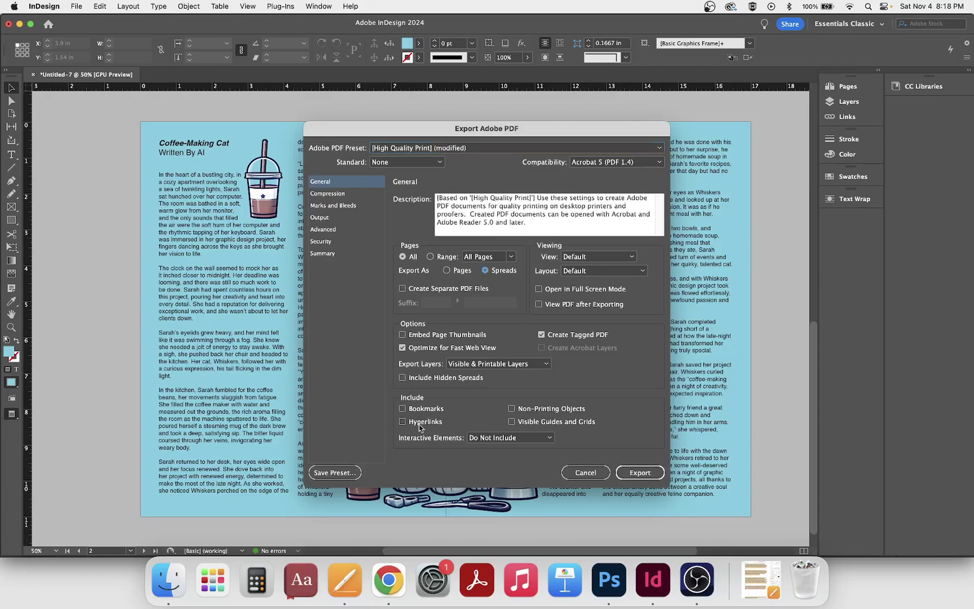
pyautogui.click(633, 474)
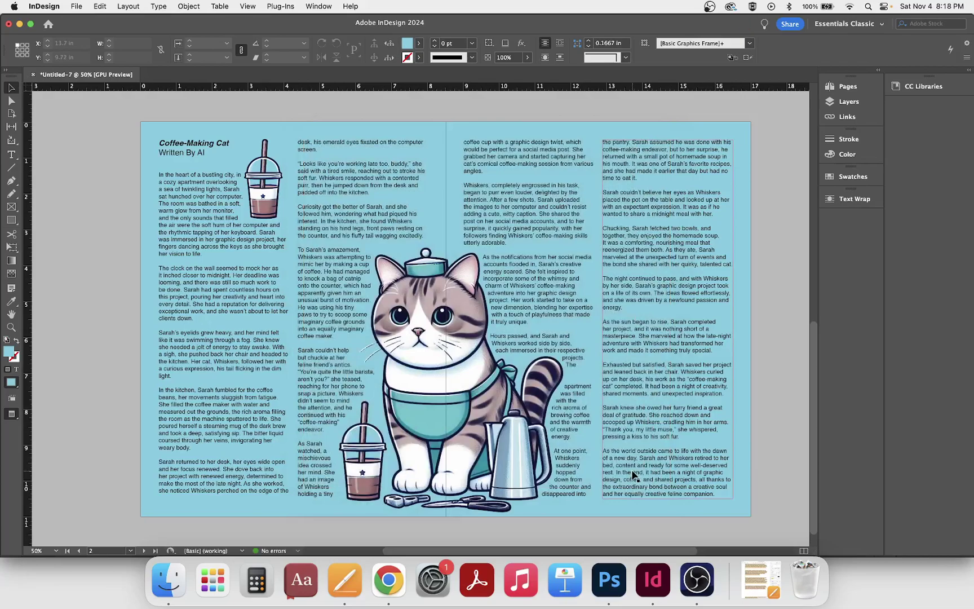
# - Review the cover and story spread, and check that the three placed images are embedded
pyautogui.scroll(10, 566, 403)
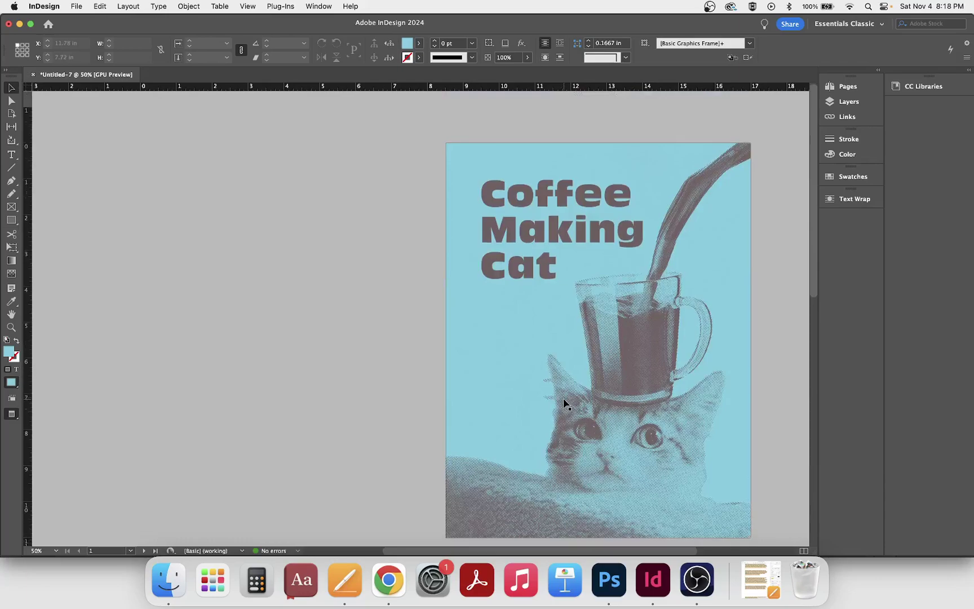
pyautogui.scroll(-10, 565, 403)
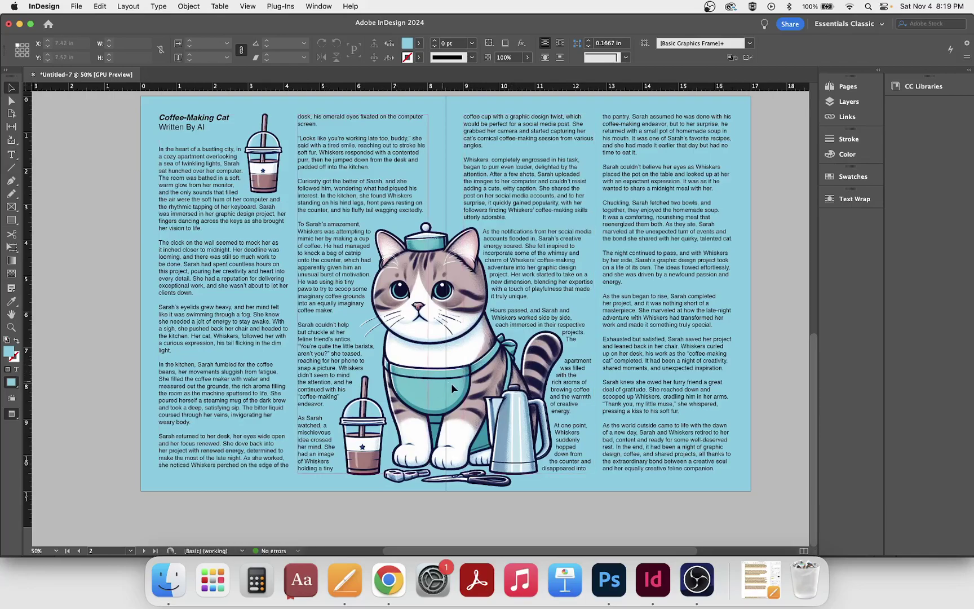
pyautogui.click(843, 118)
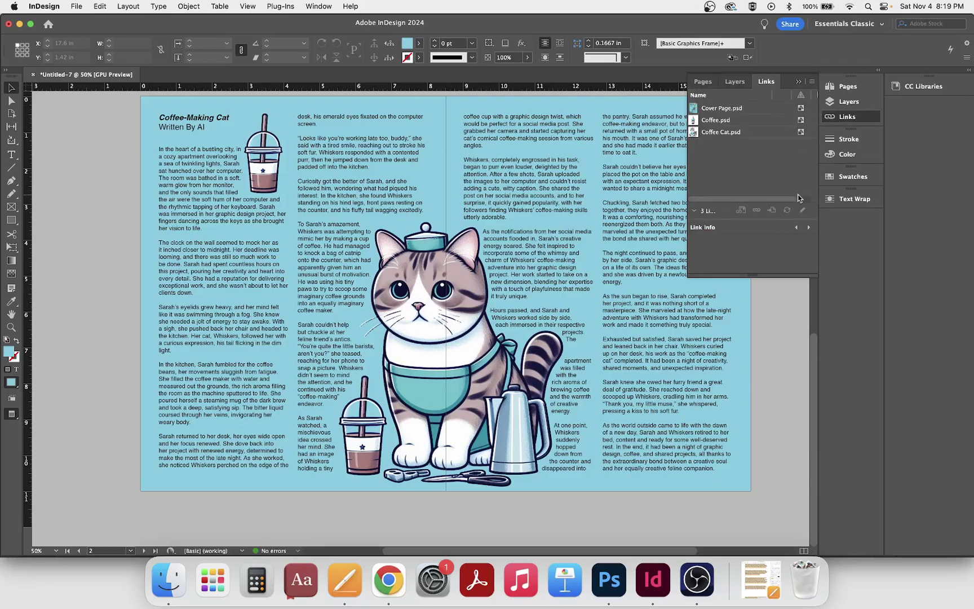
pyautogui.click(799, 82)
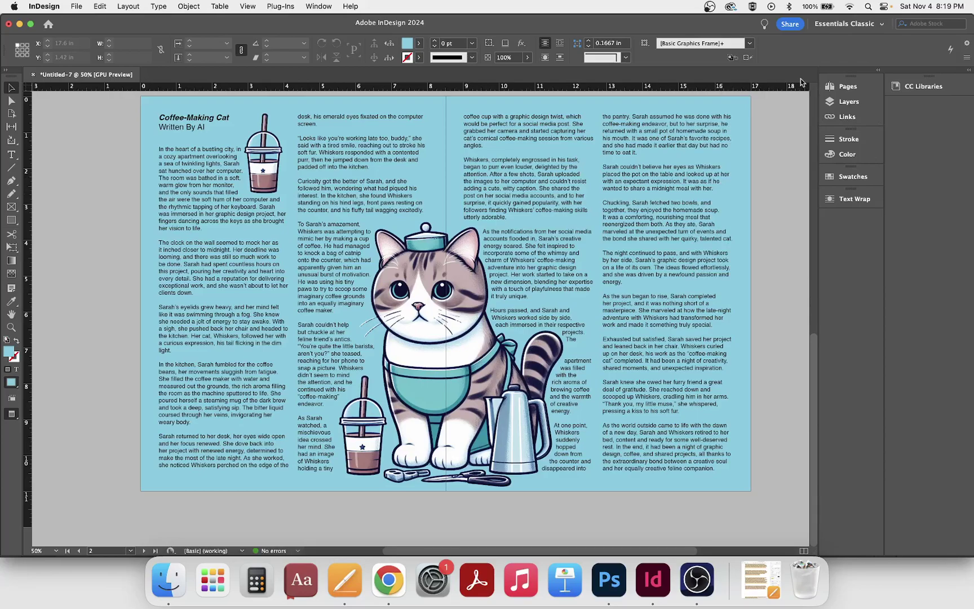
pyautogui.click(77, 7)
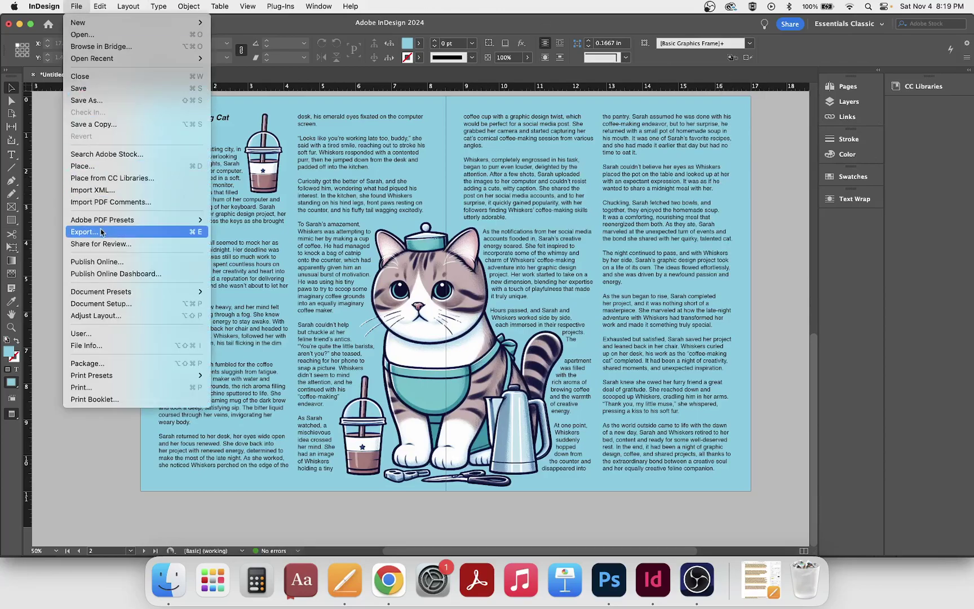
pyautogui.click(768, 199)
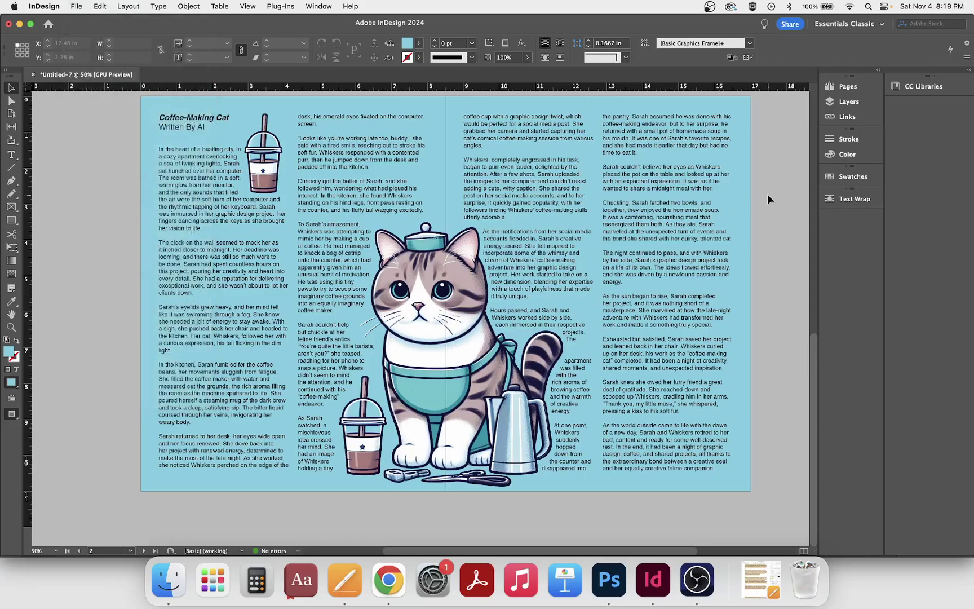